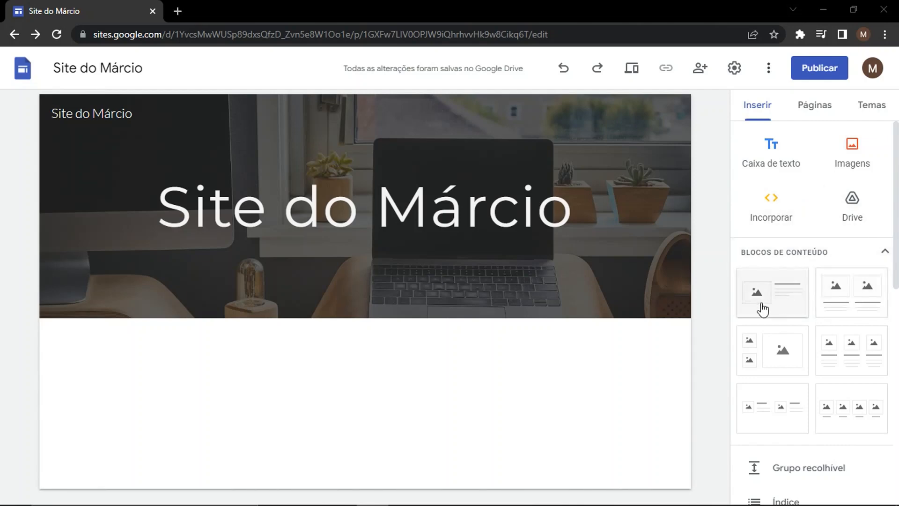
scroll(805, 428, "down", 2)
scroll(831, 433, "down", 10)
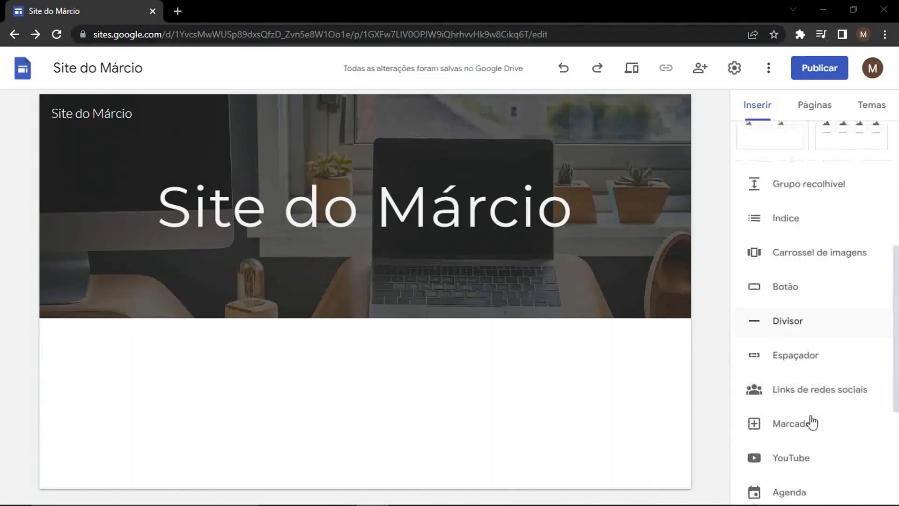
scroll(796, 422, "up", 1)
scroll(785, 445, "up", 9)
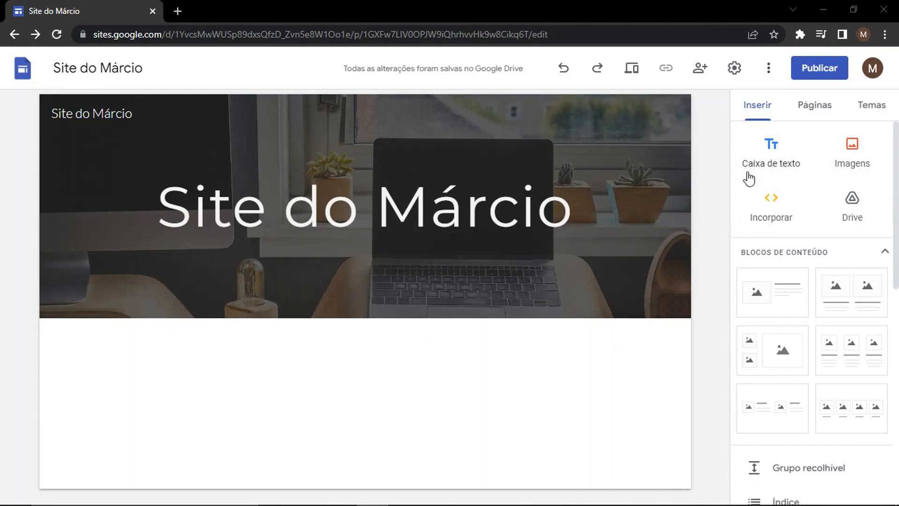
- Insert a text box below the header containing two lines, "dadasdasdasdasdasdas" and "sasdasdasd"
left_click(774, 168)
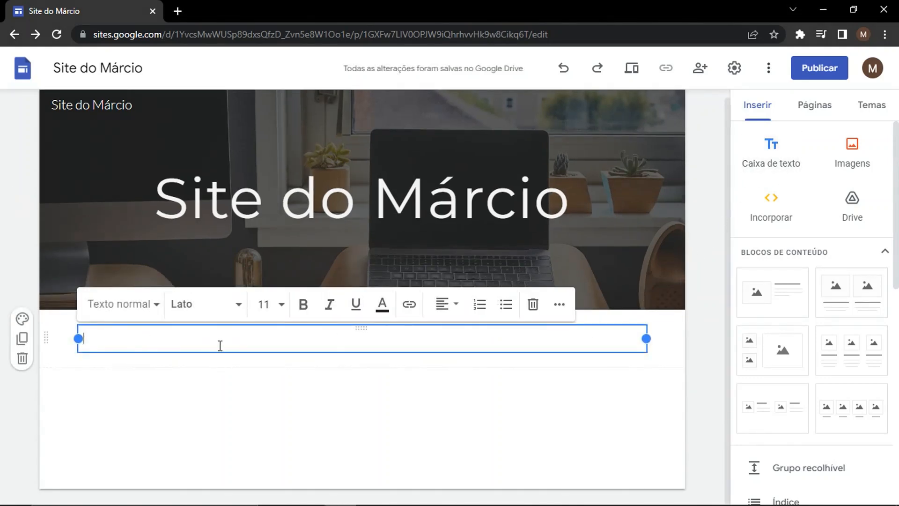
type("dadasdasdasdasdasdas")
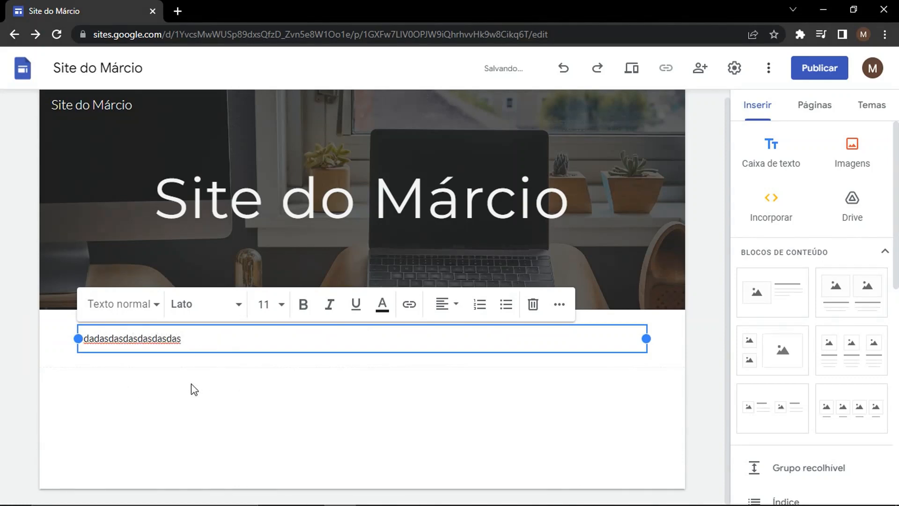
key("Return")
type("sasdasda")
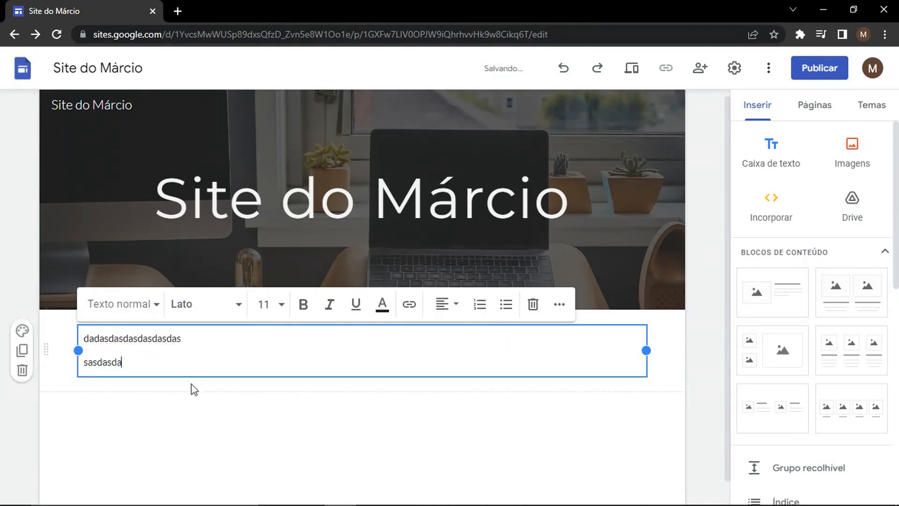
type("sd")
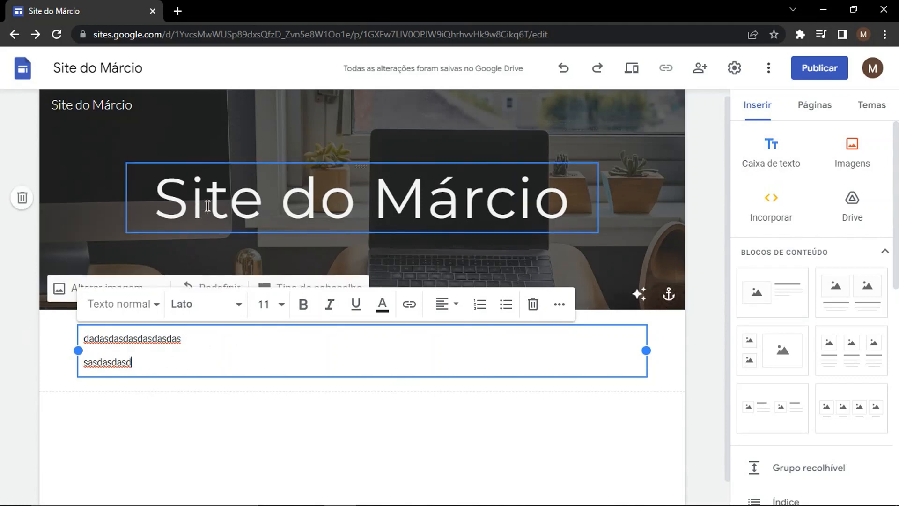
- Apply the larger Título style and bold to the first line of the text box
left_click(165, 199)
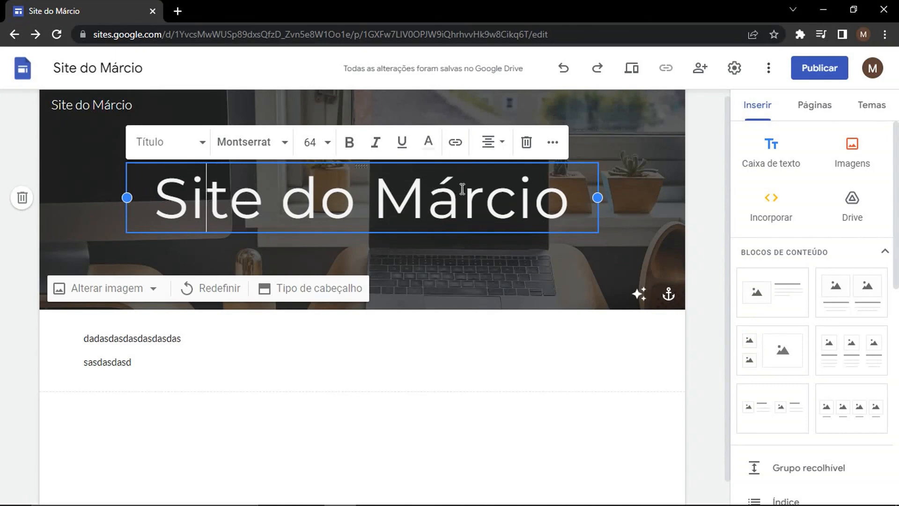
left_click(141, 338)
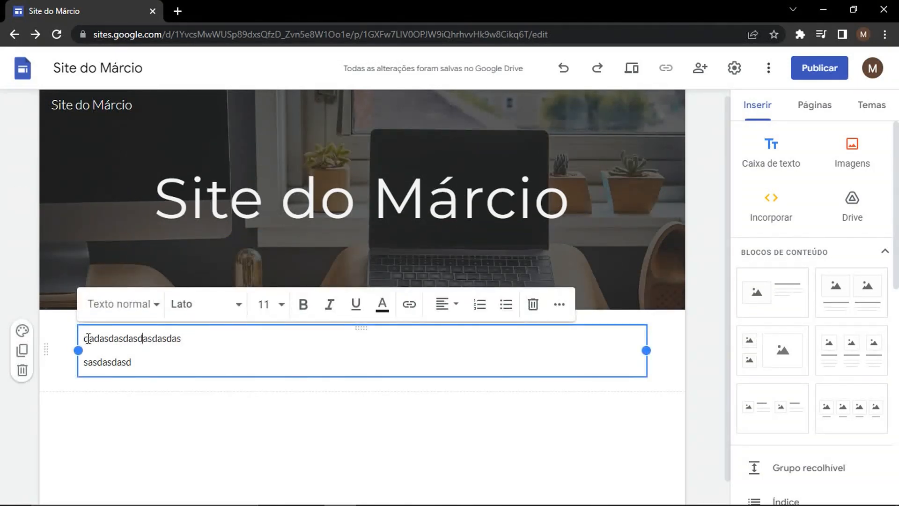
left_click_drag(86, 338, 195, 343)
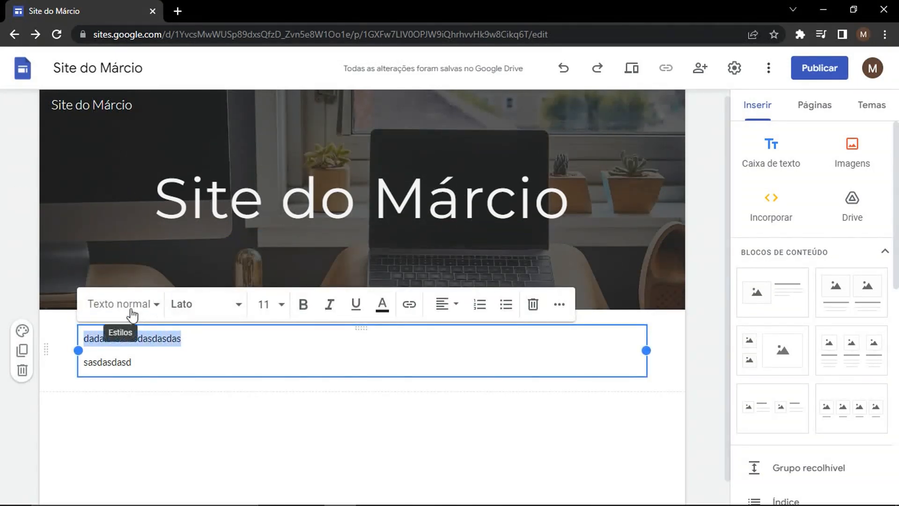
left_click(111, 310)
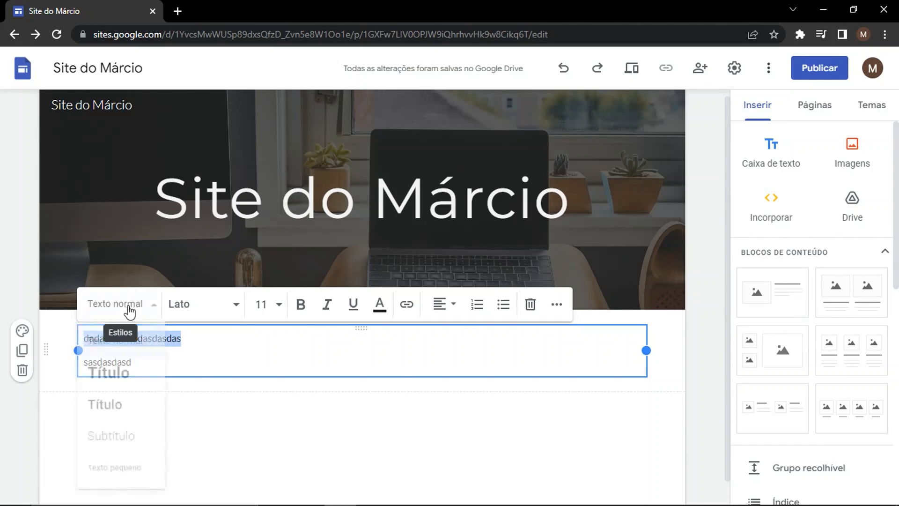
left_click(121, 372)
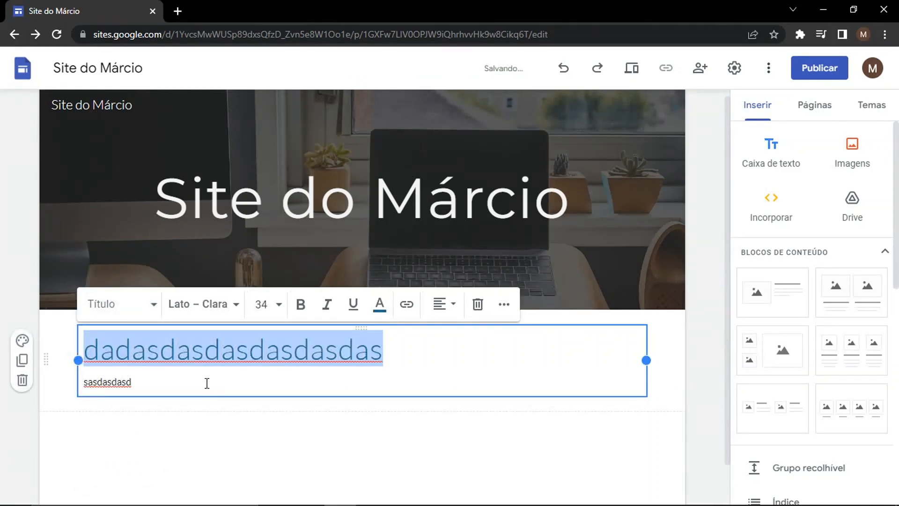
left_click(301, 304)
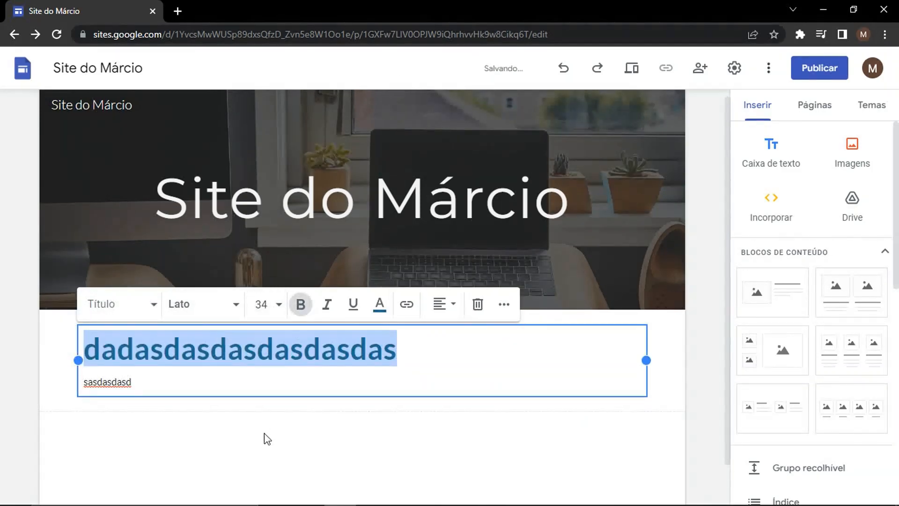
- Set the font size of the text box's first line to 96
left_click(277, 305)
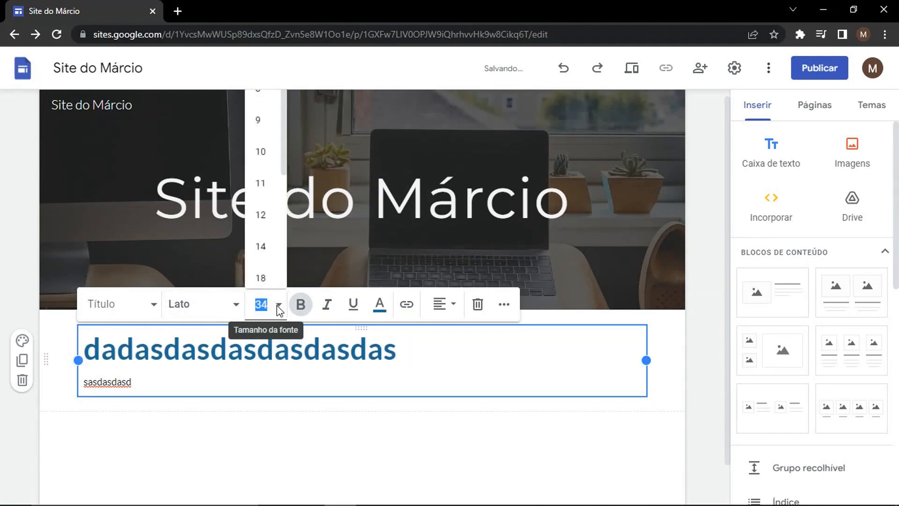
scroll(266, 281, "down", 3)
left_click(267, 280)
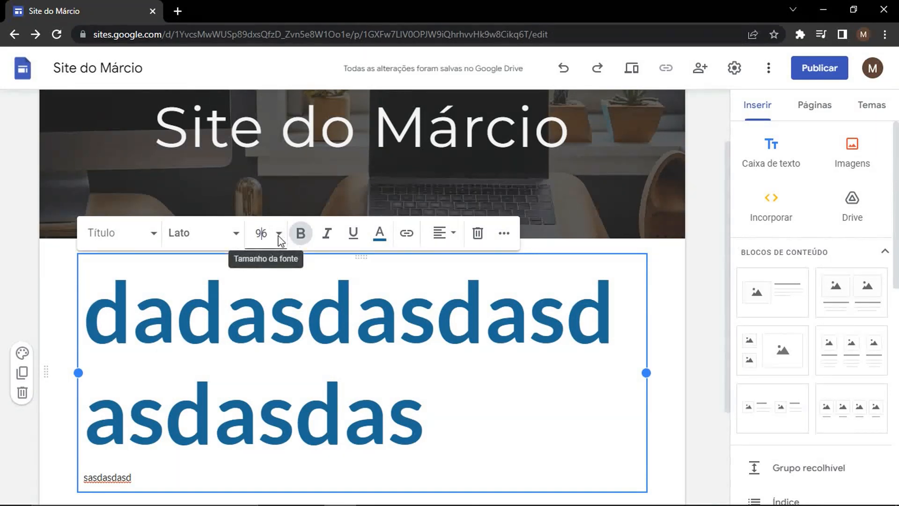
- Set the font size of the text box's first line to 14
triple_click(254, 325)
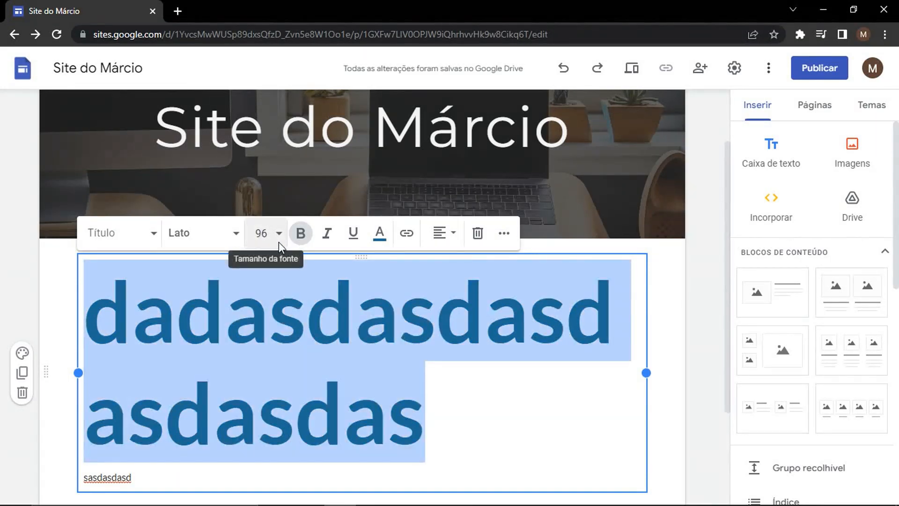
left_click(279, 241)
left_click(266, 428)
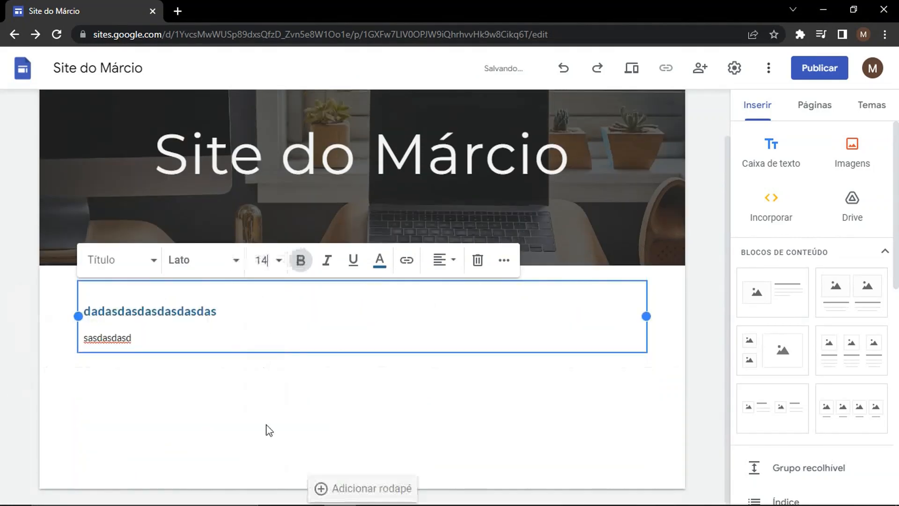
- Try to set the heading line's font to Pacifico without selecting its text
left_click(220, 262)
scroll(243, 366, "down", 3)
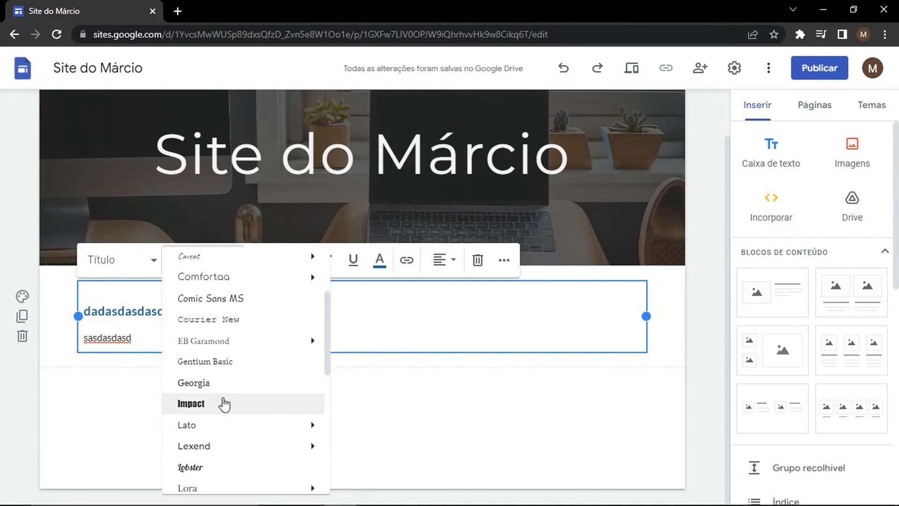
mouse_move(220, 426)
scroll(220, 436, "down", 5)
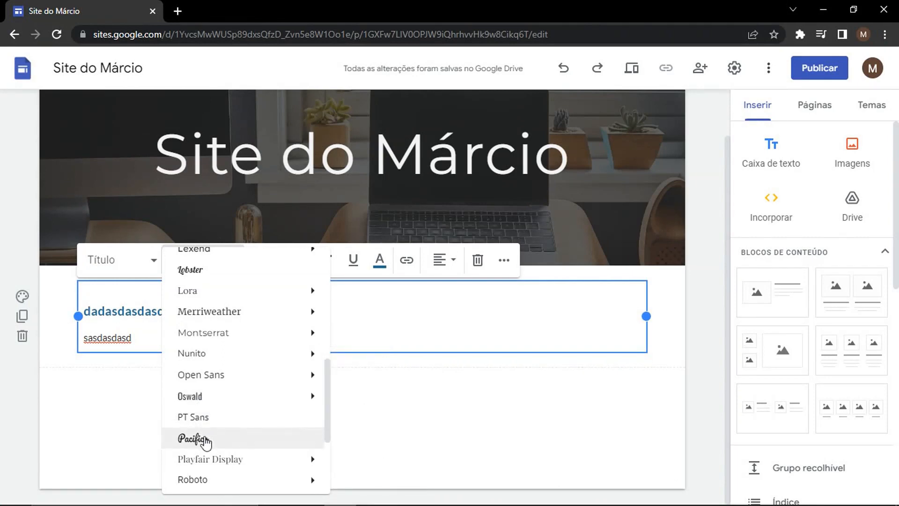
left_click(206, 439)
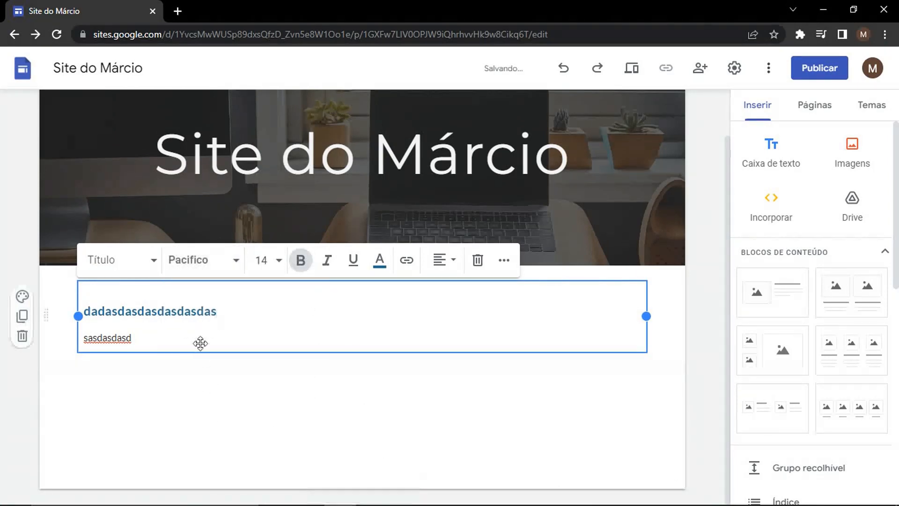
- Select the whole first line of the text box and set its font to Pacifico
left_click_drag(232, 313, 81, 303)
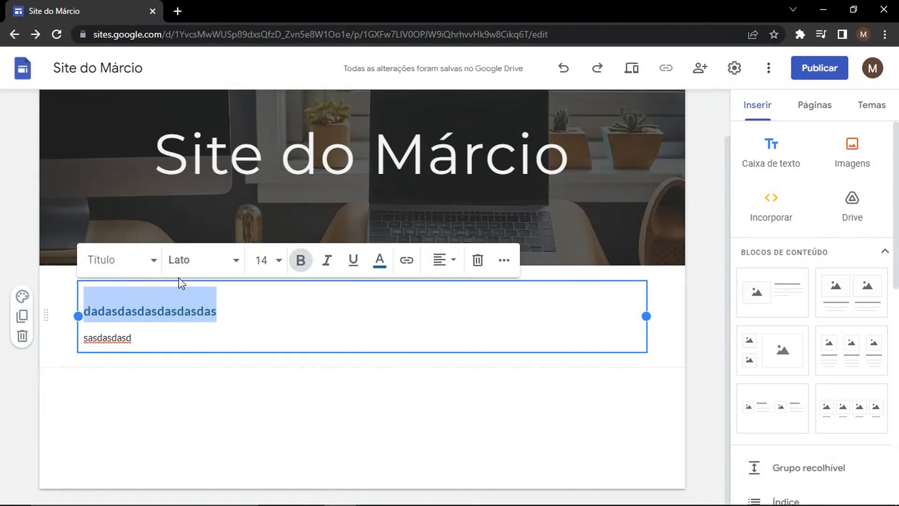
left_click(201, 273)
scroll(242, 367, "down", 6)
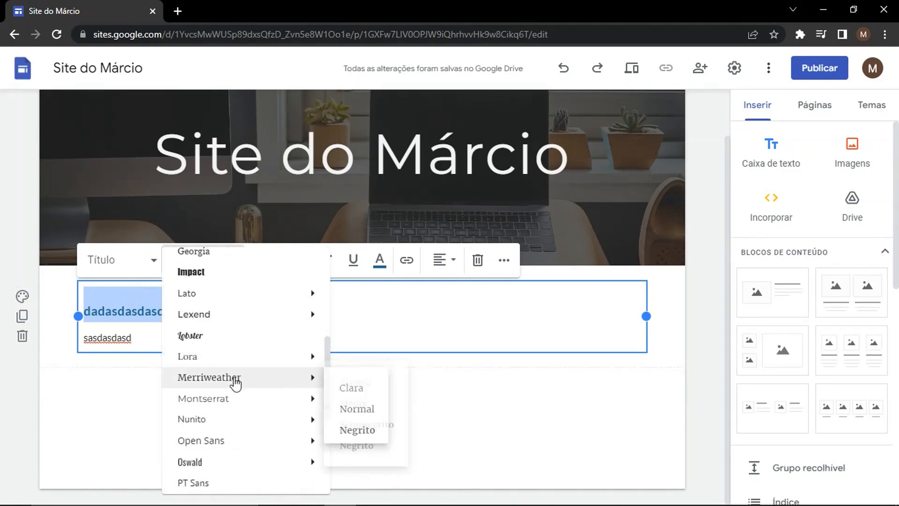
left_click(215, 439)
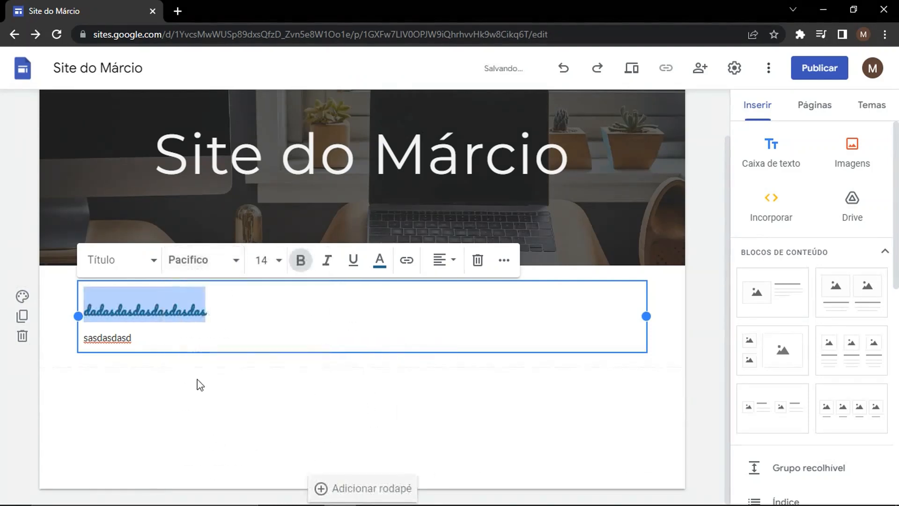
left_click(250, 336)
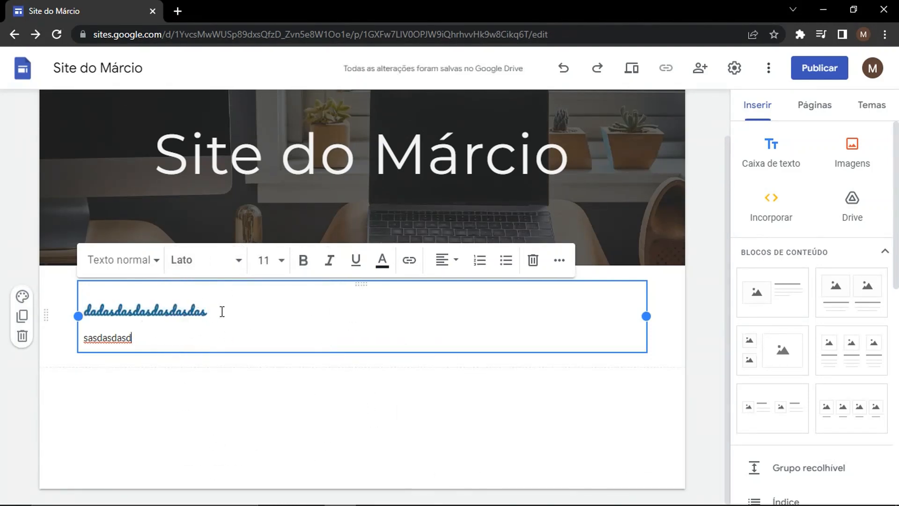
- Remove bold from the first line of the text box
left_click_drag(219, 312, 141, 297)
left_click(302, 267)
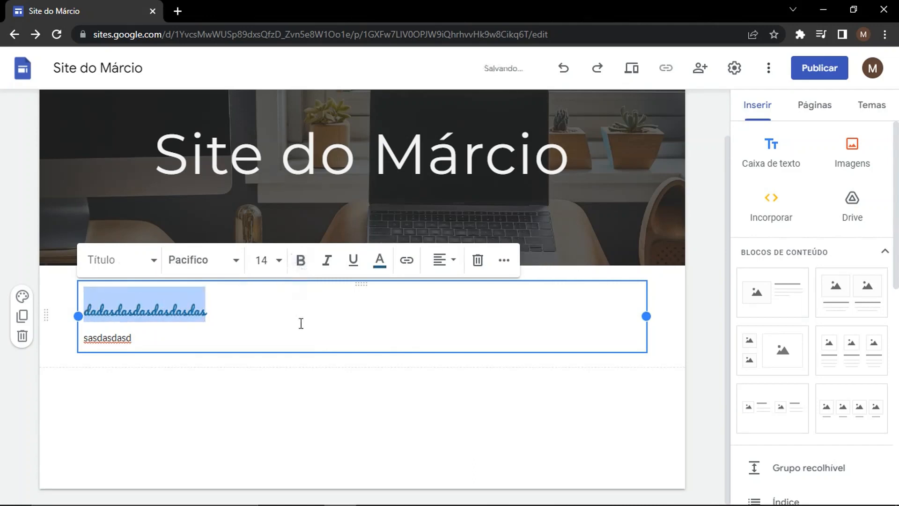
left_click(300, 341)
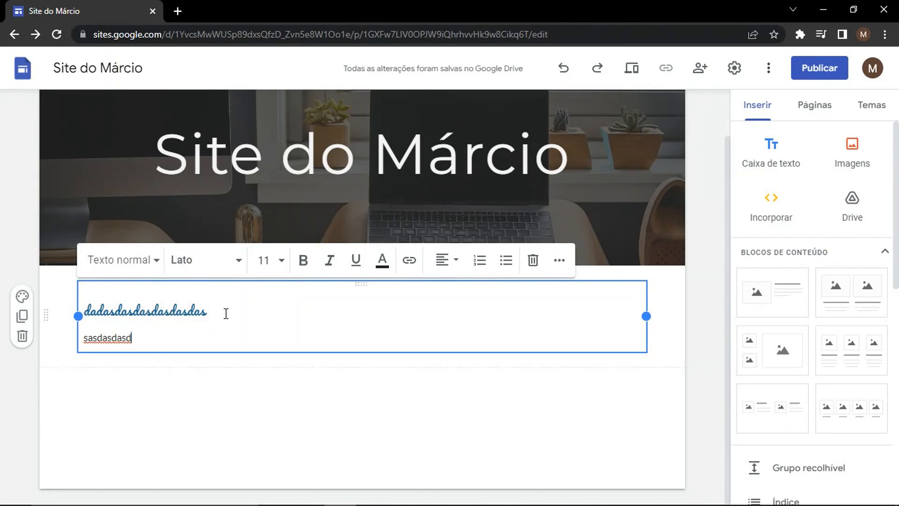
- Try centre, right and justified alignment on the text box's first line and return it to left alignment
left_click_drag(226, 313, 82, 311)
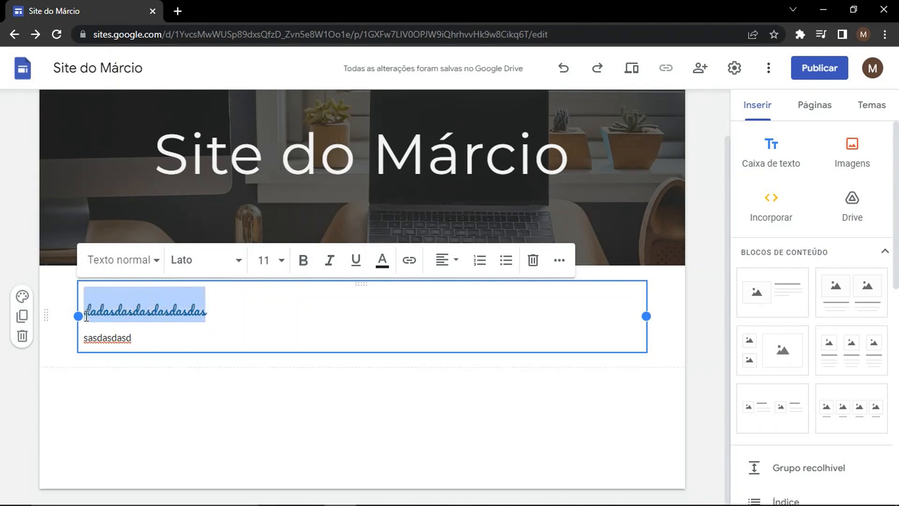
left_click(445, 265)
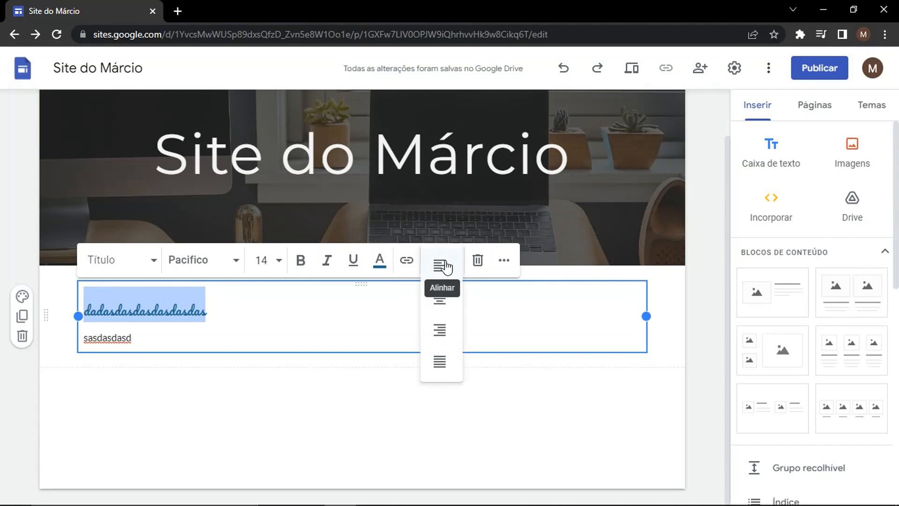
left_click(442, 302)
left_click(438, 264)
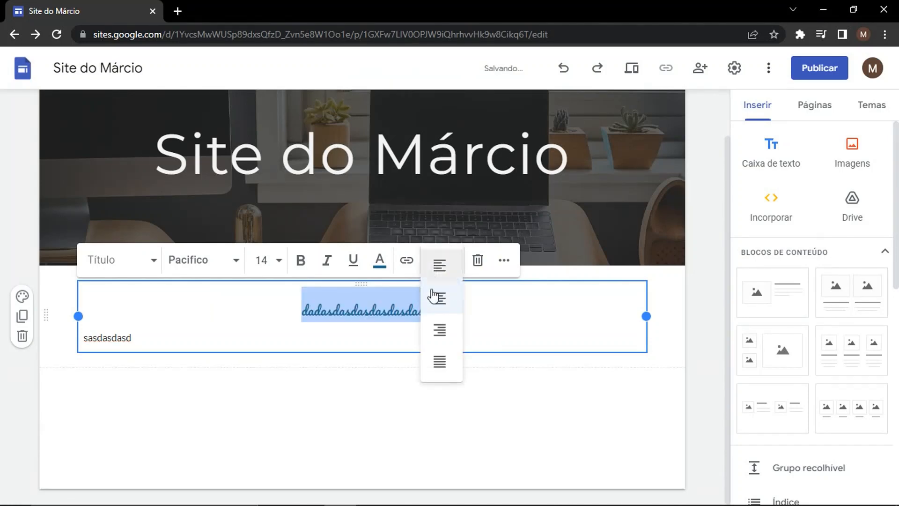
left_click(436, 333)
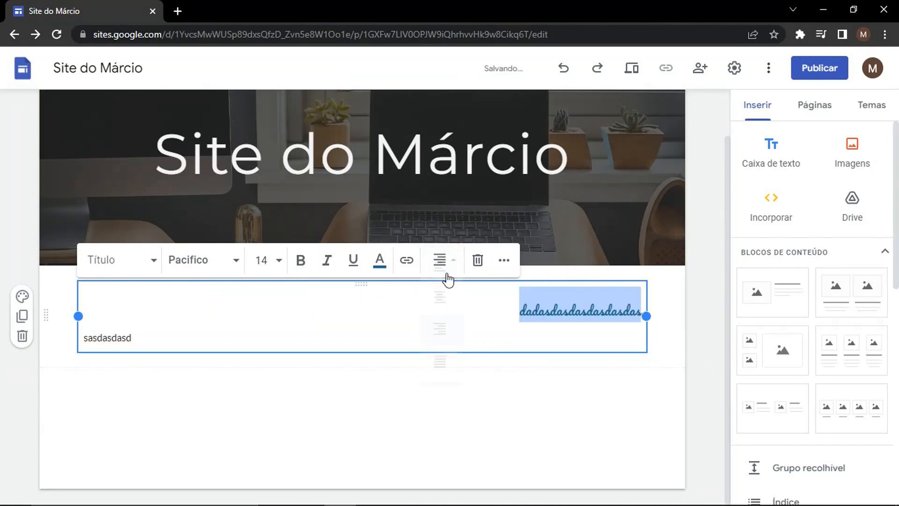
left_click(439, 363)
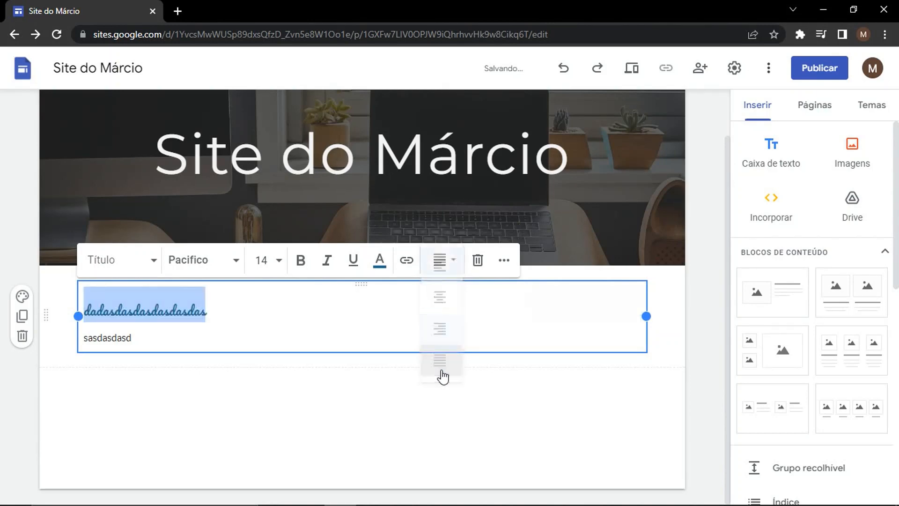
left_click(439, 265)
left_click(439, 263)
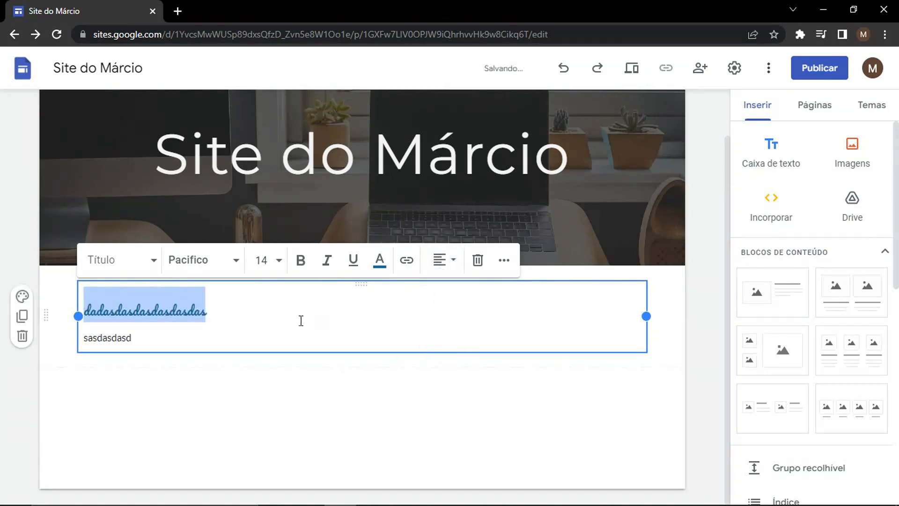
- Try bright red as the first line's text colour and replace it with a muted green
left_click(379, 260)
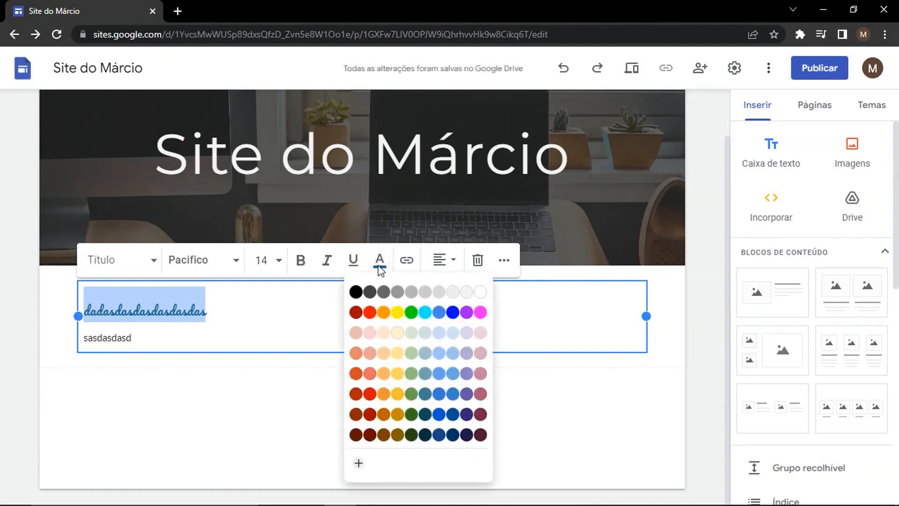
left_click(370, 311)
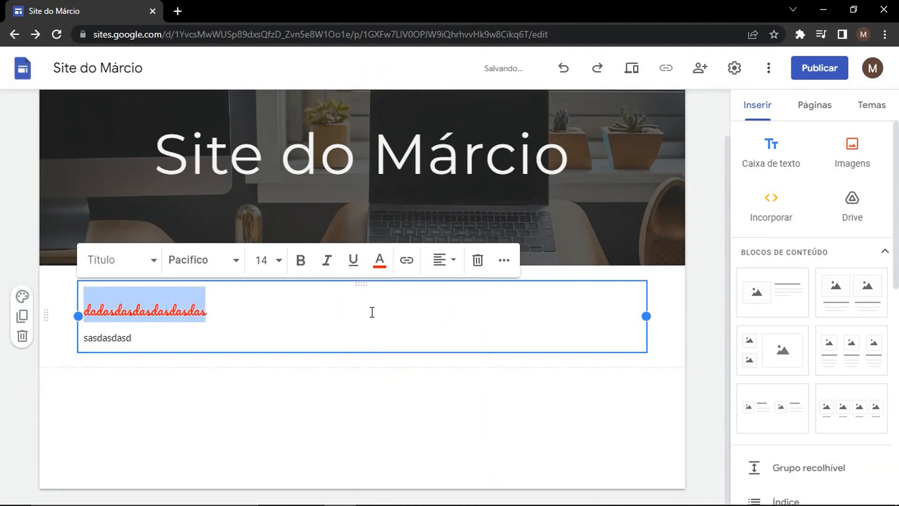
left_click(379, 260)
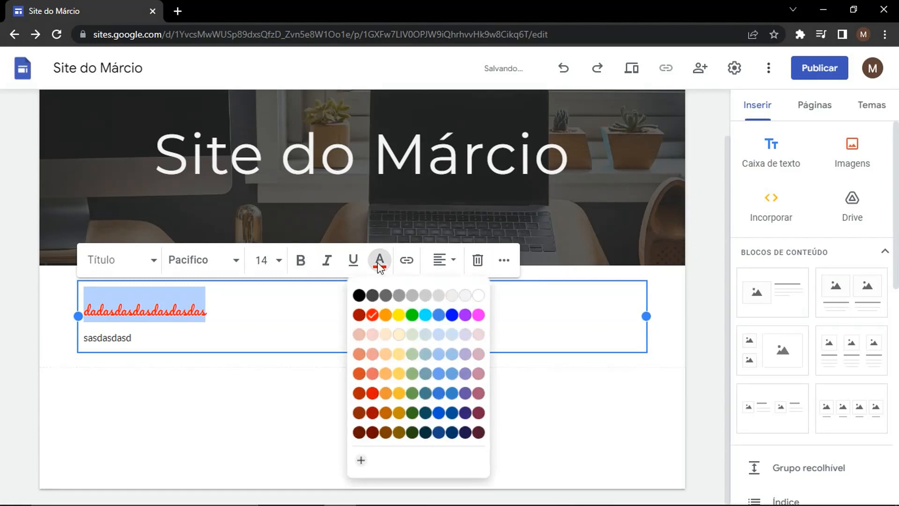
left_click(412, 393)
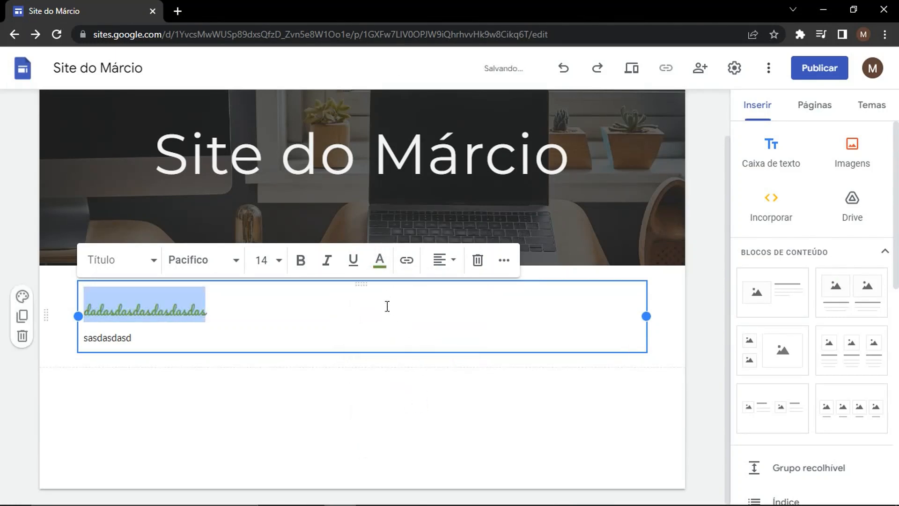
- Create the custom text colour Azul #11137b and apply it to the text box's first line
left_click(381, 262)
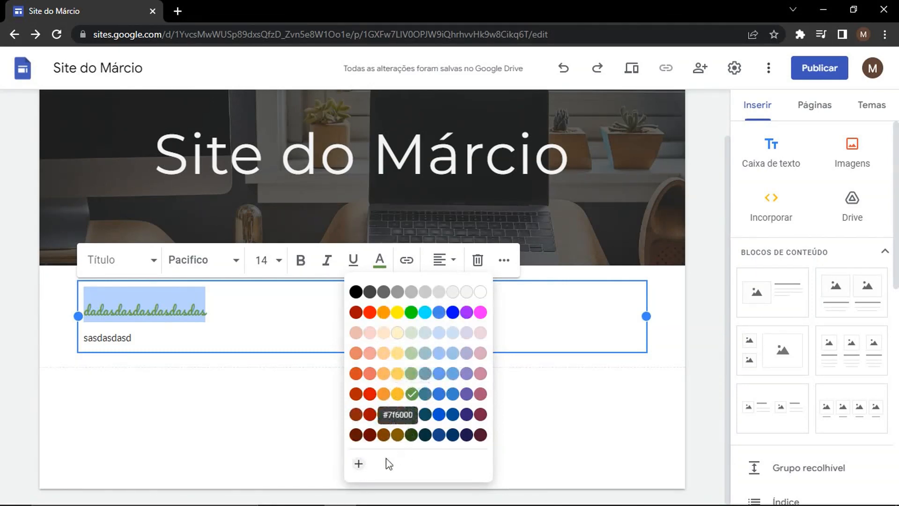
left_click(358, 465)
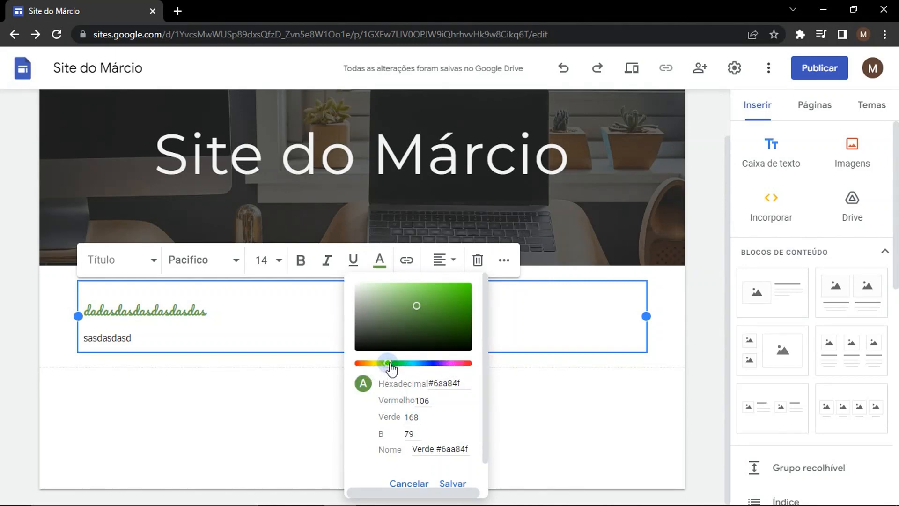
left_click_drag(391, 369, 433, 364)
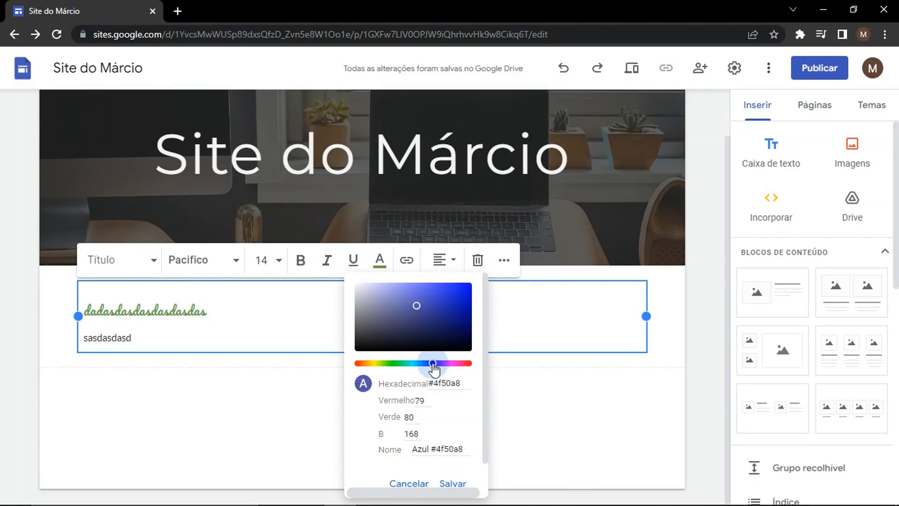
left_click_drag(448, 324, 453, 319)
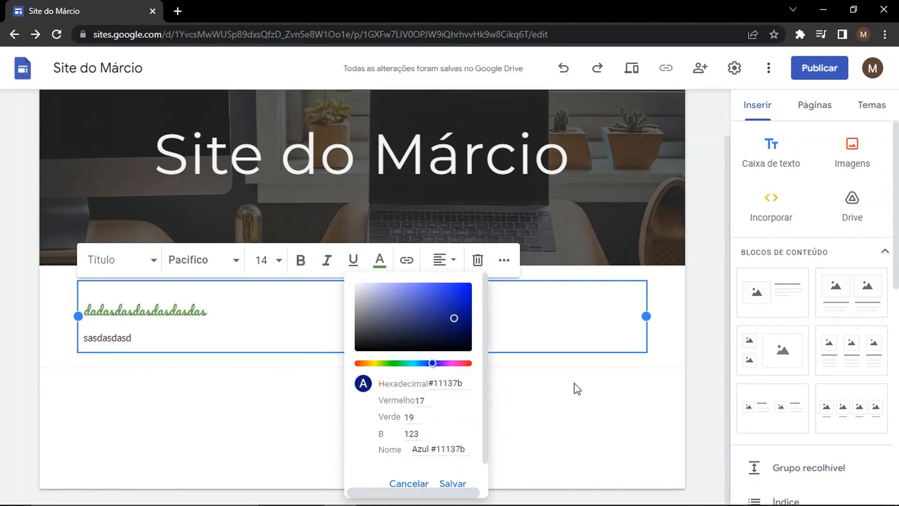
left_click(452, 483)
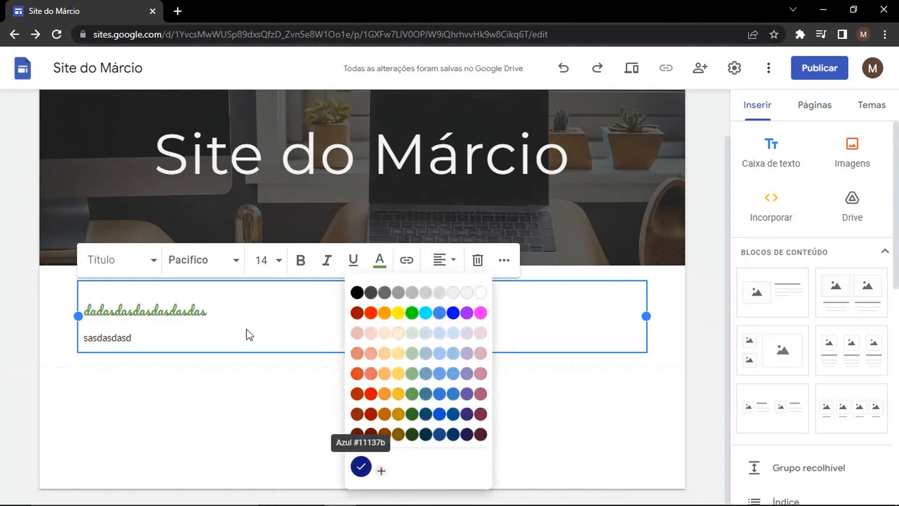
left_click(210, 327)
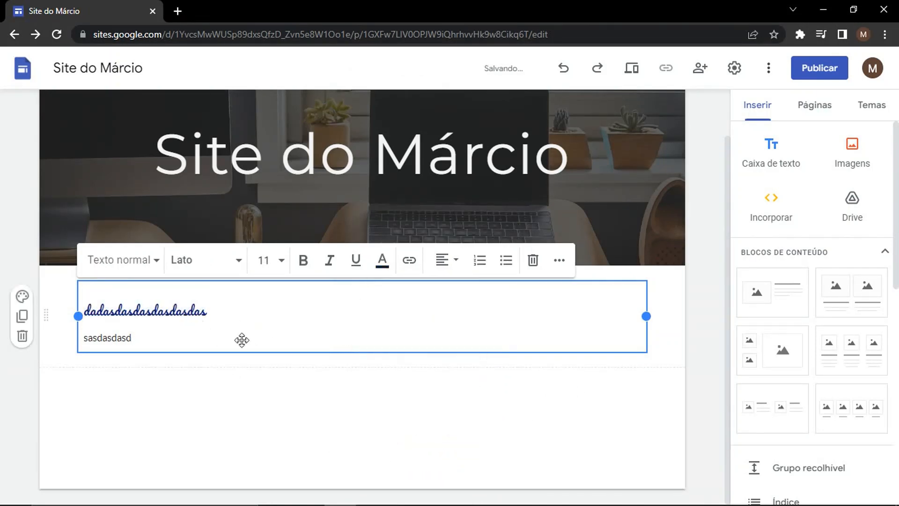
left_click(382, 260)
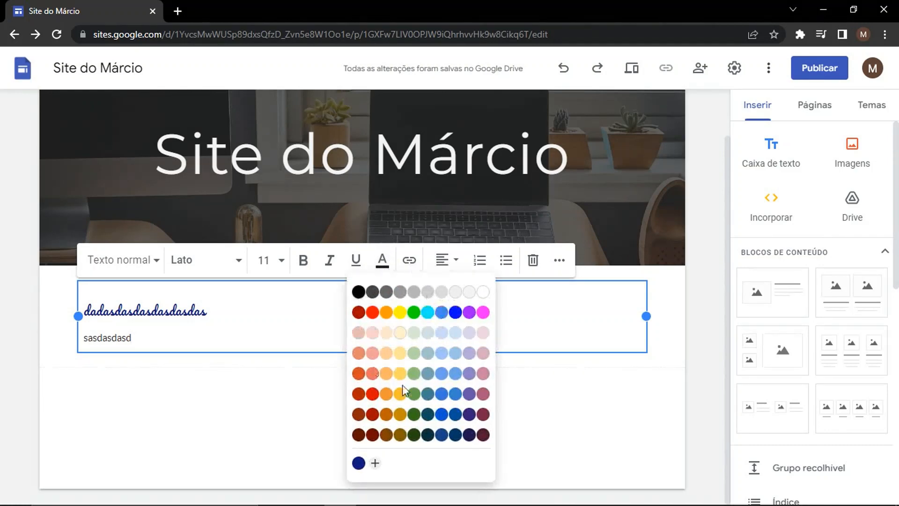
left_click(282, 426)
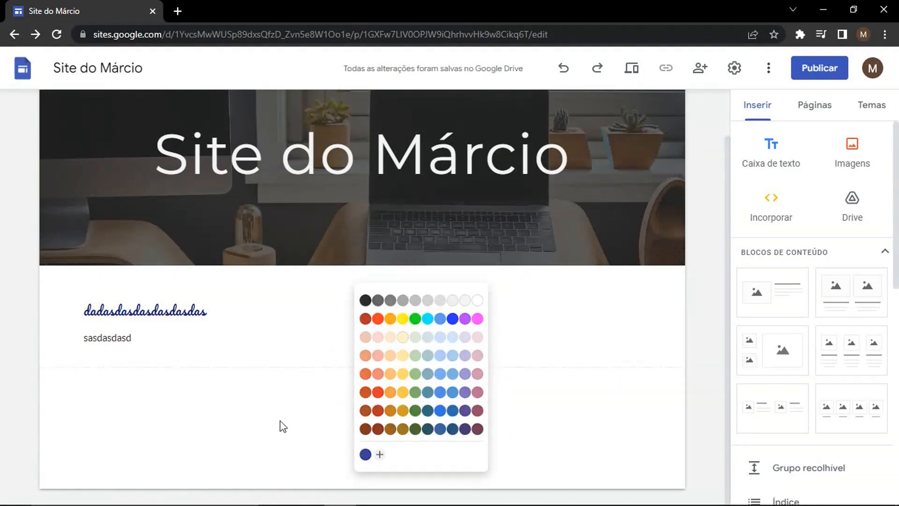
- Select the text box's first line and set its line spacing to double (Duplo)
left_click_drag(220, 313, 71, 315)
left_click(219, 316)
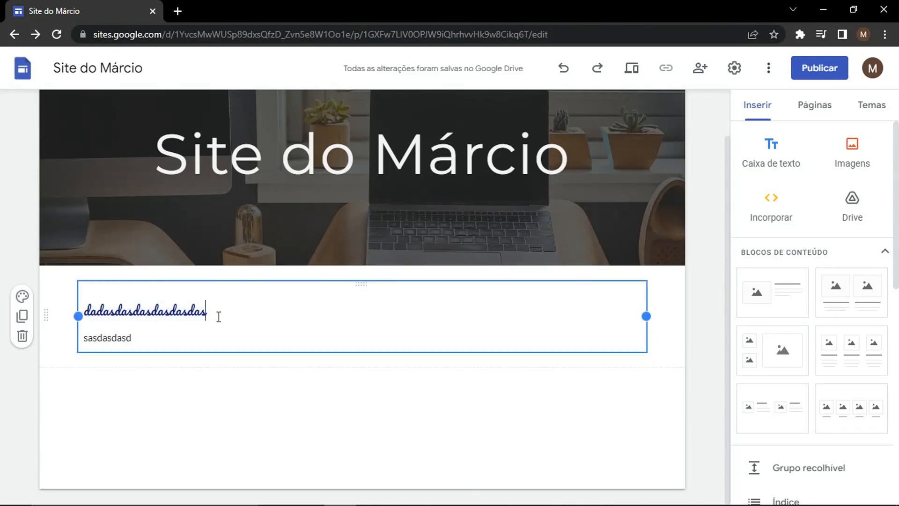
left_click_drag(219, 316, 75, 314)
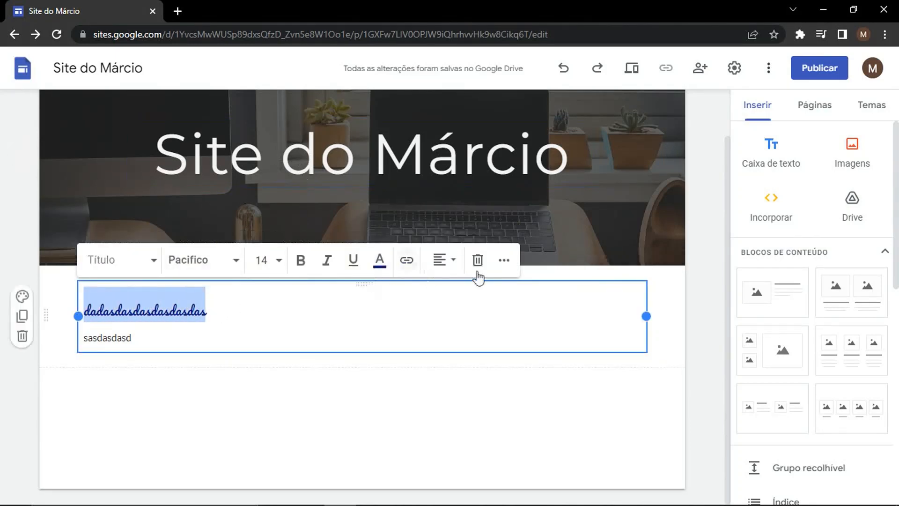
left_click(504, 261)
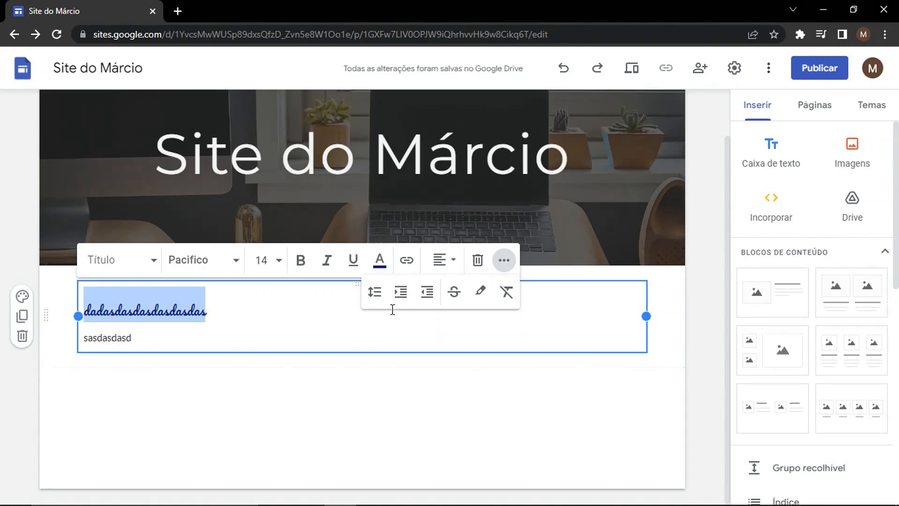
left_click(376, 294)
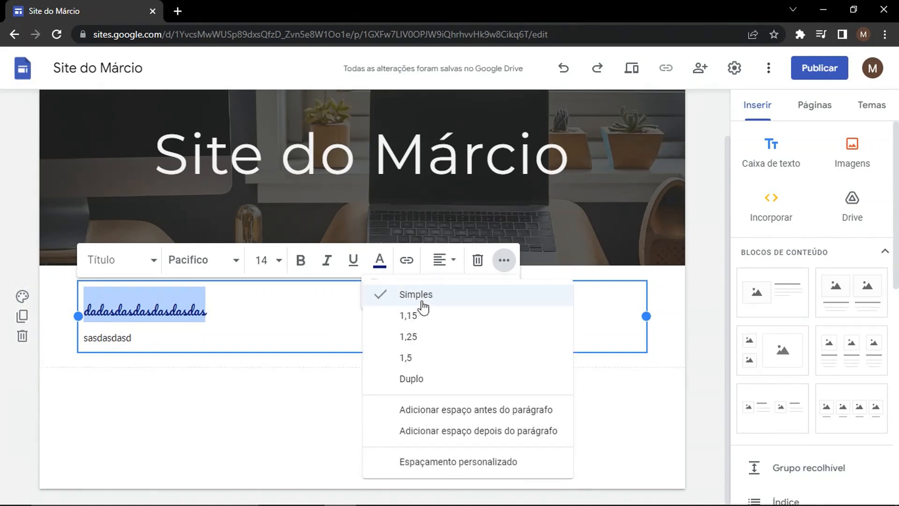
left_click(411, 378)
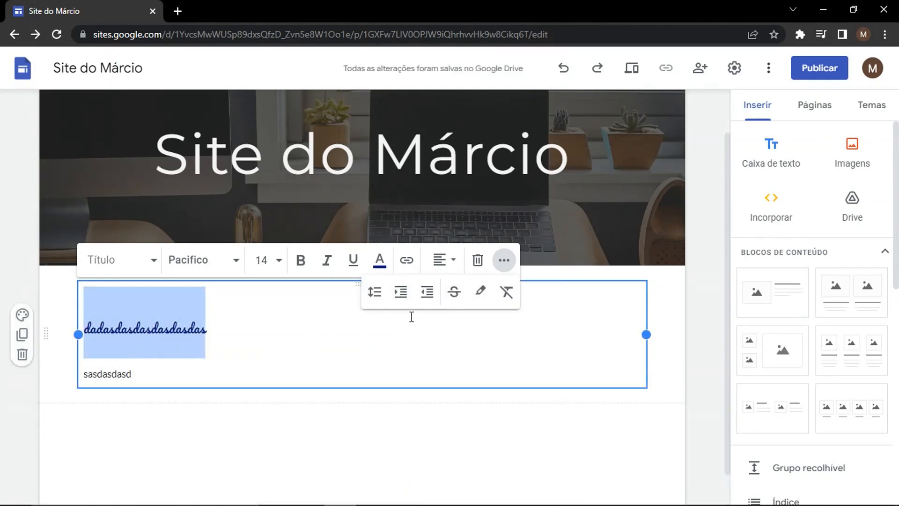
- Try increasing the first line's indent and reduce it back to no indent
left_click(400, 295)
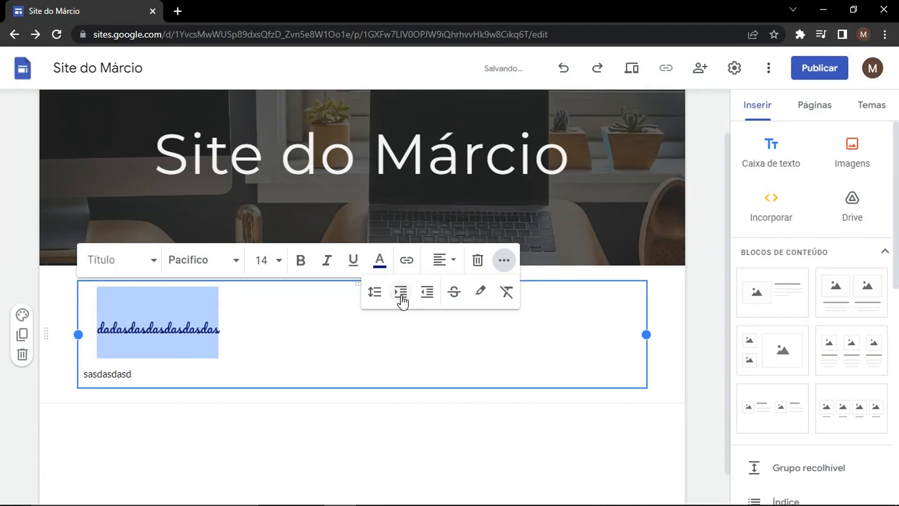
left_click(401, 295)
left_click(401, 295)
left_click(427, 295)
left_click(427, 295)
left_click(428, 296)
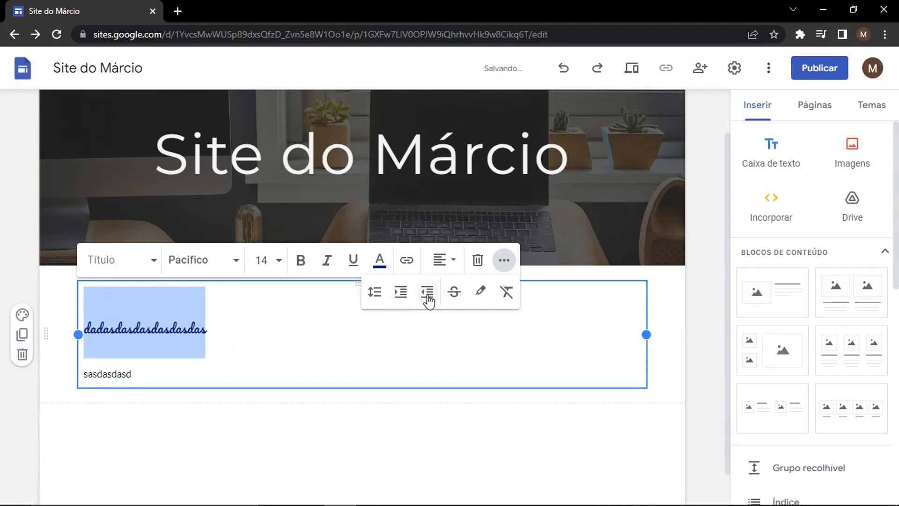
- Try strikethrough on the first line, turn it off again and highlight the line in orange
left_click(453, 291)
left_click(453, 292)
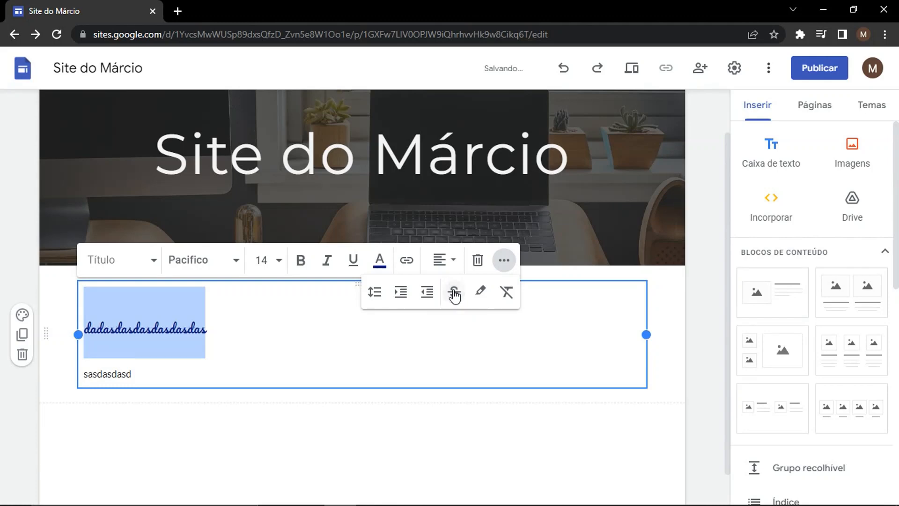
left_click(480, 292)
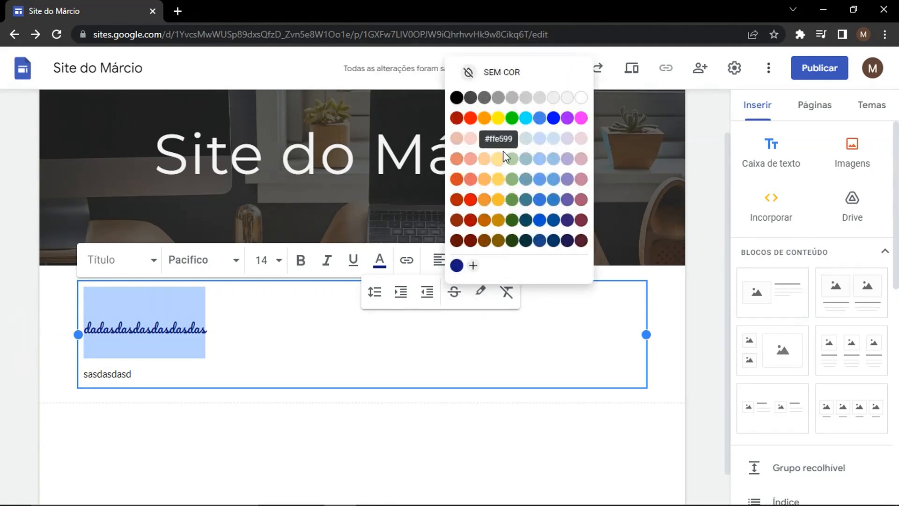
left_click(485, 120)
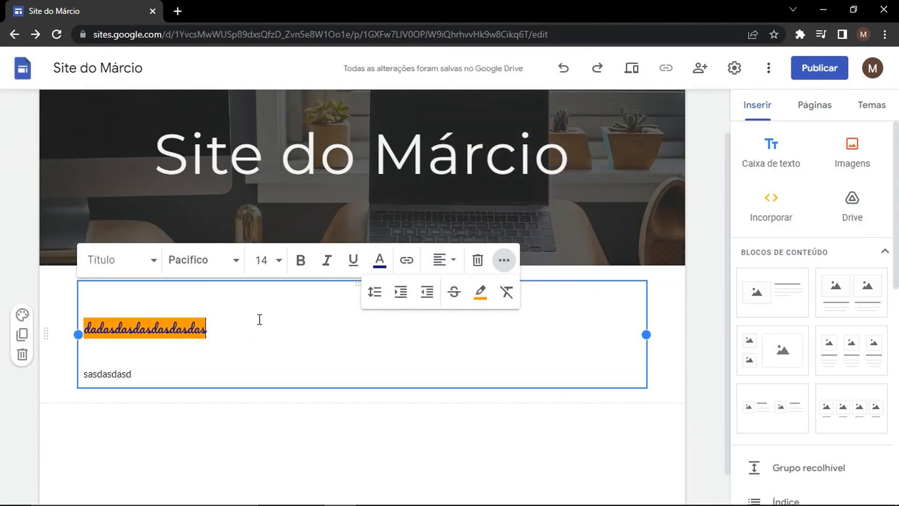
- Clear all formatting from the text box's first line
left_click_drag(235, 320, 67, 345)
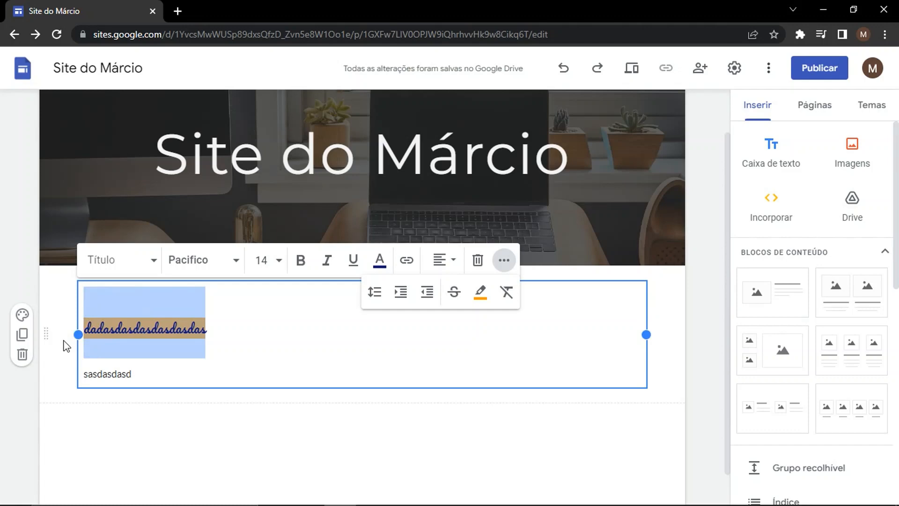
left_click(505, 294)
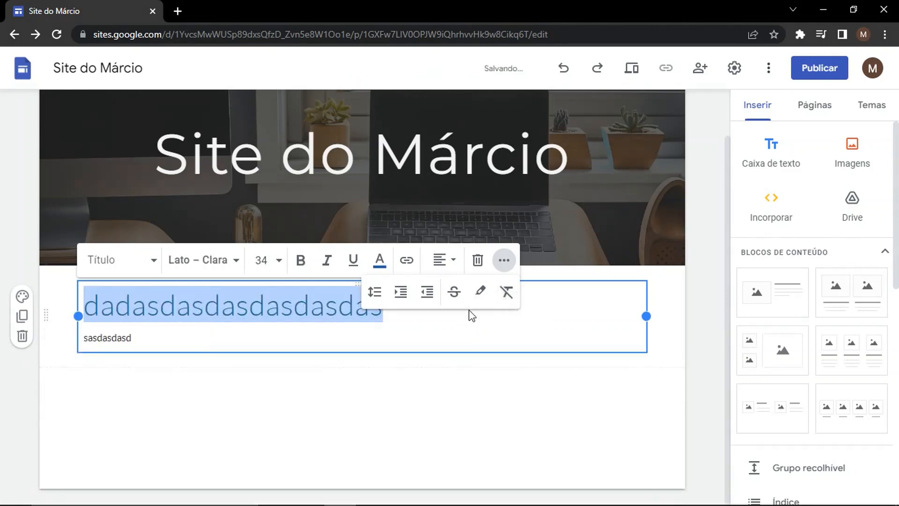
left_click(418, 343)
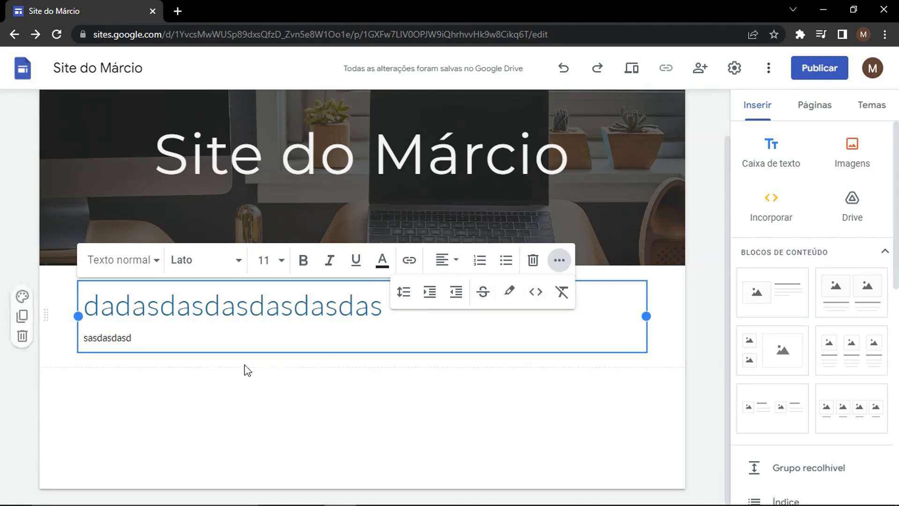
- Try duplicating the text section and delete the copy
left_click(248, 379)
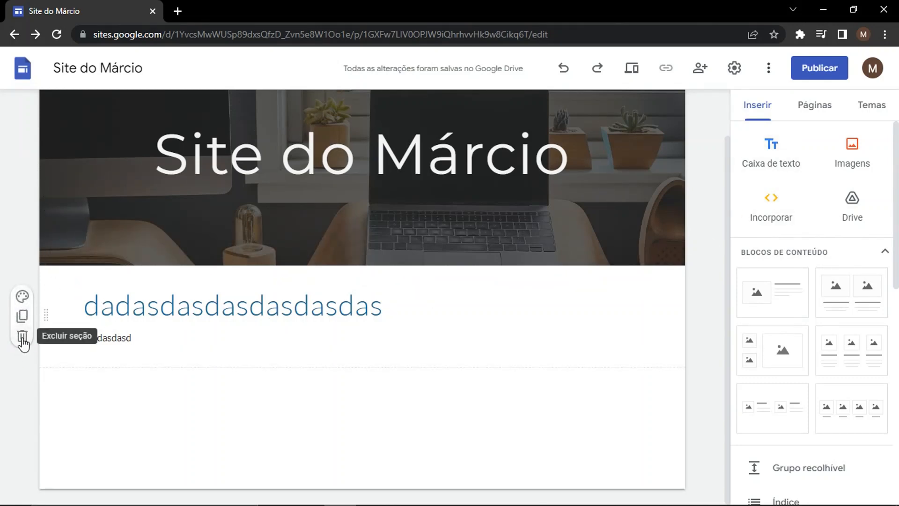
left_click(23, 317)
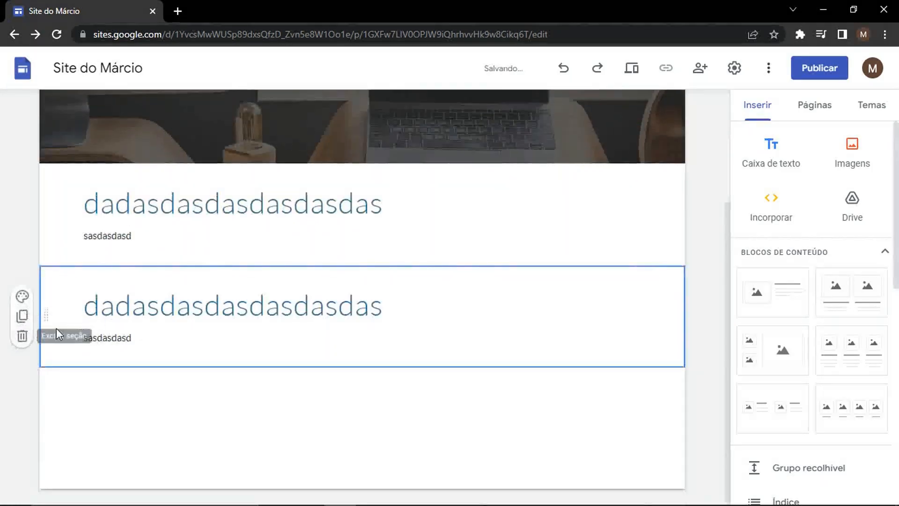
left_click(22, 345)
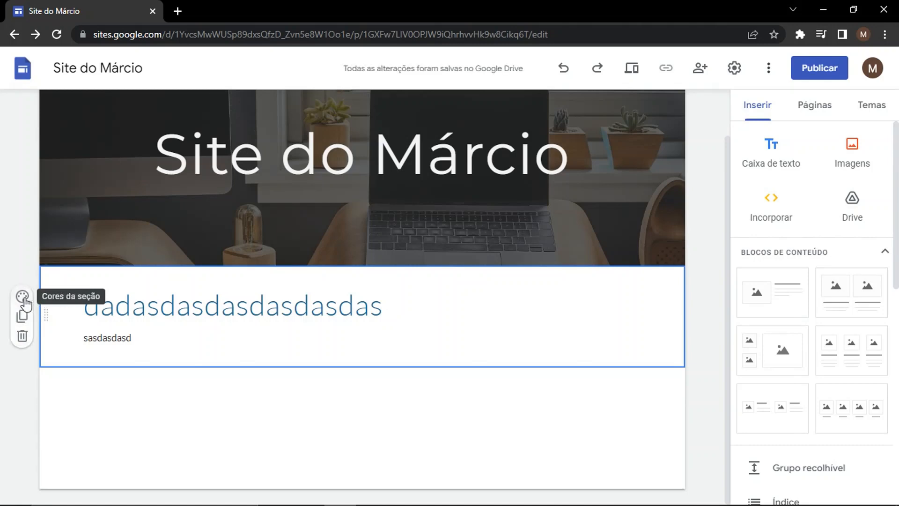
- Try Estilo 2 as the text section's colour style and replace it with Estilo 3
left_click(24, 299)
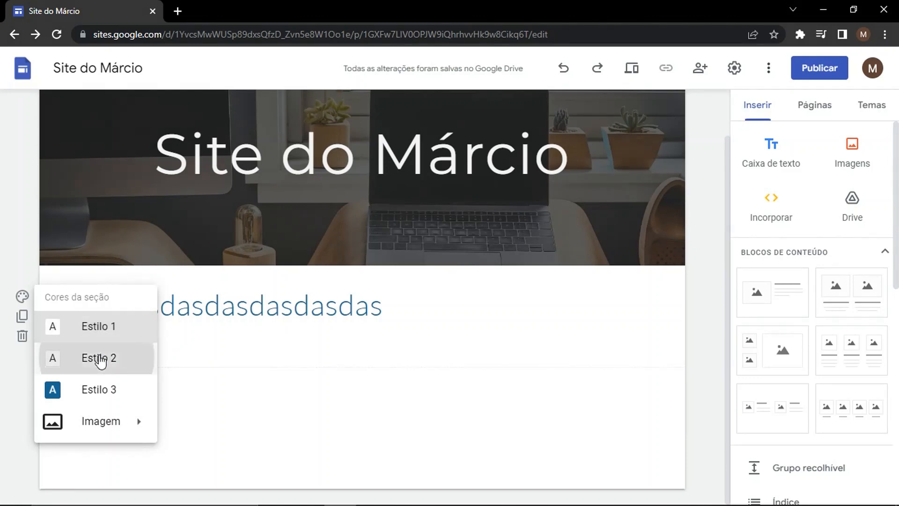
left_click(101, 359)
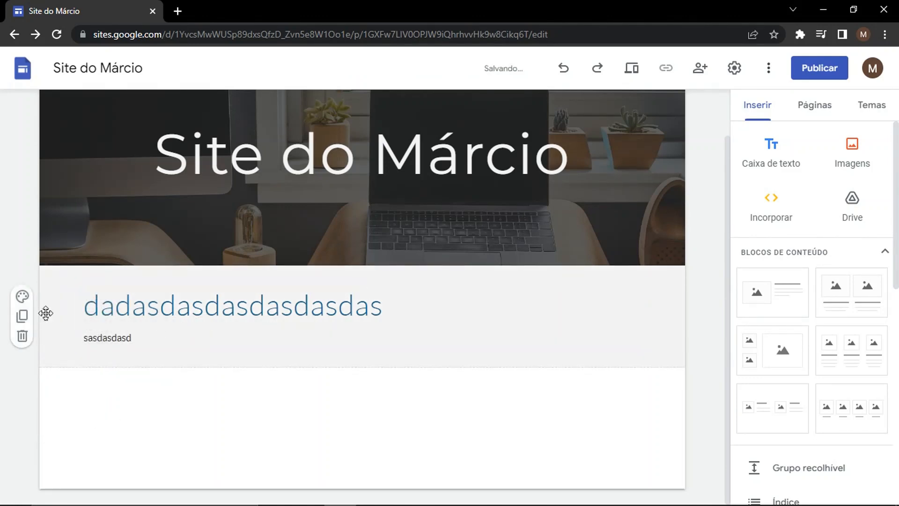
left_click(22, 299)
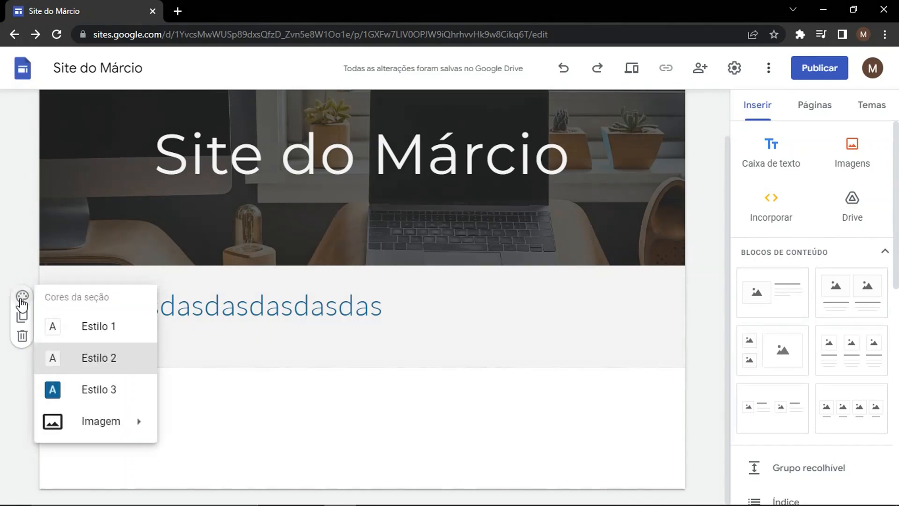
left_click(90, 397)
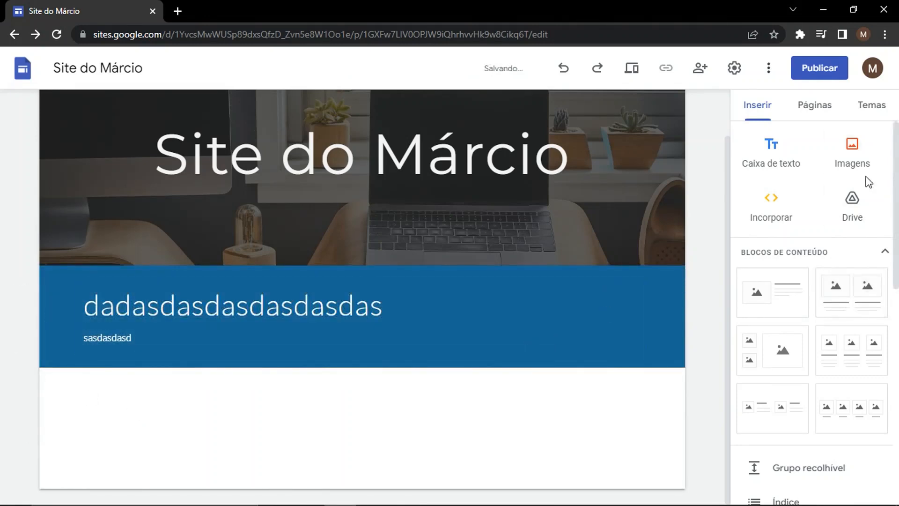
- Try black and purple as the Simples theme's colour and return it to blue
left_click(867, 114)
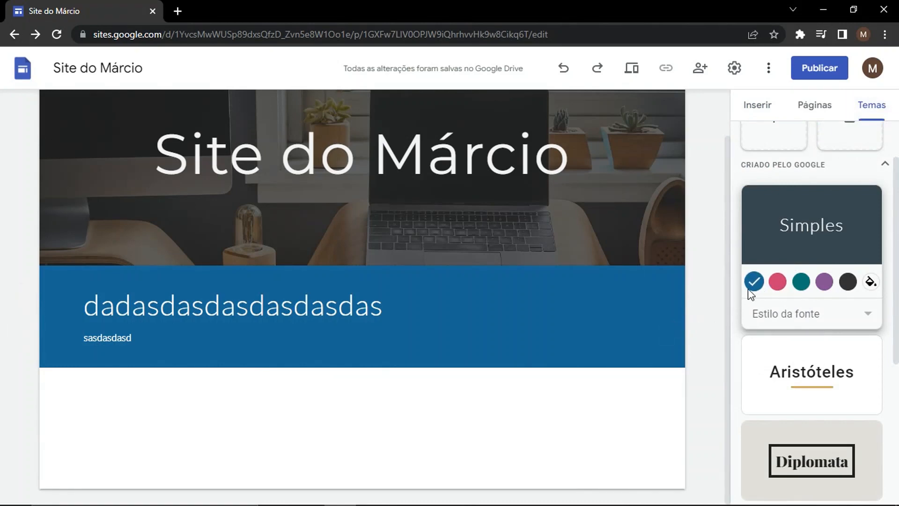
left_click(848, 283)
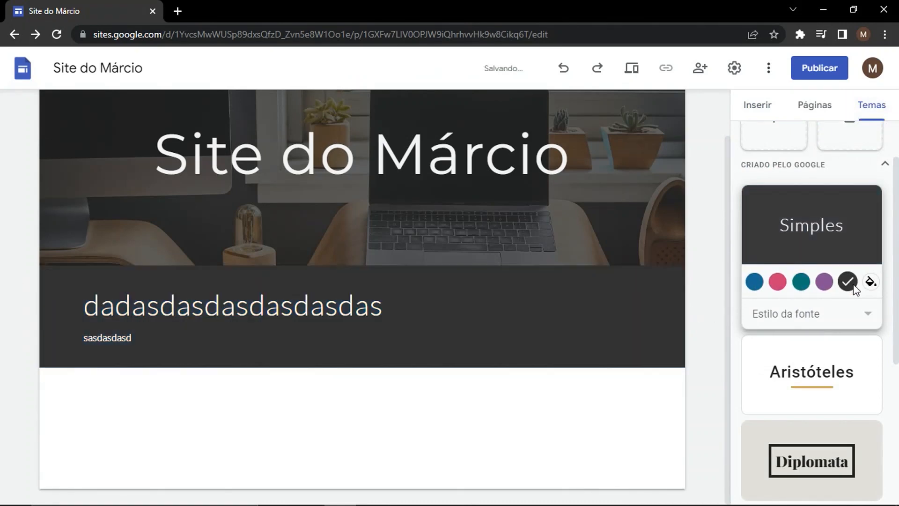
left_click(825, 282)
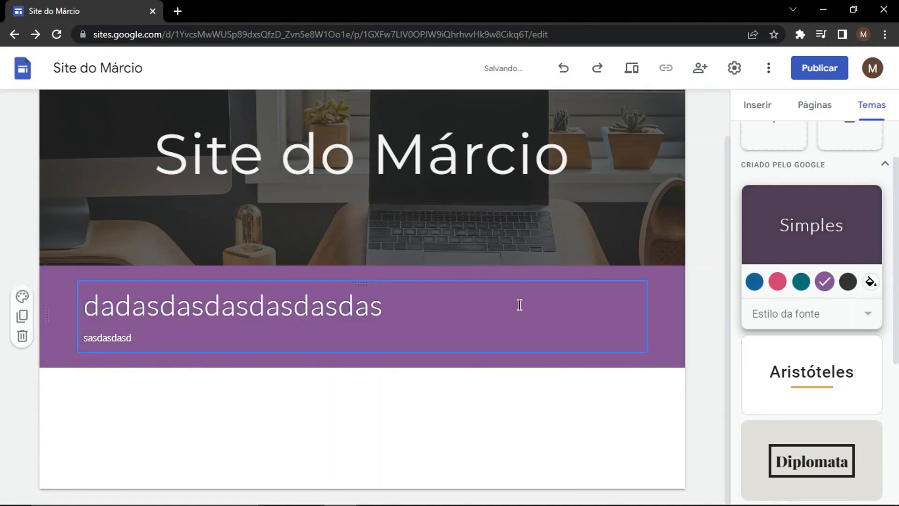
left_click(754, 282)
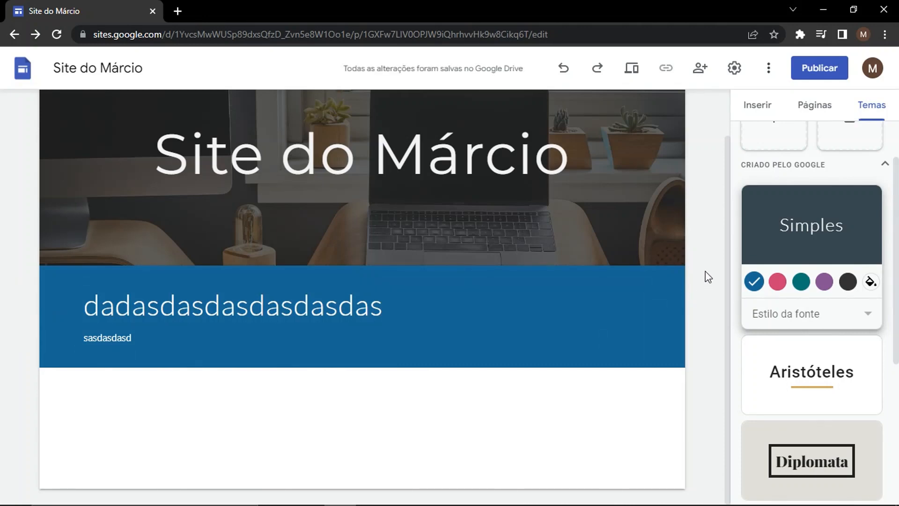
scroll(771, 266, "up", 1)
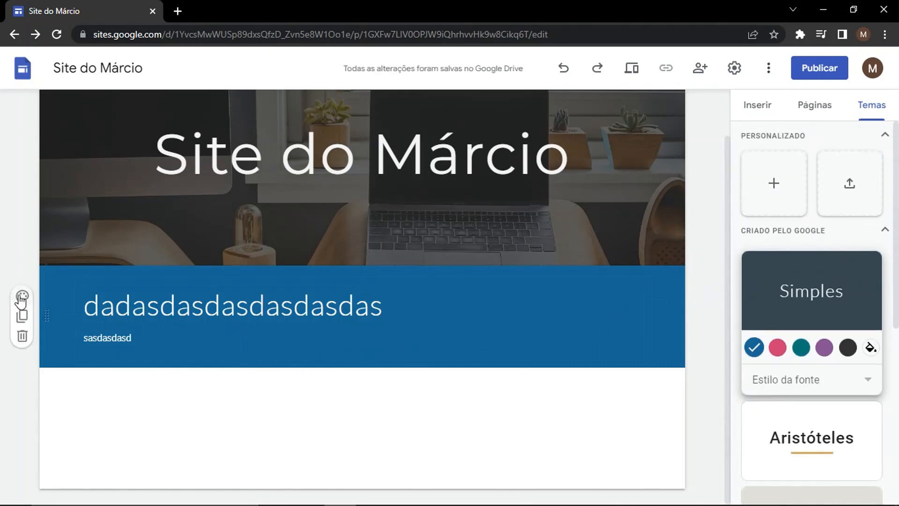
- Set the Simples theme's colour to purple and bring up the text section's colour styles
left_click(20, 296)
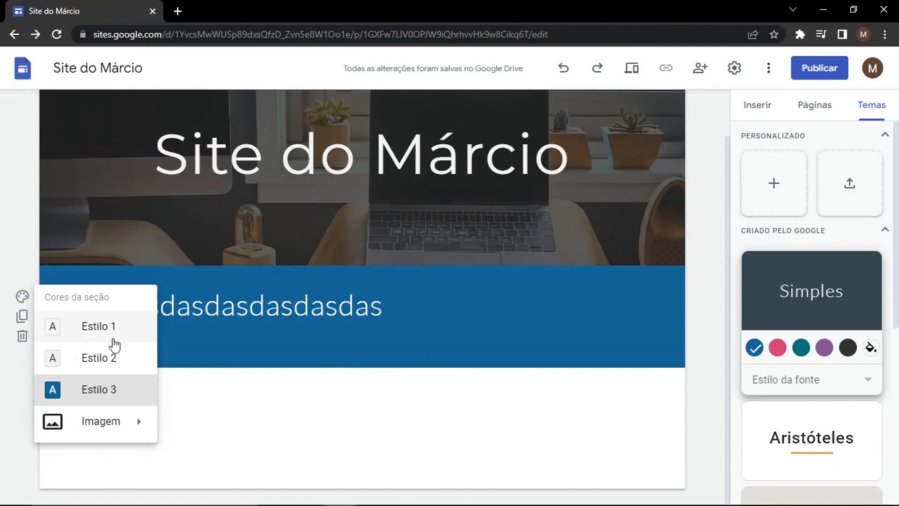
left_click(824, 348)
left_click(24, 299)
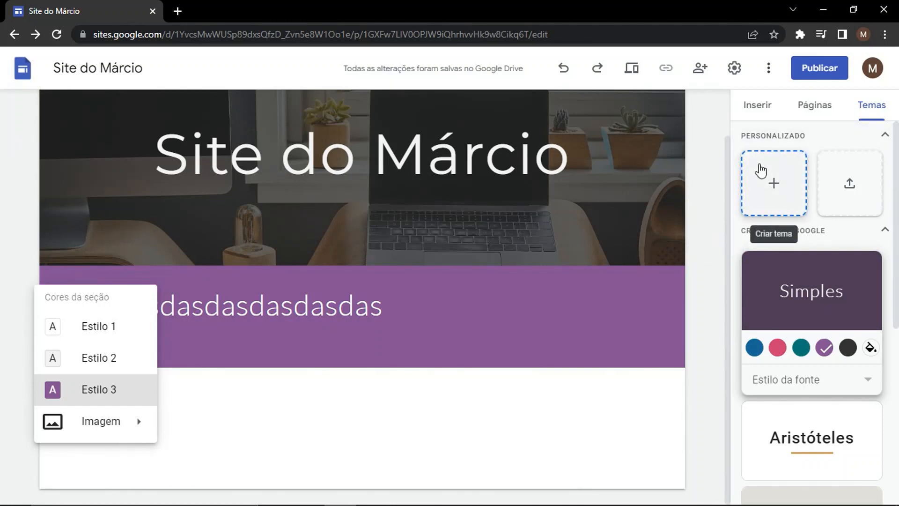
- Return the Simples theme's colour to blue, check the section colour styles, and bring up the insert options
left_click(753, 347)
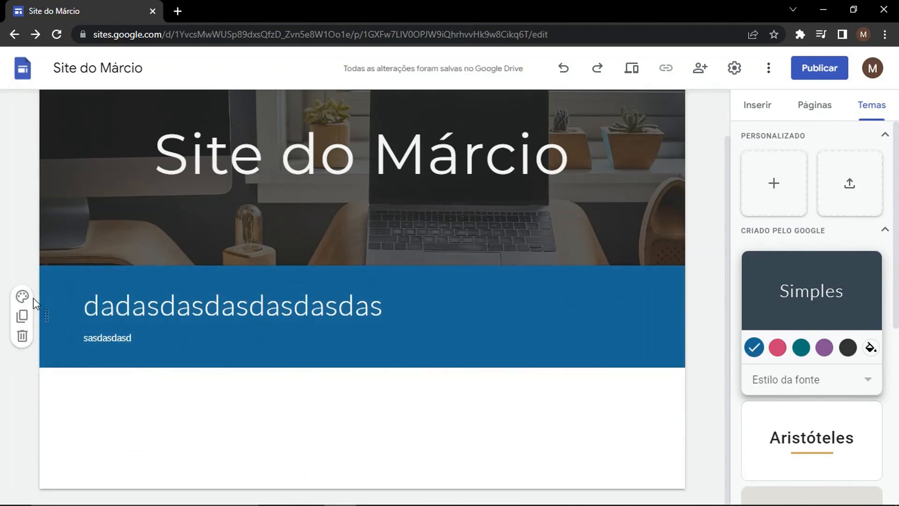
left_click(22, 296)
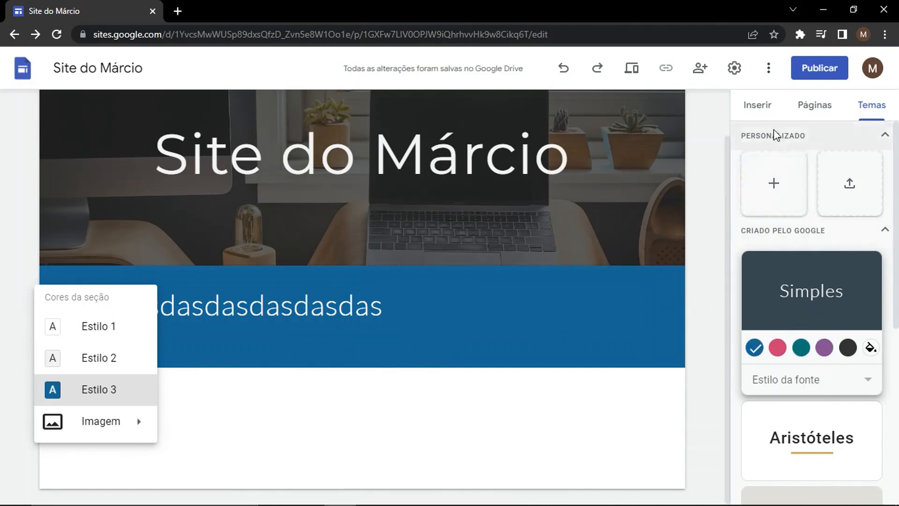
left_click(751, 106)
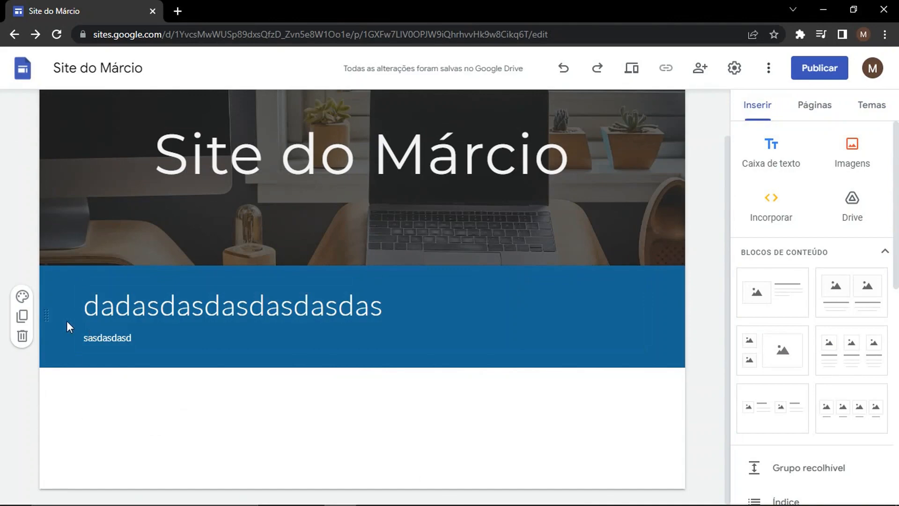
- Set the blue-grey herringbone gallery image as the text section's background and switch its readability adjustment off and on again
left_click(22, 295)
mouse_move(85, 424)
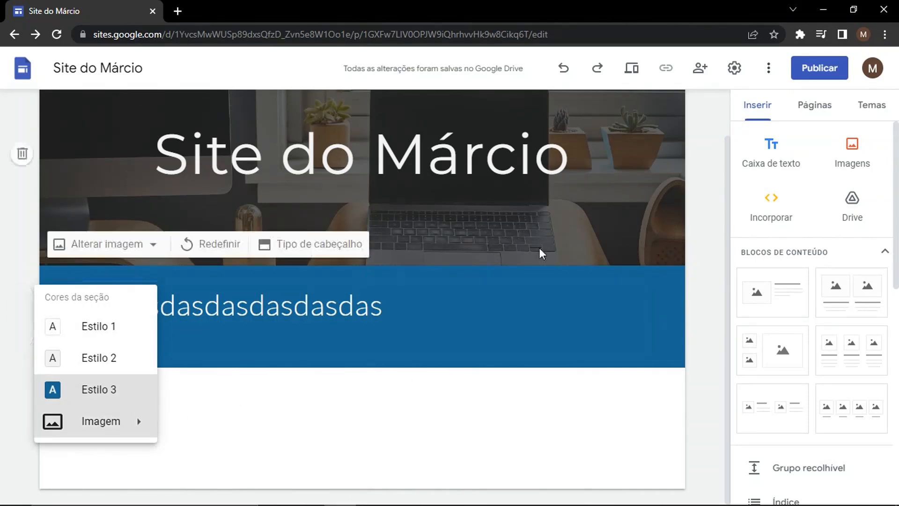
mouse_move(136, 423)
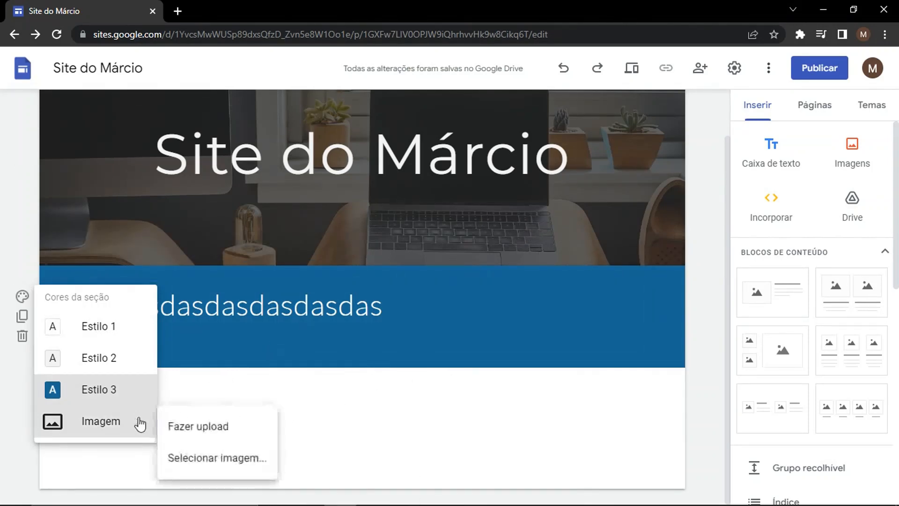
left_click(206, 459)
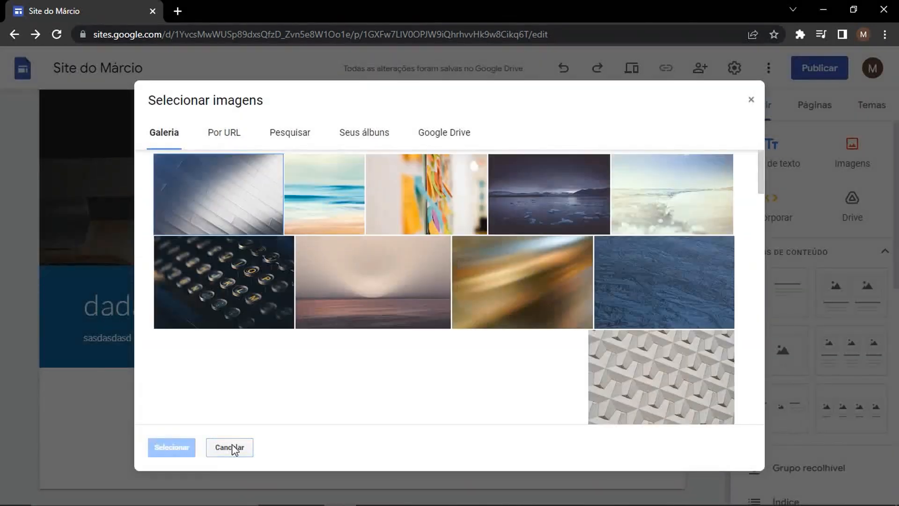
scroll(548, 366, "down", 12)
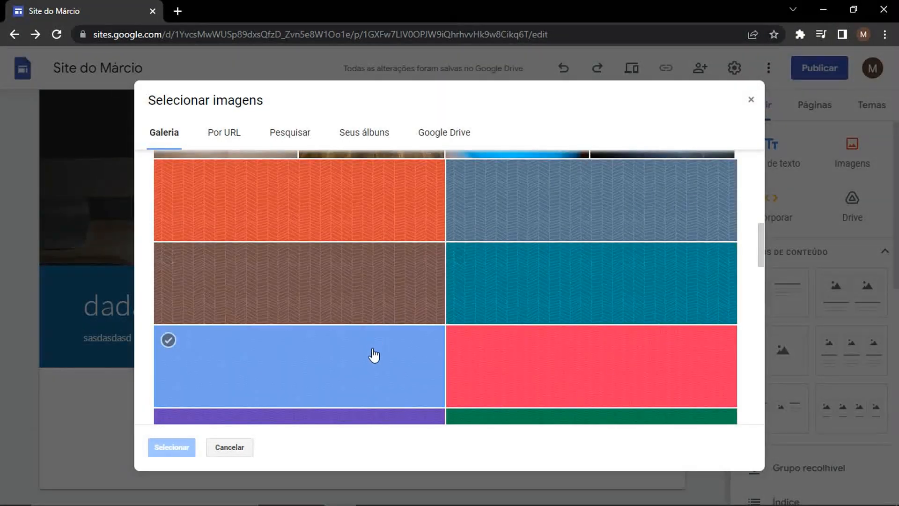
left_click(507, 198)
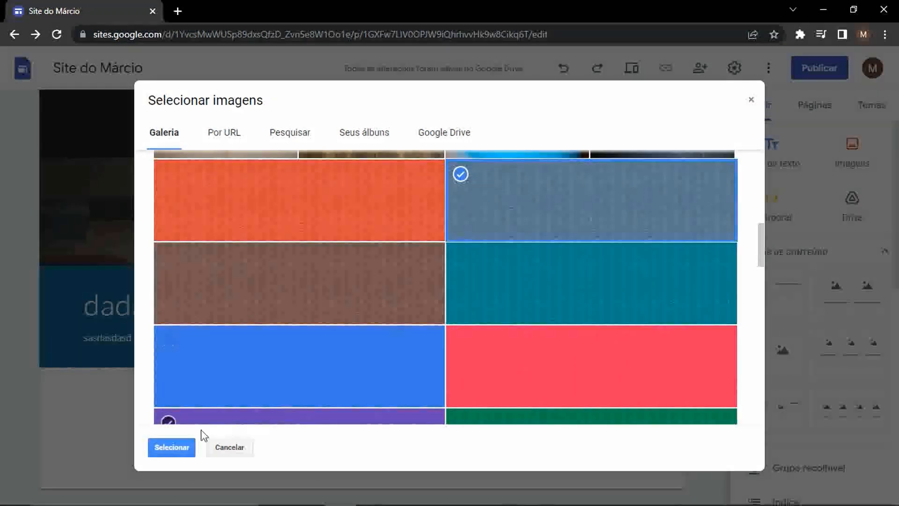
left_click(177, 448)
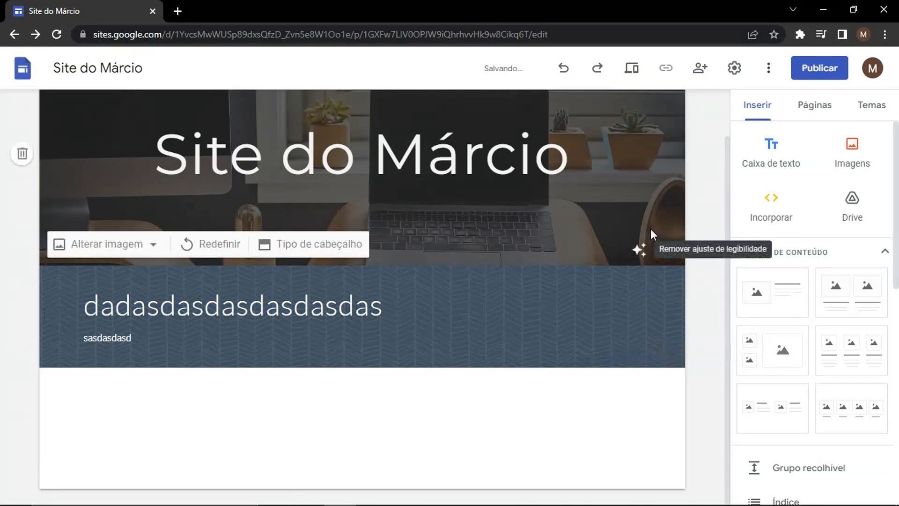
left_click(640, 360)
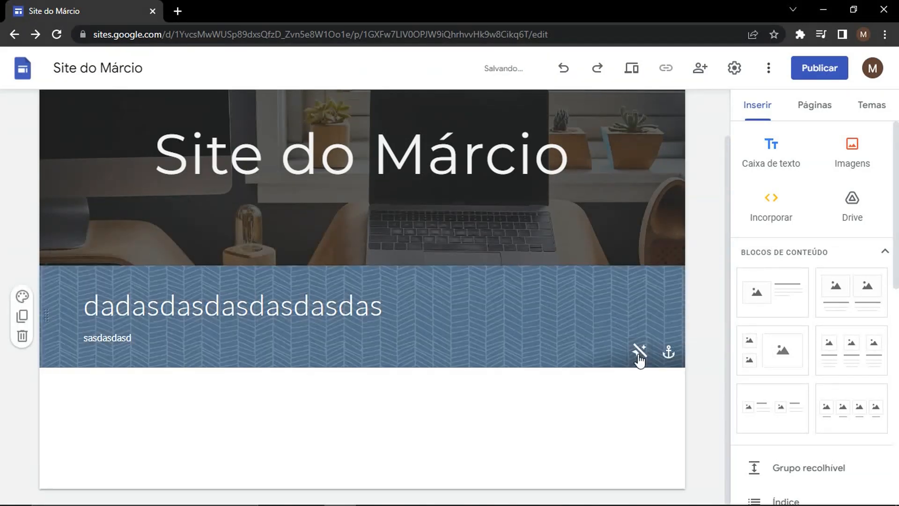
left_click(639, 359)
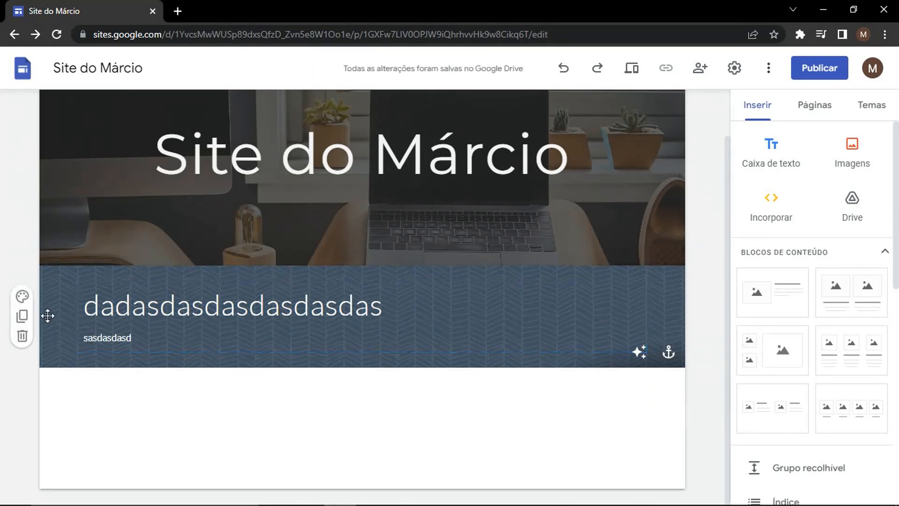
- Replace the text section's background with the purple candlestick chart image from the gallery
left_click(22, 297)
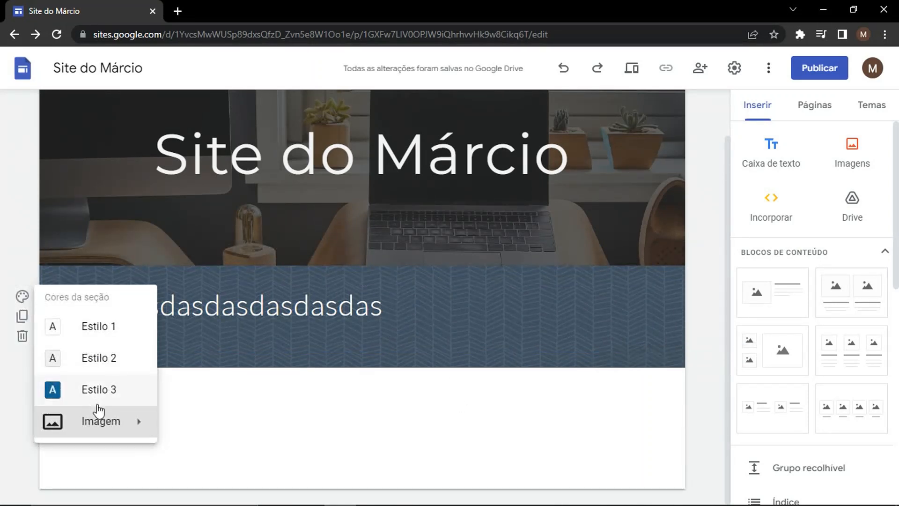
mouse_move(113, 427)
left_click(218, 456)
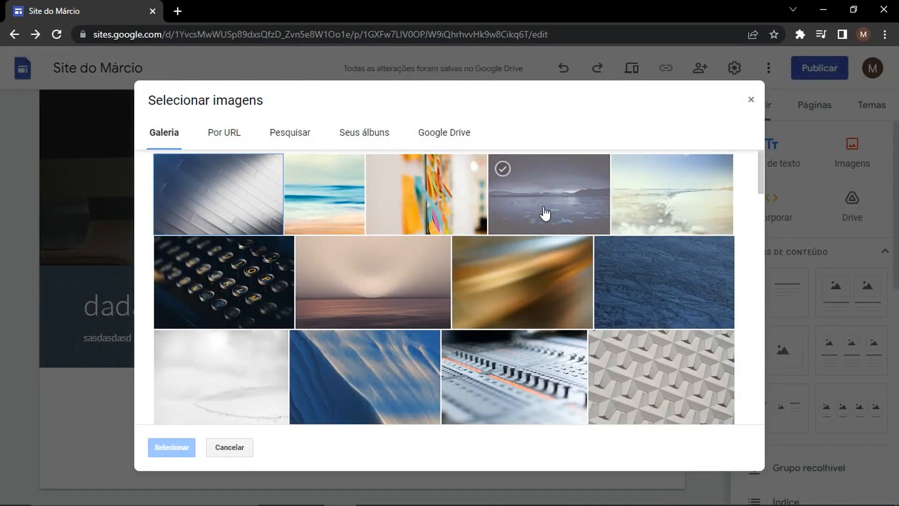
scroll(542, 212, "down", 4)
scroll(542, 213, "down", 1)
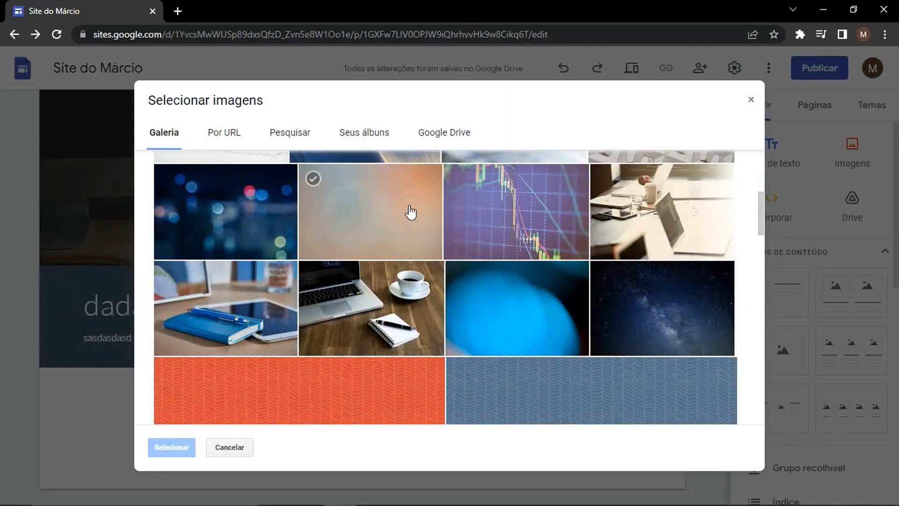
left_click(497, 214)
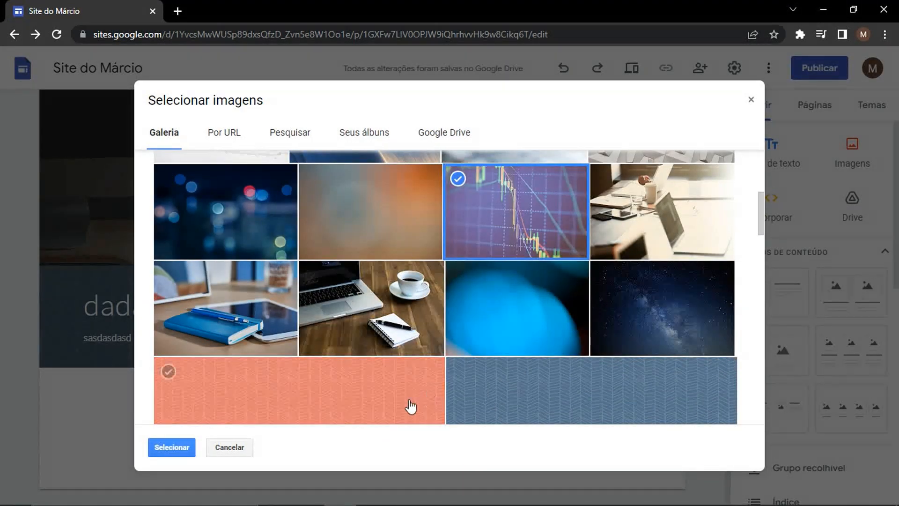
left_click(172, 448)
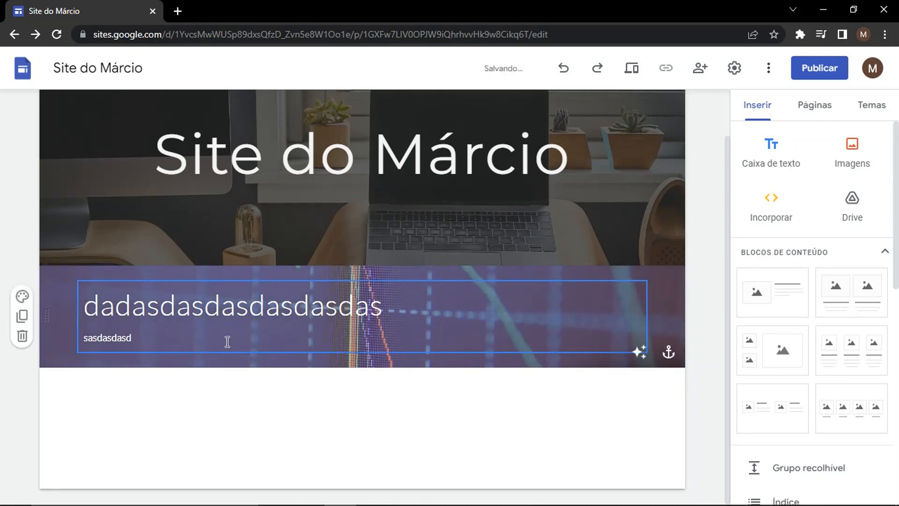
- Lengthen the text box with the filler lines "dgdfgdfgdfgdfgf" and "fdgdfg" plus several blank lines to enlarge the section
left_click(216, 342)
type("g")
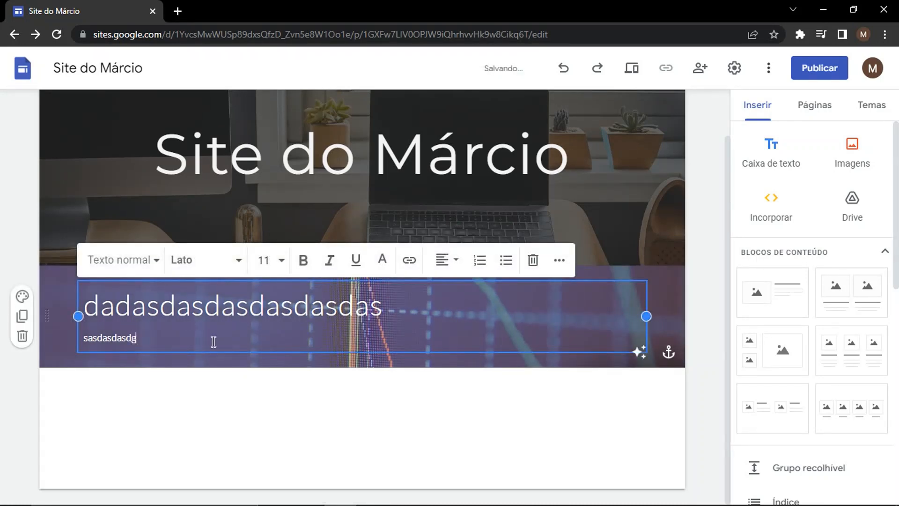
type("sdfgdsfgdfgdfgdfgdfgdf")
key("Return")
type("dgdfg")
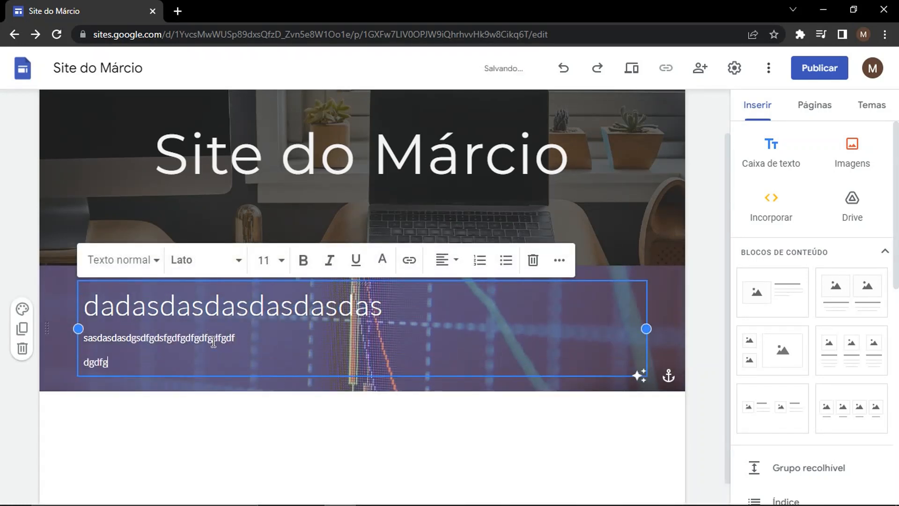
type("dfgdfgdfgf")
key("Return")
key("Return")
type("fdgfdg")
key("Return")
key("Return")
key("Return")
key("Return")
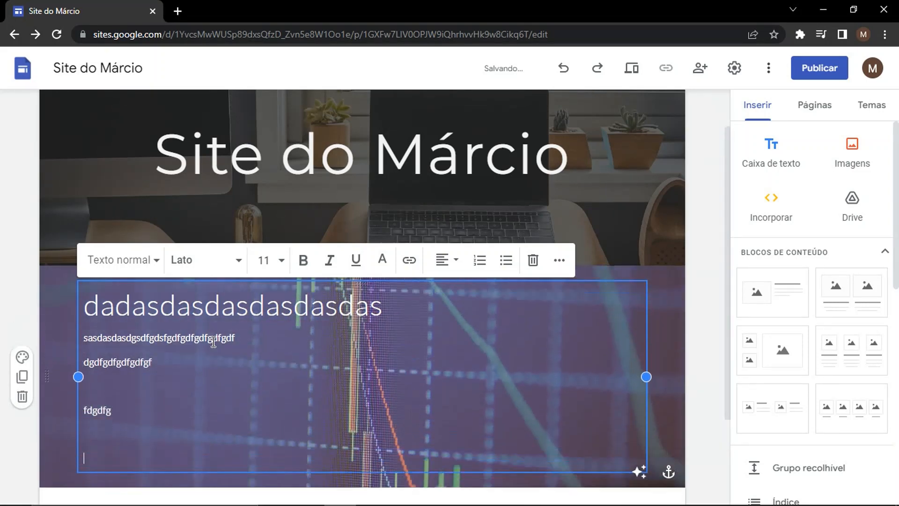
scroll(421, 293, "down", 3)
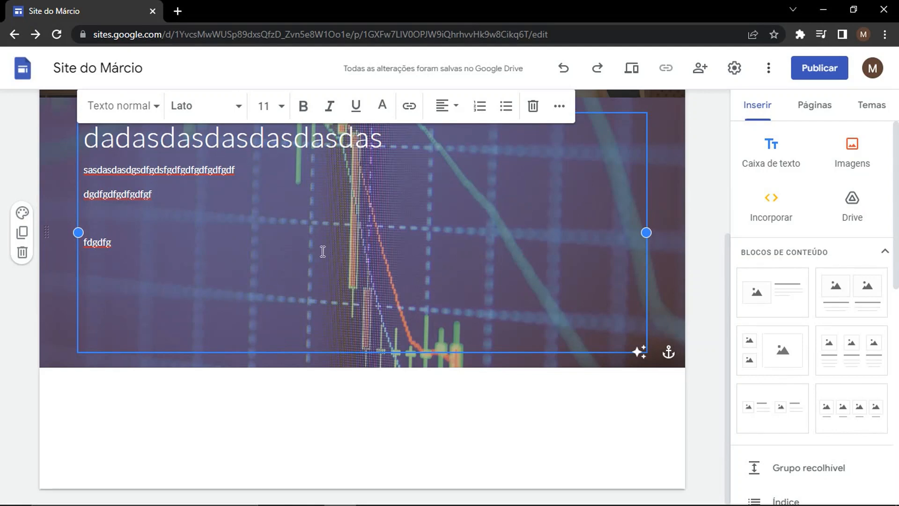
scroll(323, 252, "up", 3)
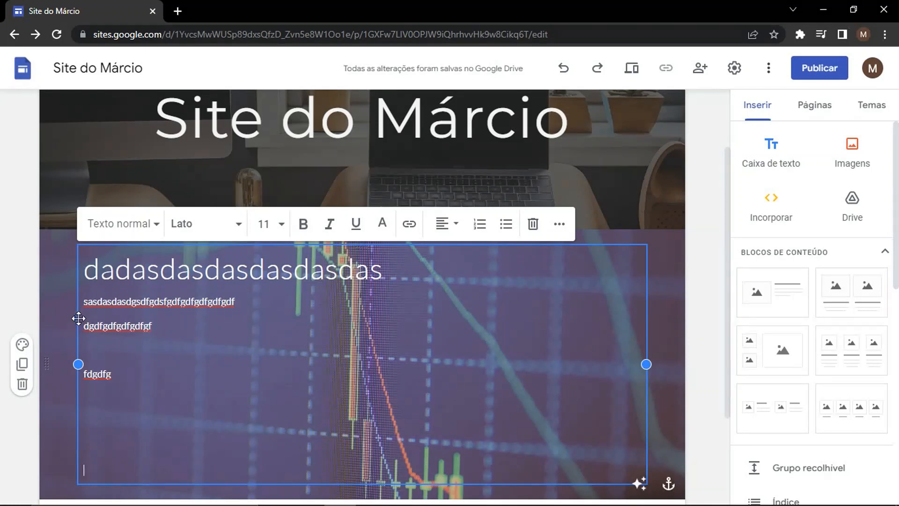
- Try Estilo 1, Estilo 2 and Estilo 3 in turn as the enlarged text section's colour style
left_click(21, 346)
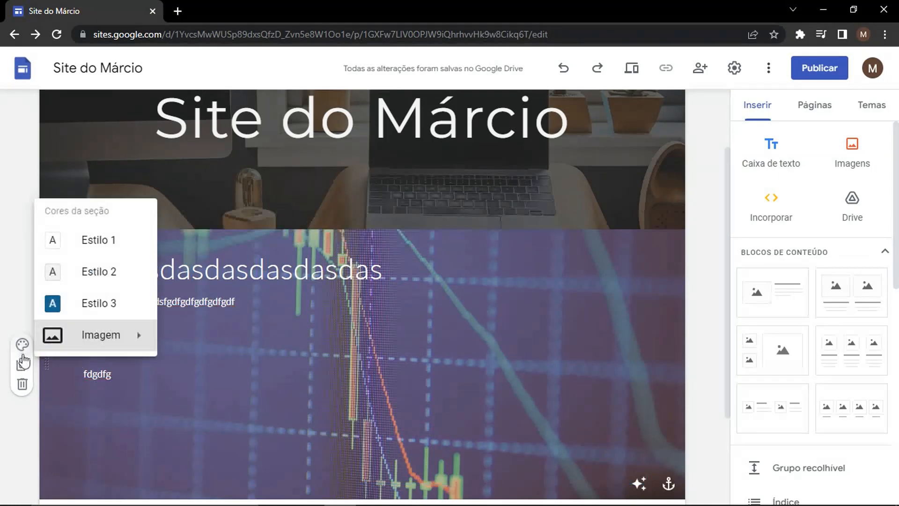
left_click(99, 239)
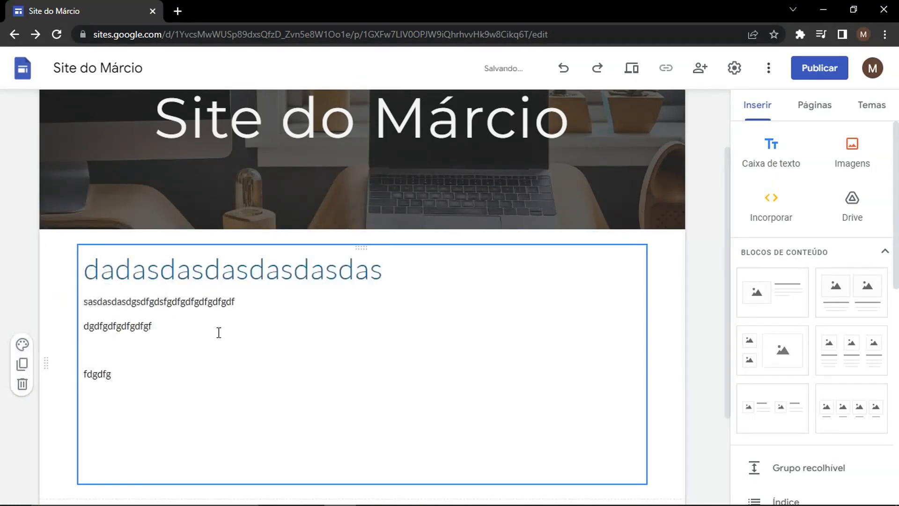
left_click(22, 345)
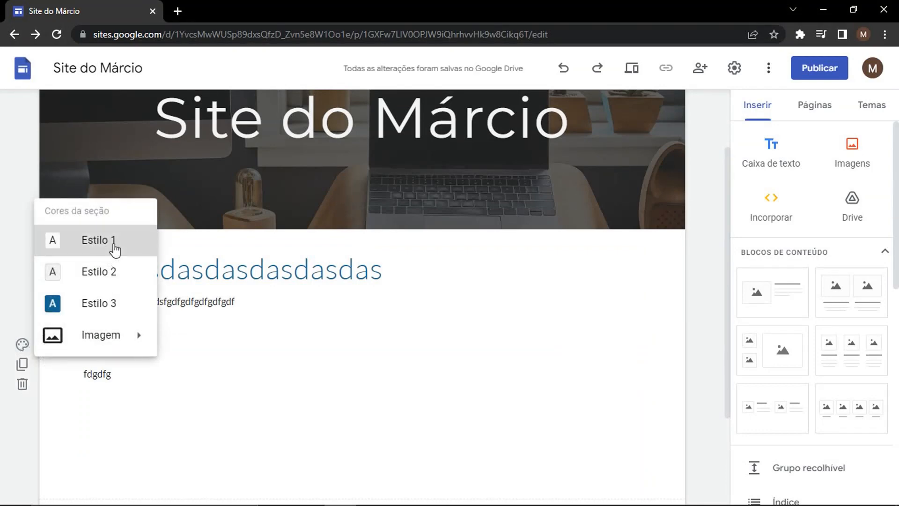
left_click(104, 275)
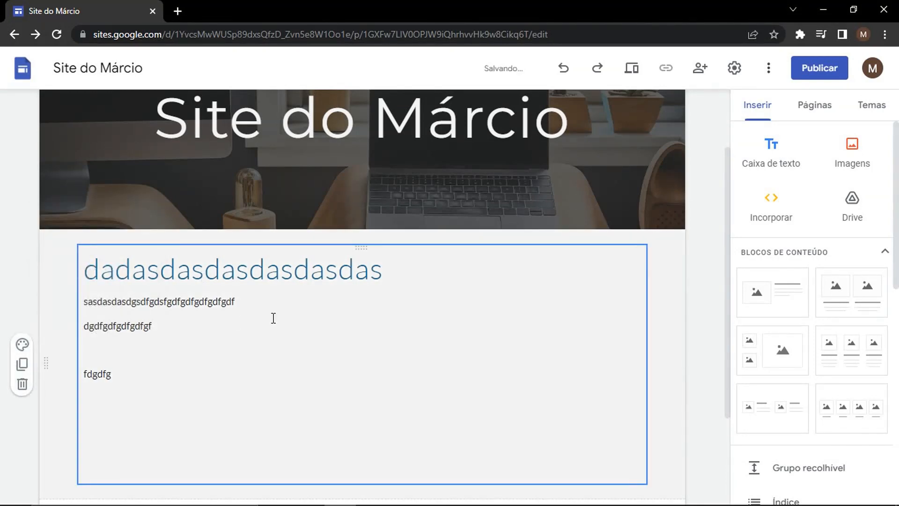
left_click(22, 345)
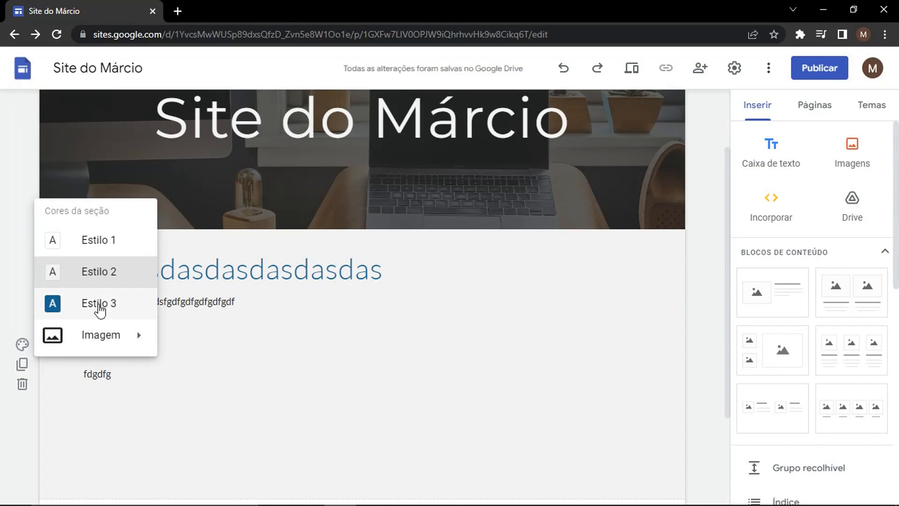
left_click(101, 306)
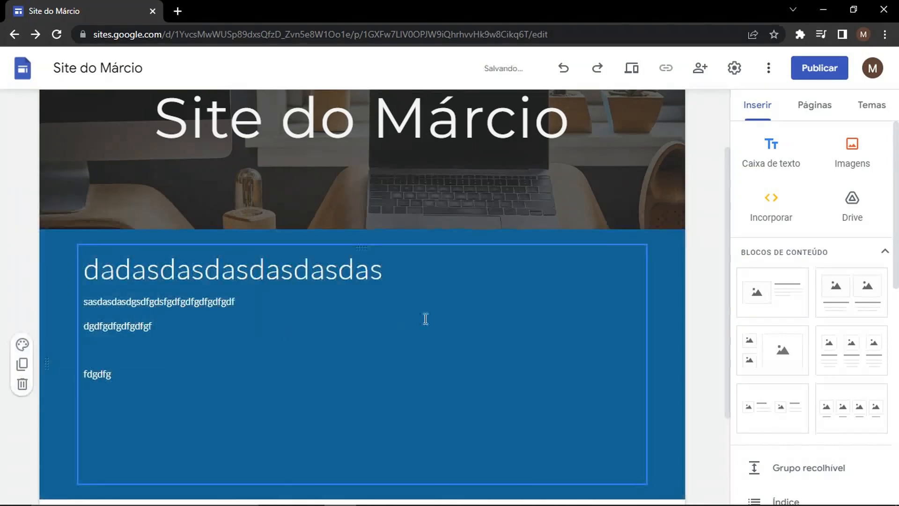
- Try the typewriter keys gallery image as the text section's background, and delete the whole section
left_click(24, 347)
mouse_move(136, 348)
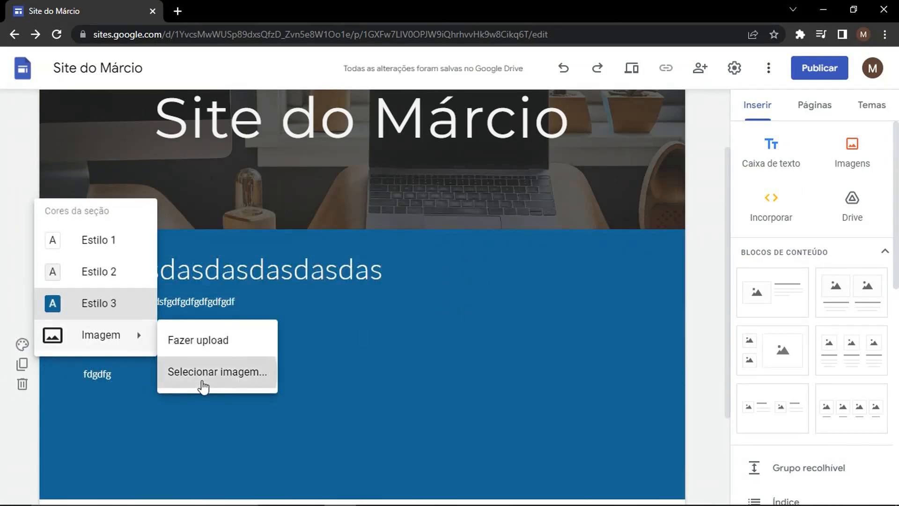
left_click(203, 383)
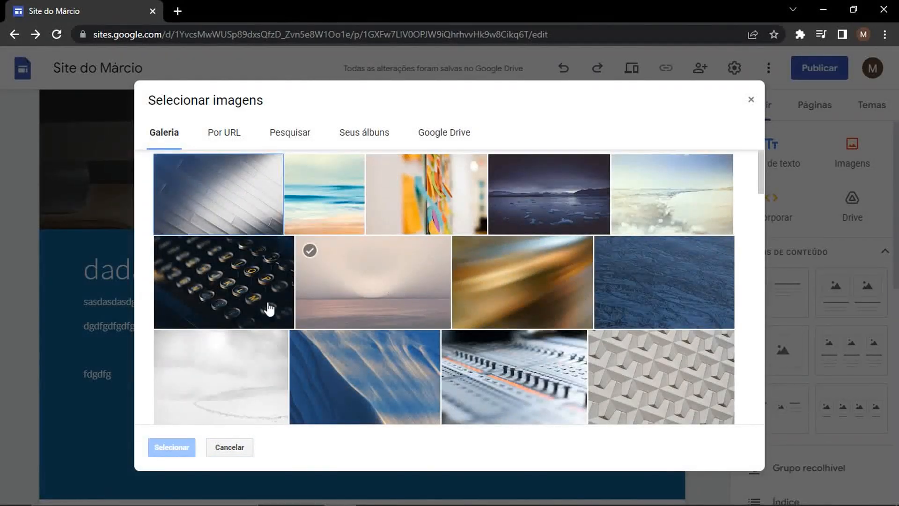
left_click(263, 305)
left_click(172, 447)
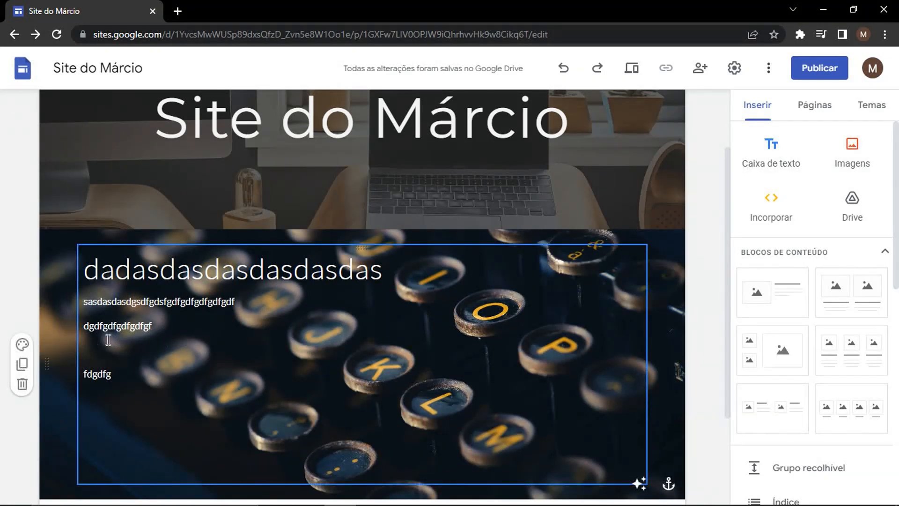
left_click(21, 386)
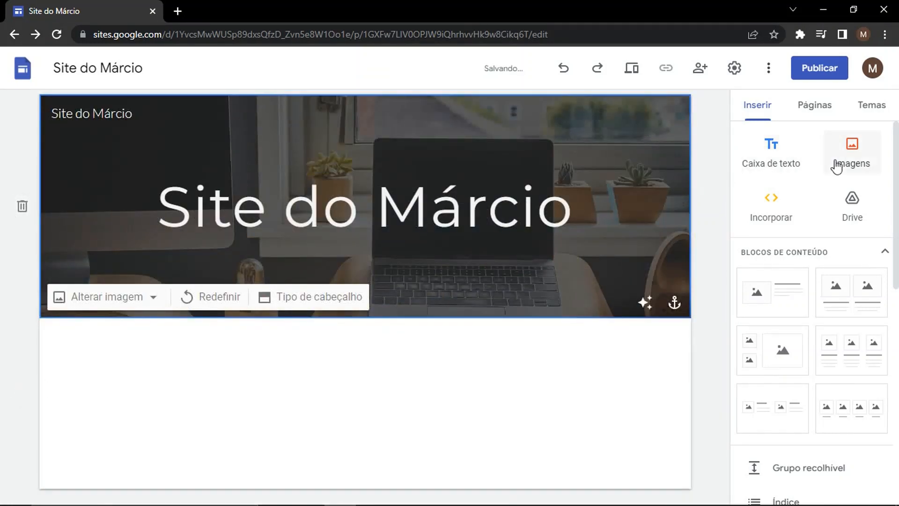
- Search Google Images for "home office" and insert the photo of a laptop, red flowers and coffee cup on a wooden desk
left_click(858, 163)
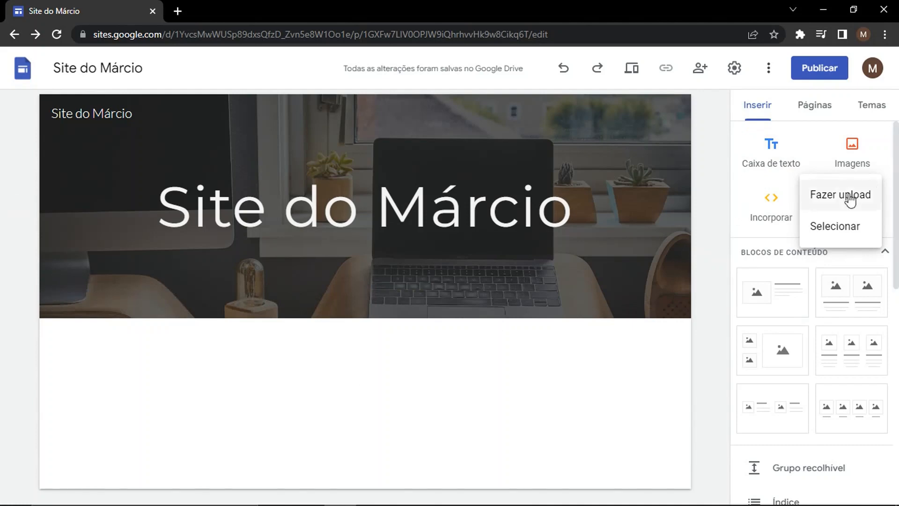
left_click(834, 227)
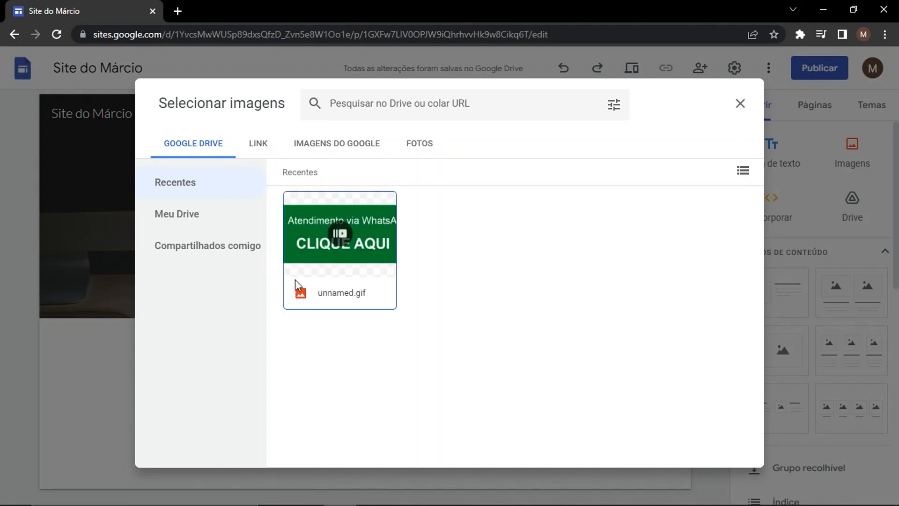
left_click(331, 144)
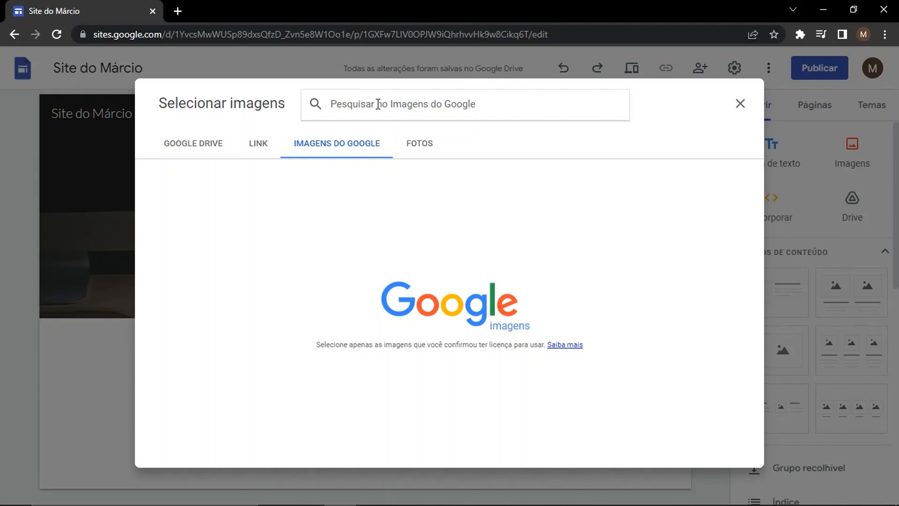
type("home offi")
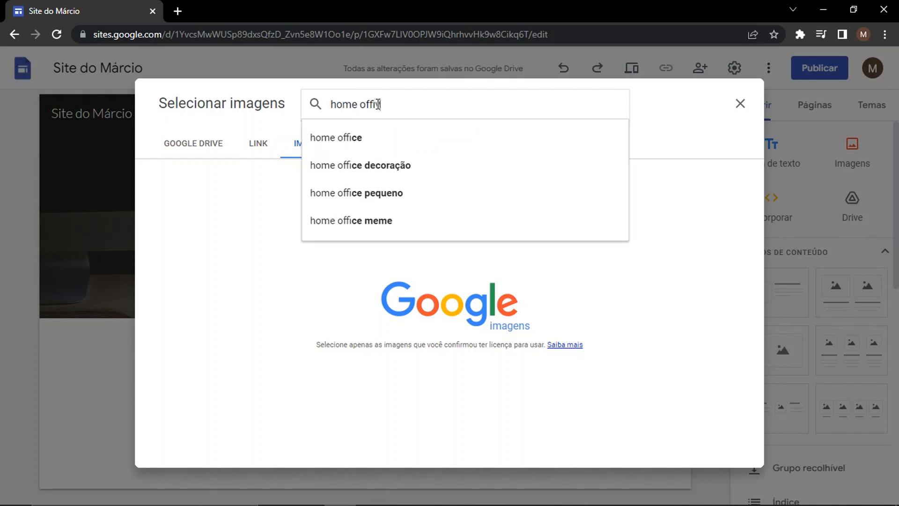
type("ce")
key("Return")
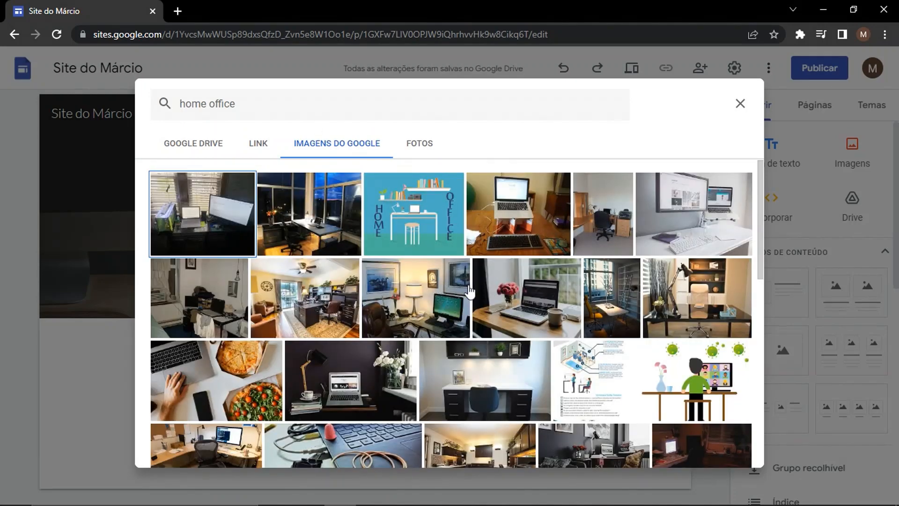
left_click(510, 312)
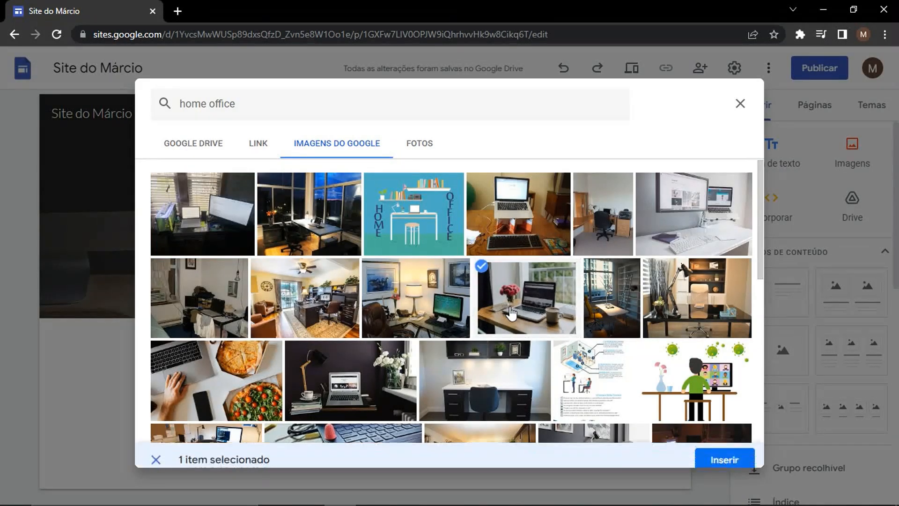
left_click(707, 449)
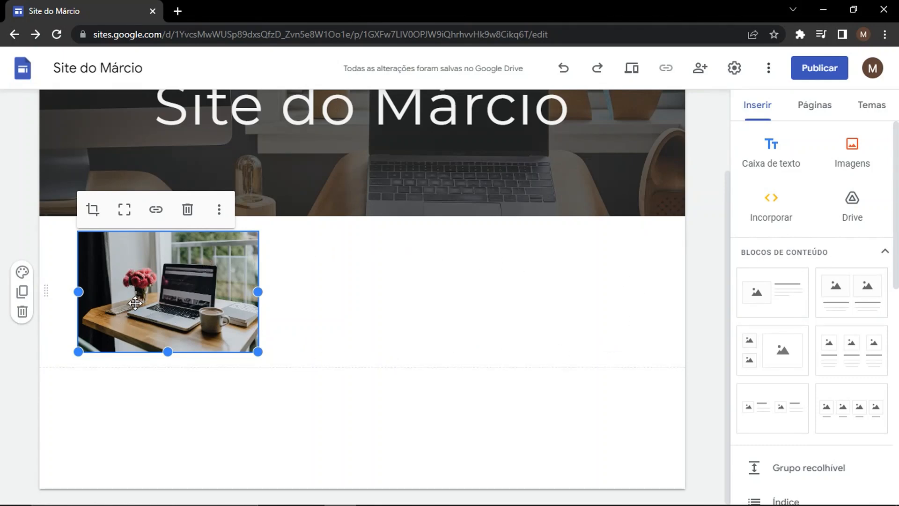
- Try Estilo 2 and Estilo 3 in turn as the image section's colour style
left_click(19, 275)
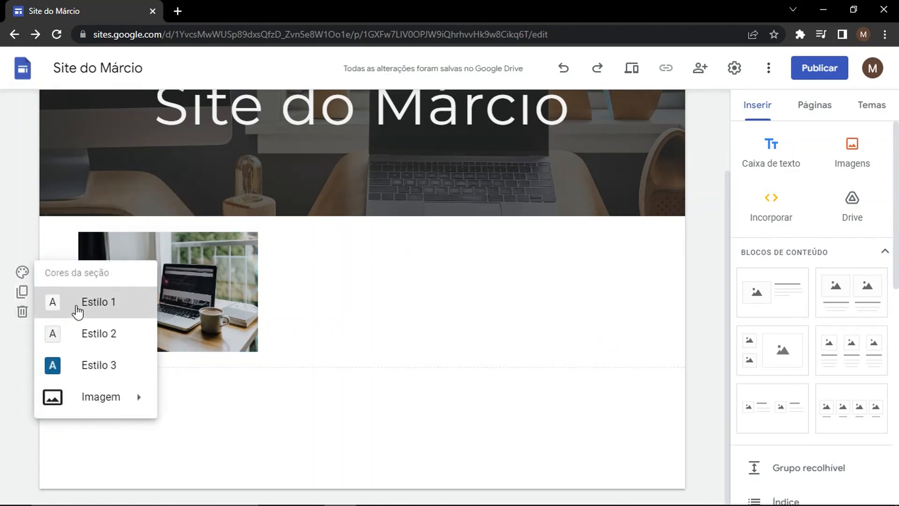
left_click(94, 334)
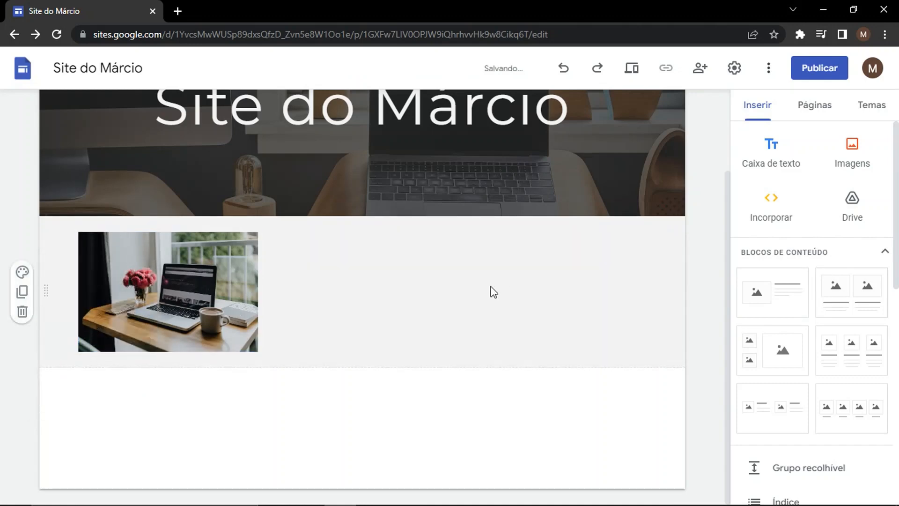
left_click(21, 271)
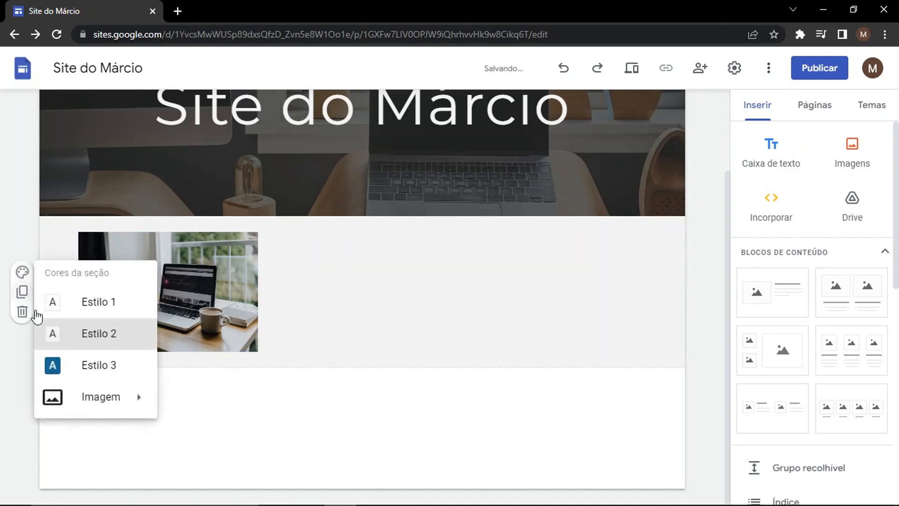
left_click(70, 365)
left_click(23, 274)
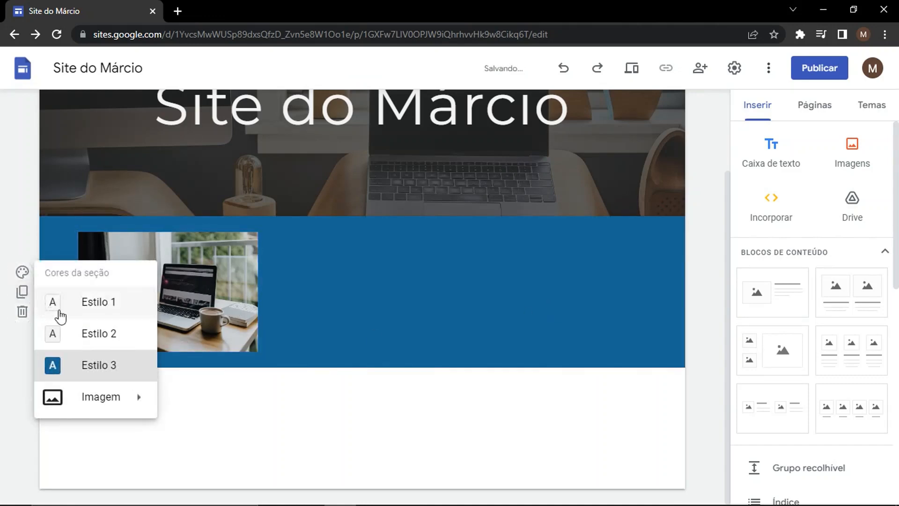
mouse_move(72, 401)
left_click(213, 398)
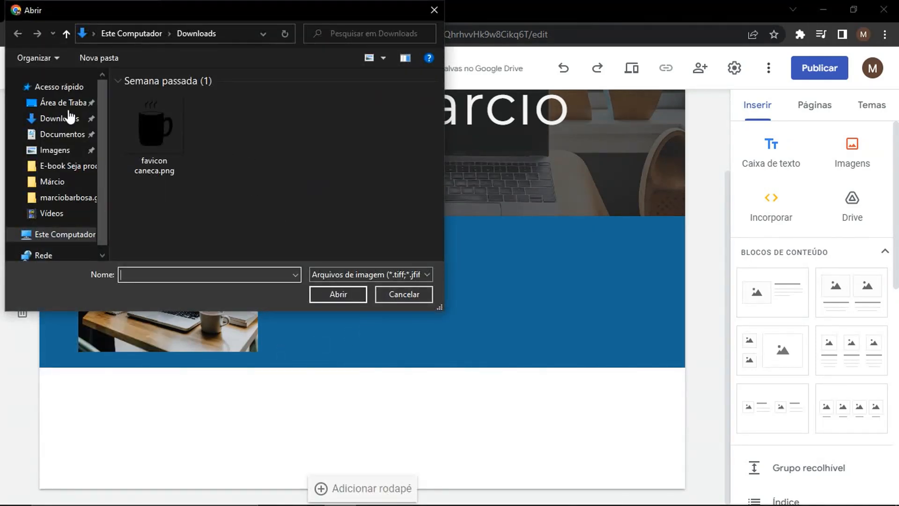
left_click(394, 294)
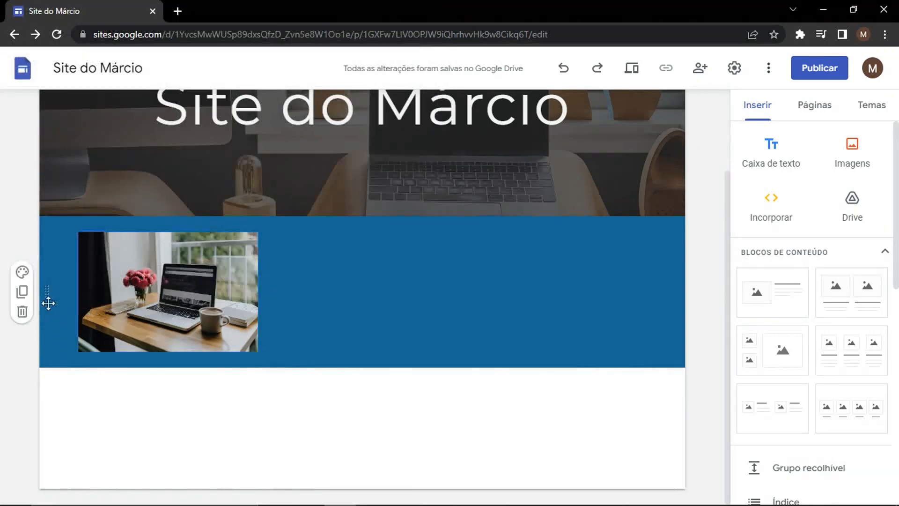
- Try the blurred blue city lights gallery image as the photo section's background, and return the section to Estilo 1
left_click(21, 274)
mouse_move(133, 399)
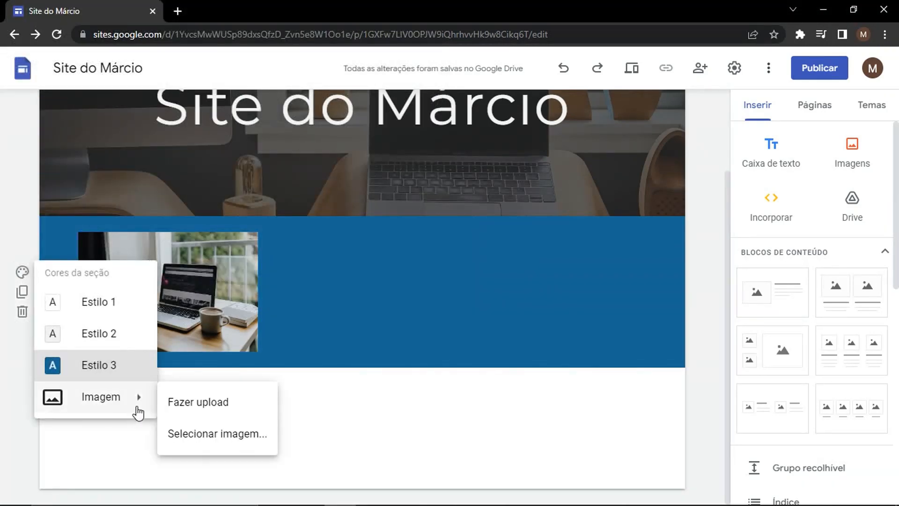
left_click(225, 445)
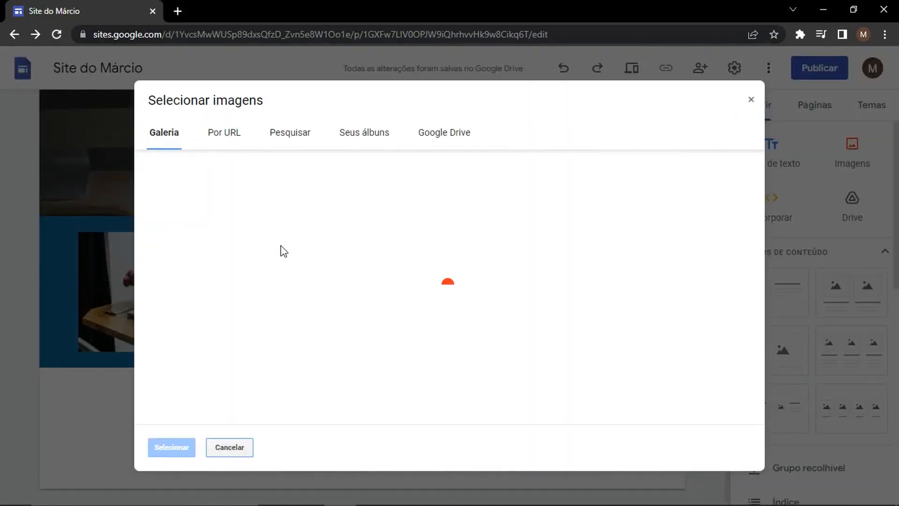
scroll(422, 255, "down", 4)
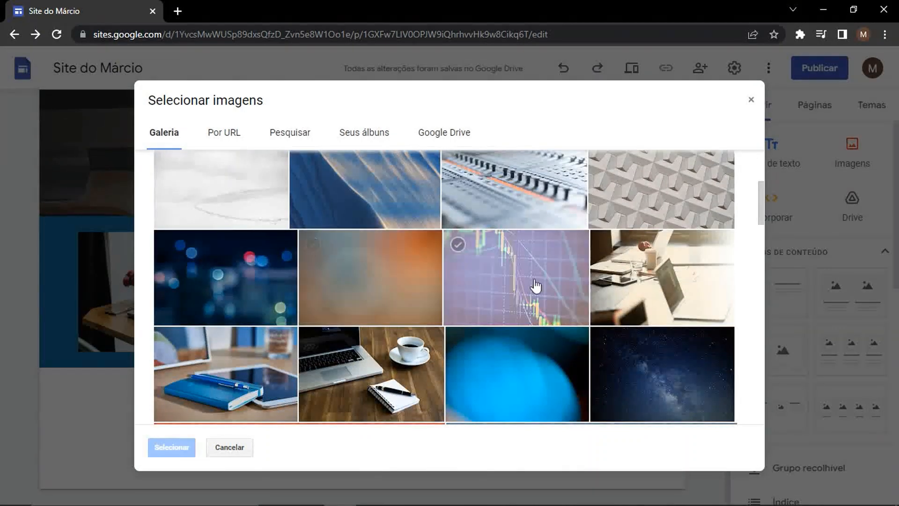
scroll(699, 363, "down", 3)
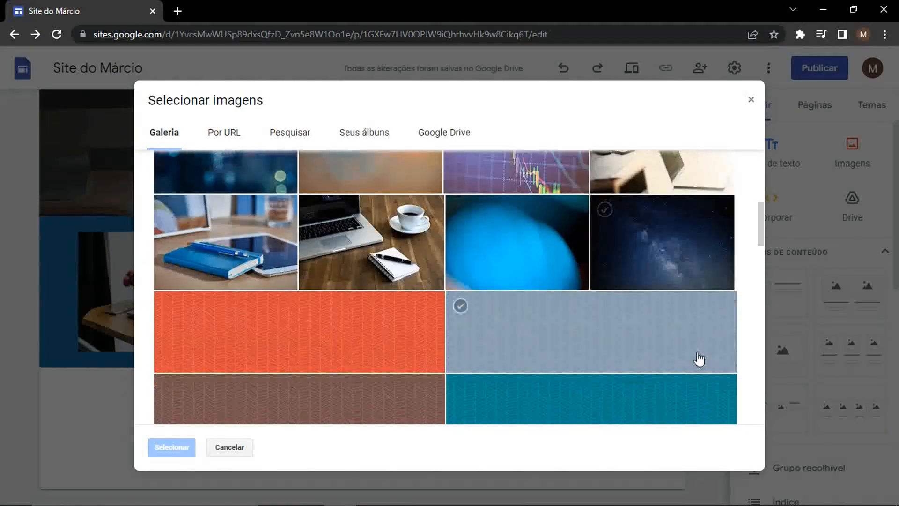
scroll(698, 361, "up", 5)
scroll(332, 350, "down", 1)
left_click(223, 351)
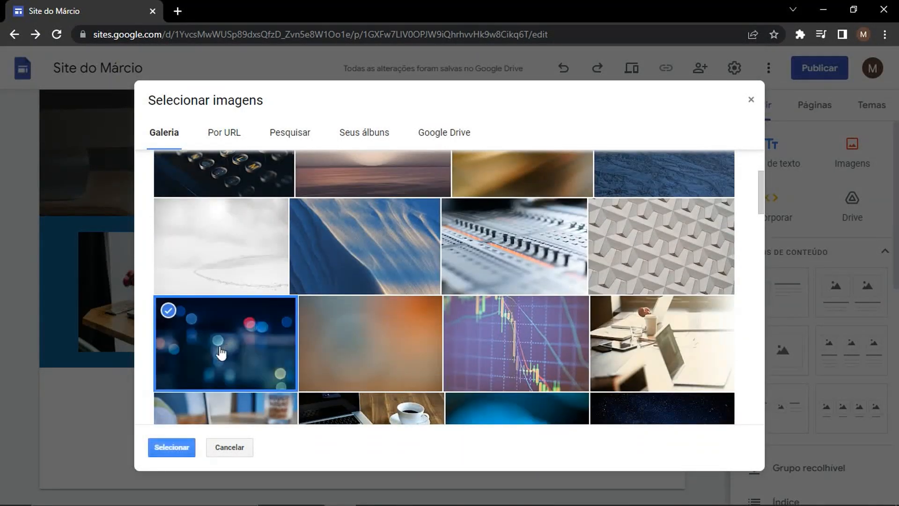
left_click(172, 448)
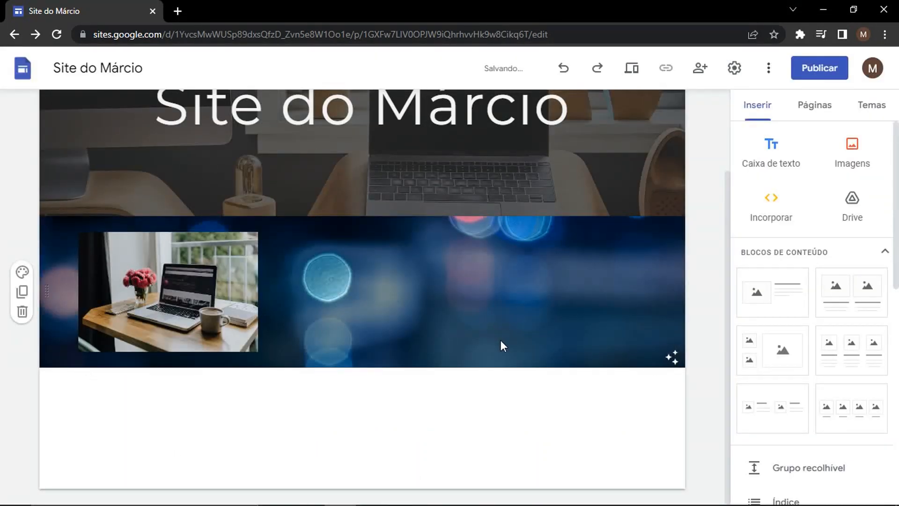
left_click(22, 271)
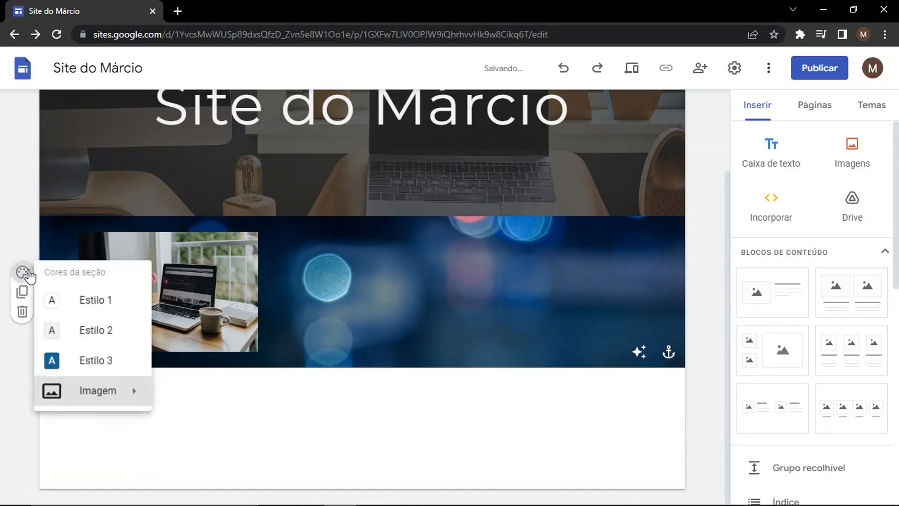
left_click(80, 310)
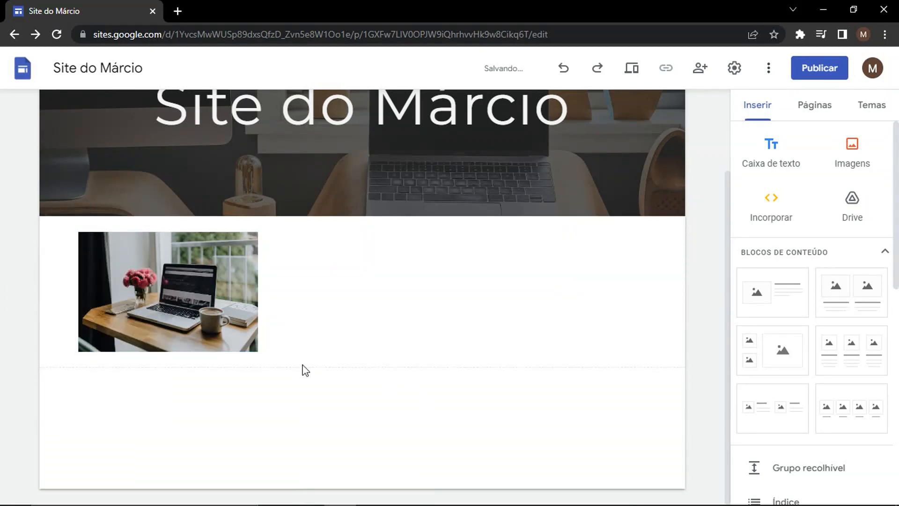
- Widen the laptop photo in stages to about two thirds of the section's width, uncropping it after each enlargement
left_click(192, 311)
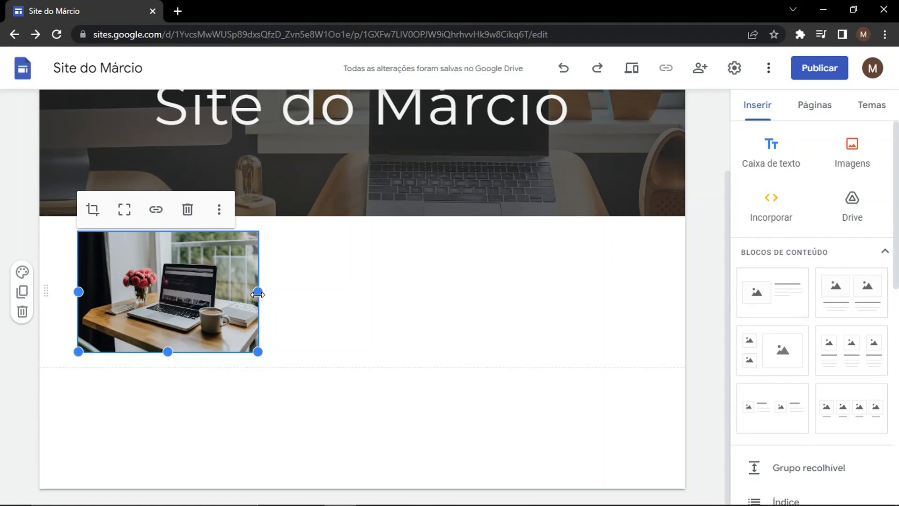
left_click_drag(259, 293, 344, 294)
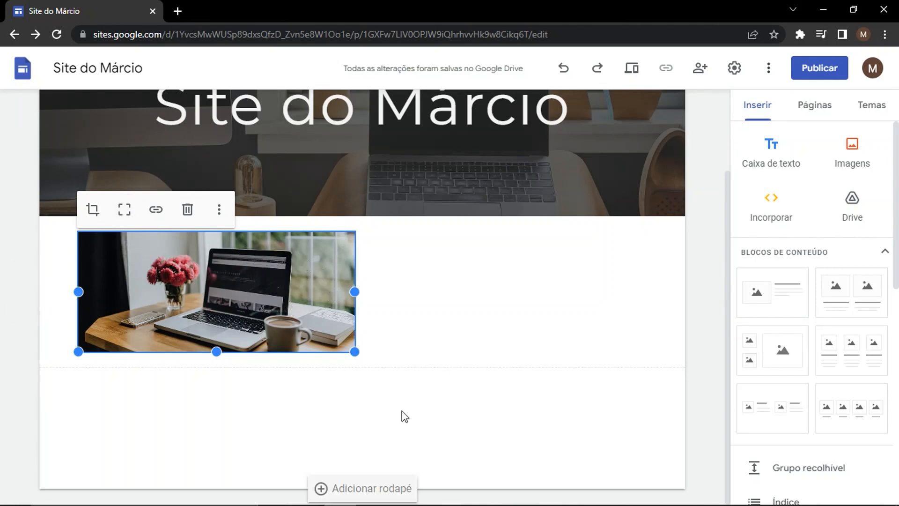
left_click(123, 212)
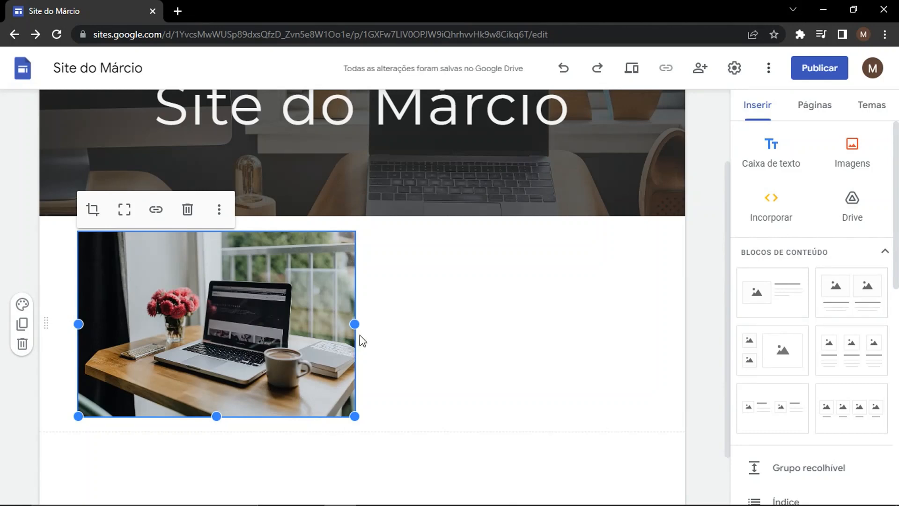
left_click_drag(355, 323, 398, 330)
left_click_drag(487, 322, 527, 322)
left_click(126, 210)
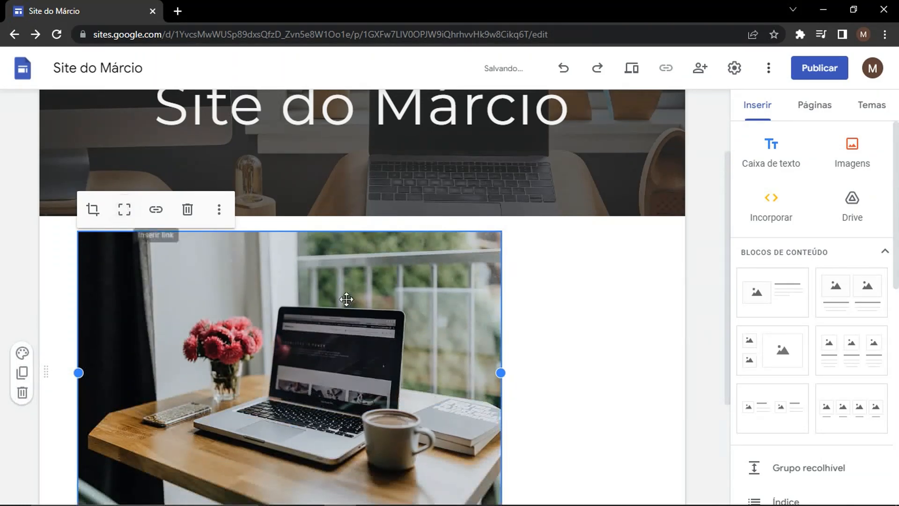
- Shorten the laptop photo from its lower edge into a wide strip and confirm its crop at the minimum zoom
scroll(549, 399, "down", 3)
left_click_drag(289, 382, 296, 257)
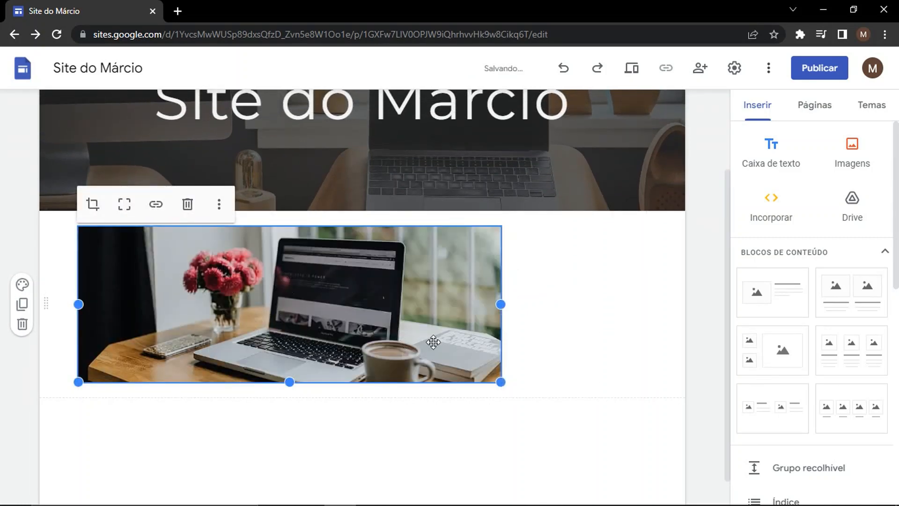
left_click(92, 206)
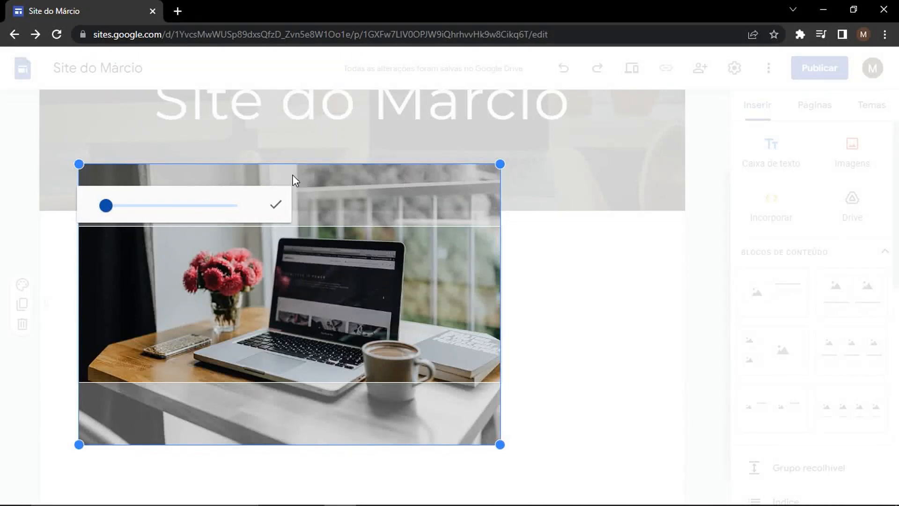
mouse_move(107, 210)
left_mouse_down()
mouse_move(136, 211)
mouse_move(94, 218)
left_mouse_up()
mouse_move(492, 434)
left_mouse_down()
mouse_move(514, 455)
mouse_move(488, 430)
left_mouse_up()
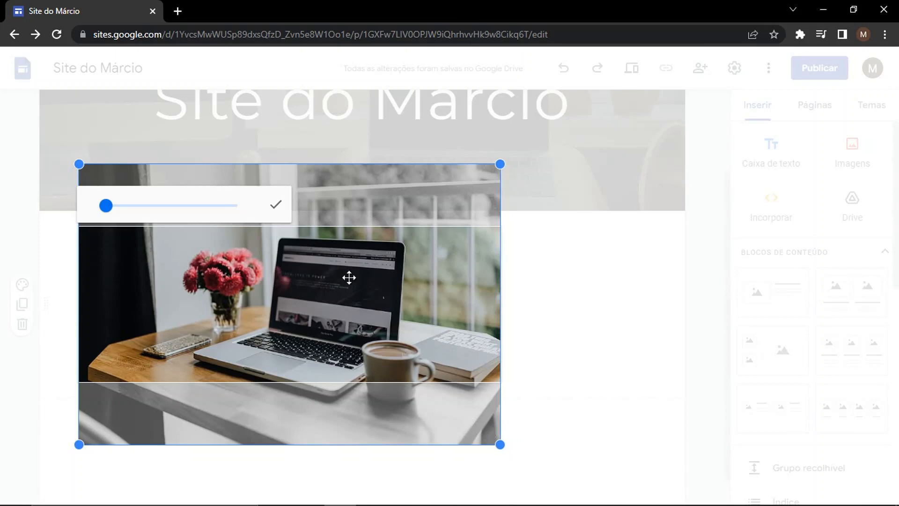
left_click(275, 205)
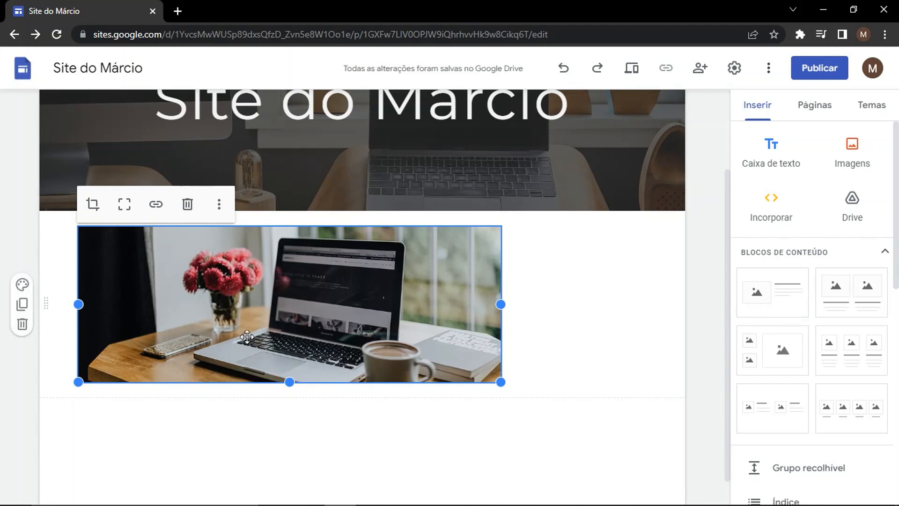
- Open the laptop photo's link field and its alternative text dialog, and close both without entering anything
left_click(155, 206)
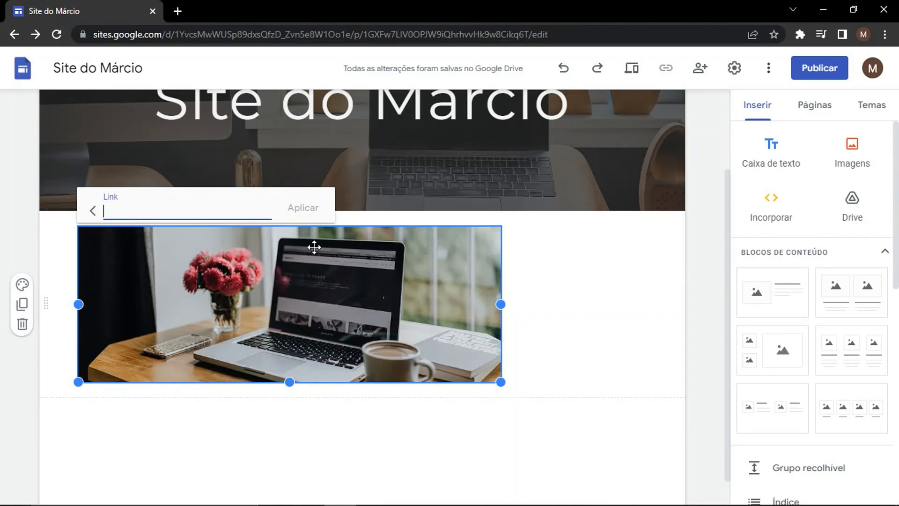
left_click(662, 333)
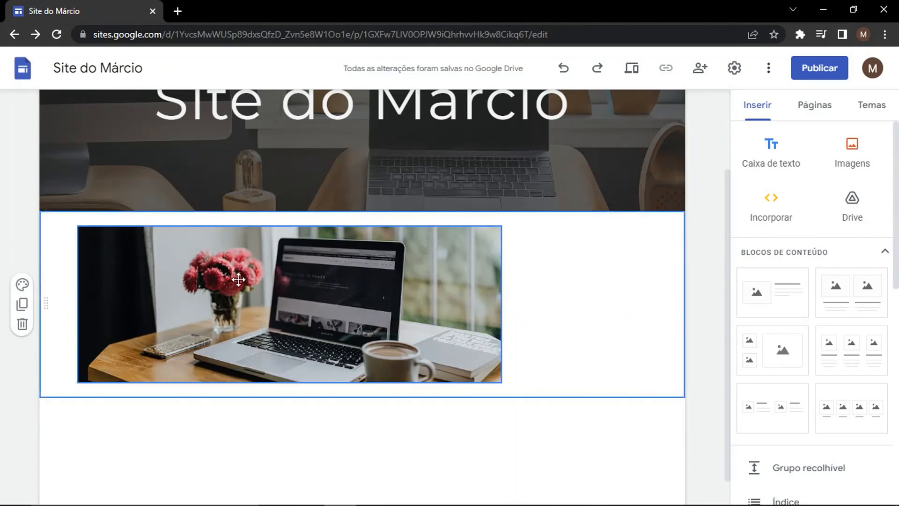
left_click(248, 236)
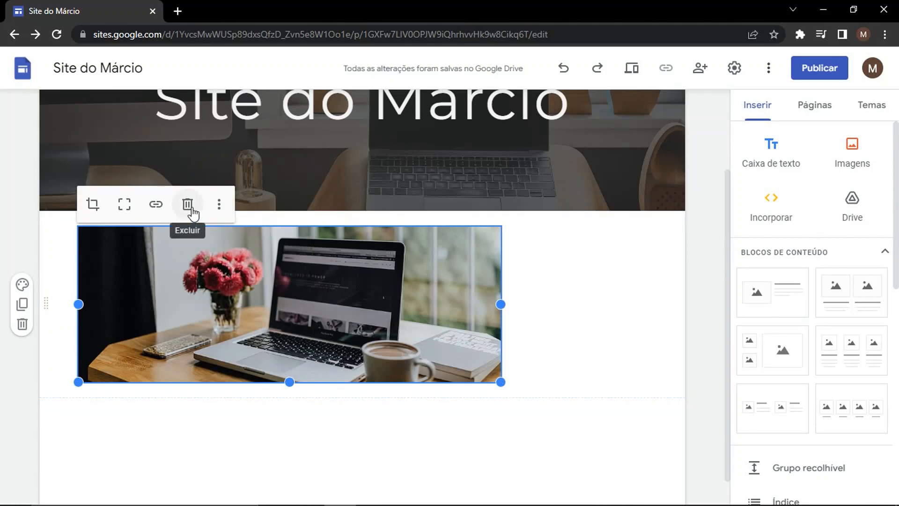
left_click(218, 204)
mouse_move(241, 243)
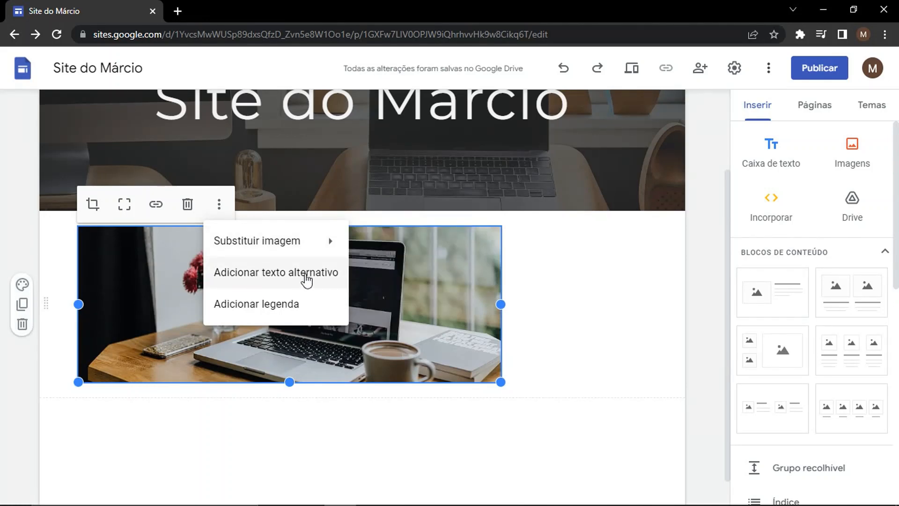
left_click(305, 275)
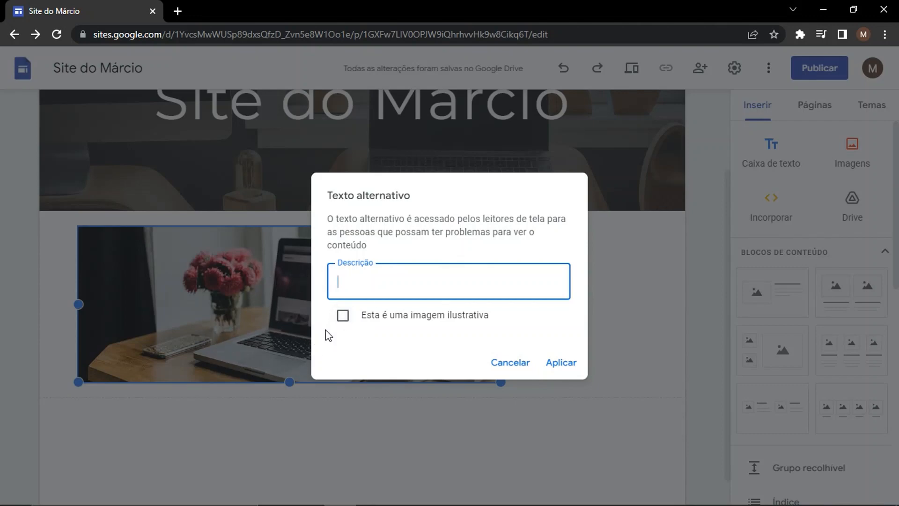
left_click(510, 364)
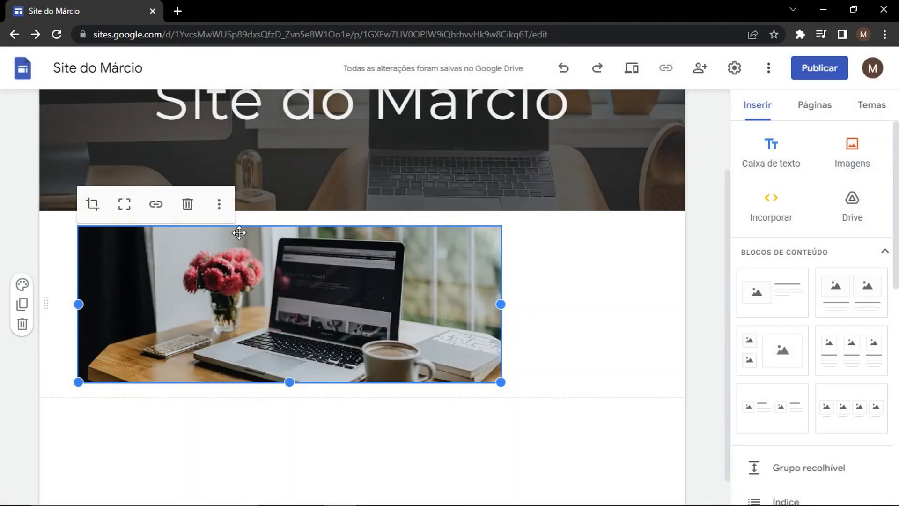
- Try adding a caption below the laptop photo, and remove the empty caption box
left_click(219, 204)
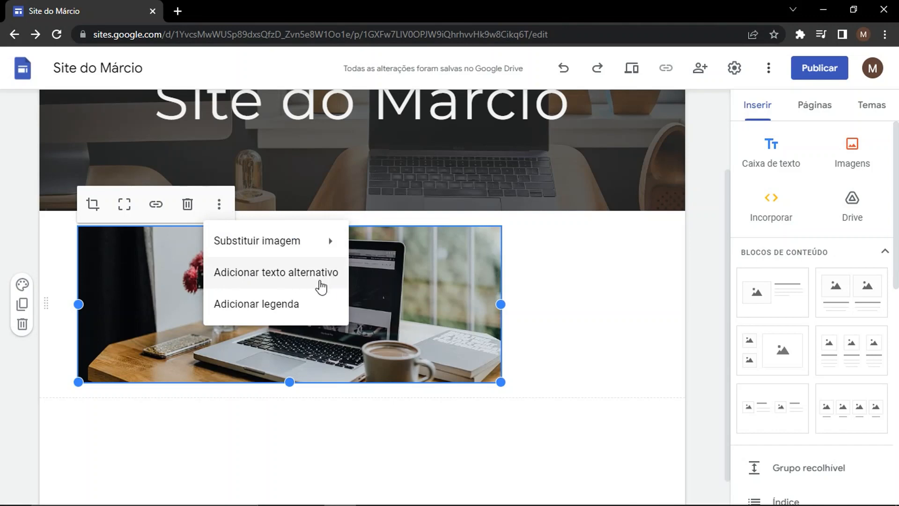
left_click(268, 314)
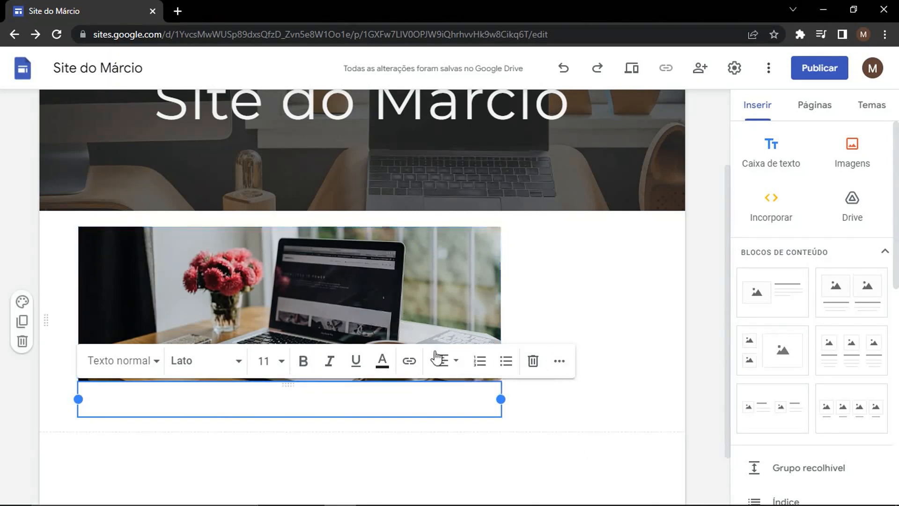
left_click(533, 367)
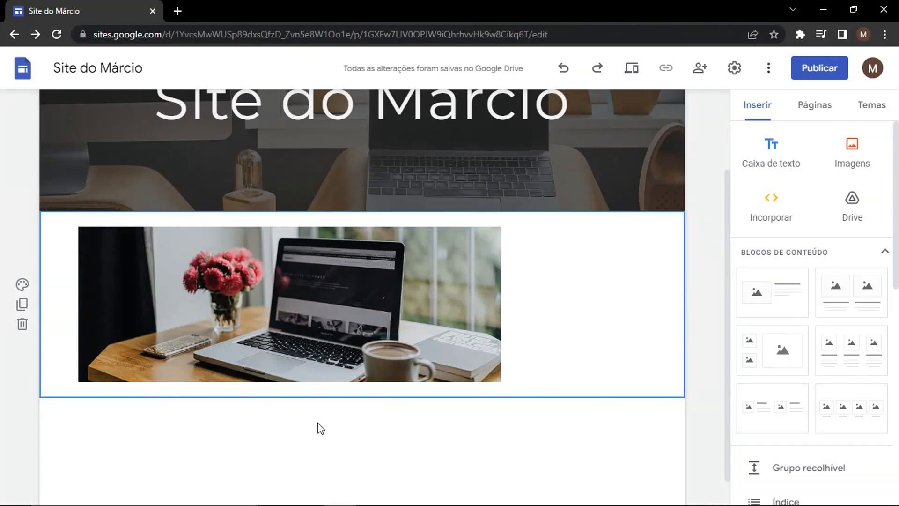
- Enlarge the laptop photo to nearly three quarters of the section's width and center it horizontally
left_click(293, 316)
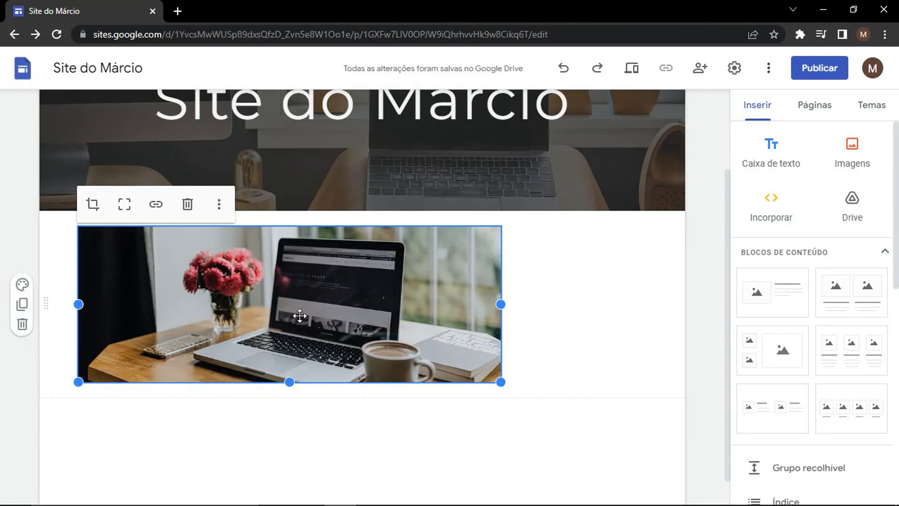
left_click_drag(300, 316, 324, 386)
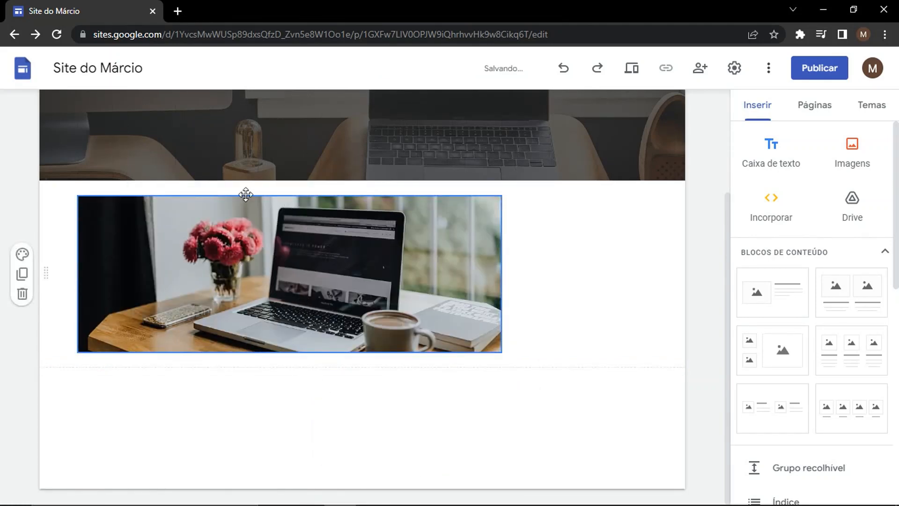
left_click_drag(352, 267, 331, 279)
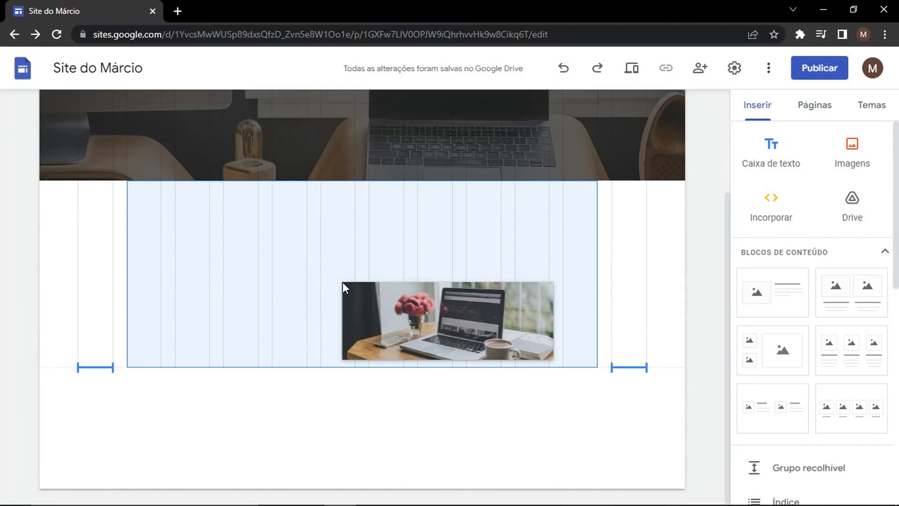
left_click_drag(342, 283, 344, 282)
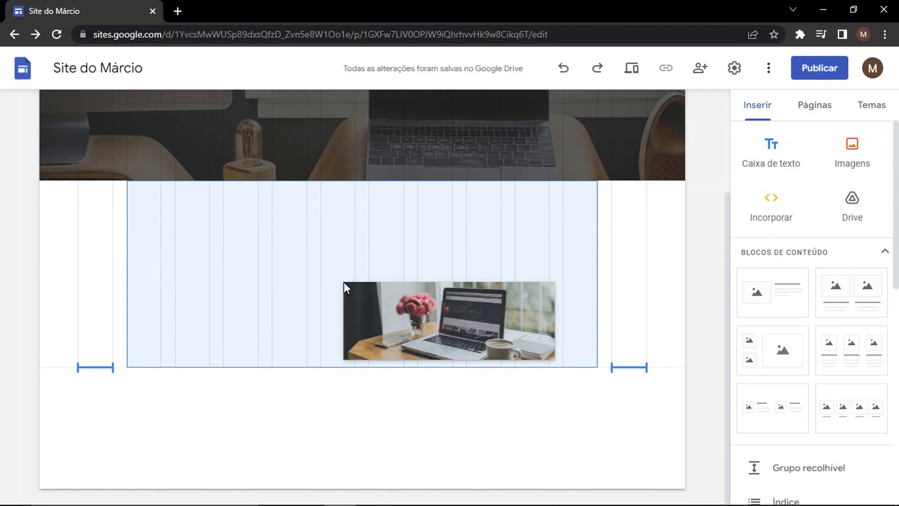
left_click_drag(344, 281, 343, 282)
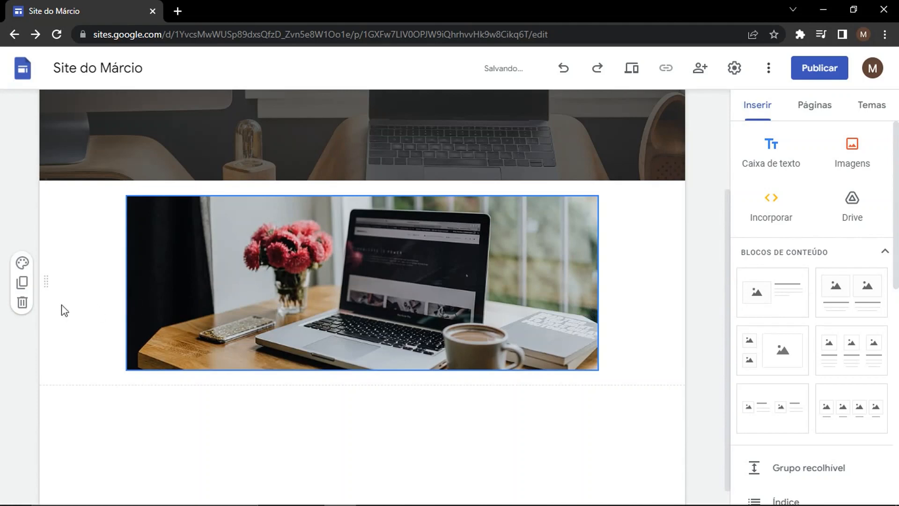
- Preview the page with the centered laptop photo in computer, phone and tablet views, and return to editing
left_click(631, 69)
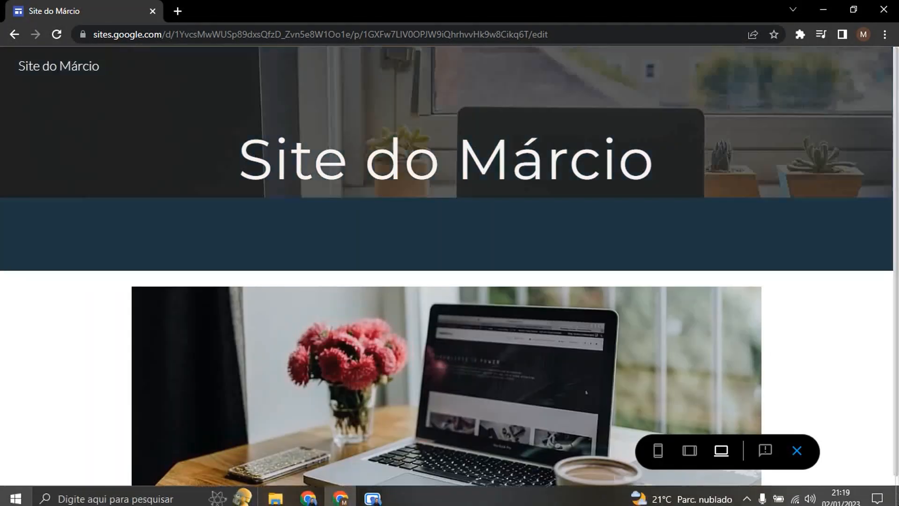
scroll(876, 470, "down", 1)
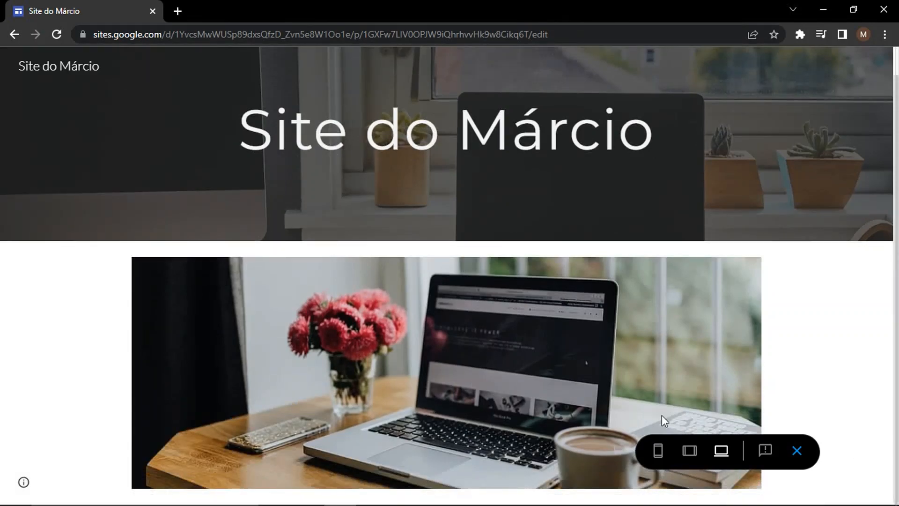
left_click(657, 452)
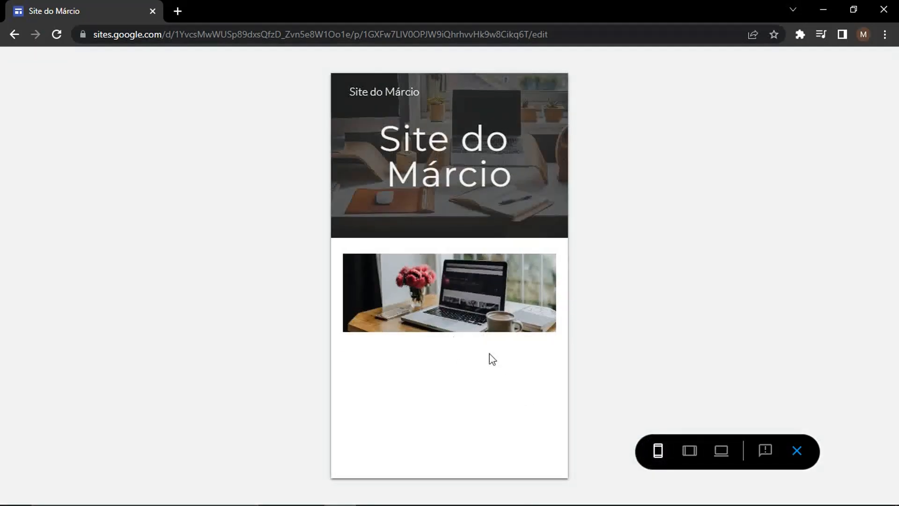
left_click(689, 450)
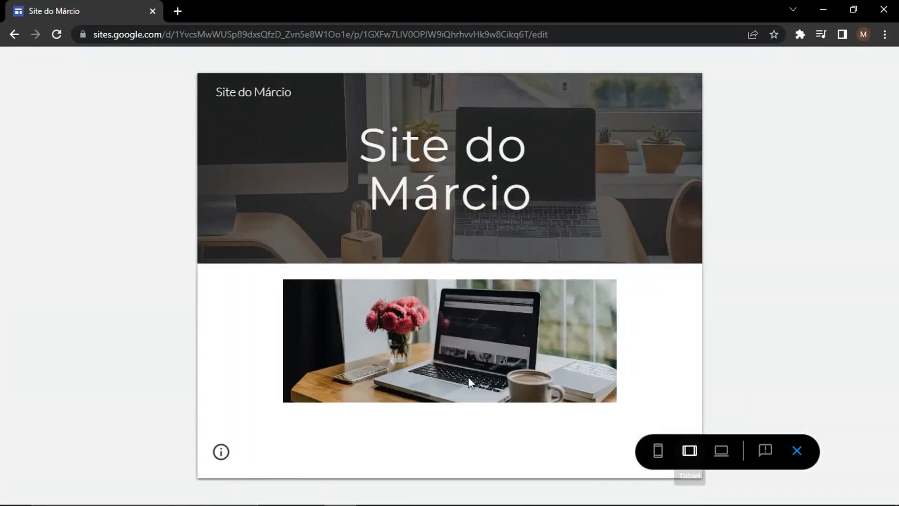
left_click(796, 450)
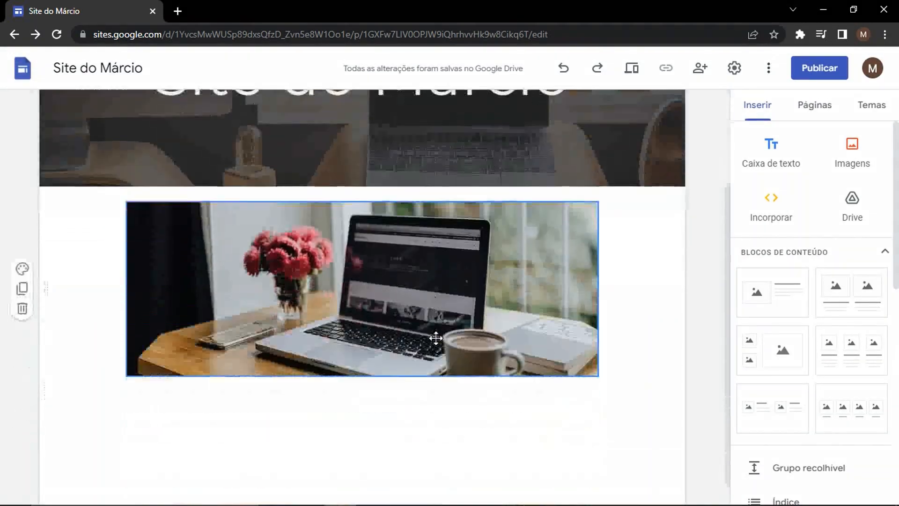
- Try shifting the laptop photo to the section's left edge and back to the center, and delete the whole photo section
left_click_drag(403, 291, 347, 288)
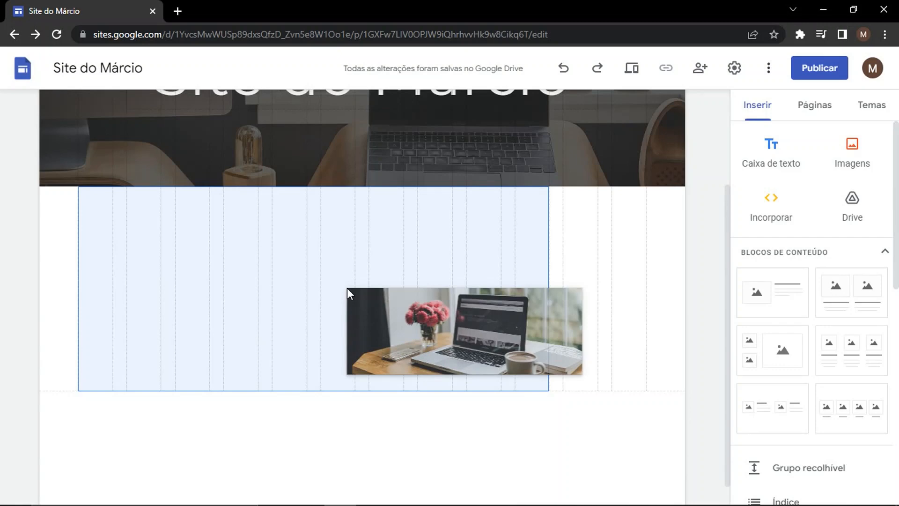
left_click_drag(346, 287, 395, 282)
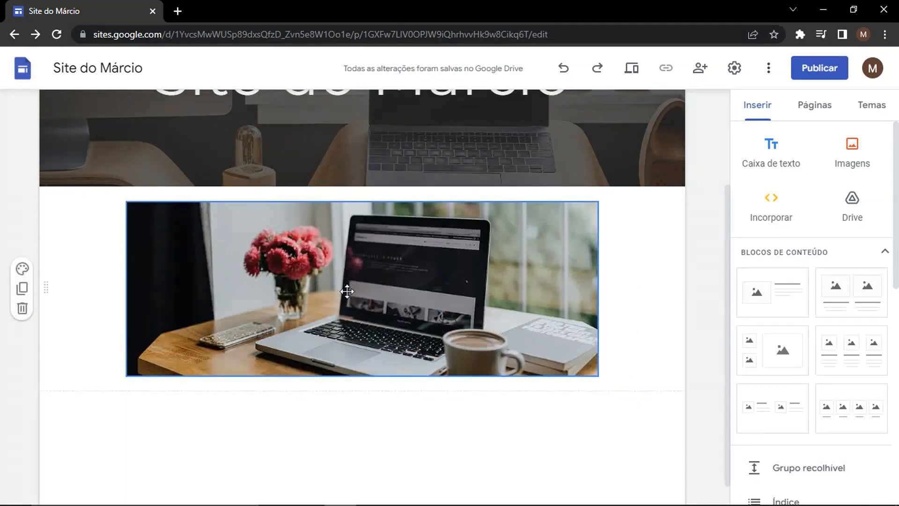
left_click(399, 314)
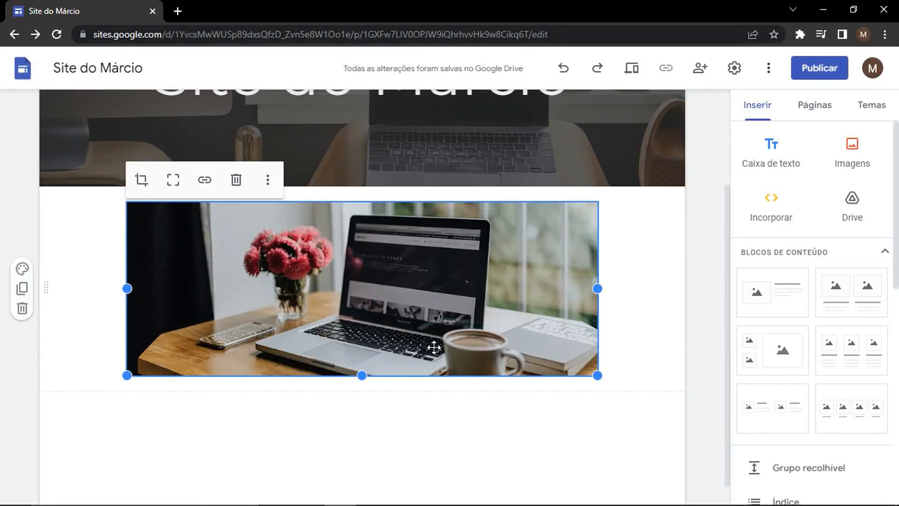
left_click(22, 308)
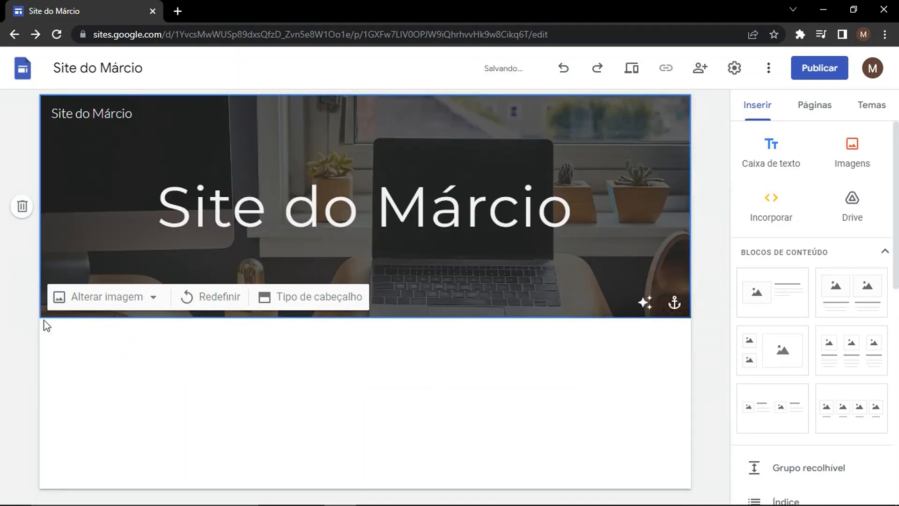
- Open the dialog for embedding web content by URL, and cancel it without entering an address
left_click(771, 229)
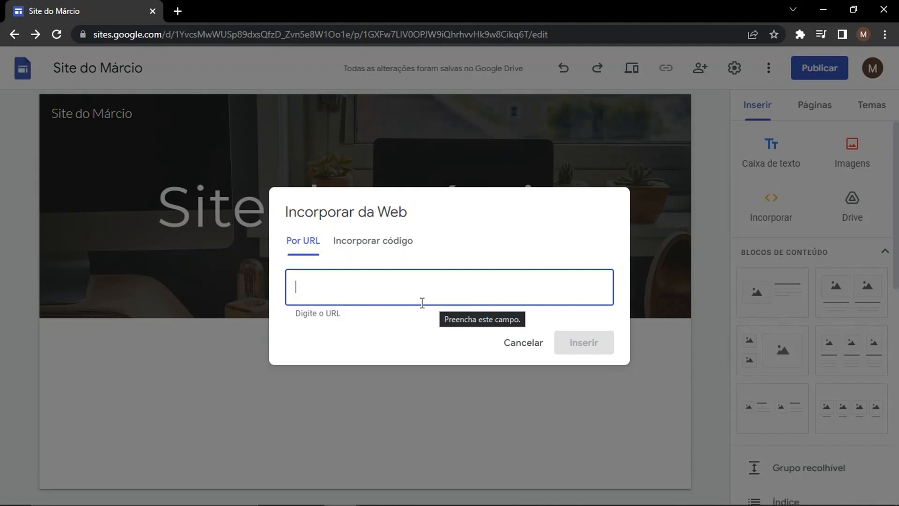
left_click(522, 342)
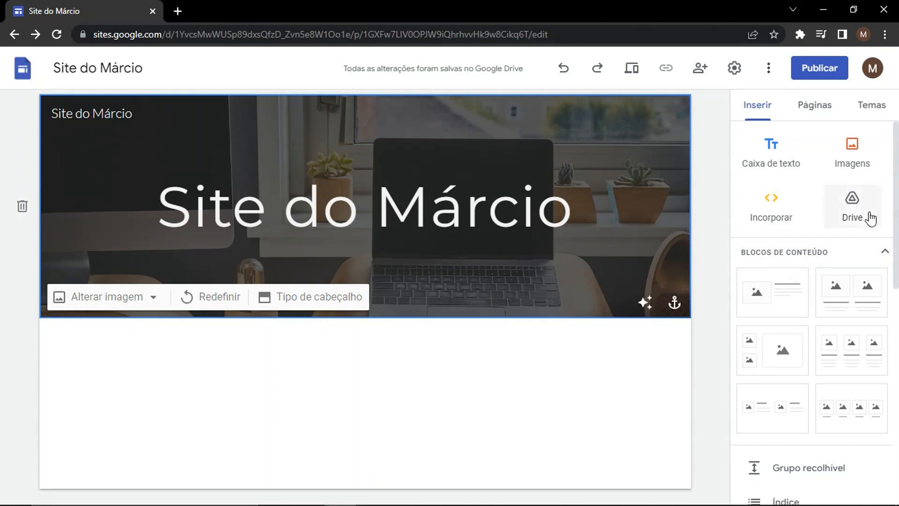
- Insert the Teste1 spreadsheet from My Drive below the header and shrink it to about half its width and height
left_click(853, 215)
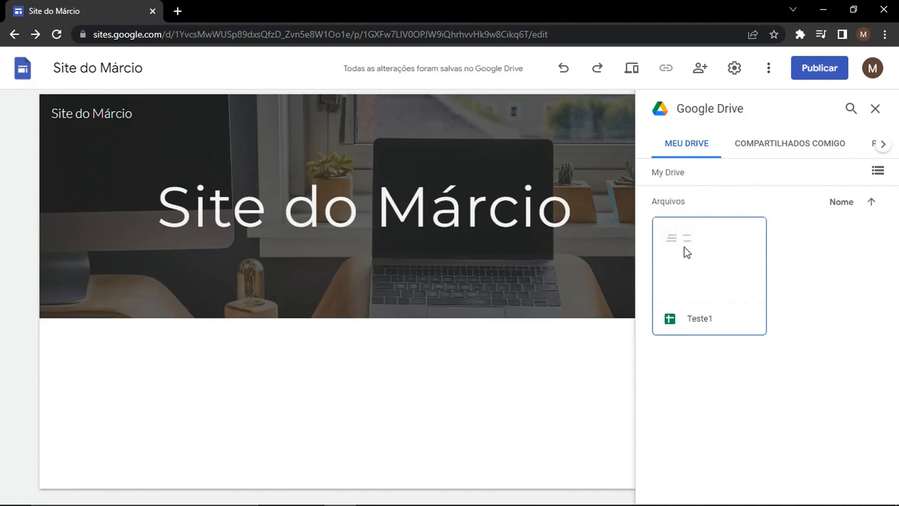
left_click(692, 273)
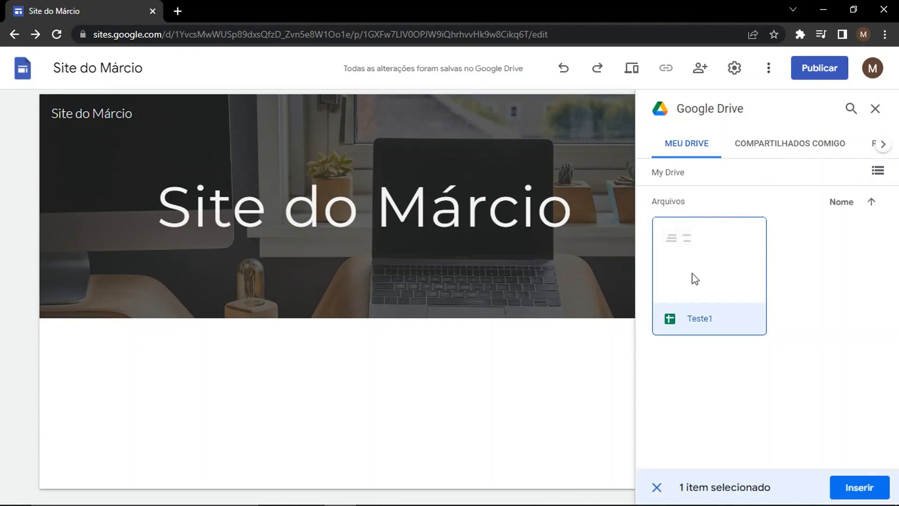
left_click(874, 487)
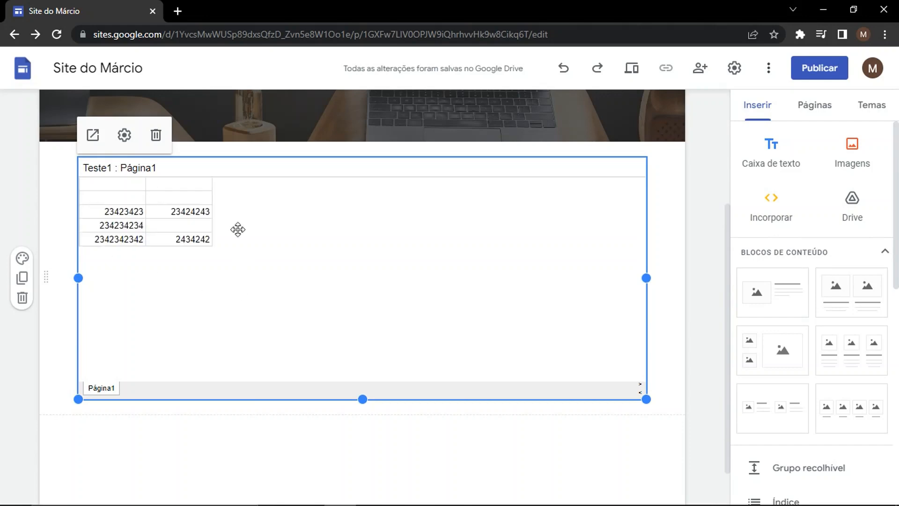
left_click(386, 461)
left_click(421, 361)
left_click_drag(649, 399, 323, 293)
left_click(503, 329)
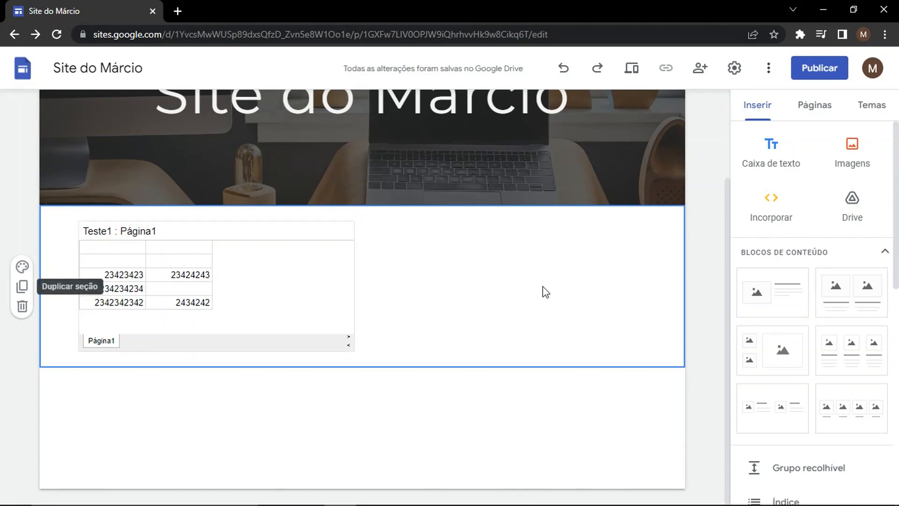
- Preview the embedded Teste1 spreadsheet in tablet view, and delete its section from the page
left_click(636, 71)
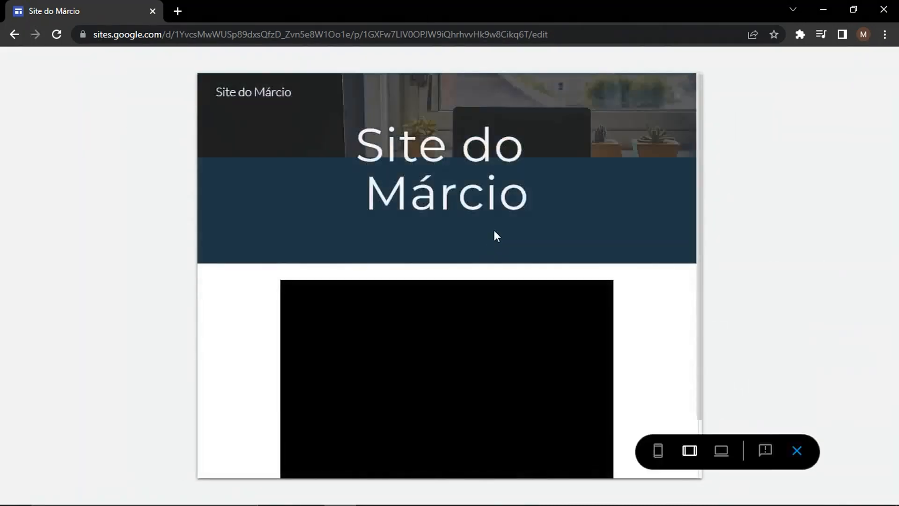
scroll(452, 393, "down", 2)
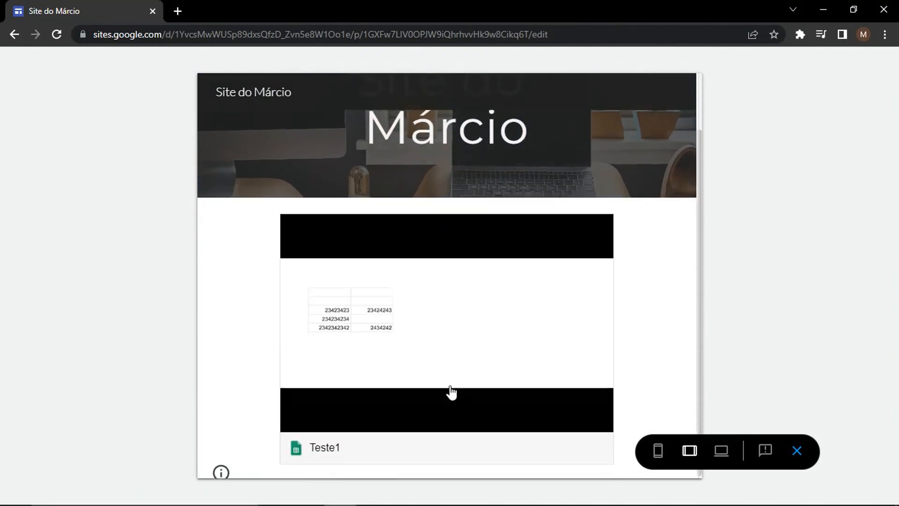
left_click(798, 453)
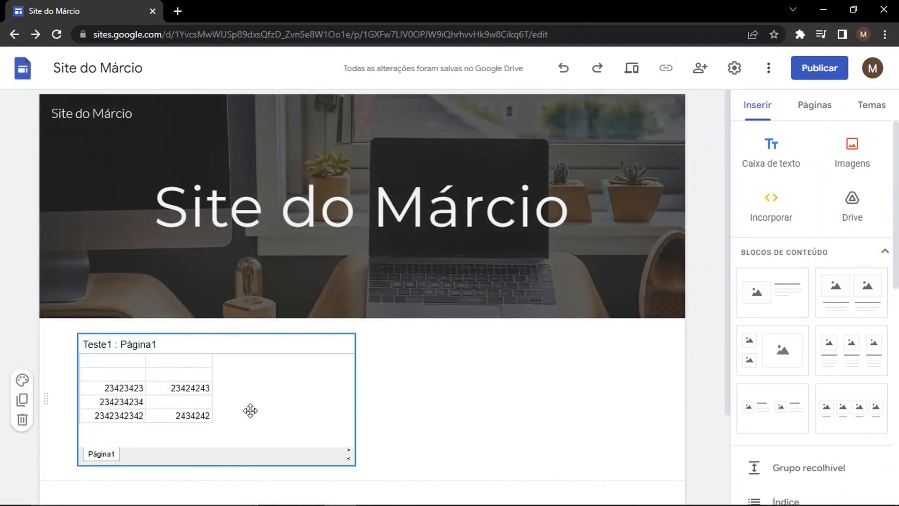
left_click(23, 423)
- Insert the content block with one image placeholder beside a heading and text below the header
scroll(801, 280, "down", 1)
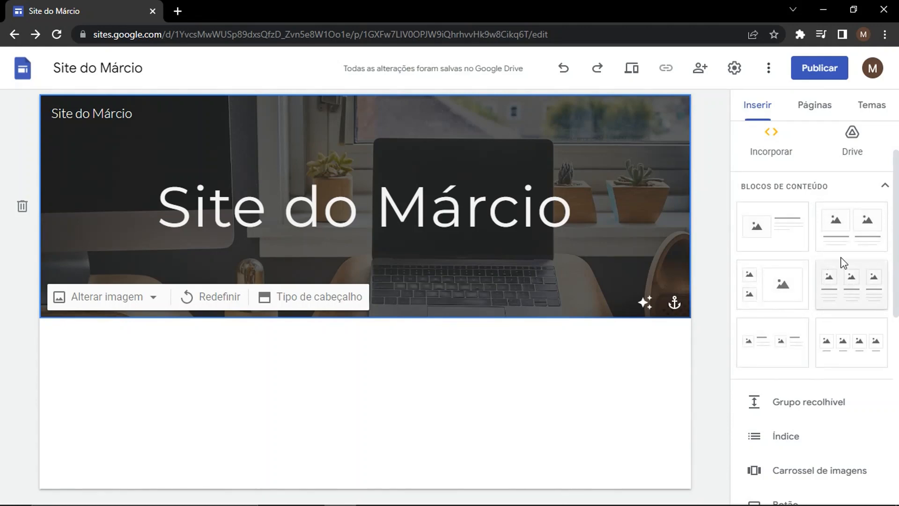
left_click(772, 237)
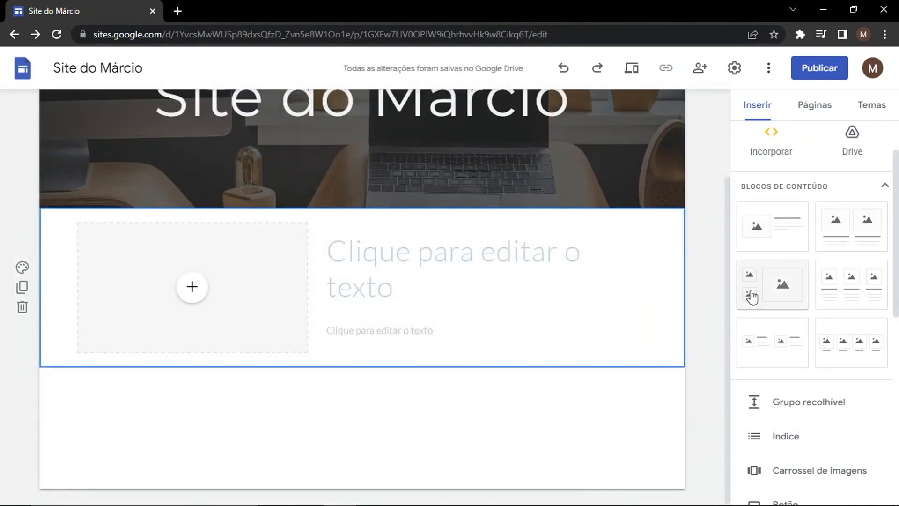
scroll(813, 276, "up", 2)
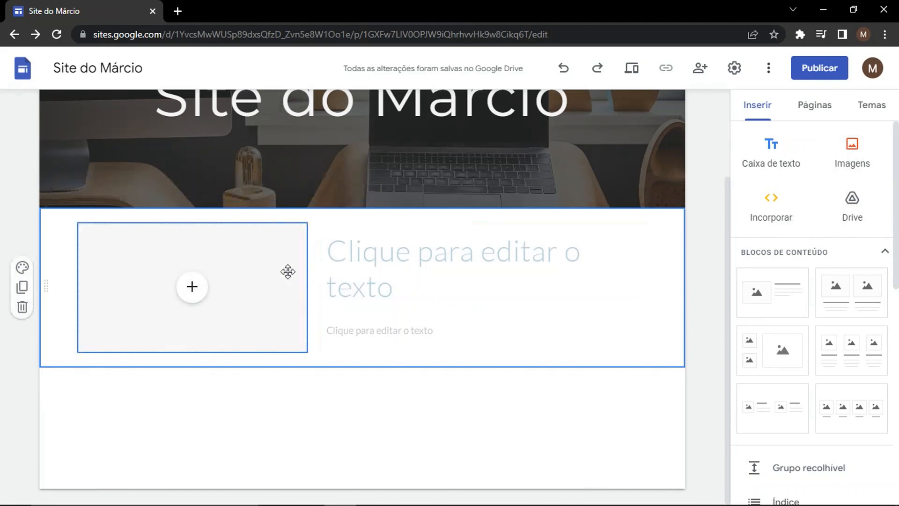
- Fill the block's placeholder with the account owner's Google calendar, and enlarge the calendar in height and width
left_click(193, 288)
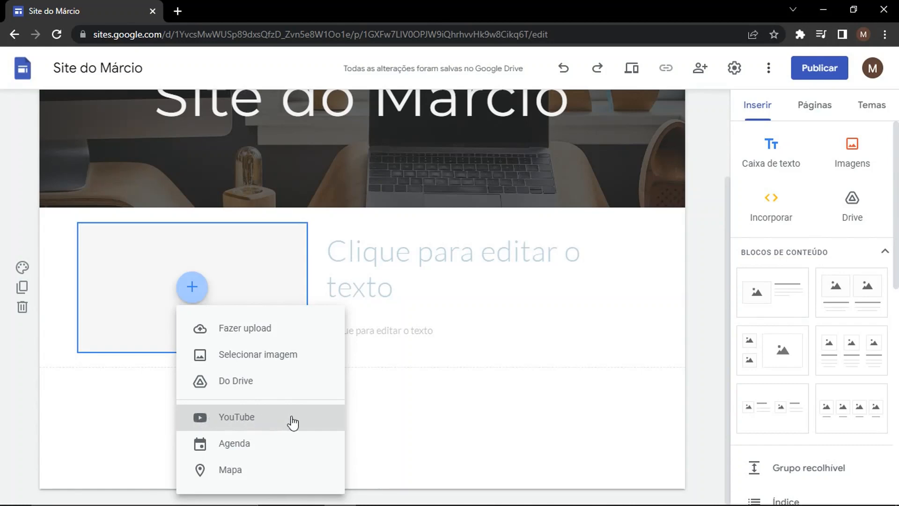
left_click(236, 453)
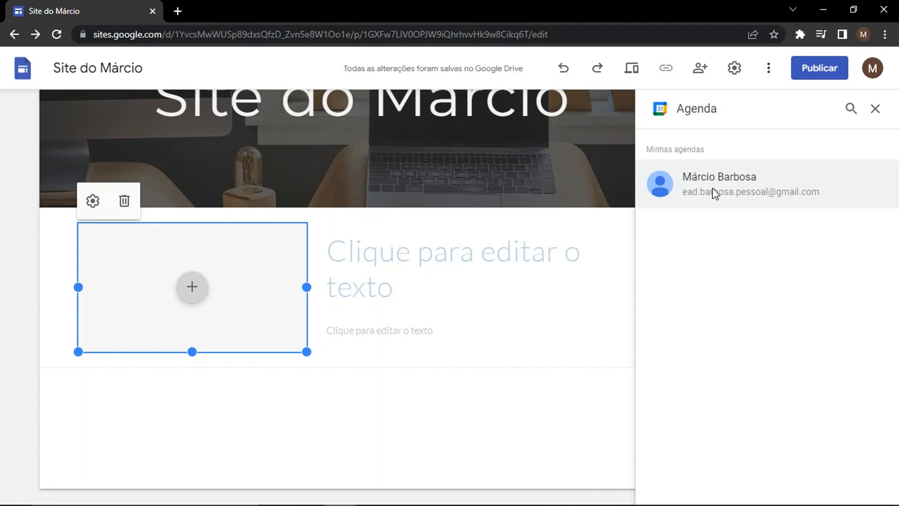
left_click(715, 192)
left_click(864, 487)
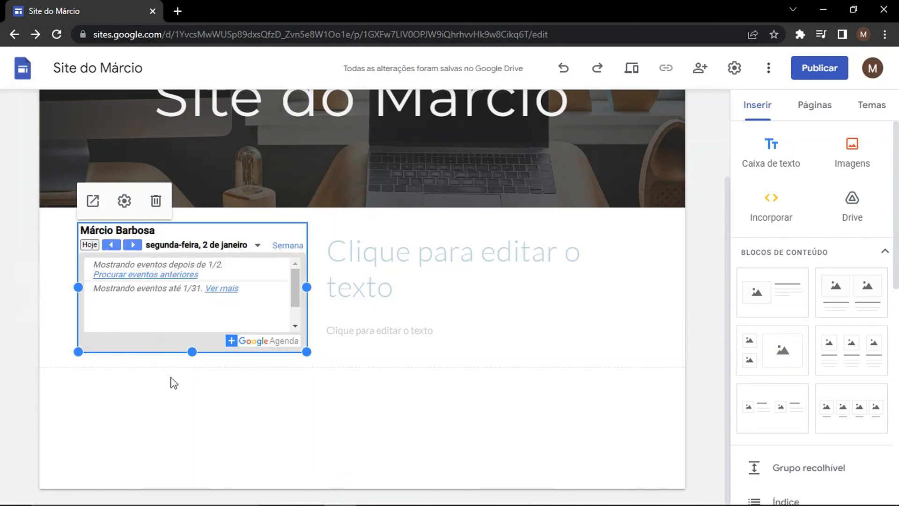
left_click_drag(192, 352, 192, 463)
left_click_drag(308, 346, 395, 342)
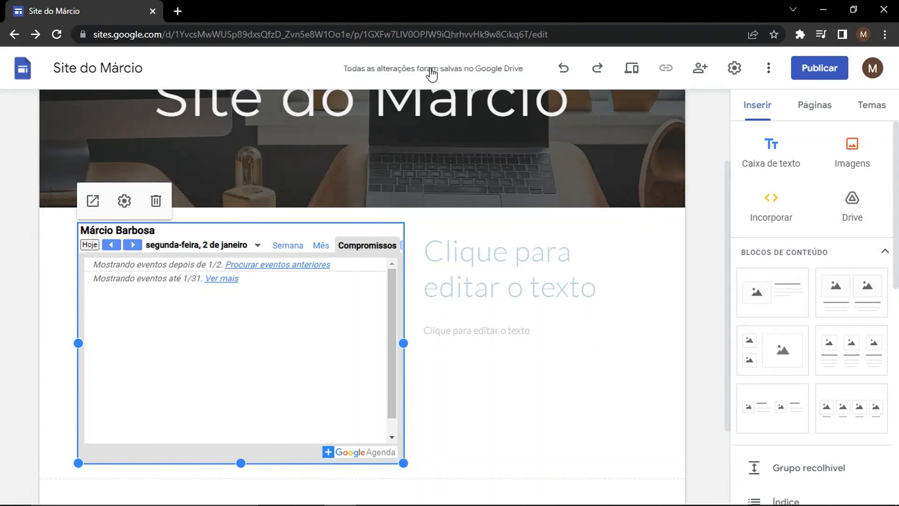
- Undo the calendar's resizing and insertion, and the insertion of its content block
left_click(564, 68)
left_click(564, 69)
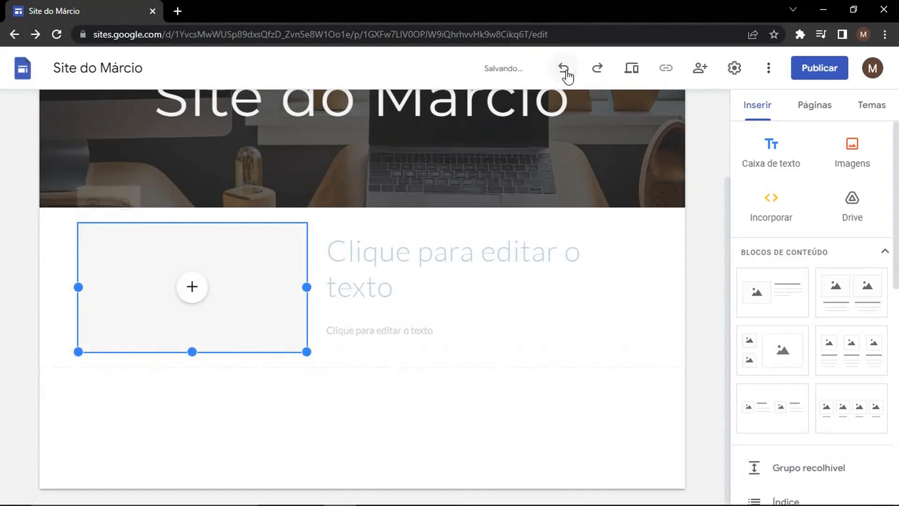
left_click(565, 71)
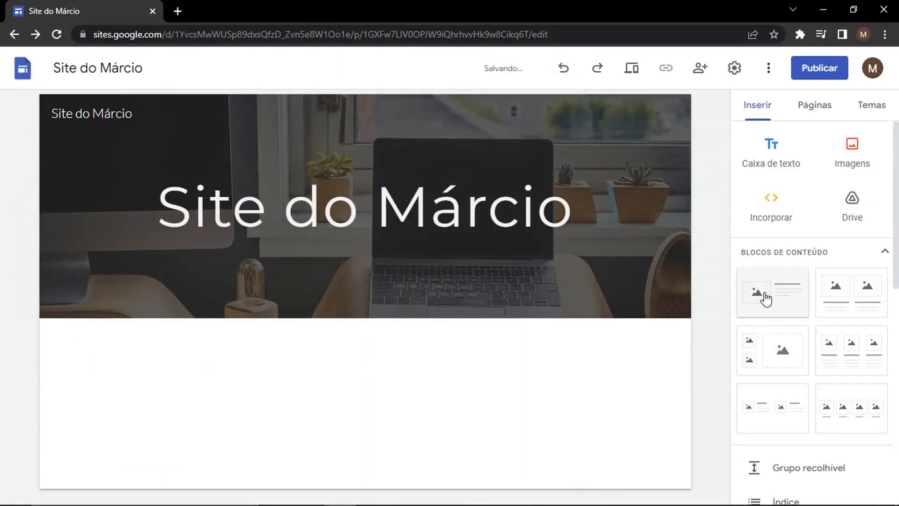
- Add content blocks: image beside text, two captioned images, image collage, three captioned images, and two small images beside text
left_click(766, 298)
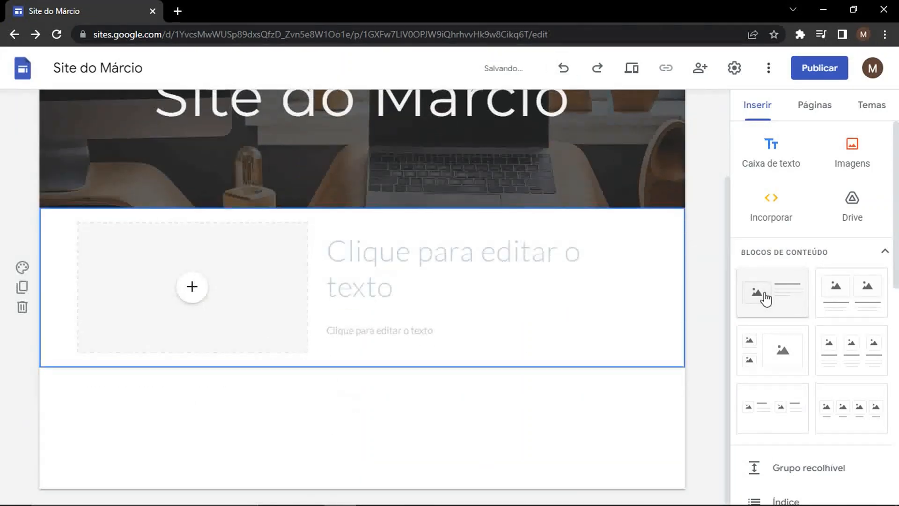
left_click(192, 293)
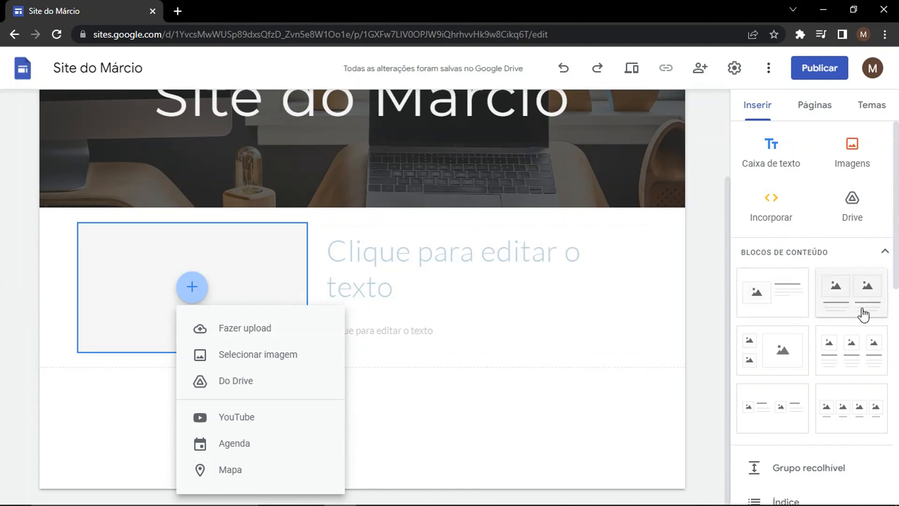
left_click(623, 310)
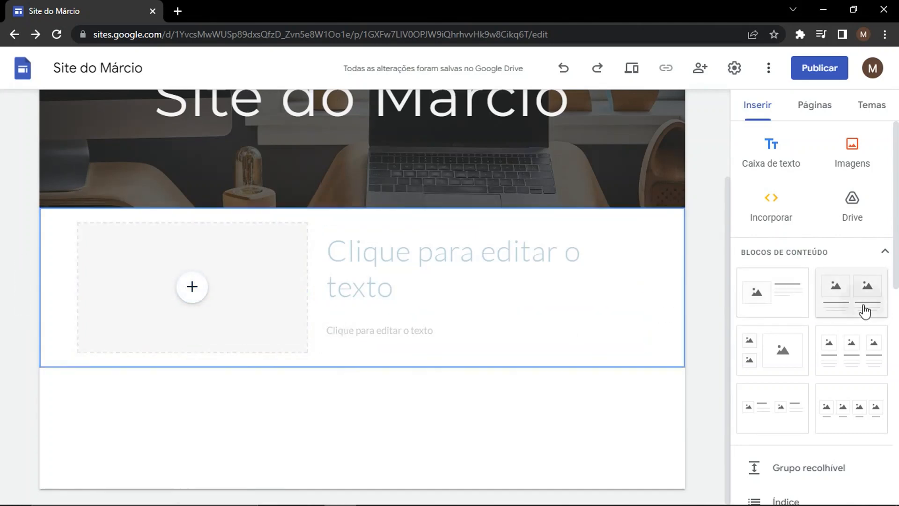
left_click(864, 310)
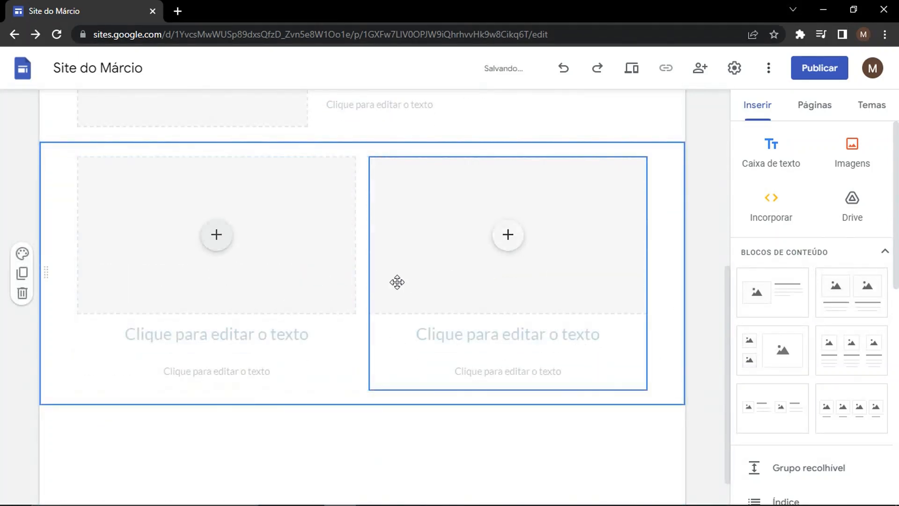
left_click(776, 356)
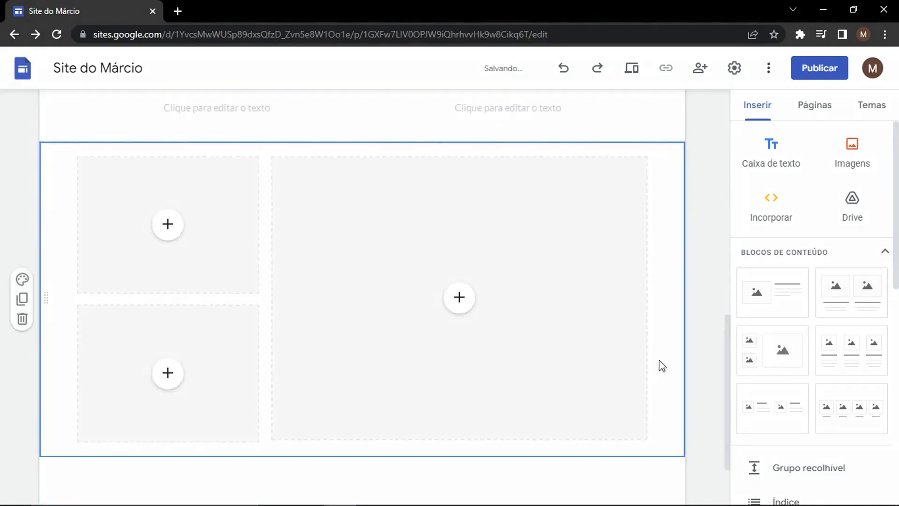
left_click(856, 352)
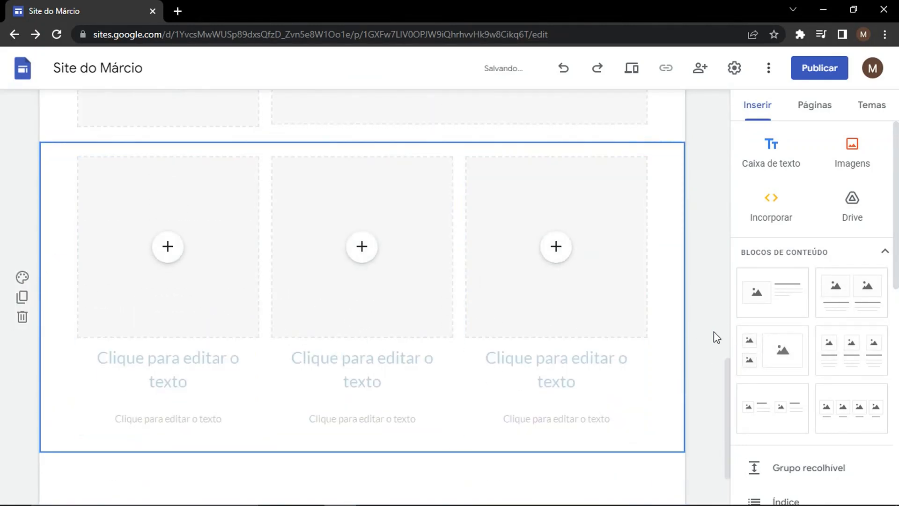
left_click(775, 418)
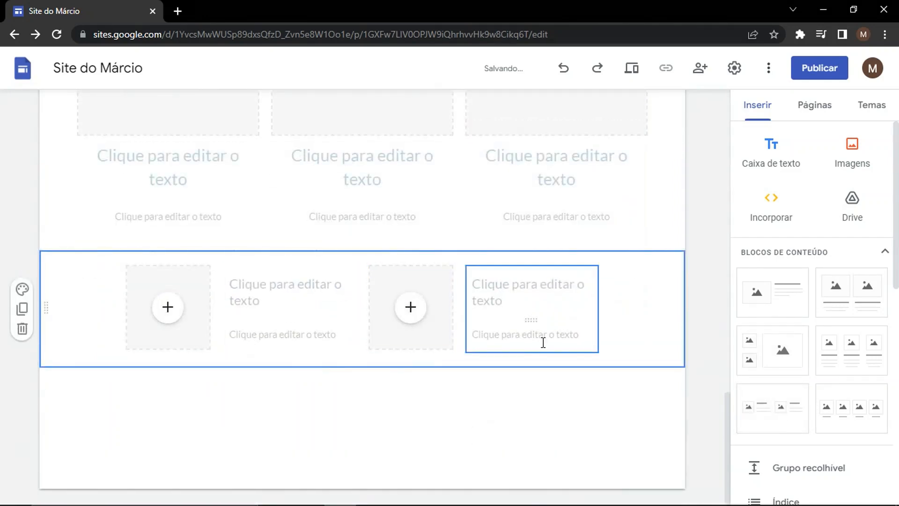
- Delete all the inserted content block sections and collapse the content blocks list
left_click(21, 327)
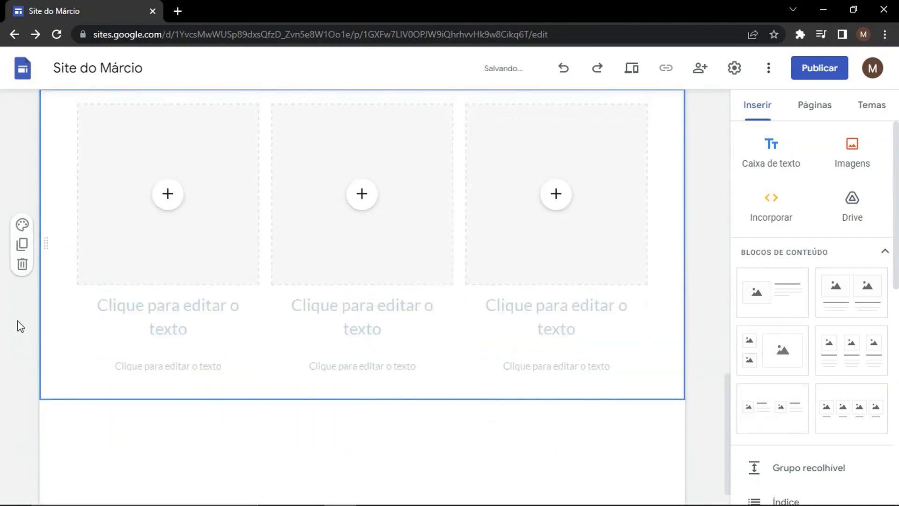
left_click(22, 265)
left_click(19, 322)
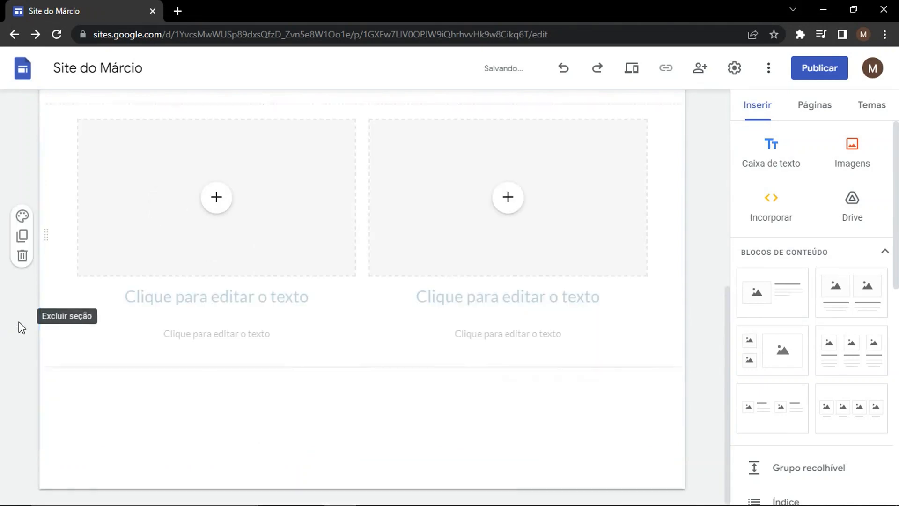
left_click(22, 256)
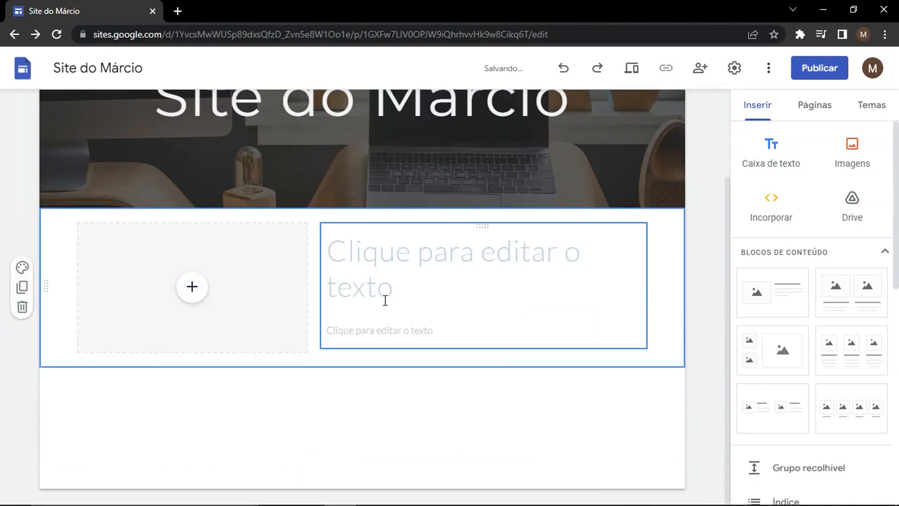
left_click(786, 252)
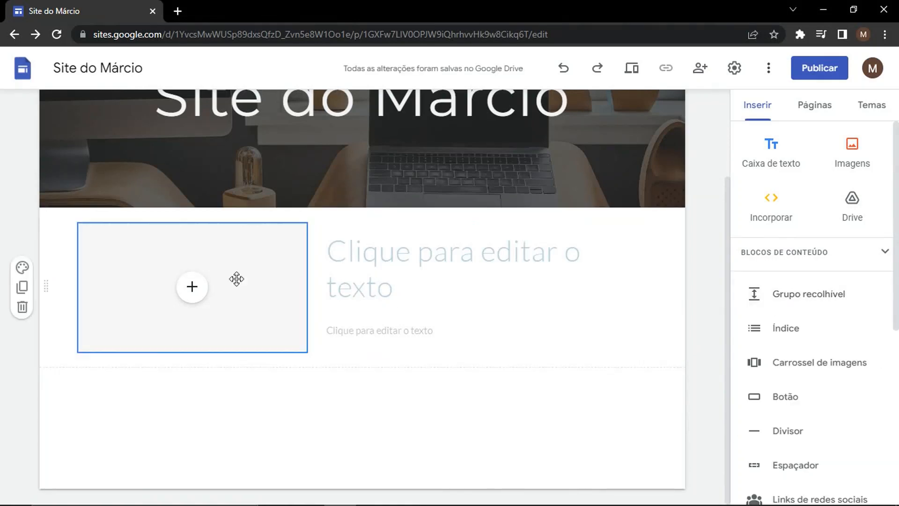
left_click(22, 307)
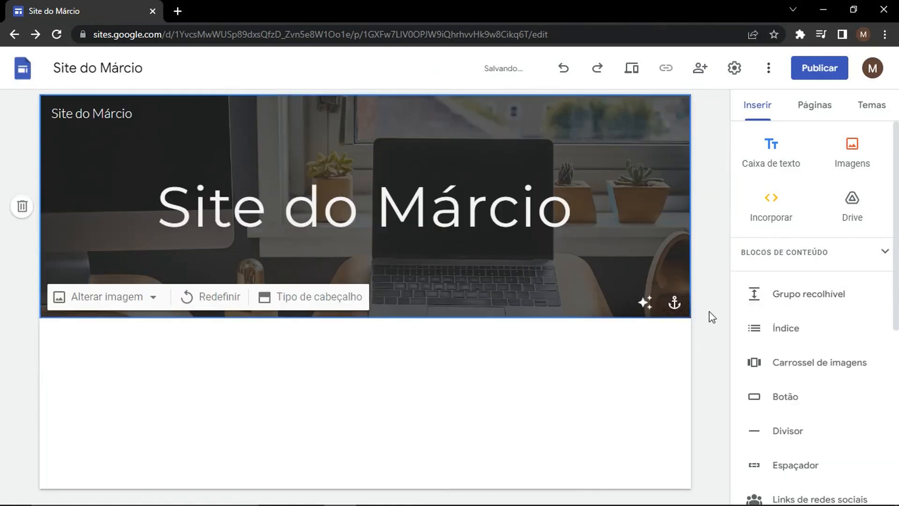
- Insert a collapsible group below the header, titled "sdasdasdasdasd" with "adasdasdasdasda" as its body text
left_click(810, 304)
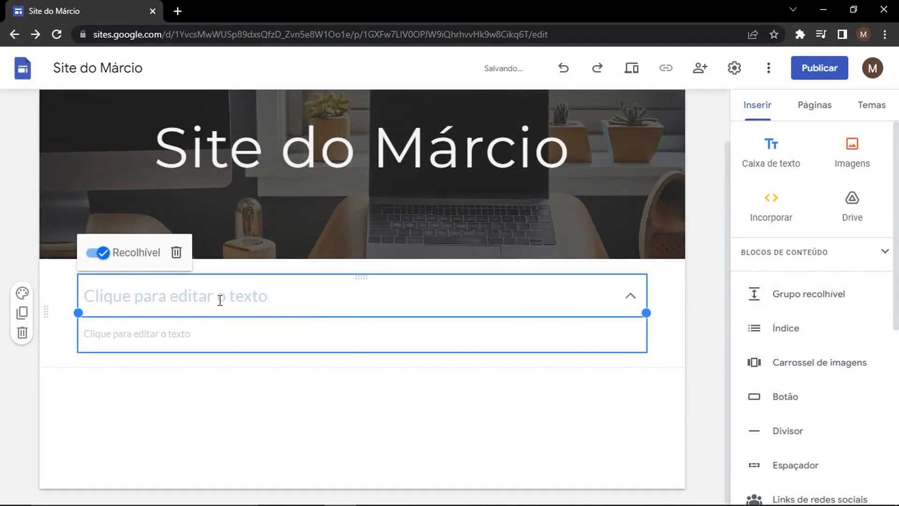
left_click(220, 300)
type("sdasdasdasdasd")
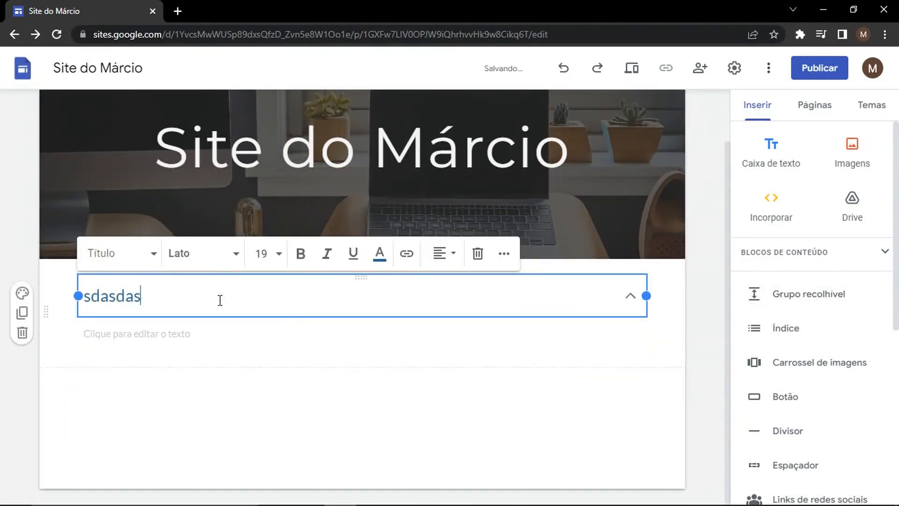
left_click(157, 333)
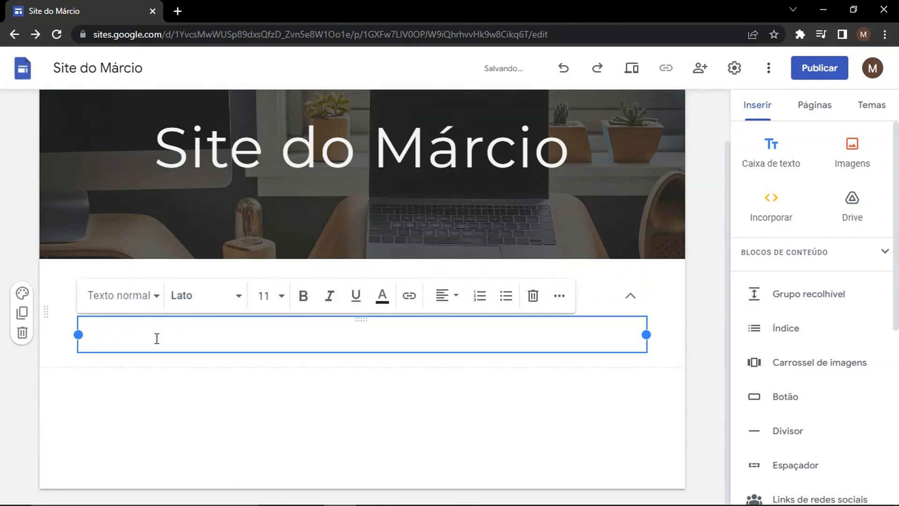
type("adasdasdasdasda")
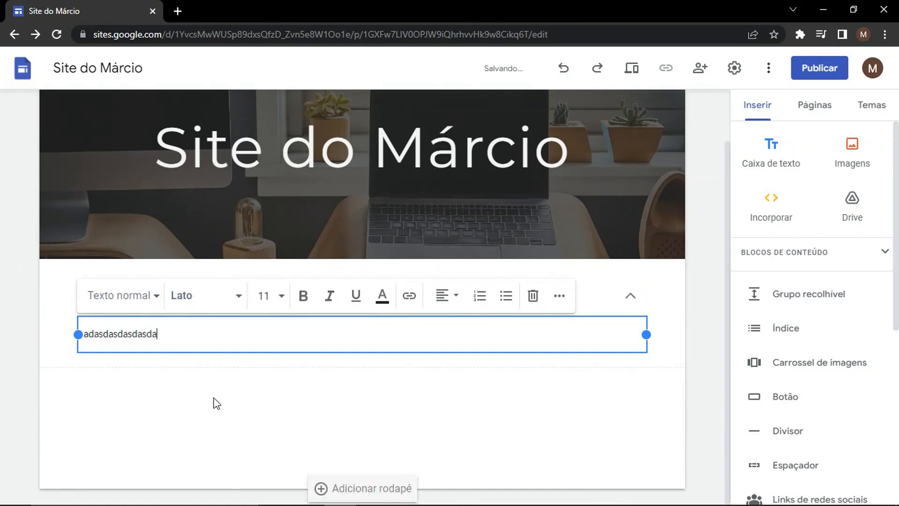
left_click(213, 398)
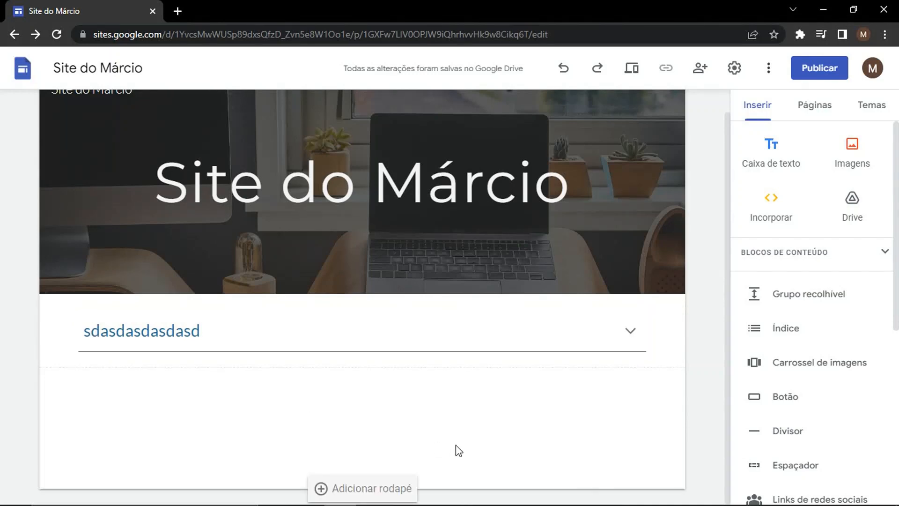
- Expand the collapsible group and append four lines of repeated "asd" filler text to its body
mouse_move(306, 269)
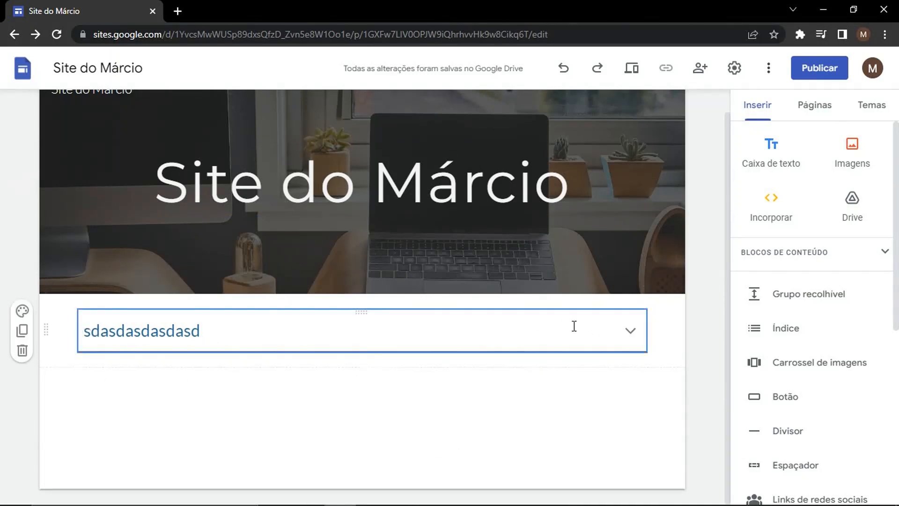
left_click(630, 332)
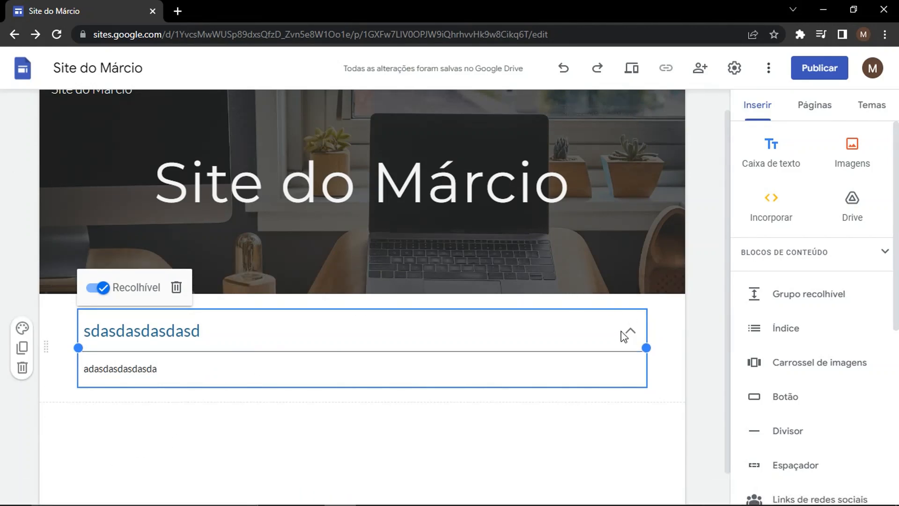
left_click(228, 334)
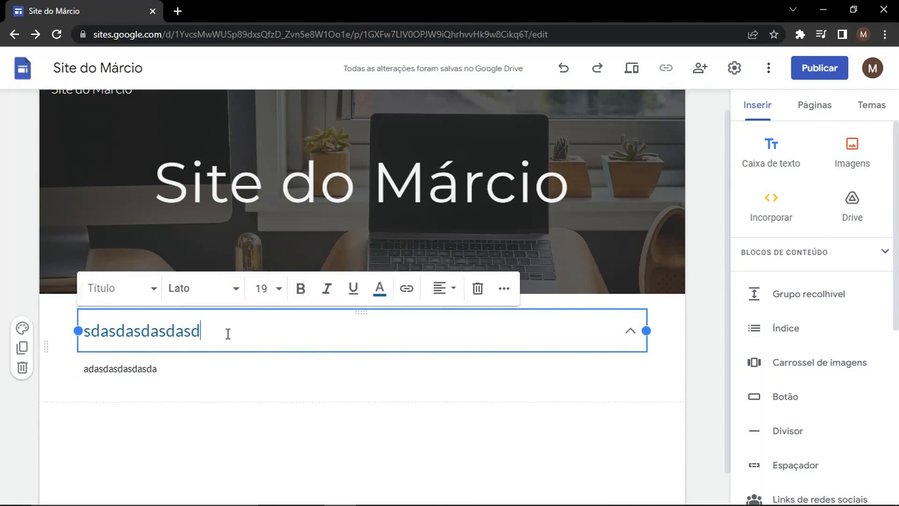
left_click(170, 372)
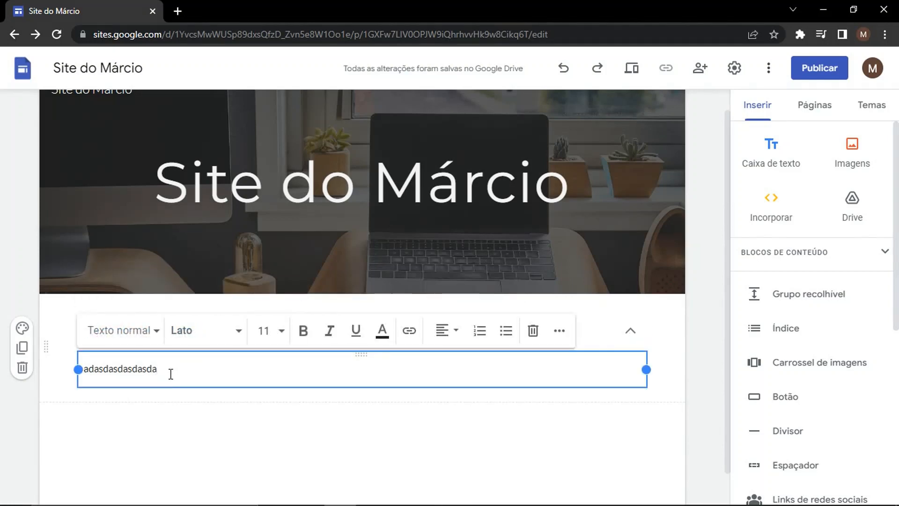
key("Return")
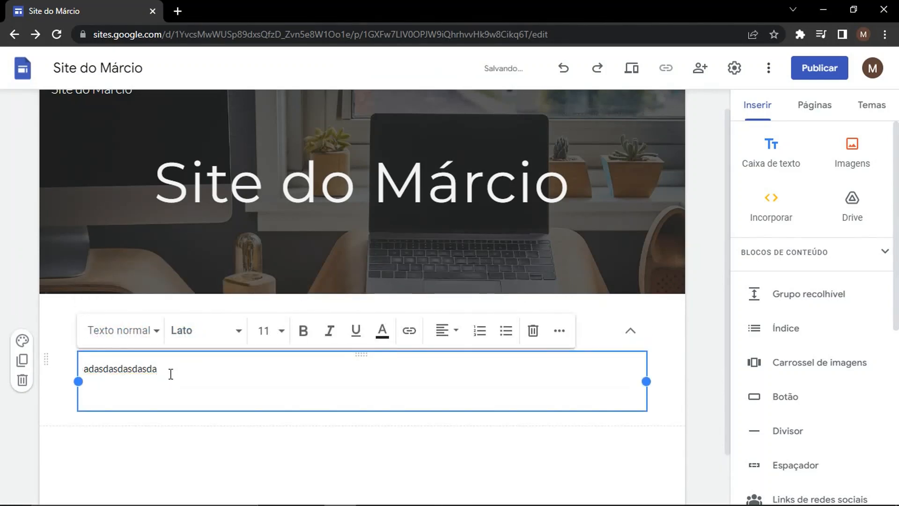
type("asdasdasdasdasd")
key("Return")
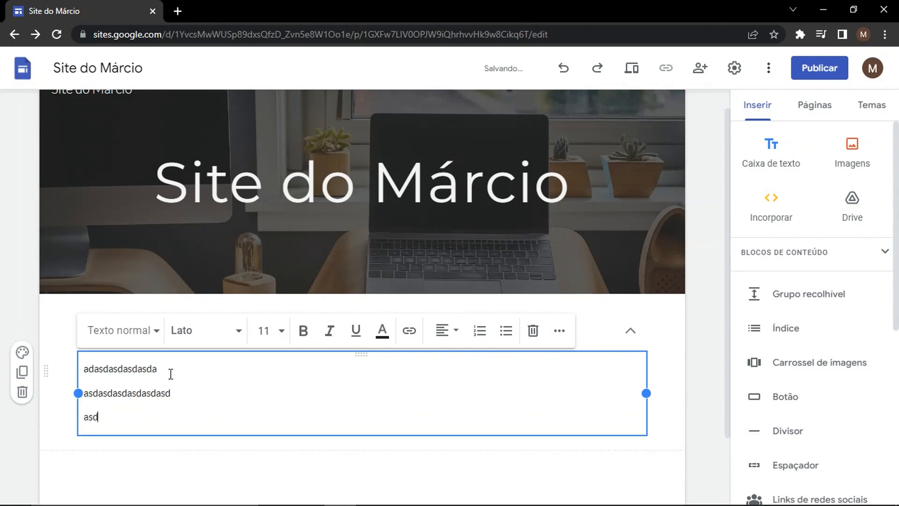
type("asdasdasdasdasdasd")
key("Return")
type("asdasd")
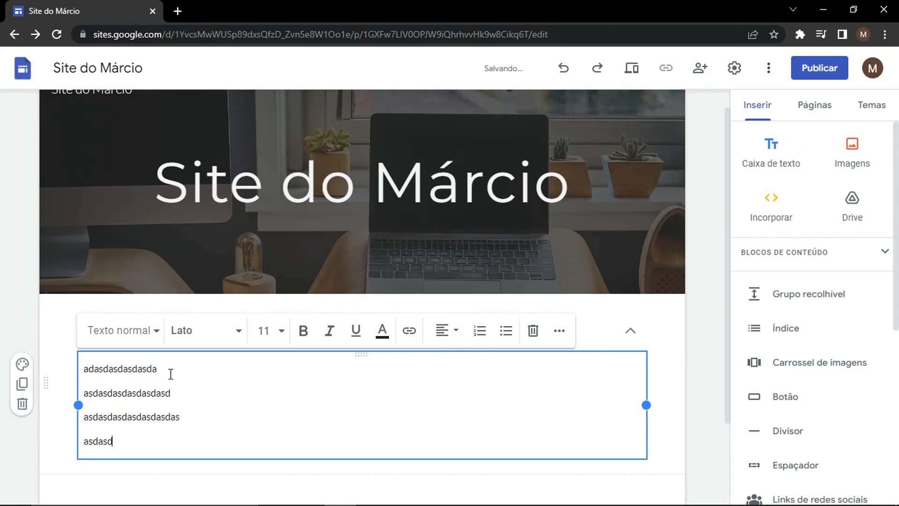
type("asdasdasdasdasd")
key("Return")
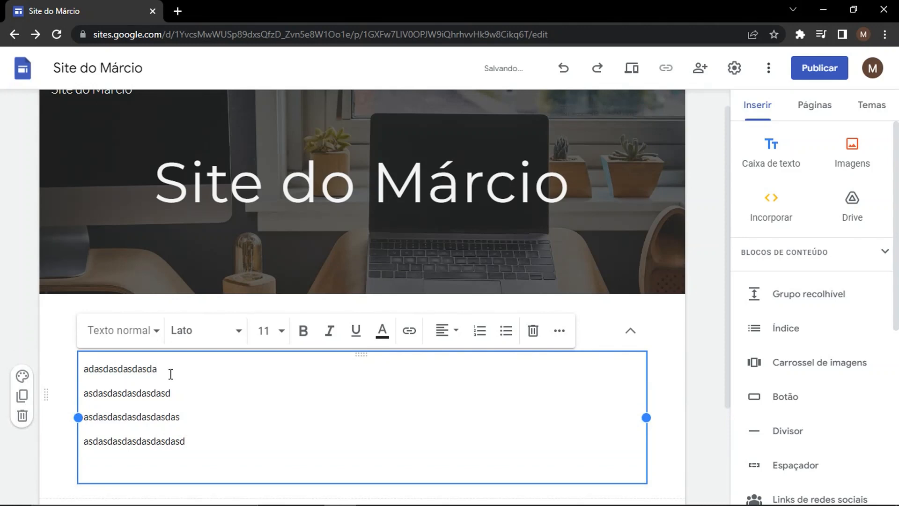
type("asdasd")
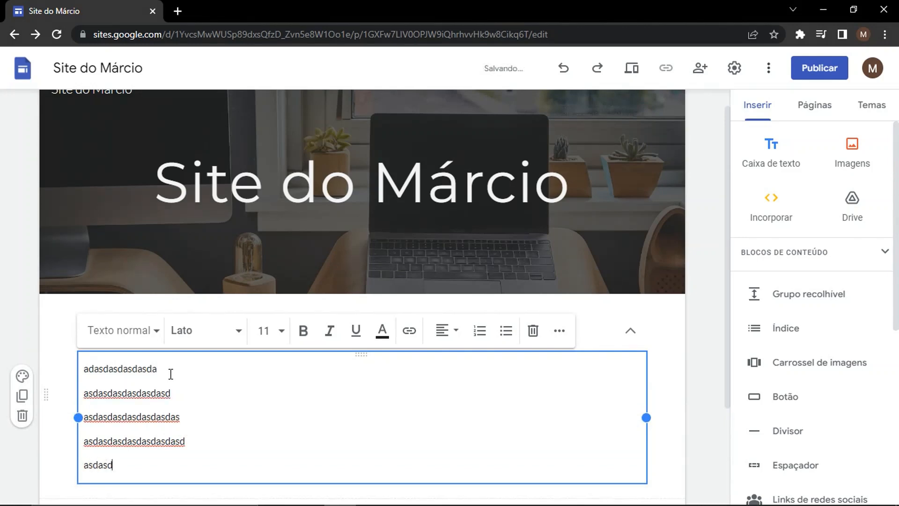
type("asdasdasdasdasdasdadsas")
- Check how the group collapses and expands in the editor, leaving it collapsed
left_click(60, 330)
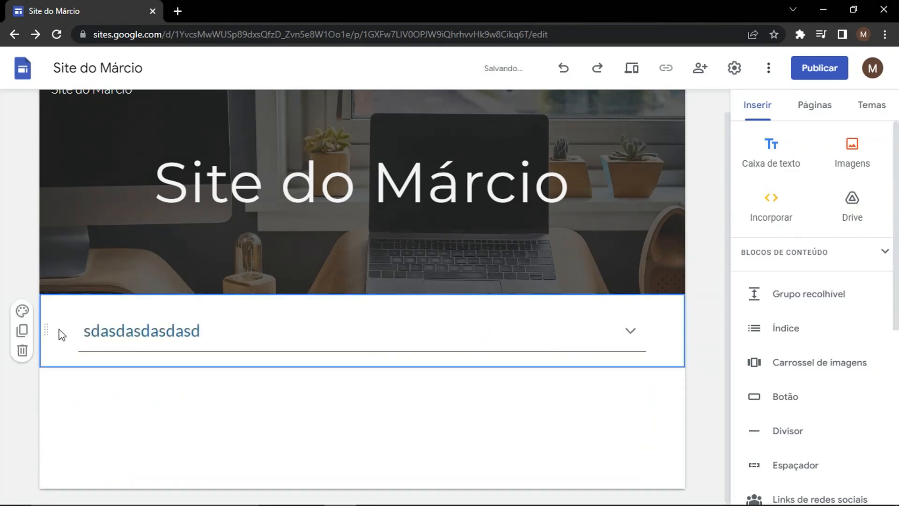
left_click(630, 330)
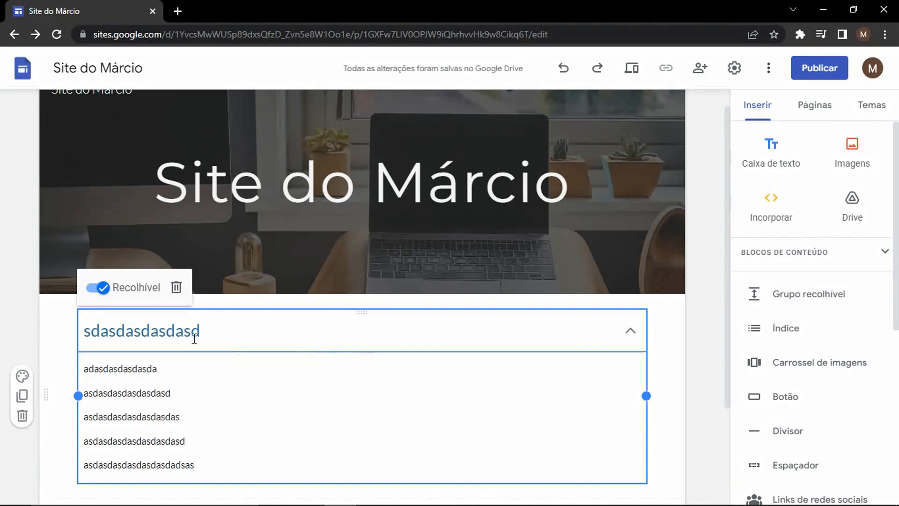
left_click(55, 338)
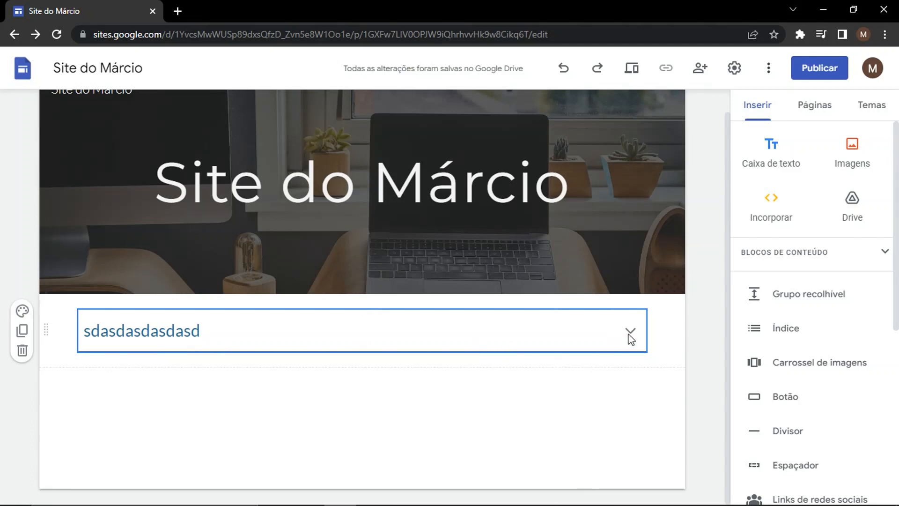
- Preview the collapsible group in large-screen and phone views, toggling its body text, and return to the editor
left_click(631, 69)
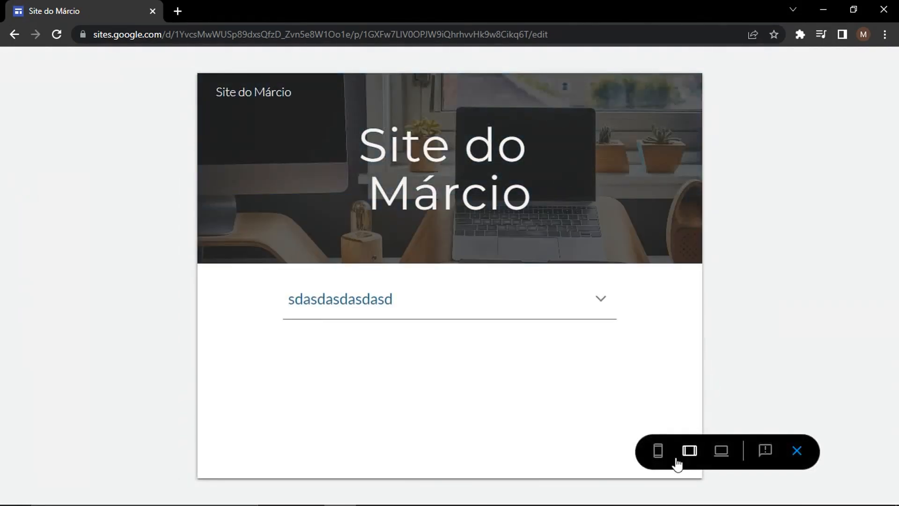
left_click(722, 451)
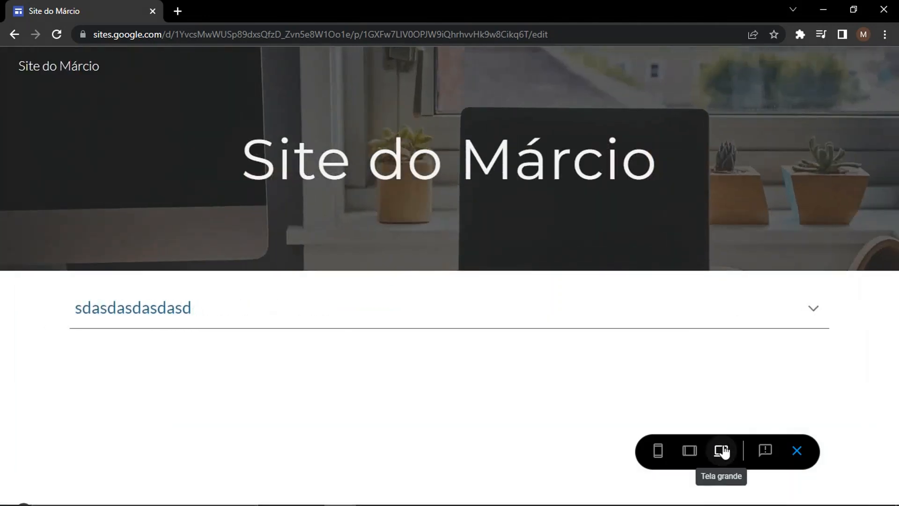
left_click(815, 311)
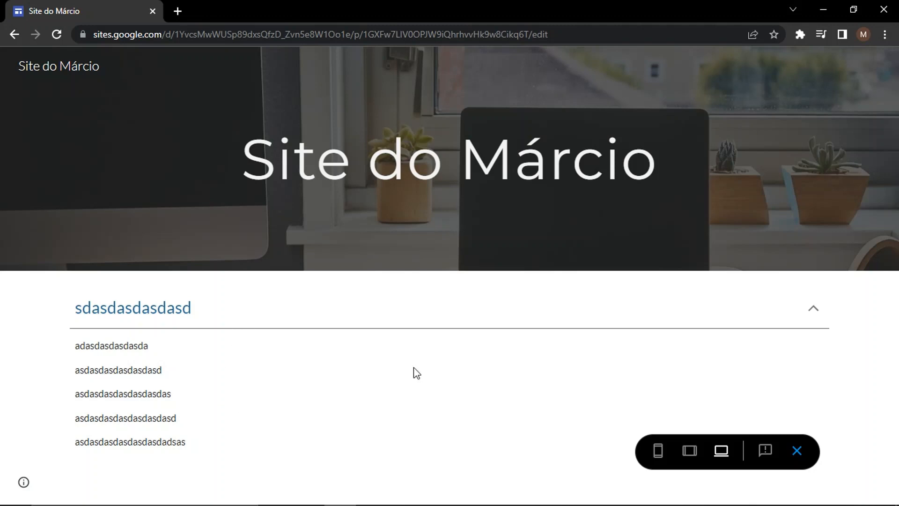
left_click(658, 450)
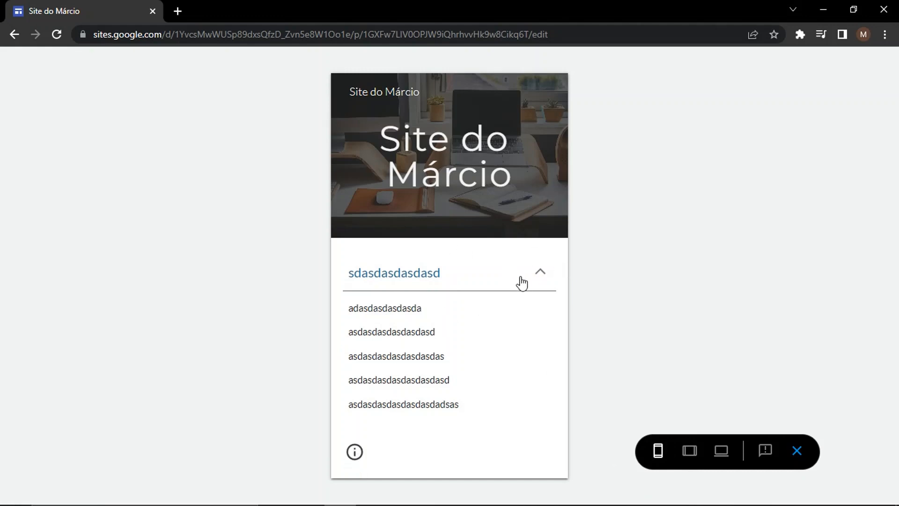
left_click(537, 279)
left_click(539, 279)
left_click(539, 279)
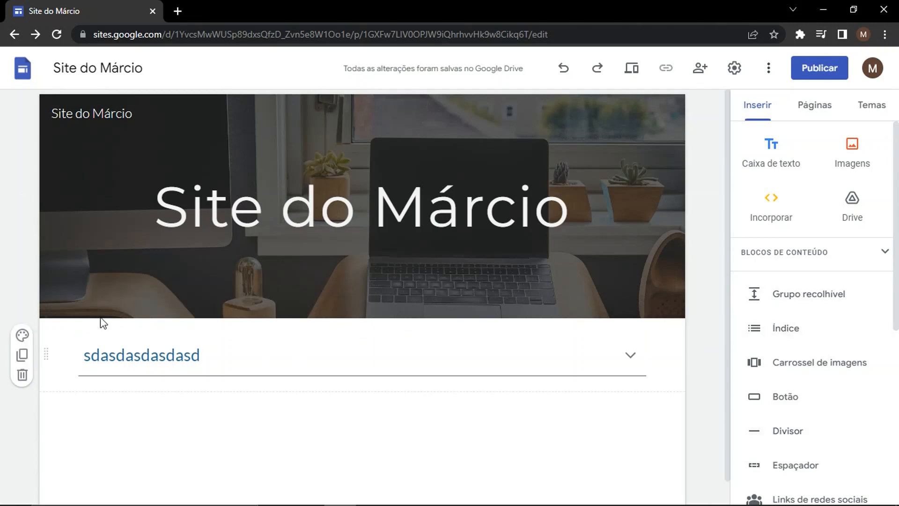
- Apply the Estilo 3 section color to the collapsible group's section and check the group expanded and collapsed
left_click(22, 335)
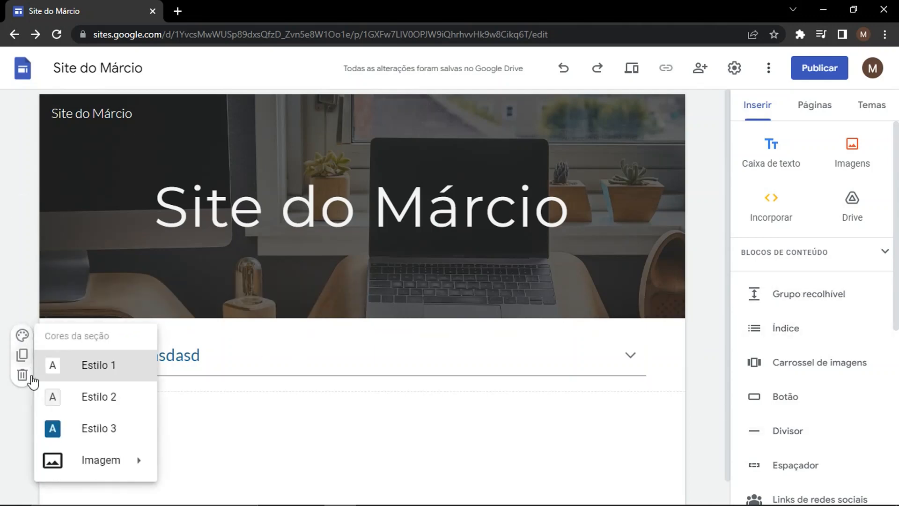
left_click(68, 430)
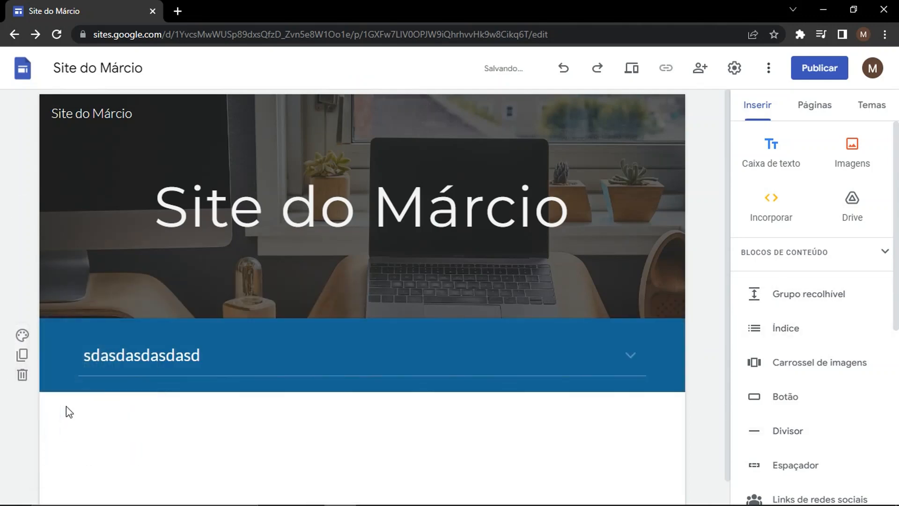
left_click(628, 361)
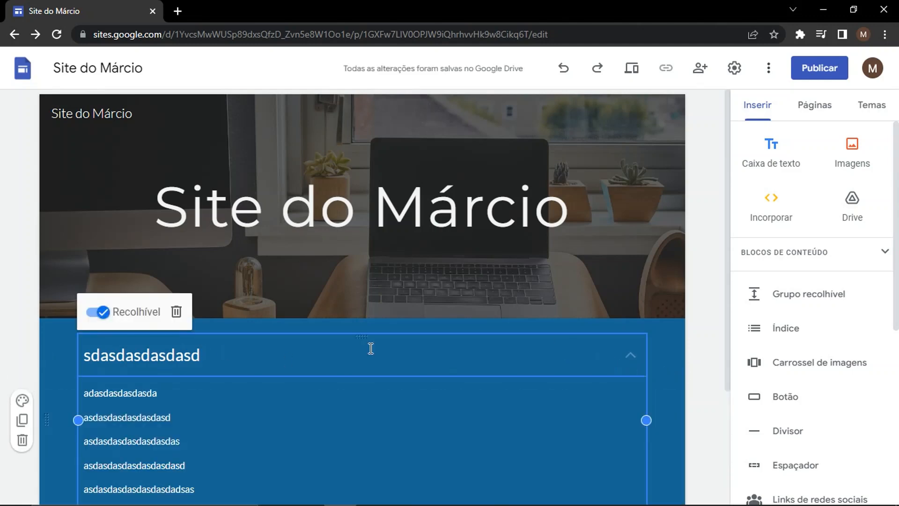
left_click(629, 354)
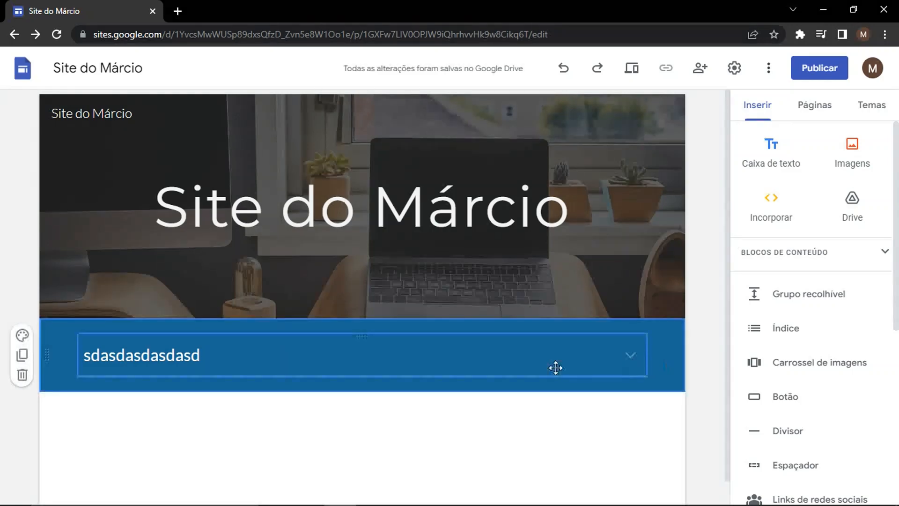
- Set the collapsible group's section back to Estilo 1 and delete the section from the page
left_click(22, 335)
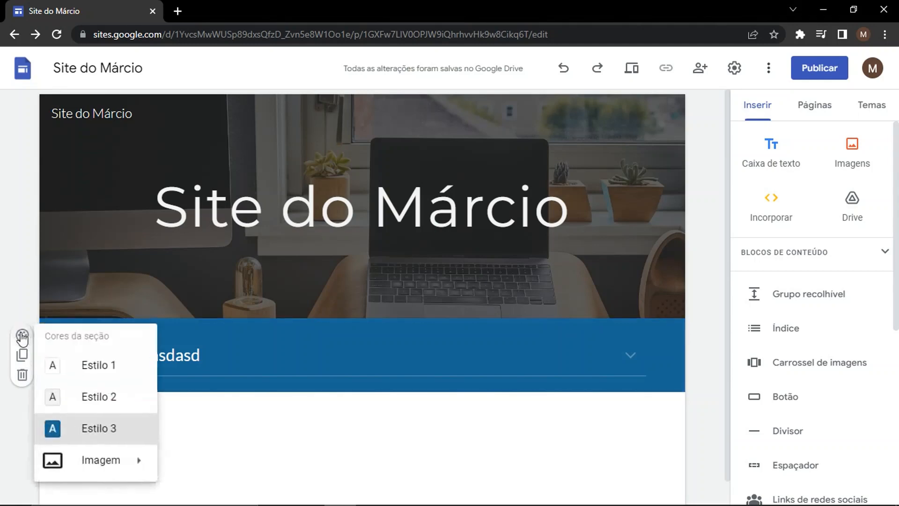
left_click(87, 367)
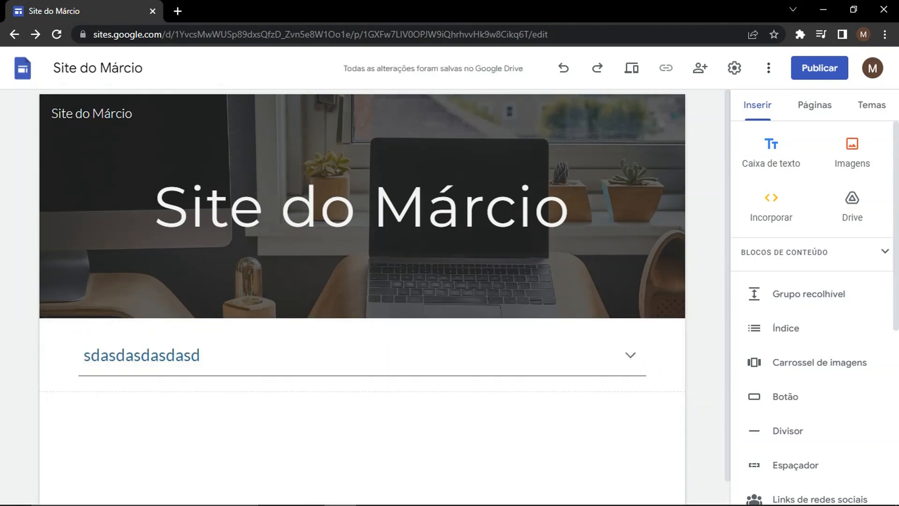
left_click(22, 375)
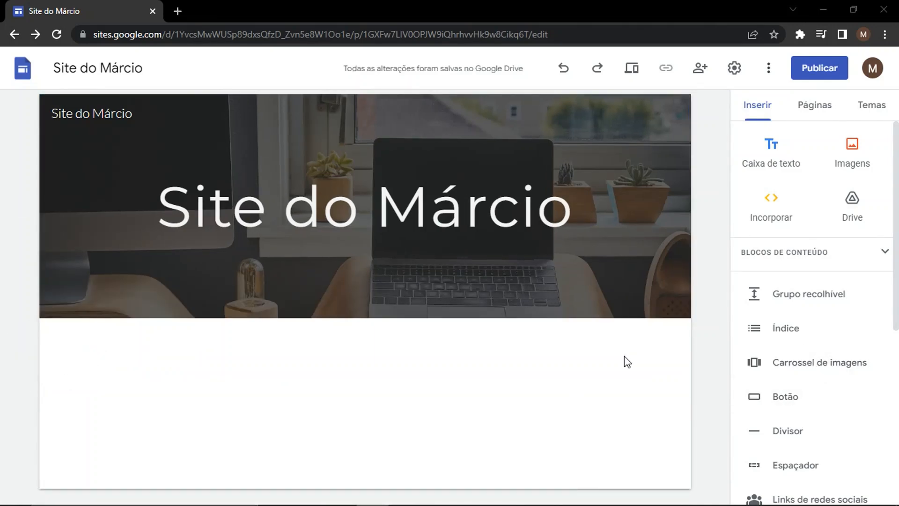
- Start an image carousel and add the first image from a Google Images search for "home office"
left_click(839, 375)
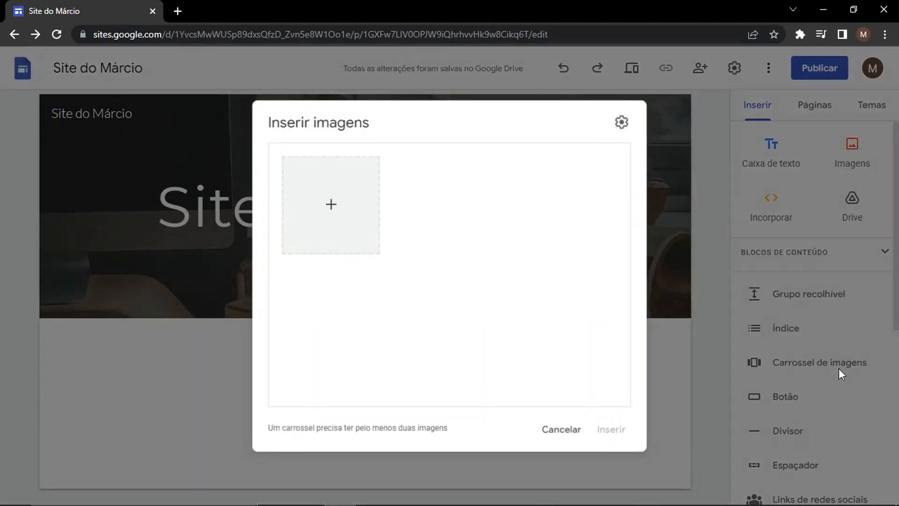
left_click(330, 206)
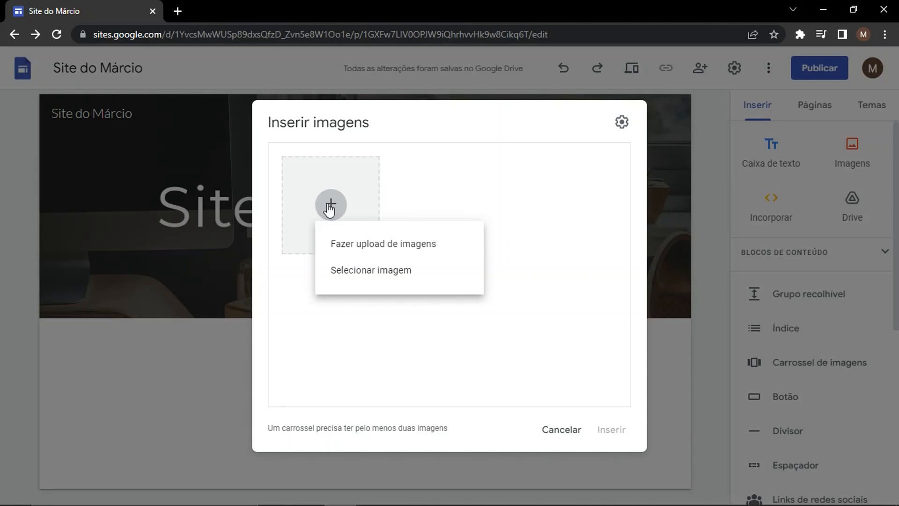
left_click(373, 271)
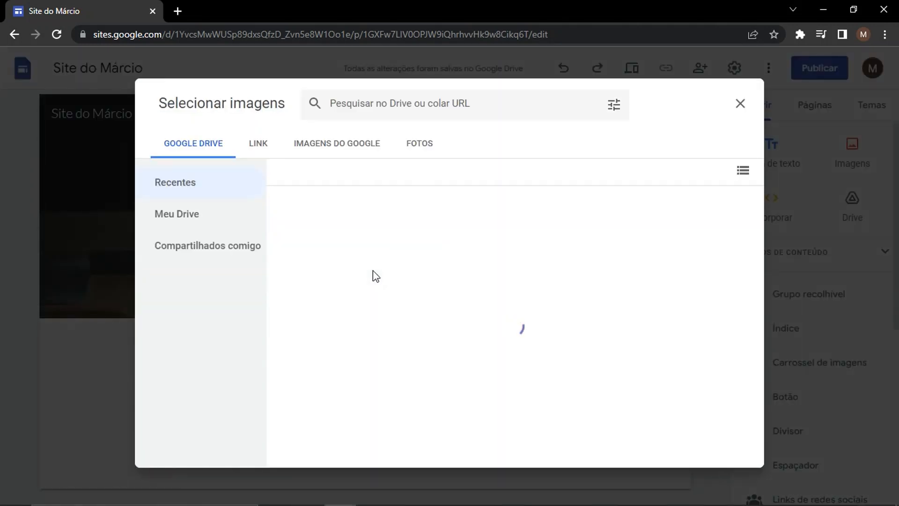
left_click(359, 151)
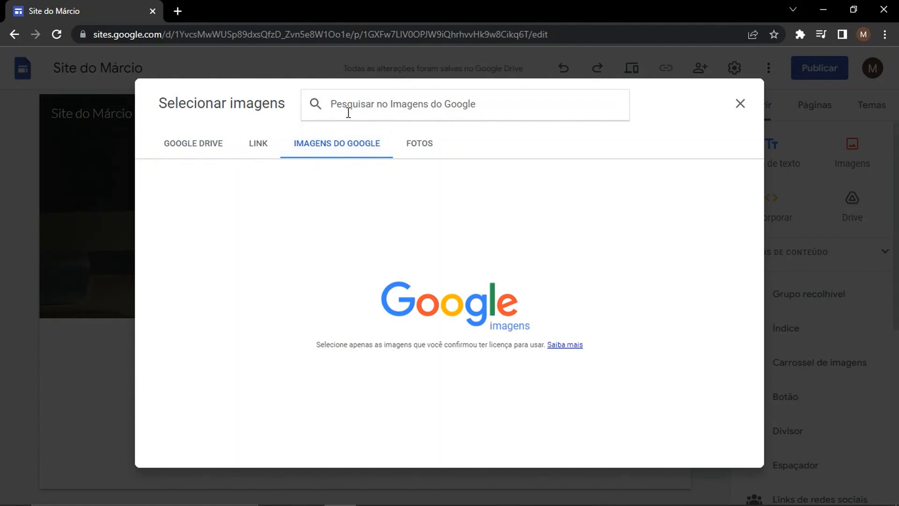
type("home")
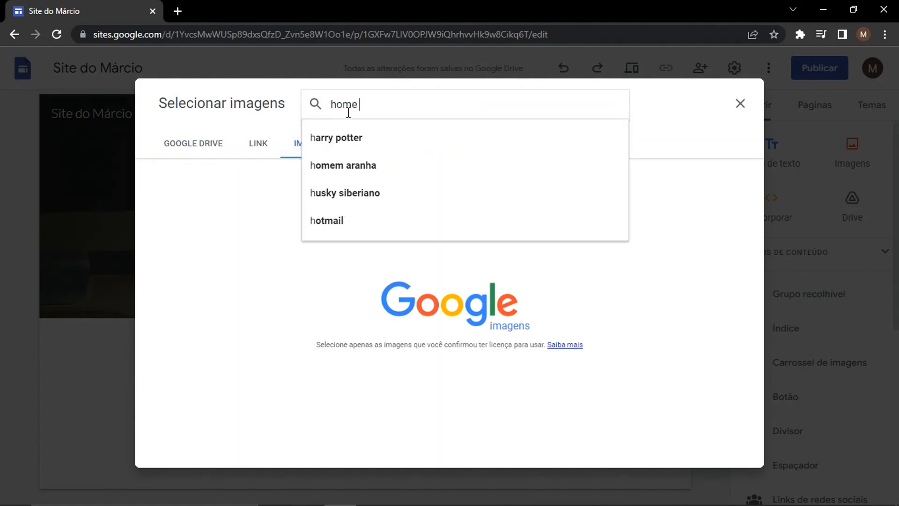
type(" office")
key("Return")
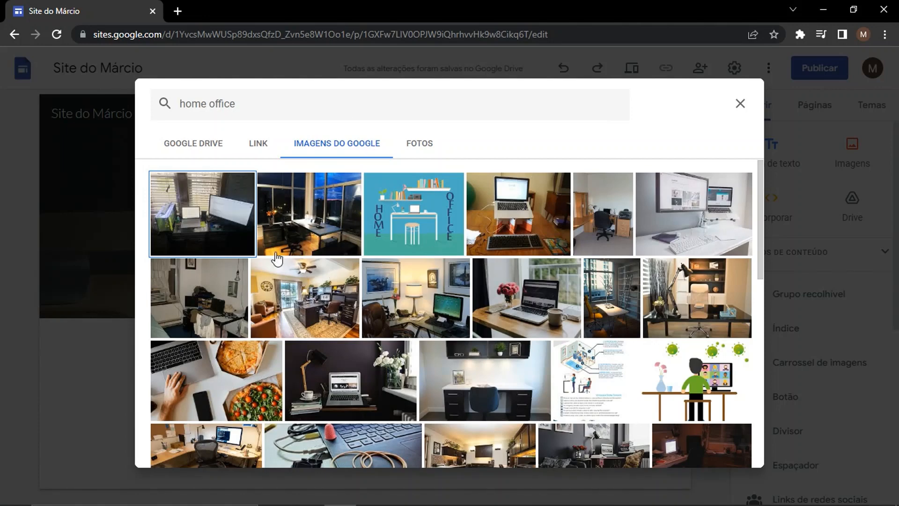
left_click(210, 215)
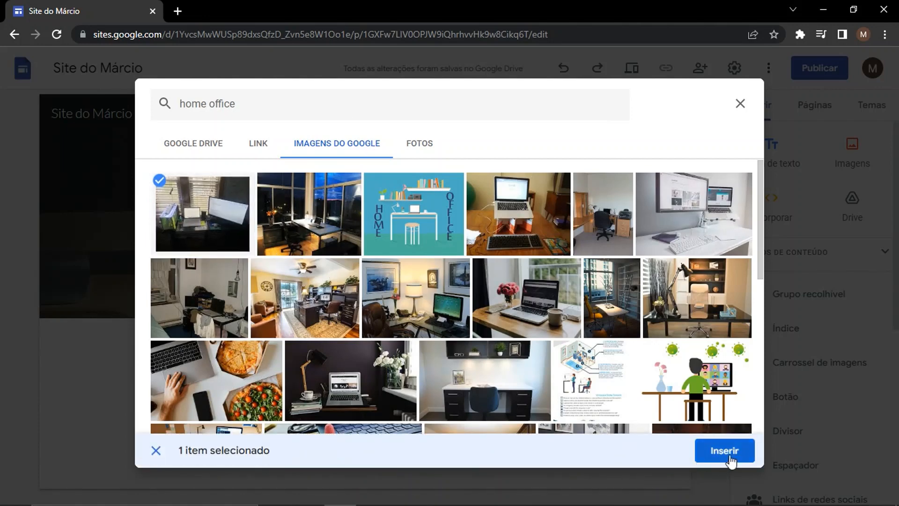
left_click(730, 451)
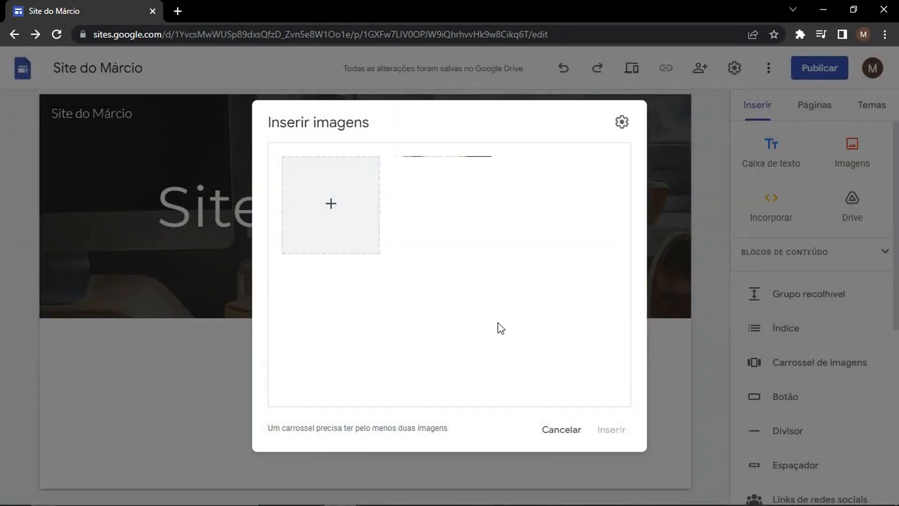
- Search Google Images for "home office" again to pick a second image for the carousel
left_click(335, 212)
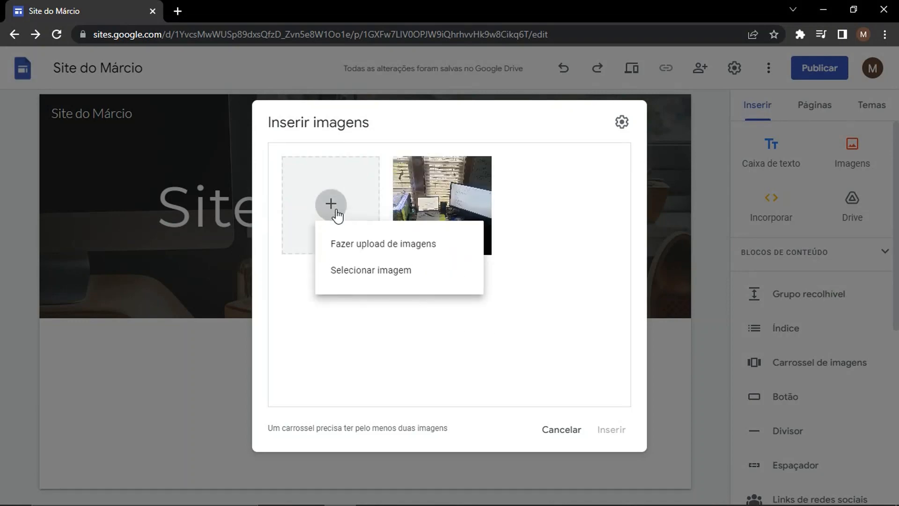
left_click(360, 277)
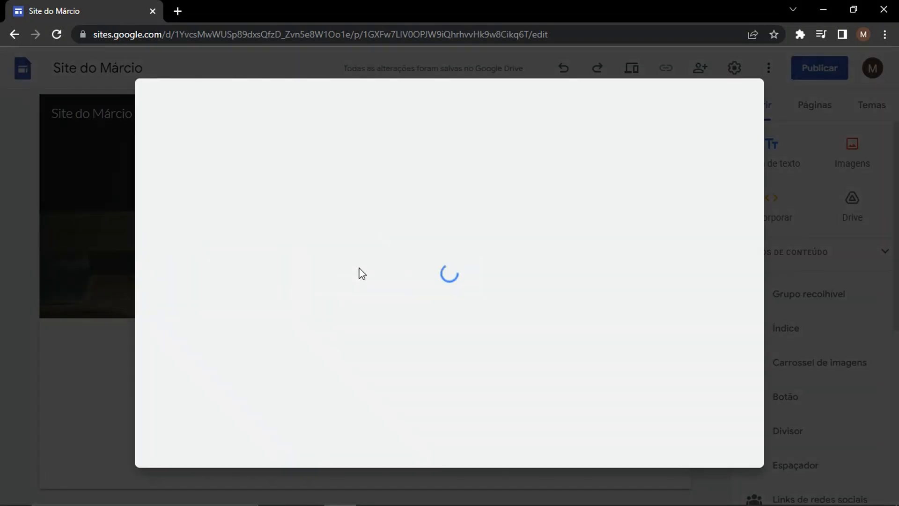
left_click(344, 151)
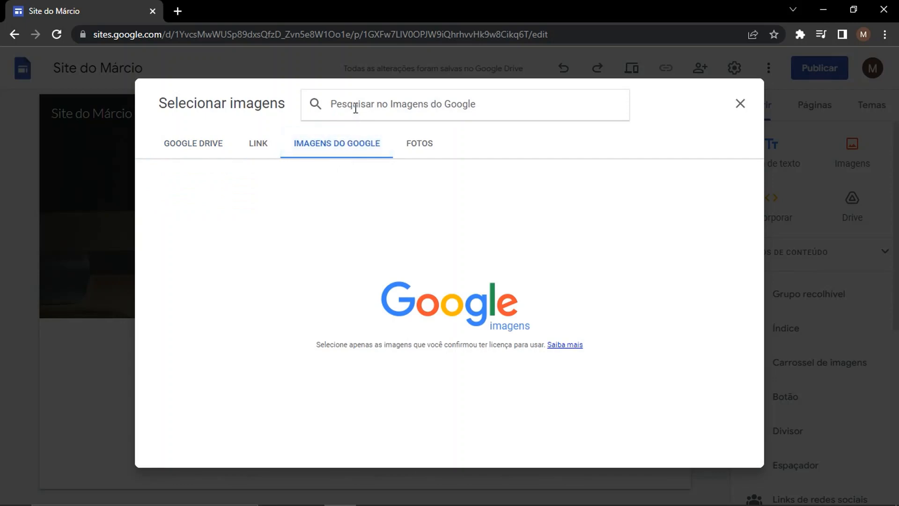
left_click(355, 108)
type("home")
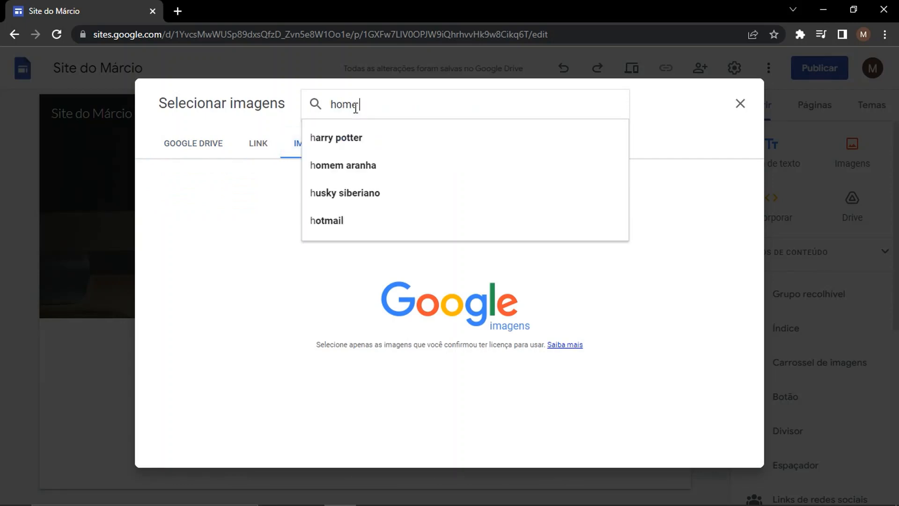
type(" office")
key("Return")
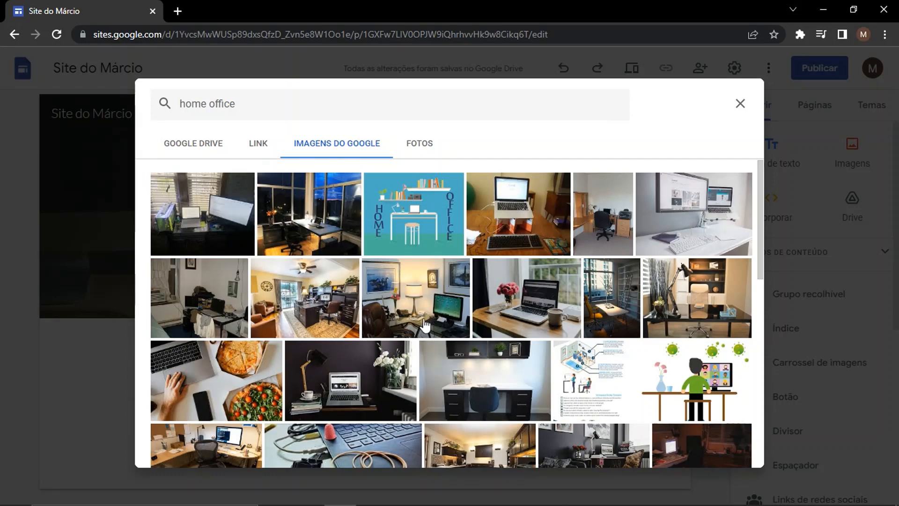
- Add two "home office" photos from Google Images to the carousel: the lamp-lit desk and the laptop with white flowers
left_click(425, 325)
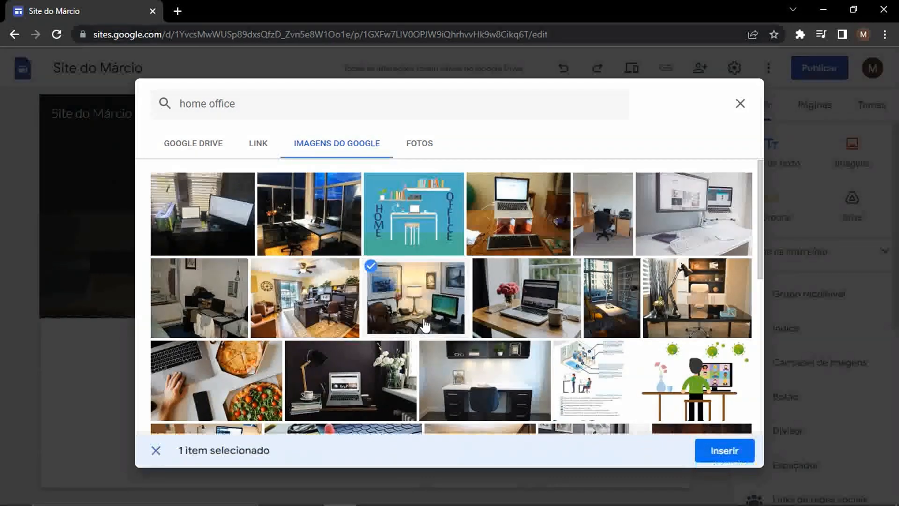
left_click(721, 450)
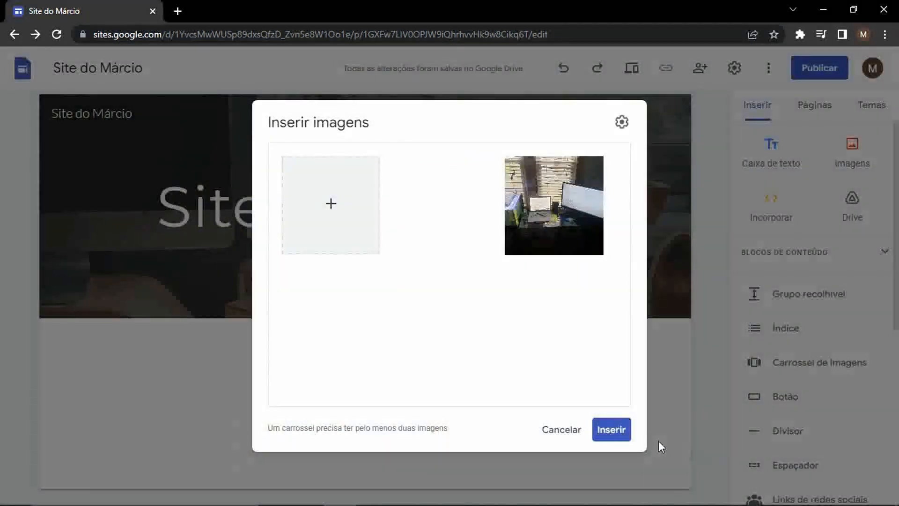
left_click(331, 205)
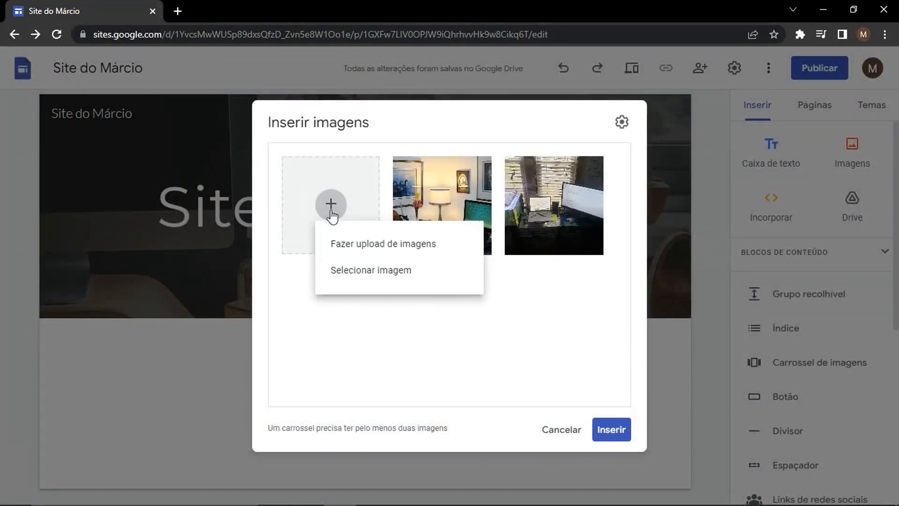
left_click(359, 274)
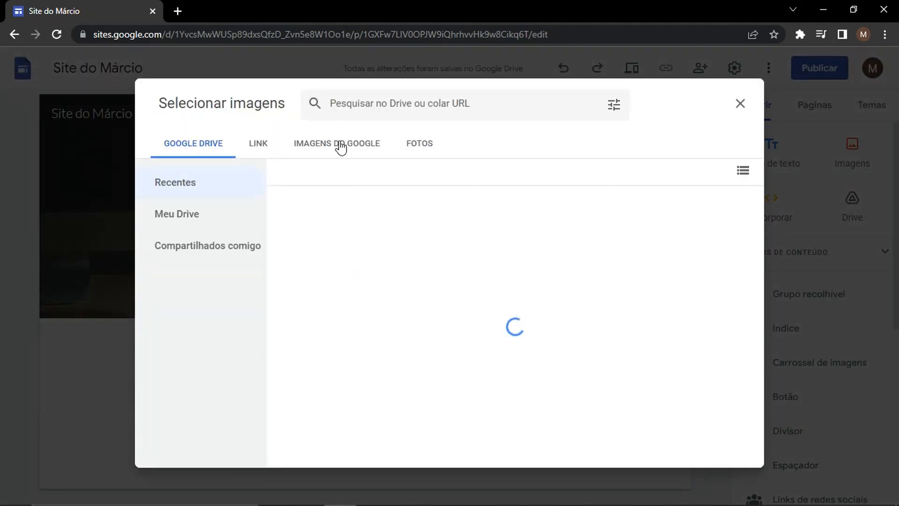
left_click(339, 145)
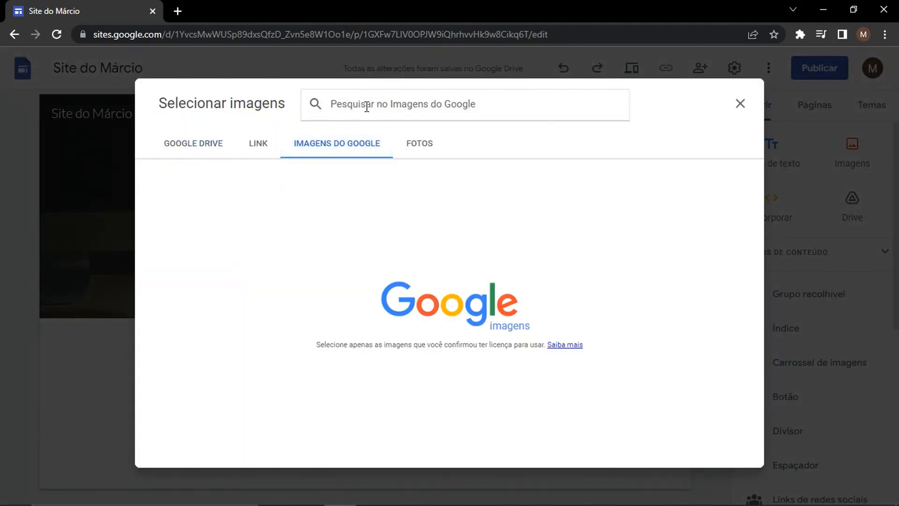
type("home")
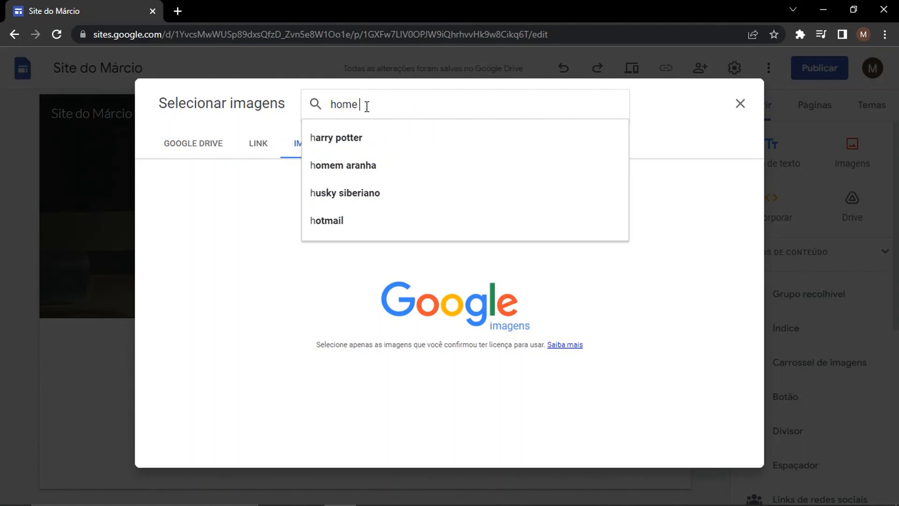
type(" office")
key("Return")
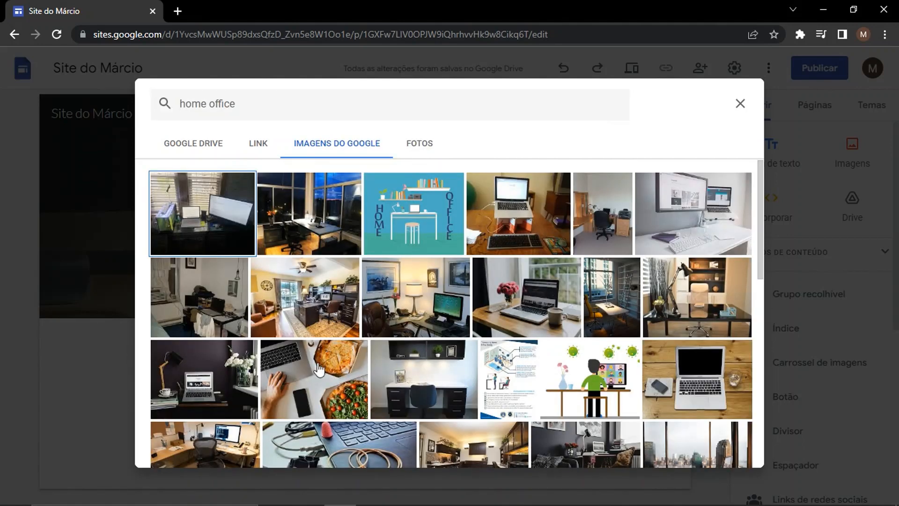
left_click(225, 391)
left_click(726, 452)
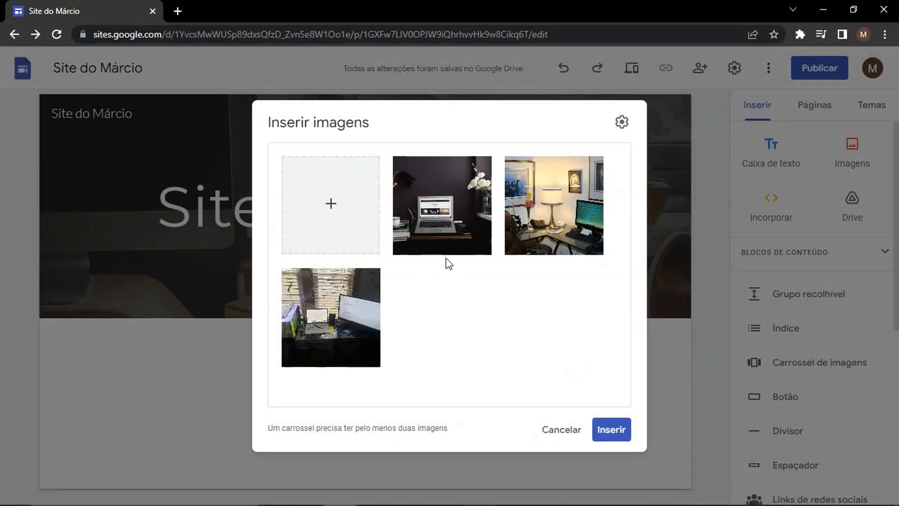
- Examine the text options offered for the laptop photo in the carousel
mouse_move(358, 351)
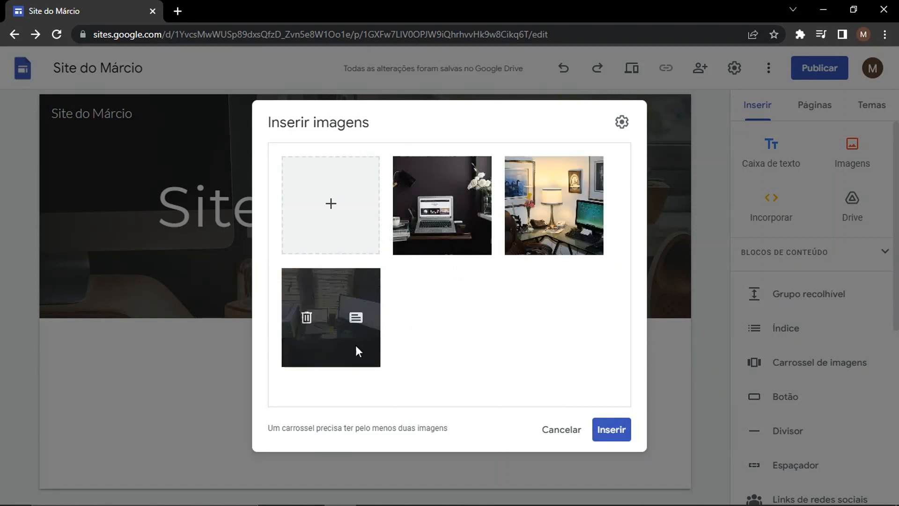
mouse_move(487, 209)
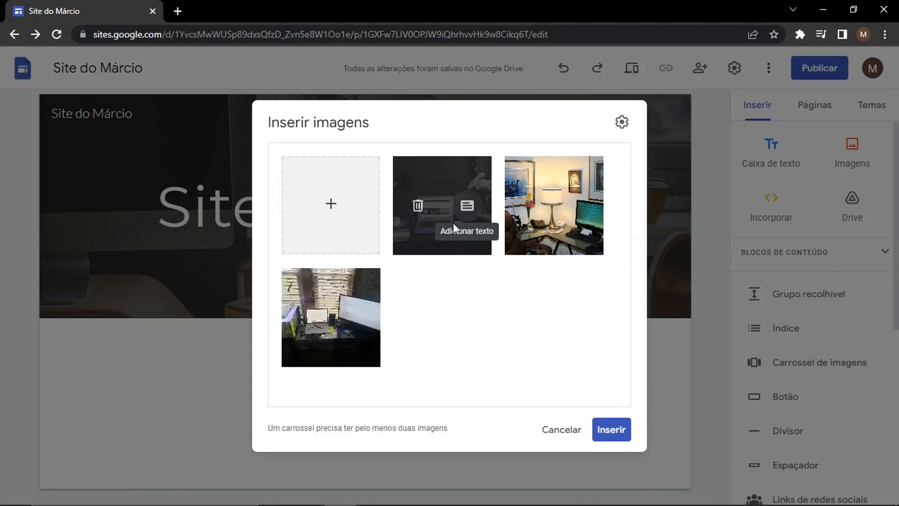
left_click(467, 207)
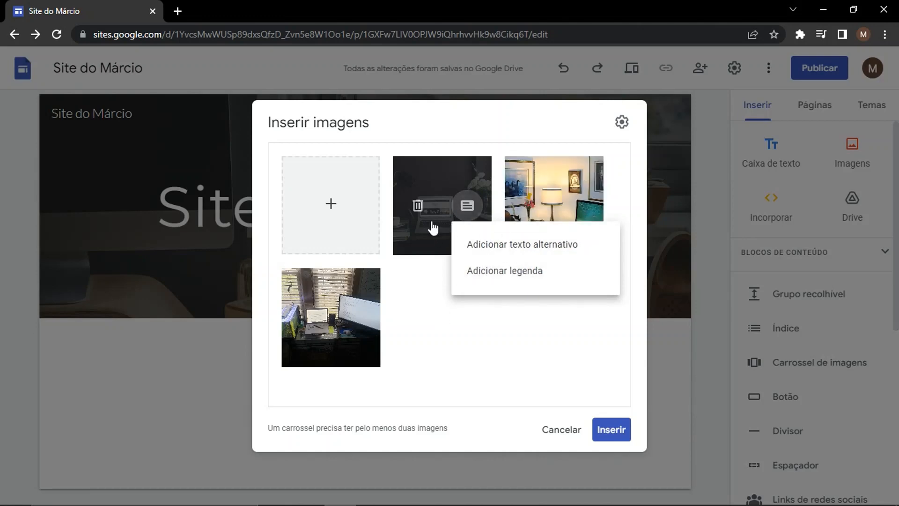
left_click(418, 333)
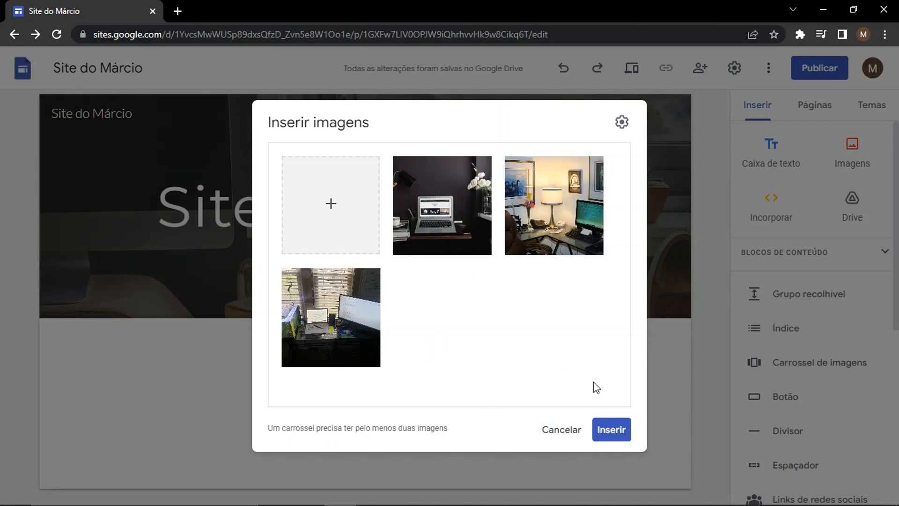
- Enable automatic start with the Média transition speed, keep dots and captions shown, and insert the image carousel
left_click(622, 123)
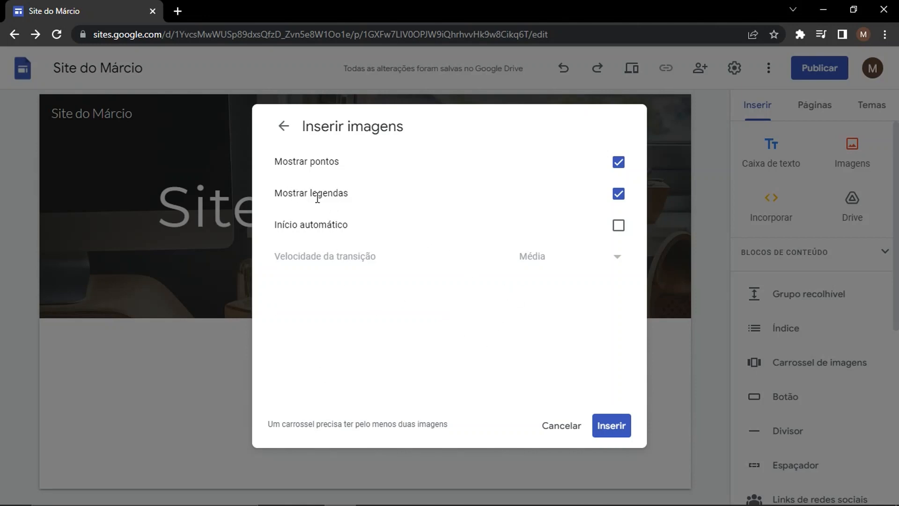
left_click(621, 195)
left_click(619, 195)
left_click(618, 173)
left_click(619, 174)
left_click(618, 226)
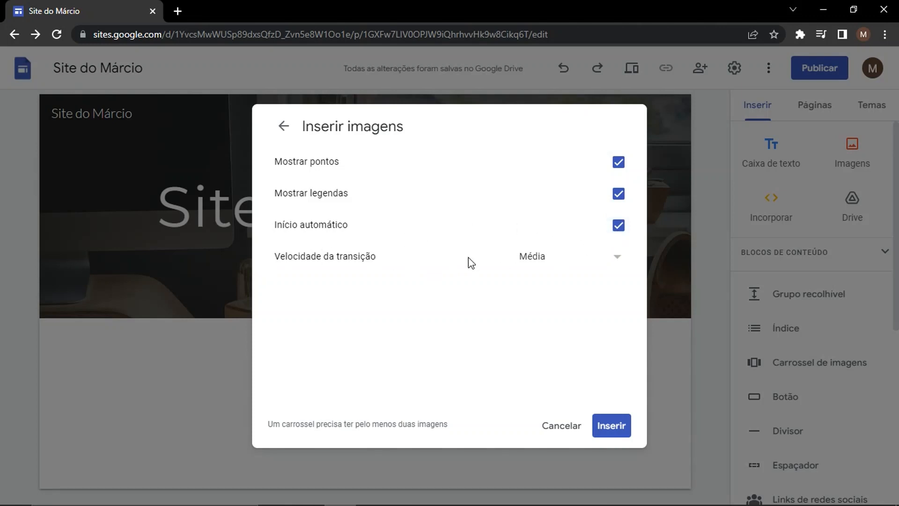
left_click(619, 257)
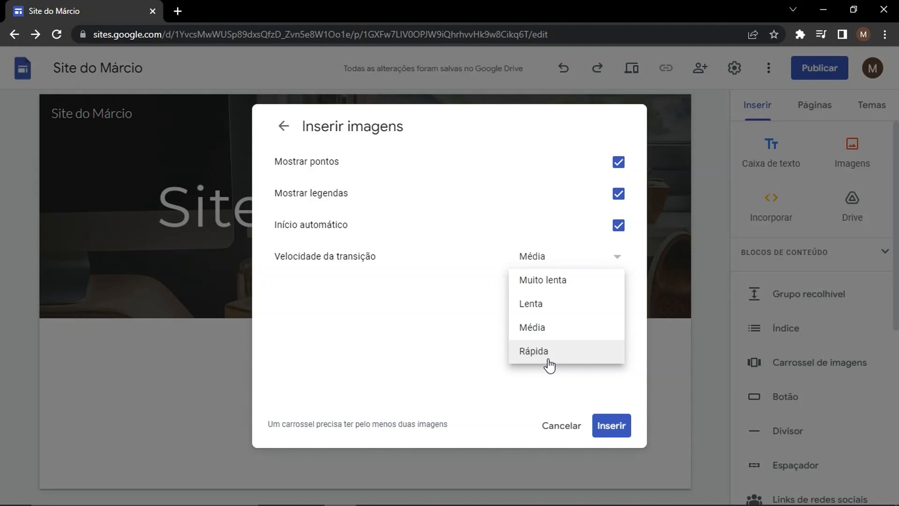
left_click(557, 328)
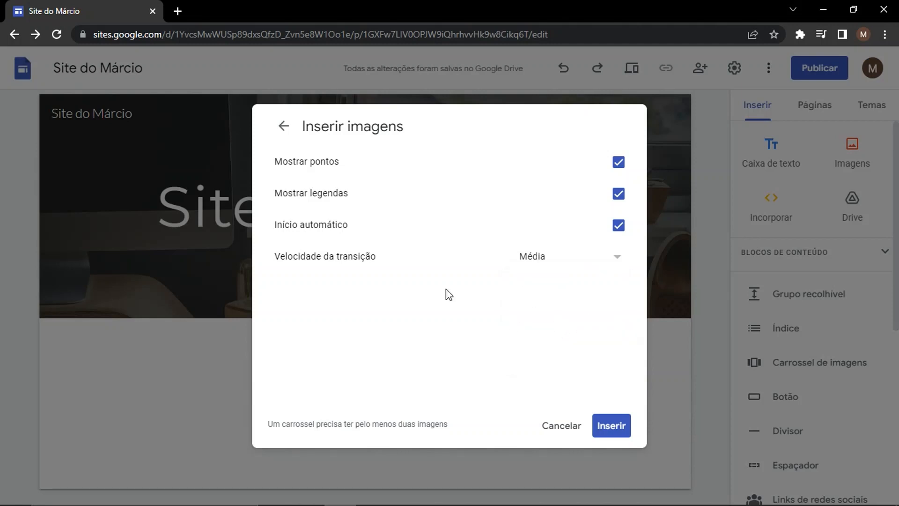
left_click(610, 426)
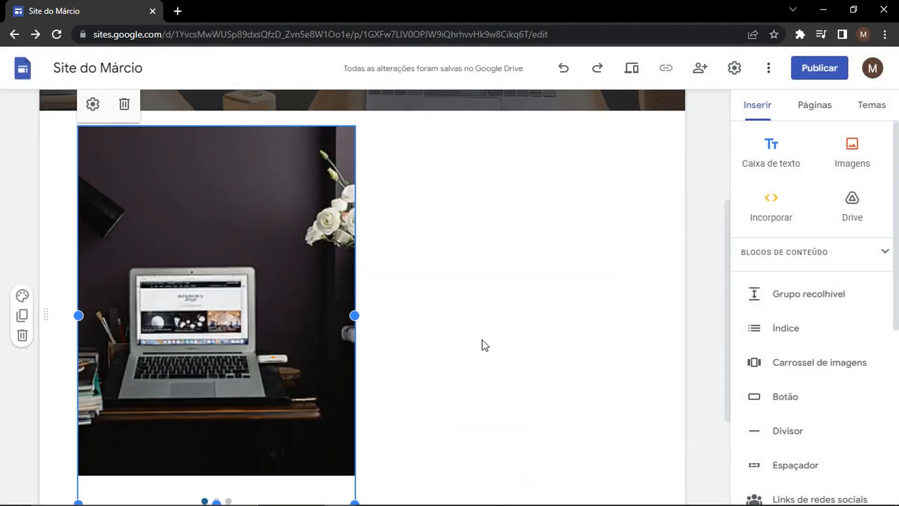
- Preview the site at large-screen size and page through the carousel images
scroll(508, 330, "down", 1)
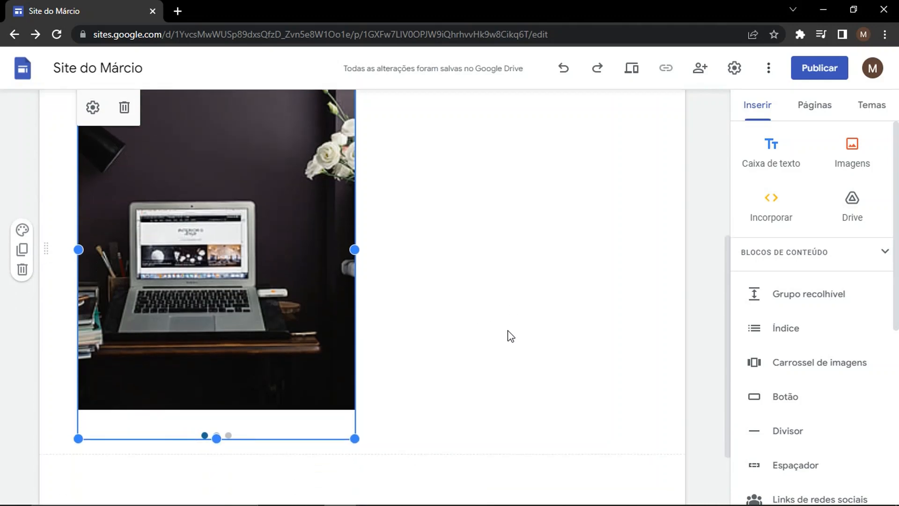
scroll(507, 331, "up", 1)
scroll(508, 331, "down", 1)
left_click(631, 69)
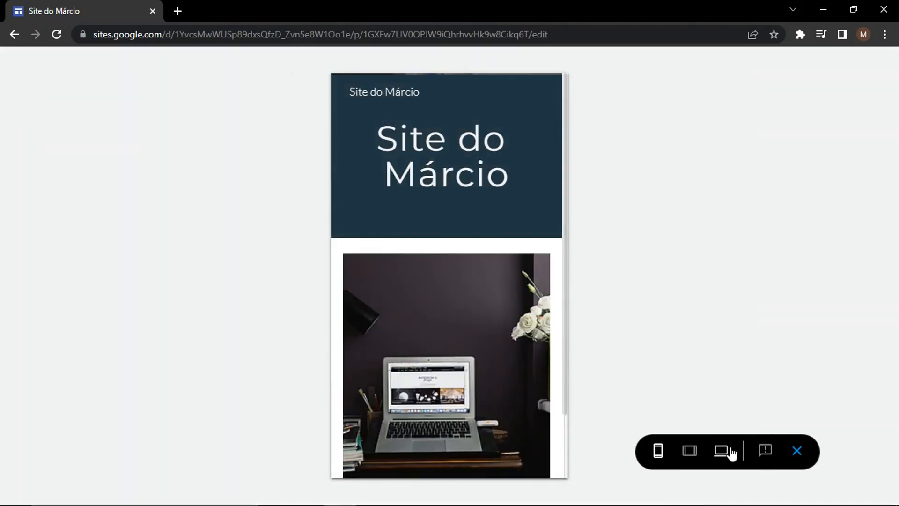
left_click(721, 451)
scroll(732, 389, "down", 4)
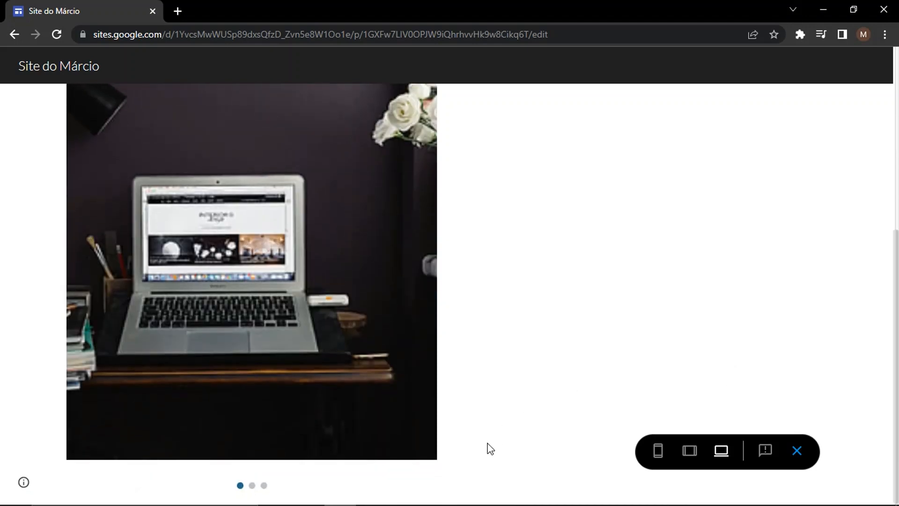
left_click(240, 485)
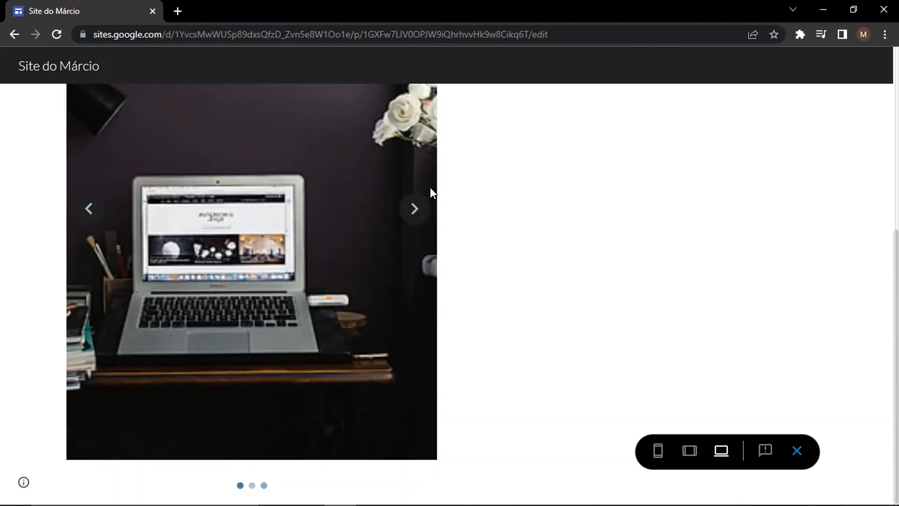
left_click(411, 215)
left_click(411, 217)
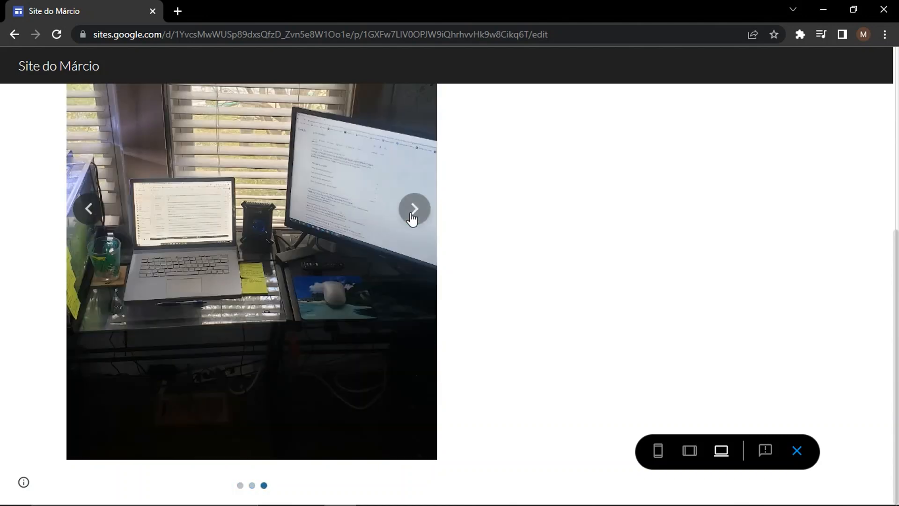
left_click(411, 216)
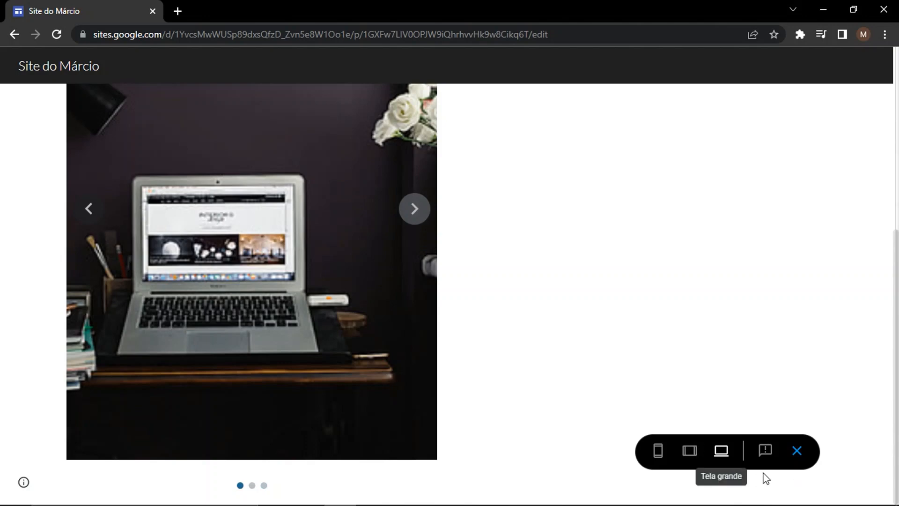
- Preview the carousel at phone size, page through its images and exit the preview
left_click(658, 452)
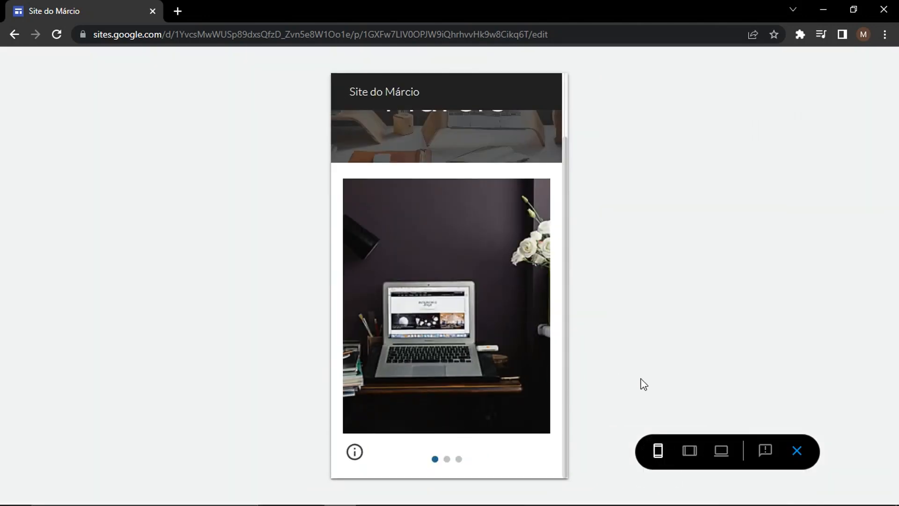
left_click(540, 318)
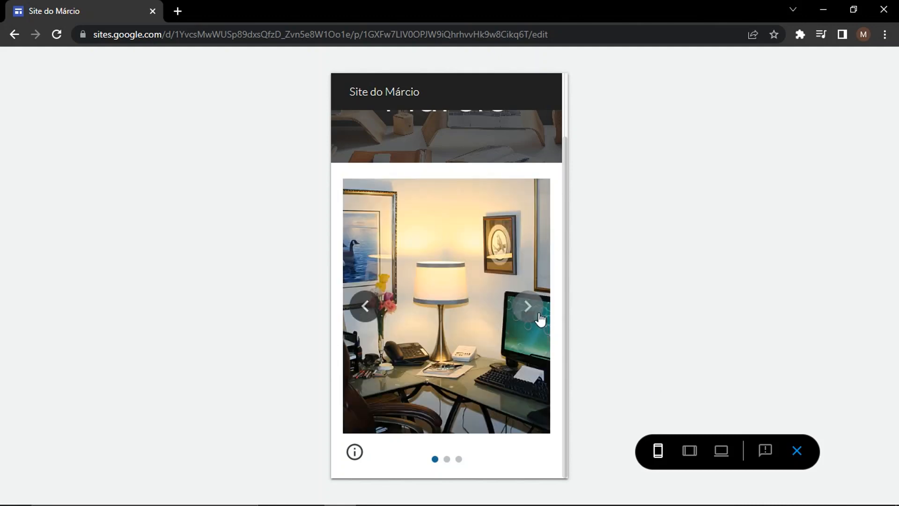
left_click(540, 318)
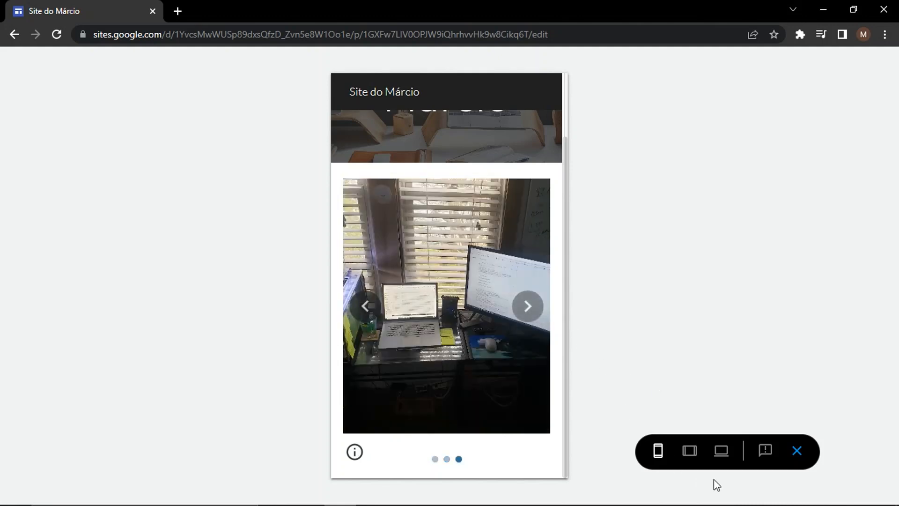
left_click(721, 451)
left_click(796, 453)
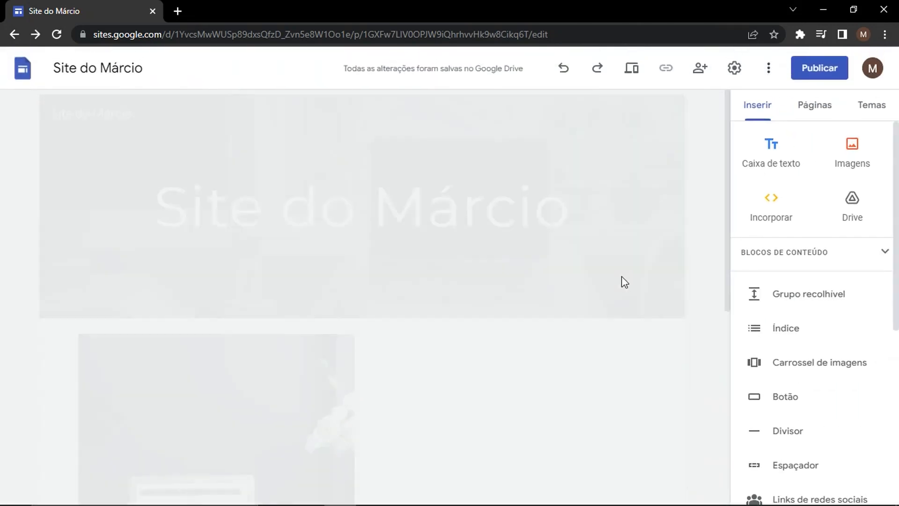
- Centre the image carousel in its section and widen it on both sides to span the full content width
scroll(438, 410, "down", 5)
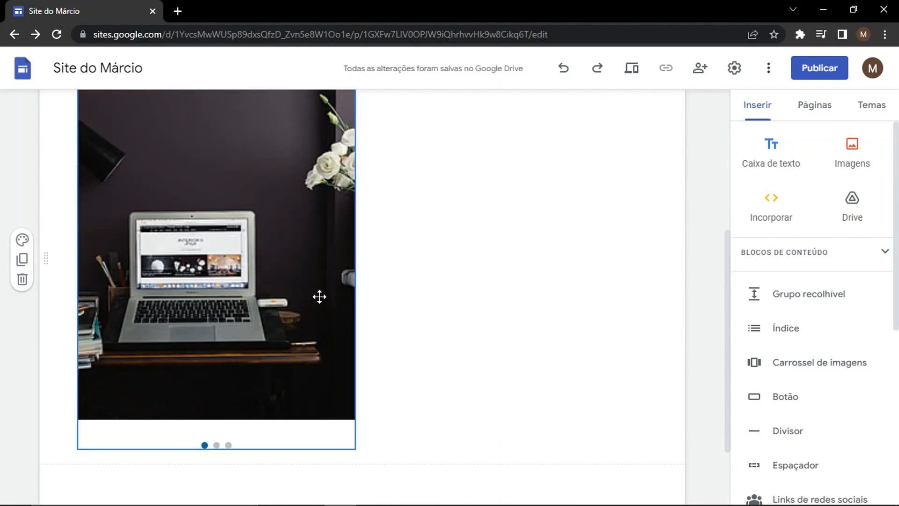
left_click_drag(317, 296, 395, 215)
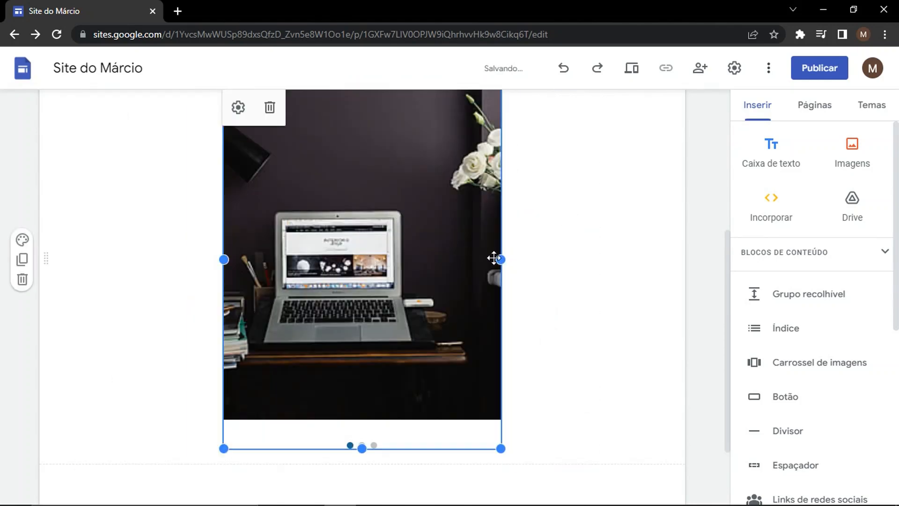
left_click_drag(501, 259, 646, 259)
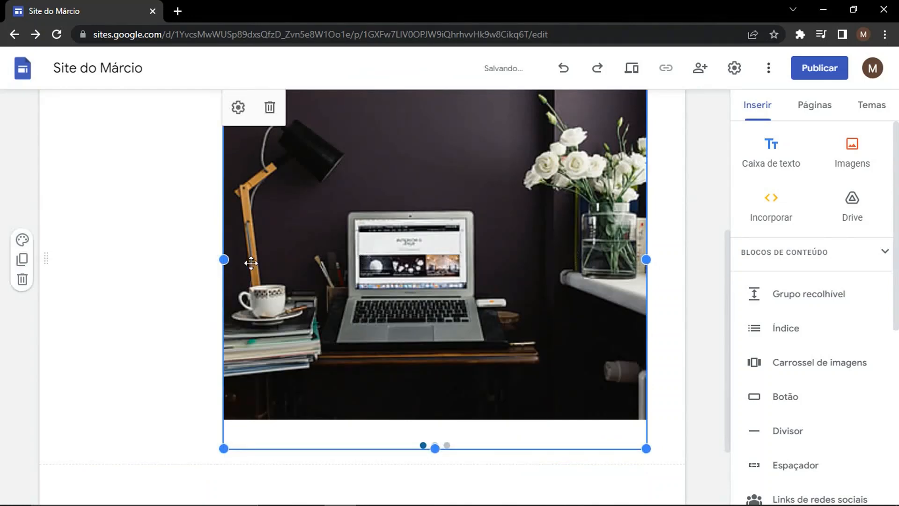
left_click_drag(224, 260, 75, 259)
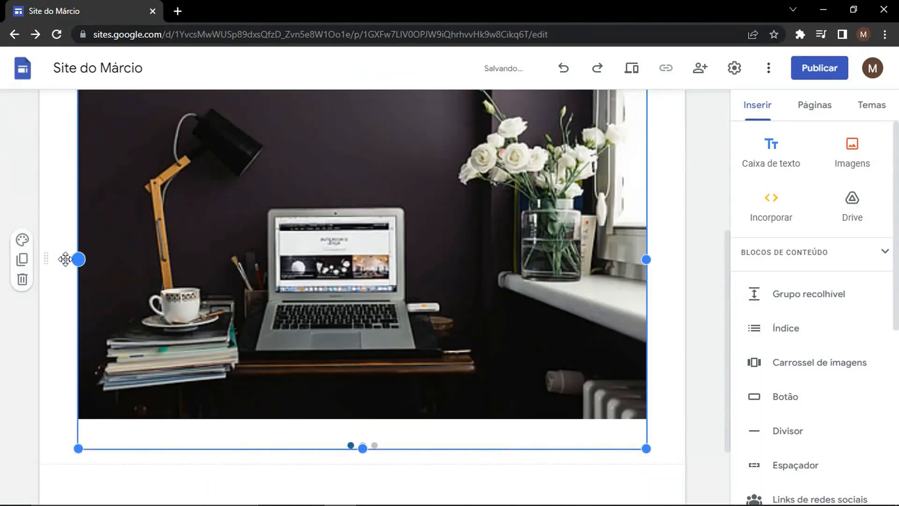
left_click(492, 485)
- Preview the widened carousel at large-screen and phone sizes, and return to the editor
left_click(623, 70)
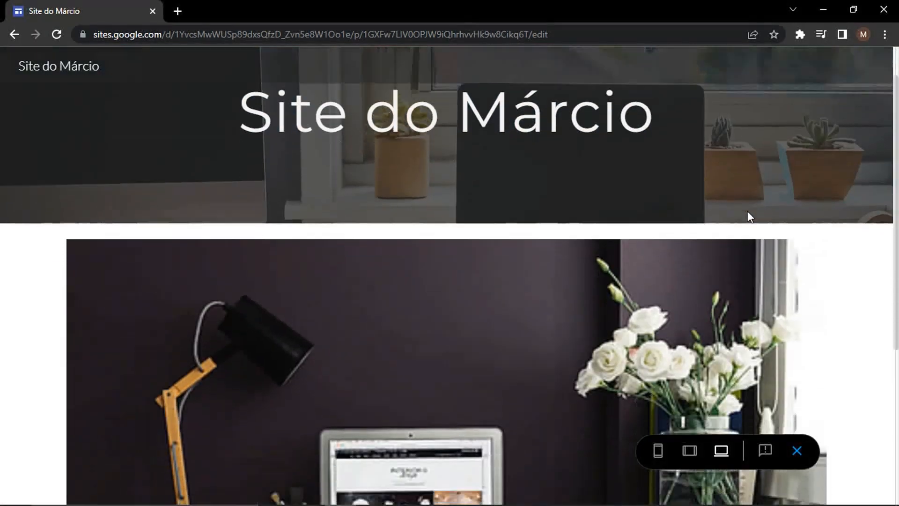
scroll(747, 211, "down", 3)
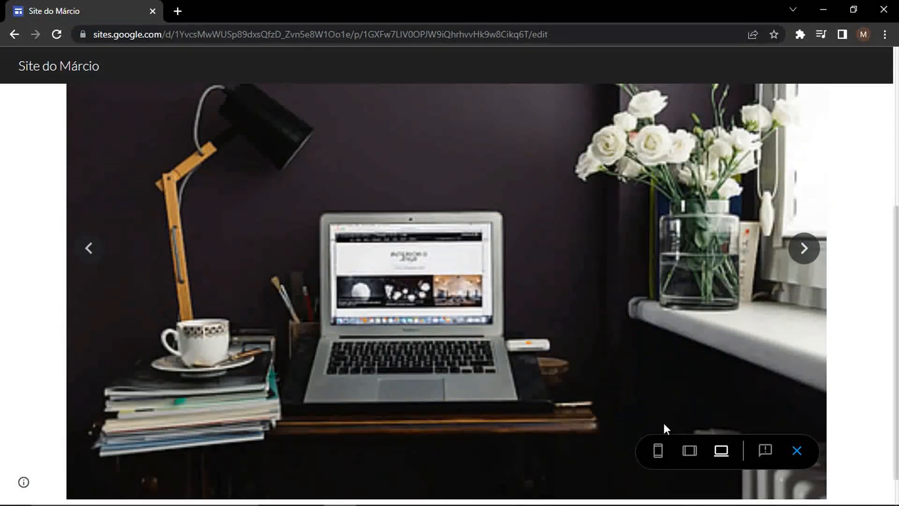
left_click(659, 454)
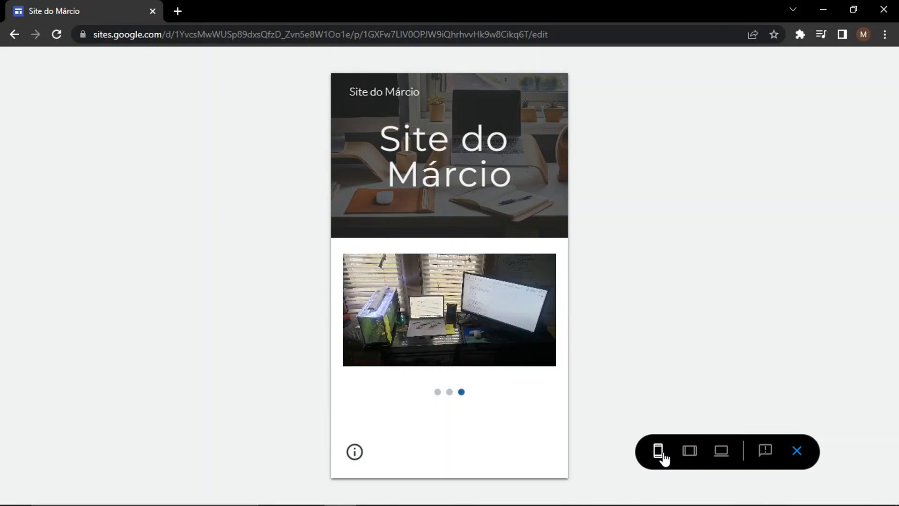
left_click(797, 451)
scroll(465, 406, "down", 5)
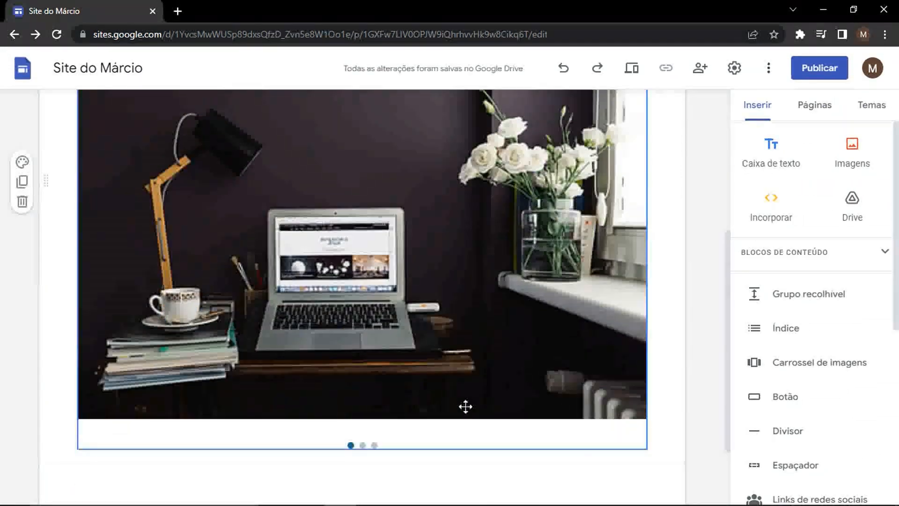
- Turn off the dots and captions in the image carousel's settings and update the carousel
scroll(565, 276, "up", 3)
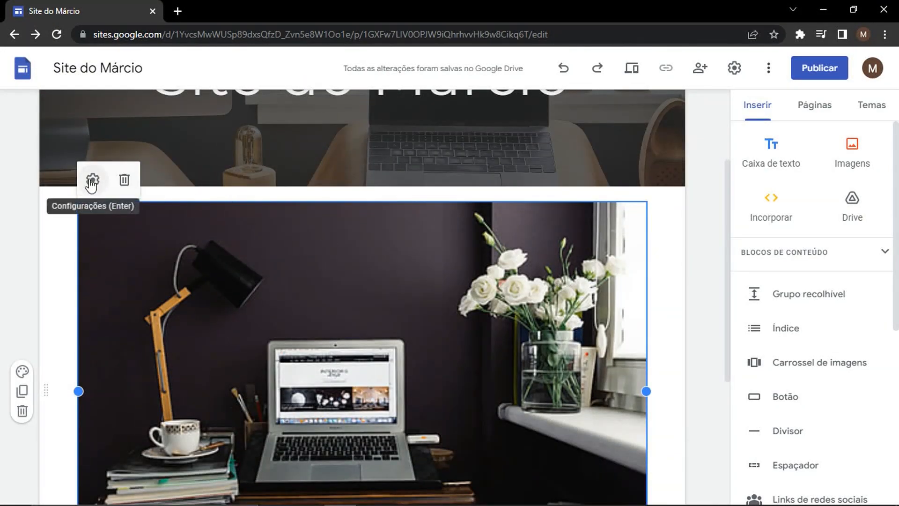
left_click(91, 182)
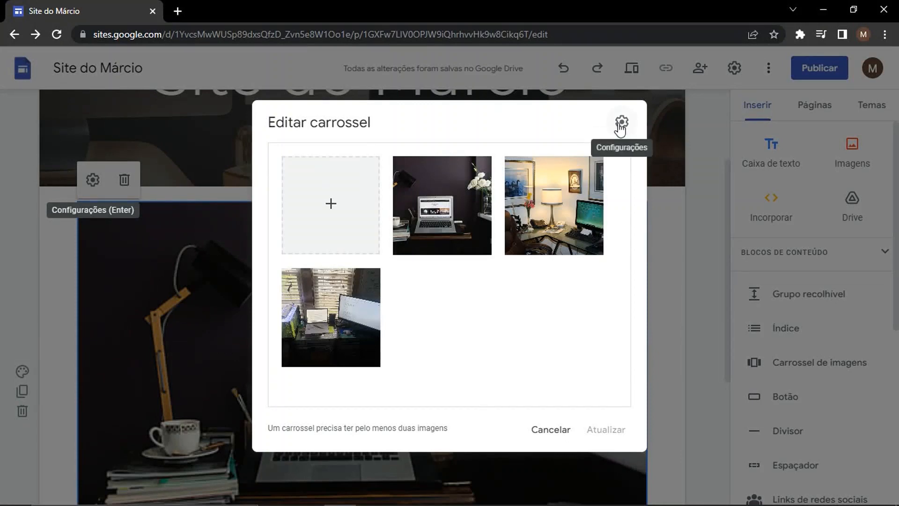
left_click(621, 124)
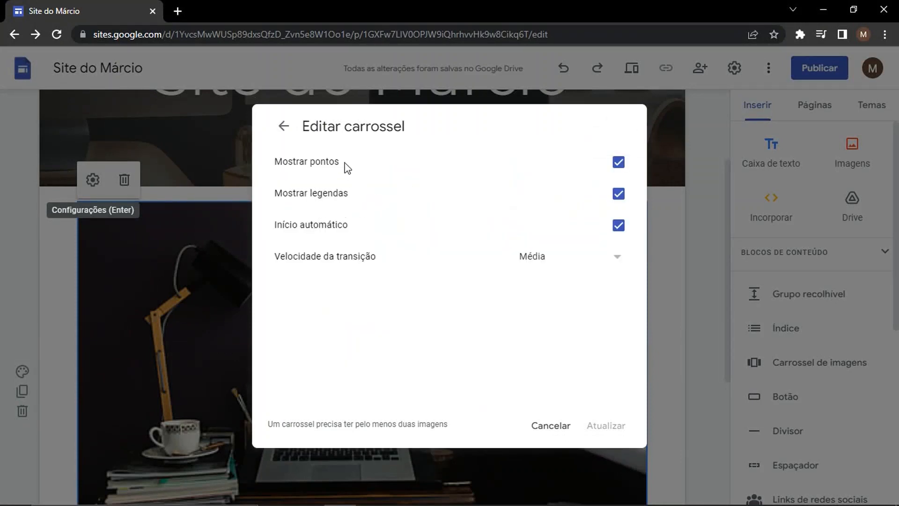
left_click(618, 164)
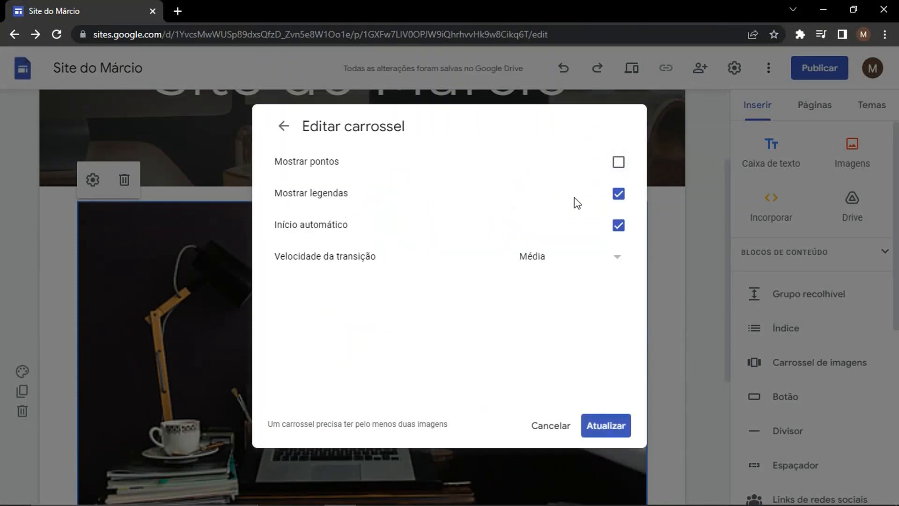
left_click(617, 199)
left_click(607, 426)
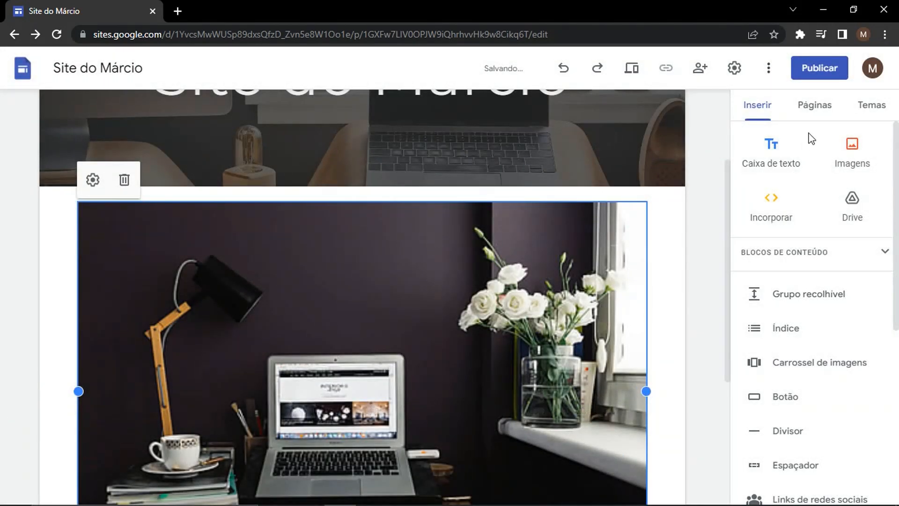
- Preview the updated carousel at phone and large-screen sizes, and return to the editor
left_click(633, 70)
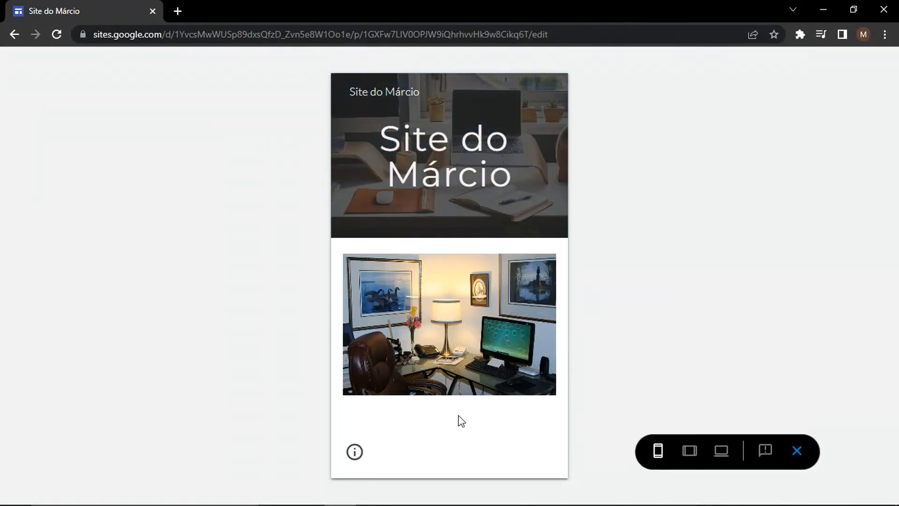
left_click(720, 450)
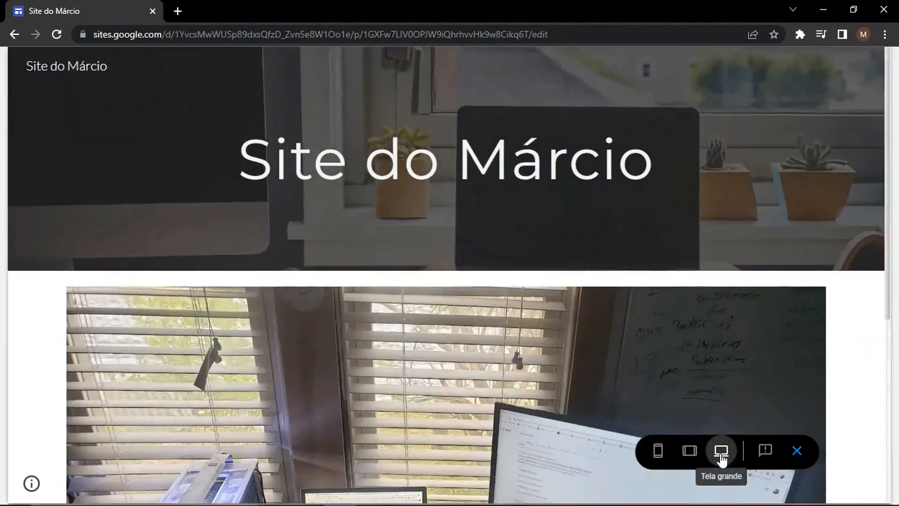
scroll(868, 392, "down", 4)
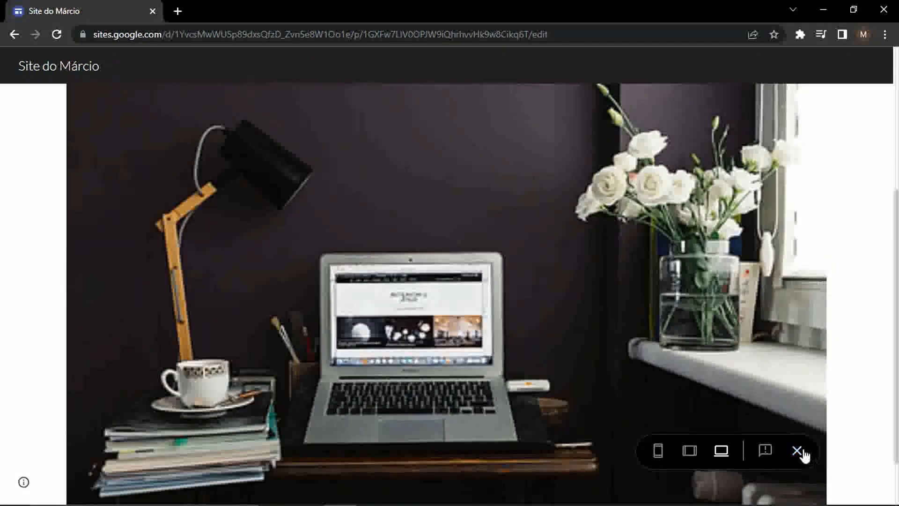
left_click(798, 450)
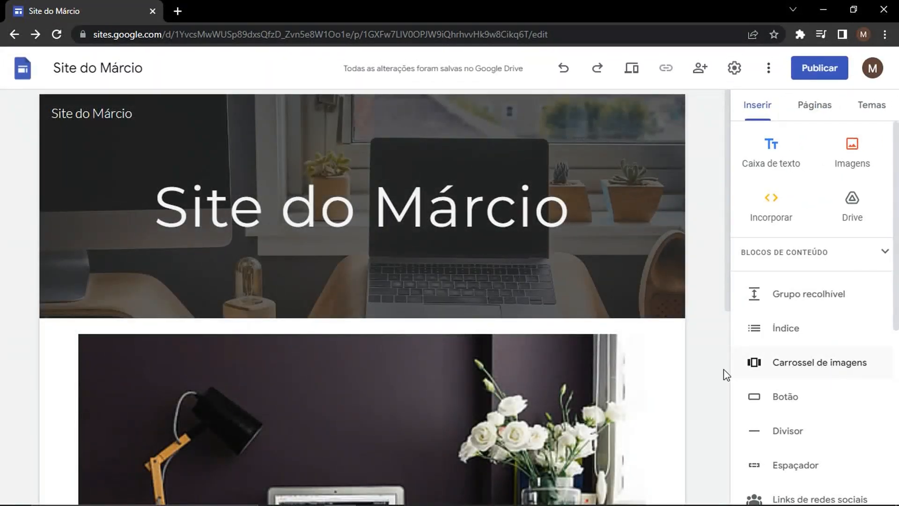
- Try section colours Estilo 3 and Estilo 2 on the carousel section, and restore Estilo 1
scroll(495, 367, "down", 4)
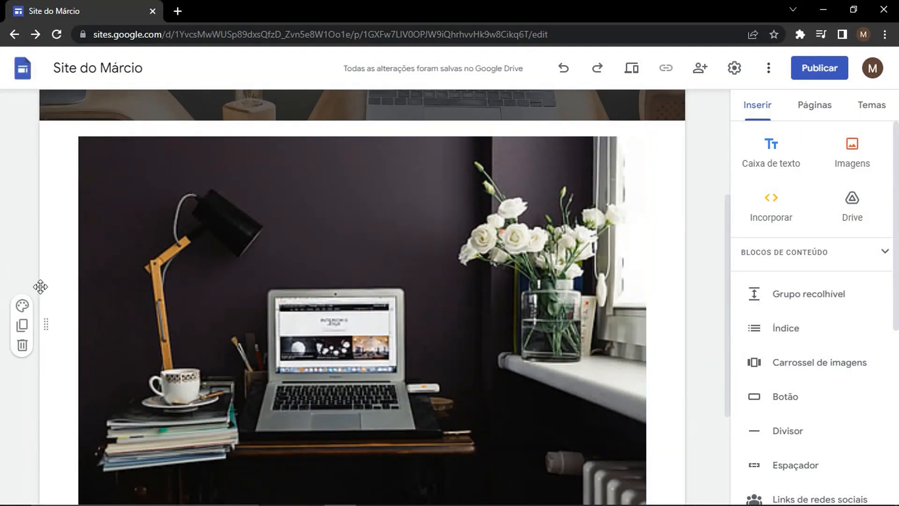
left_click(21, 309)
left_click(55, 397)
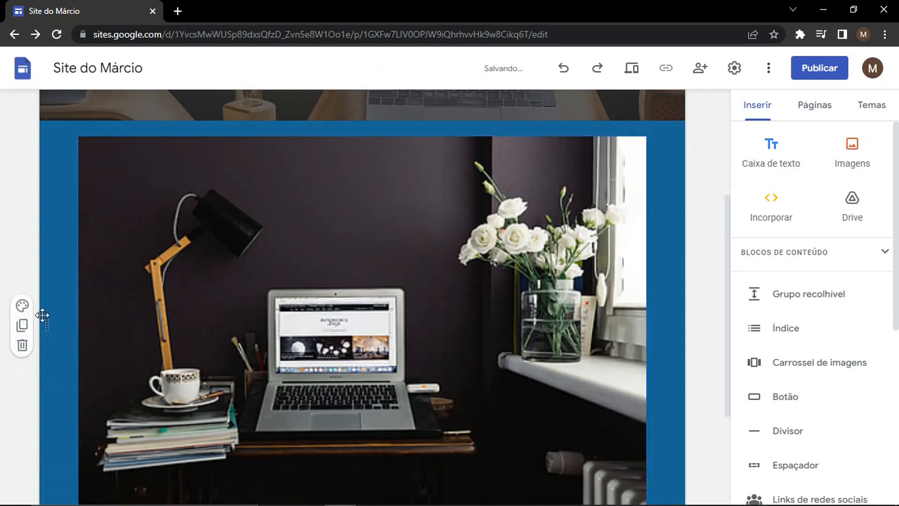
left_click(22, 306)
left_click(50, 334)
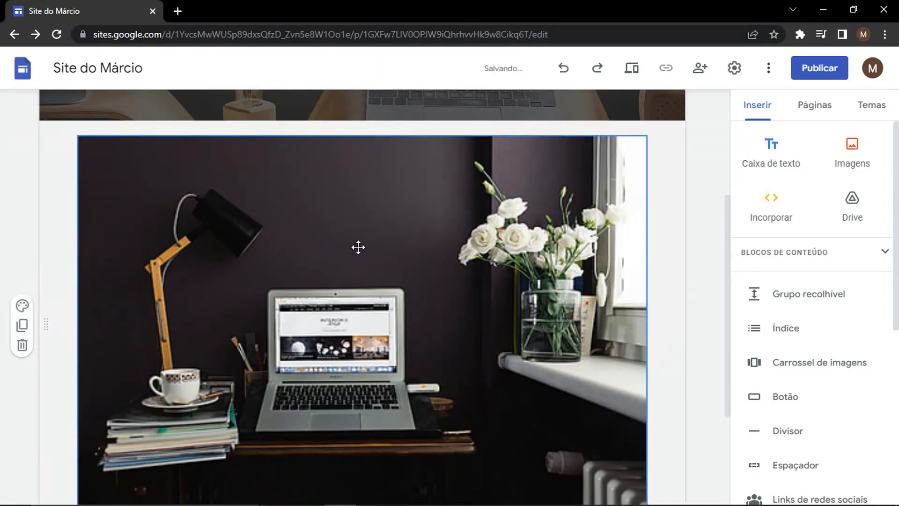
left_click(21, 305)
left_click(61, 342)
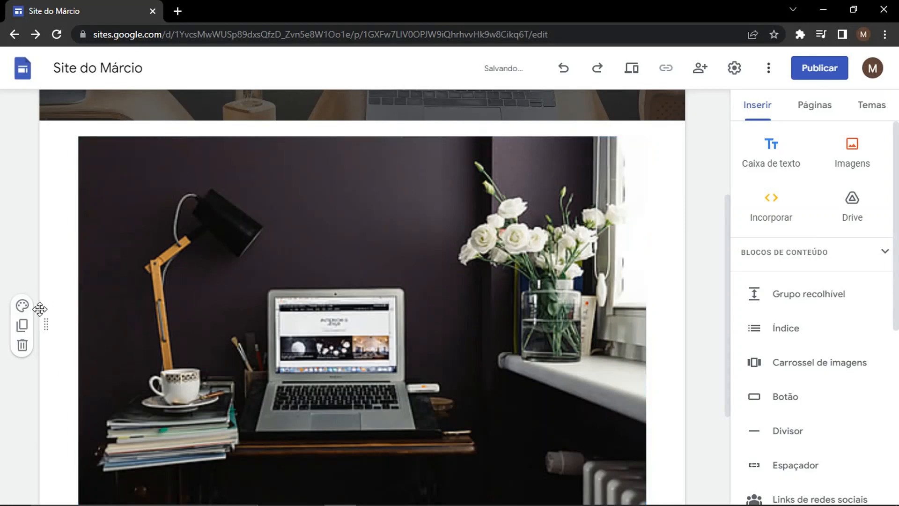
left_click(22, 305)
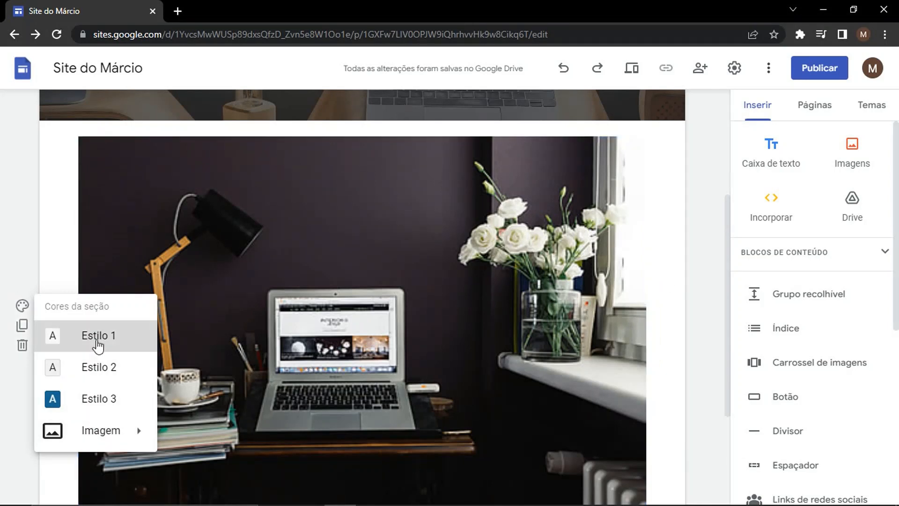
- Delete the carousel section and insert a button named Download that links to the site page erewrtert
left_click(22, 347)
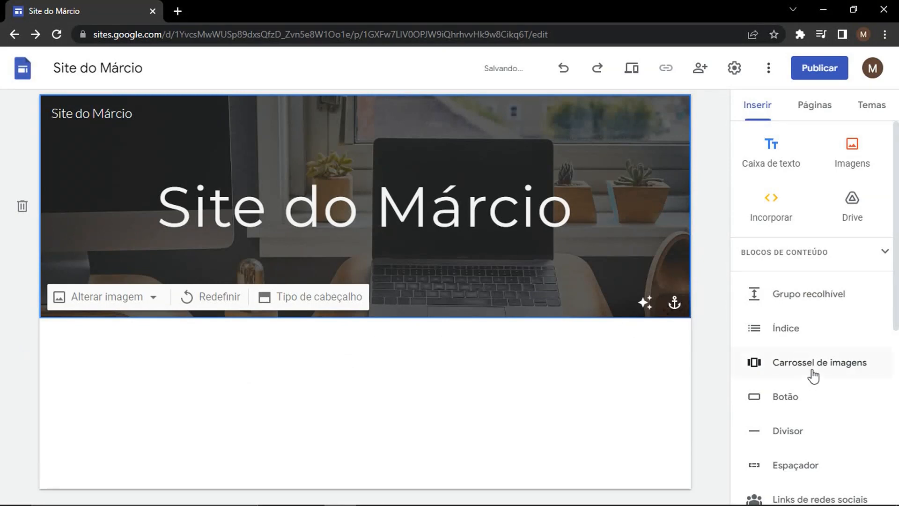
left_click(776, 402)
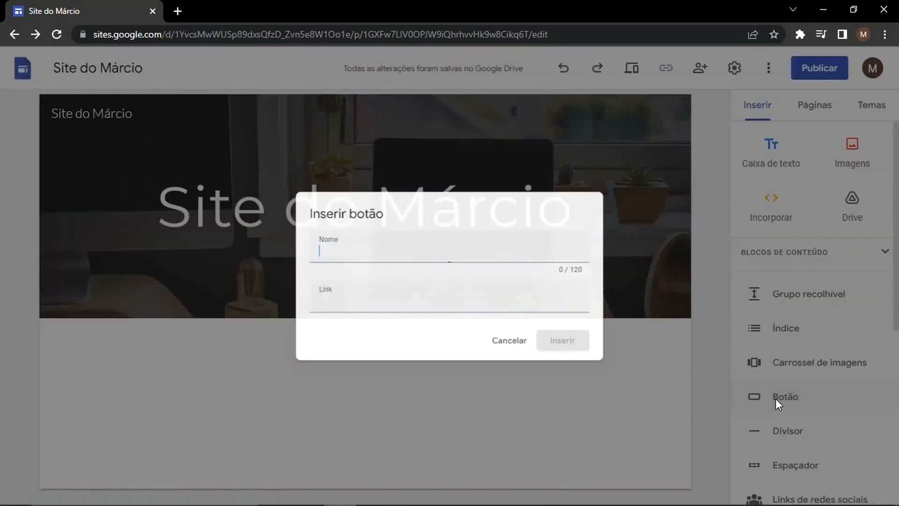
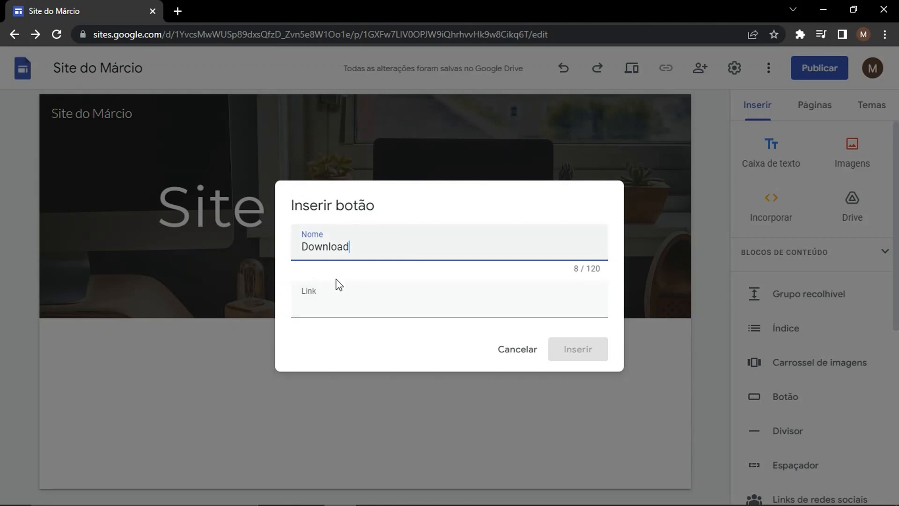
left_click(323, 300)
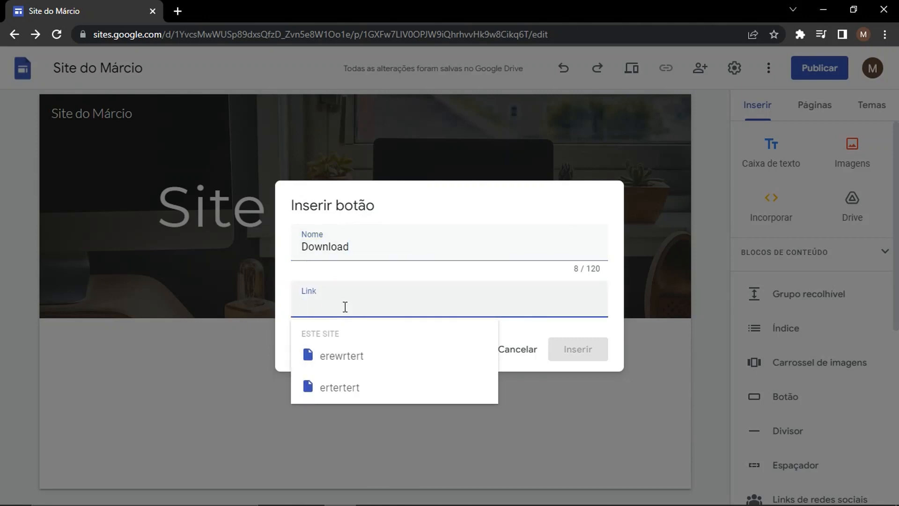
left_click(338, 355)
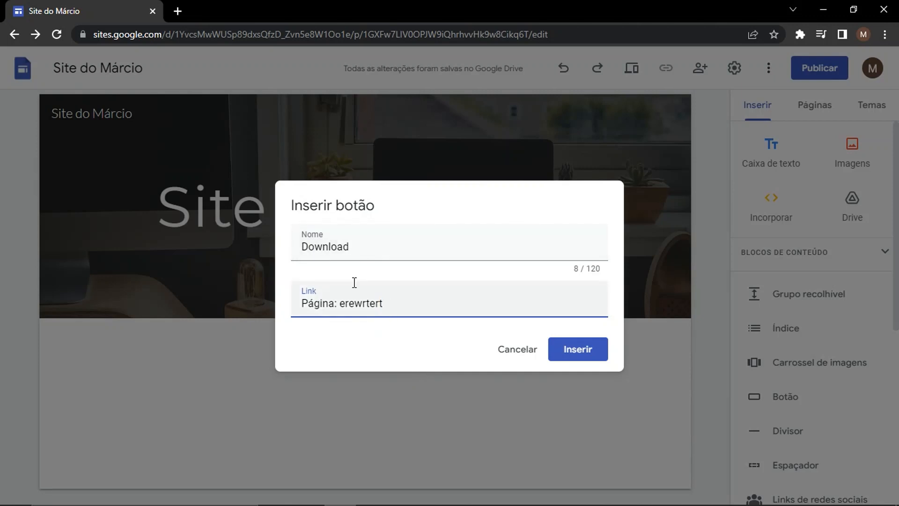
left_click(565, 359)
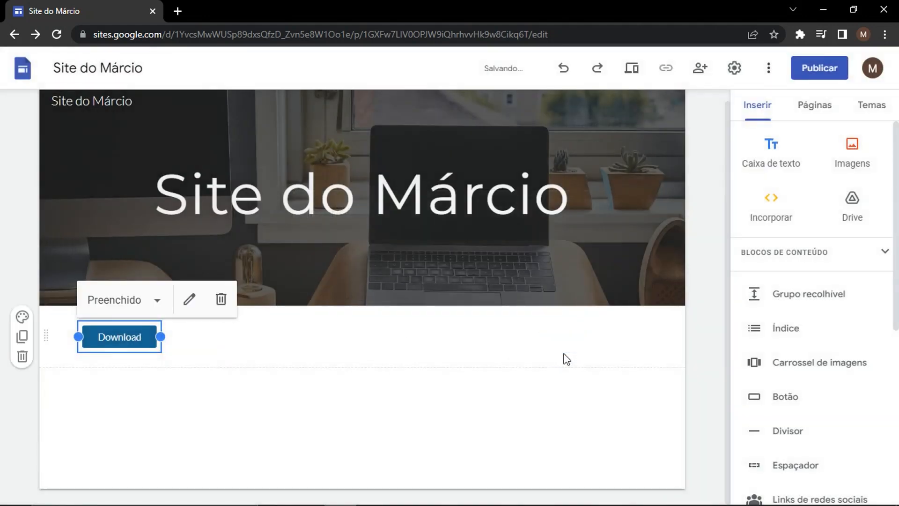
- Widen the Download button by extending its right edge
left_click(127, 377)
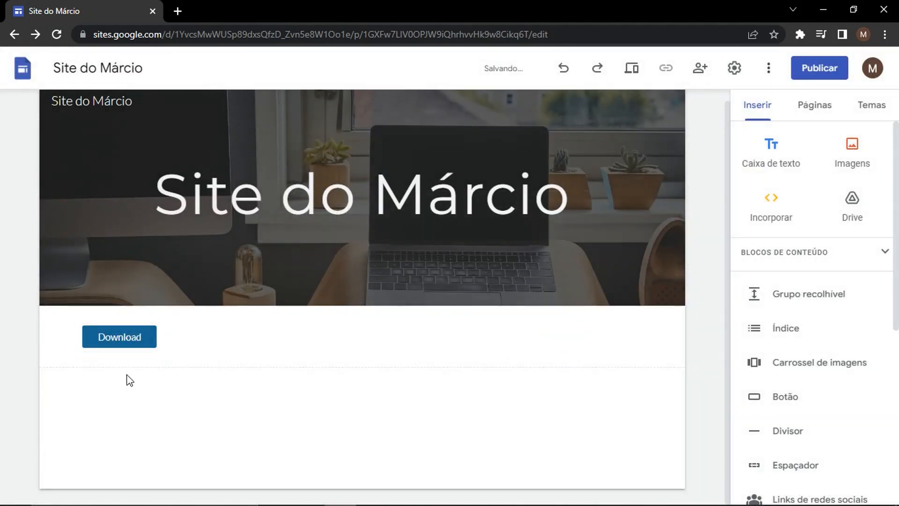
left_click(110, 338)
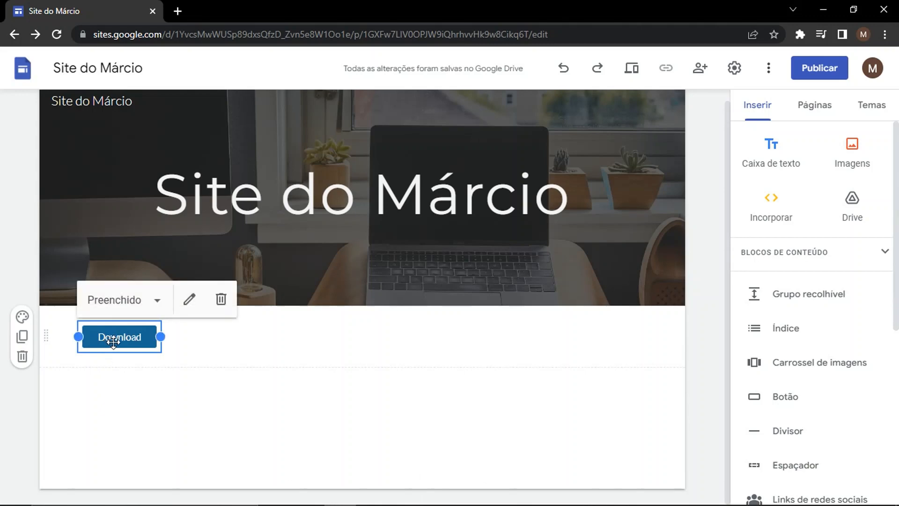
left_click_drag(156, 338, 224, 356)
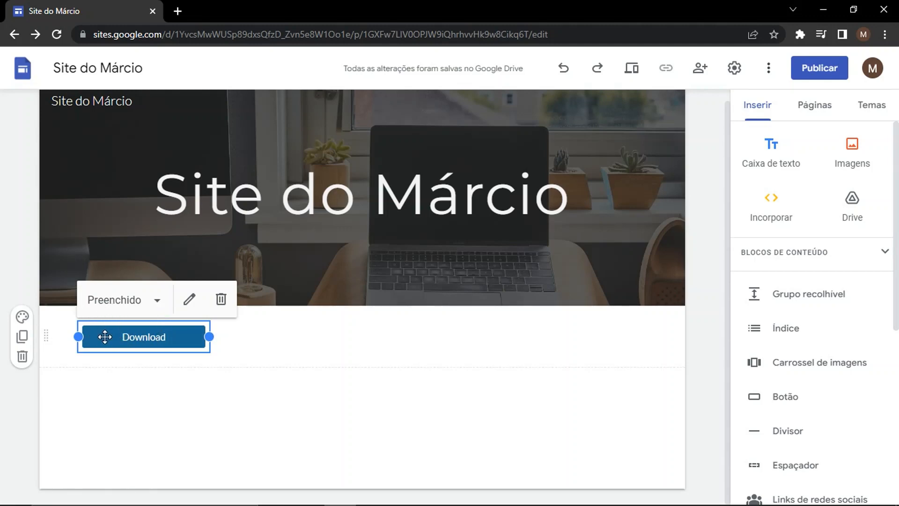
- Try the pink and black colours of the Simples theme, and restore its blue colour
left_click(866, 105)
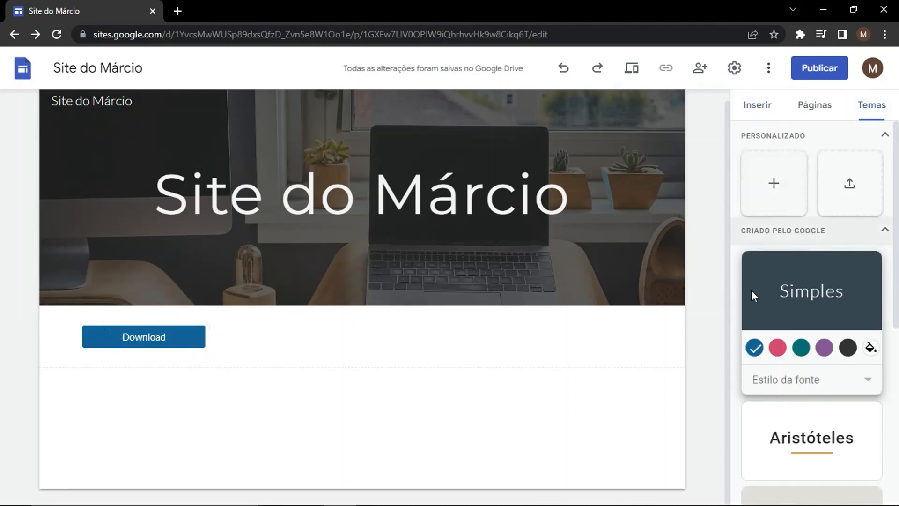
left_click(776, 348)
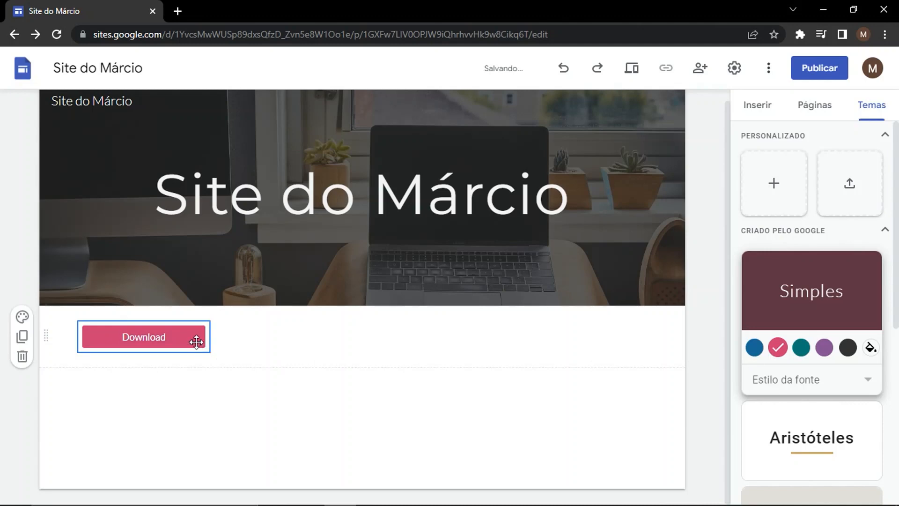
left_click(847, 348)
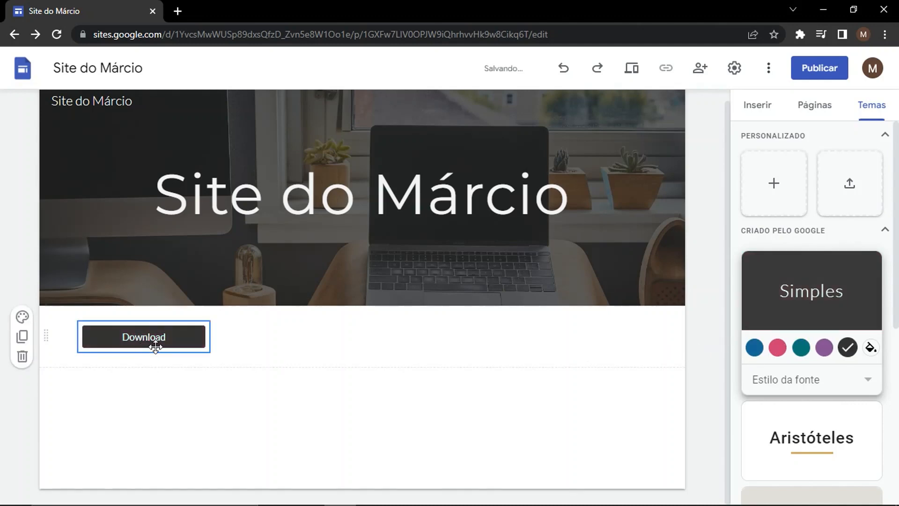
left_click(754, 347)
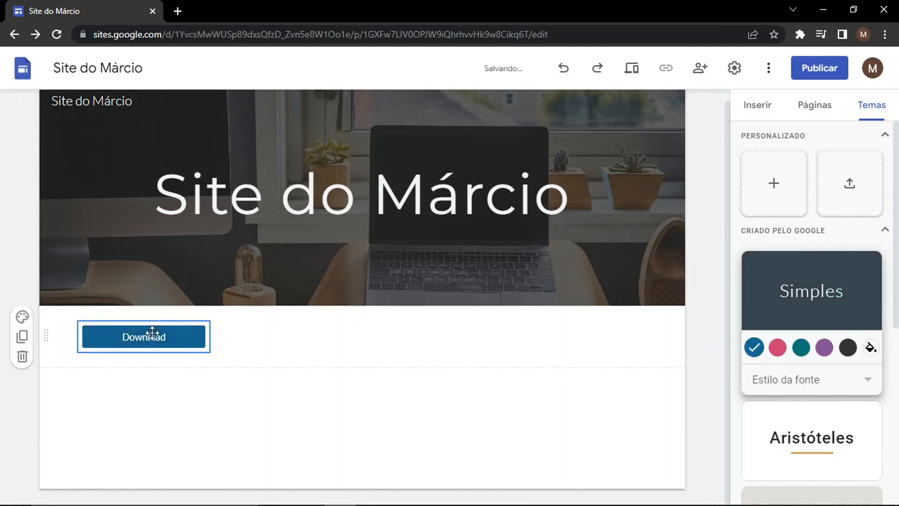
left_click(754, 104)
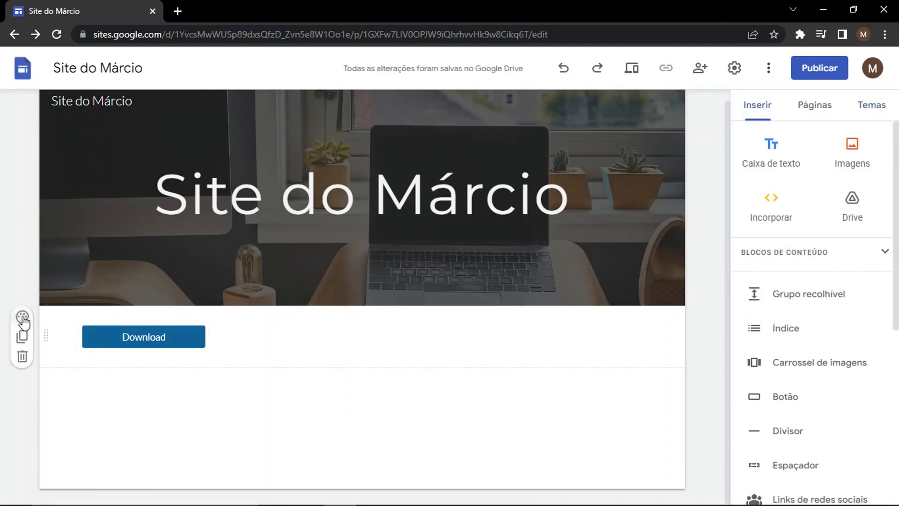
- Try the Contornado style on the Download button
left_click(22, 317)
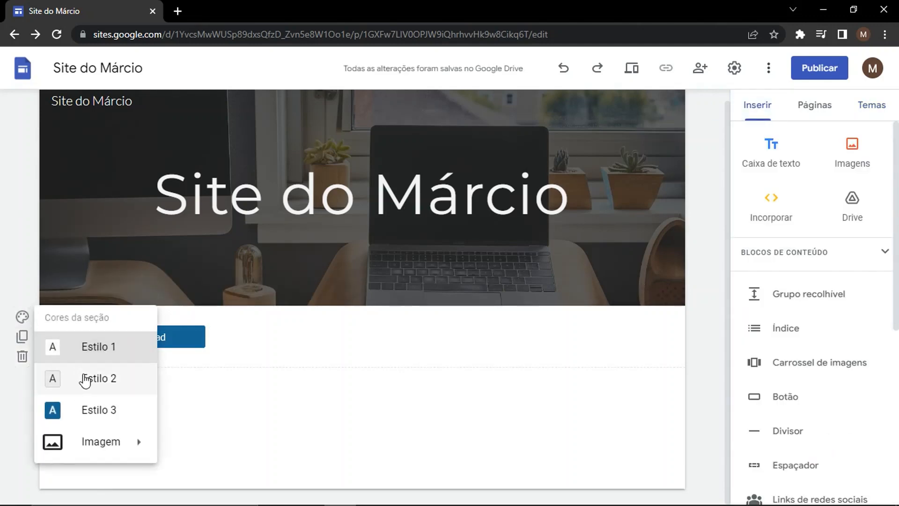
left_click(183, 337)
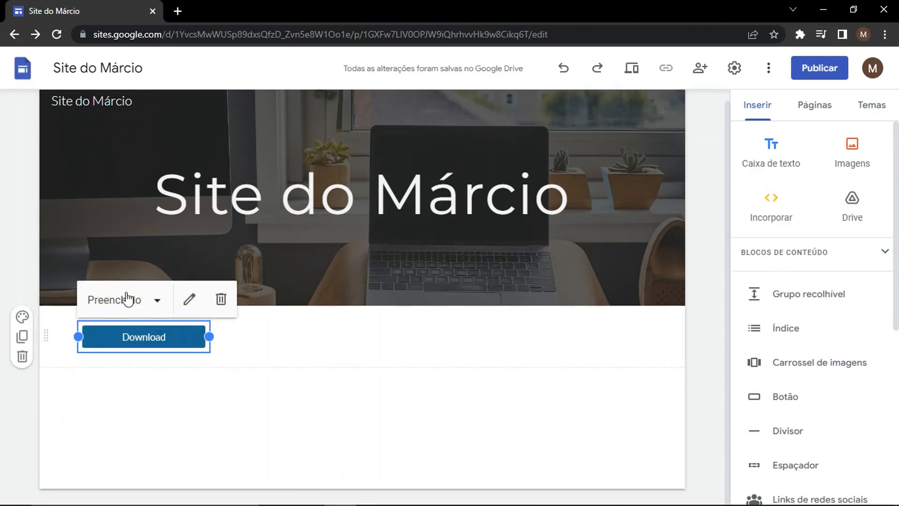
left_click(128, 299)
left_click(131, 377)
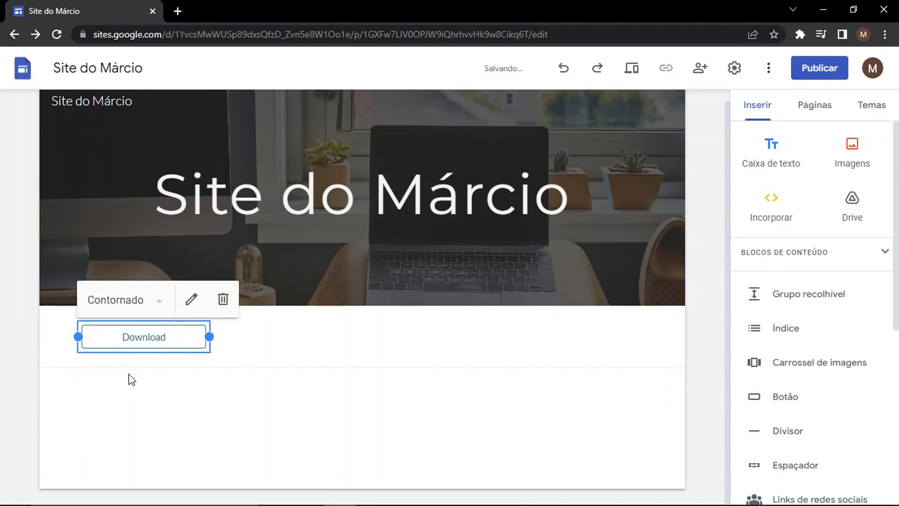
left_click(187, 395)
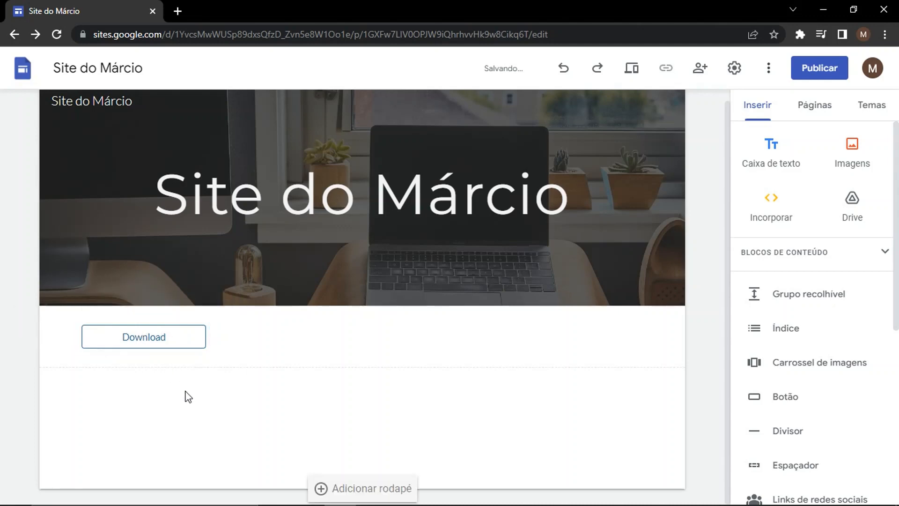
- Set the Download button's style to Texto
left_click(140, 337)
left_click(140, 318)
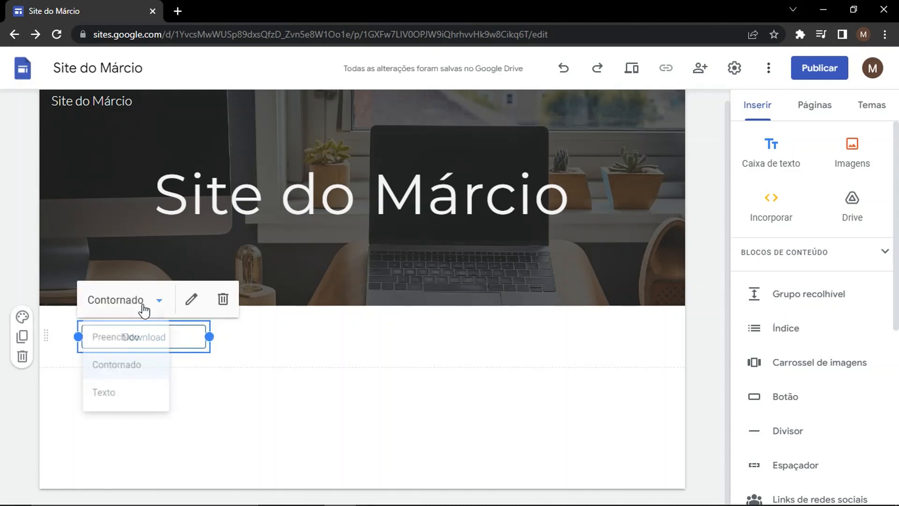
left_click(131, 407)
left_click(161, 413)
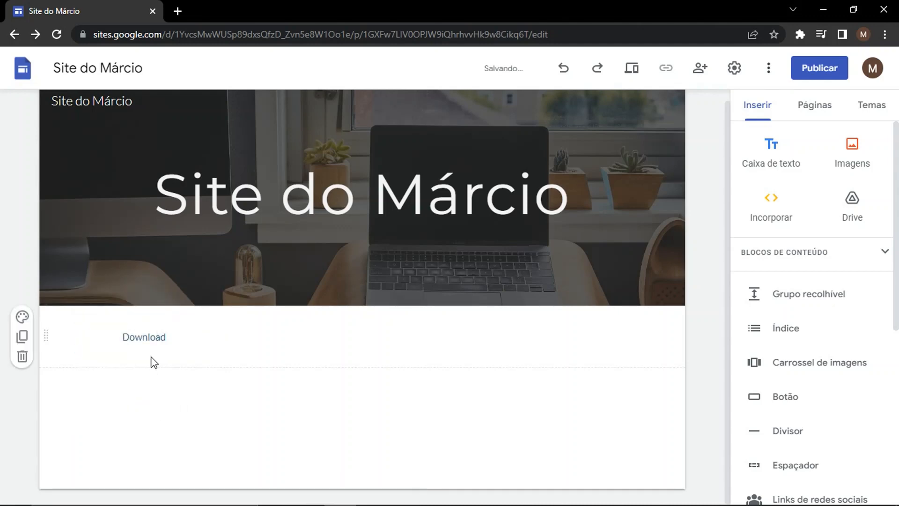
- Preview the page with the Download button in the Texto style, and return to the editor
left_click(630, 69)
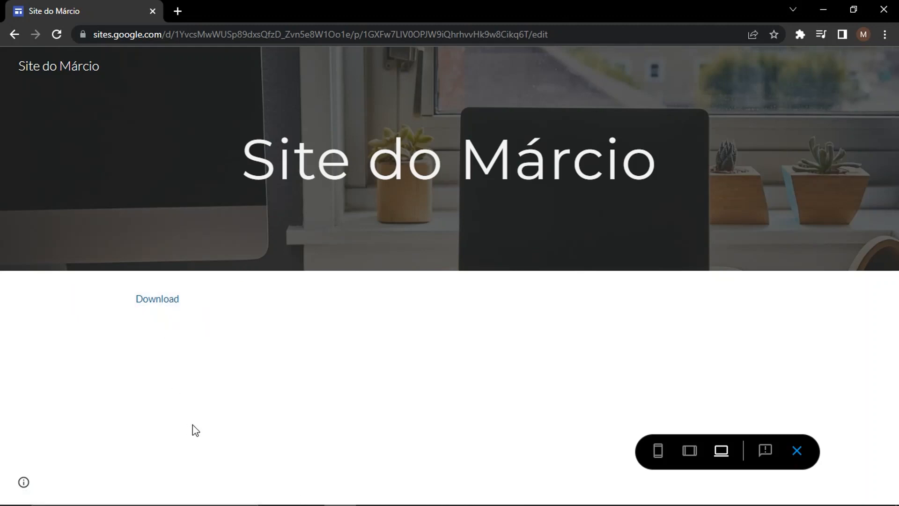
left_click(796, 450)
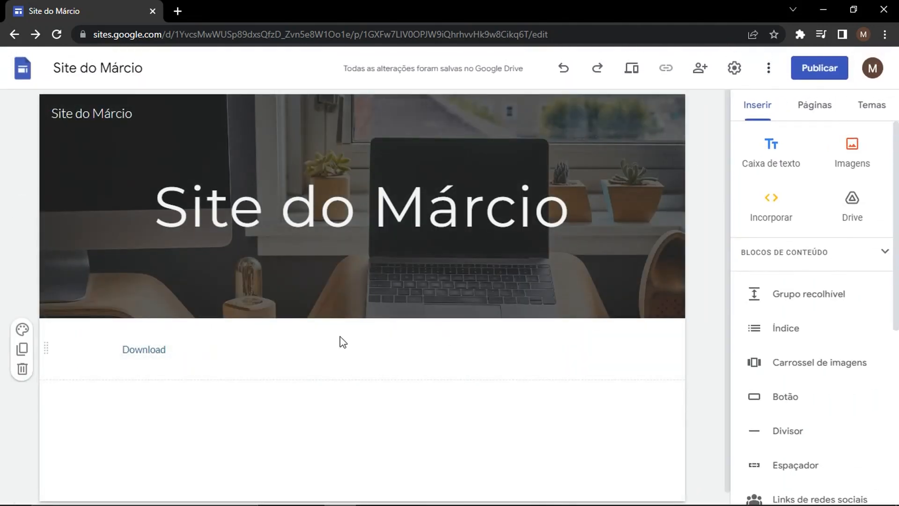
- Set the Download button's style to Contornado and preview the page
left_click(167, 354)
left_click(136, 313)
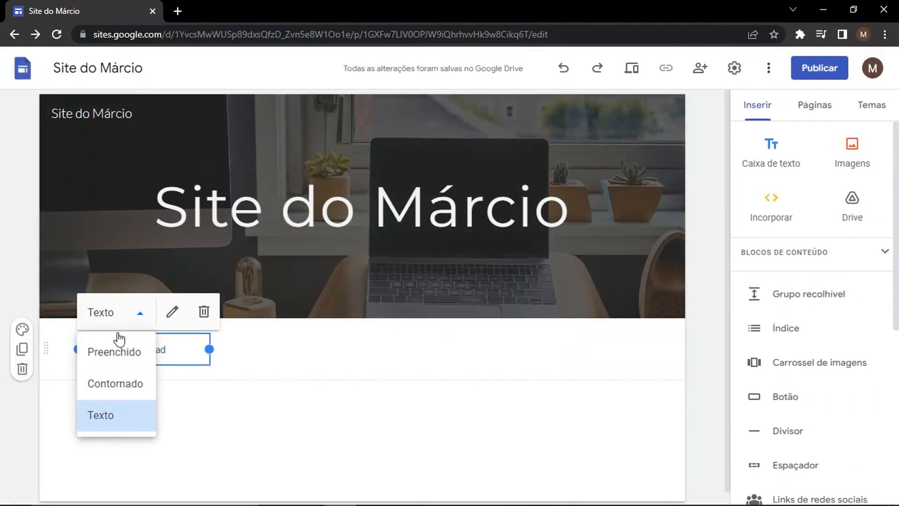
left_click(114, 382)
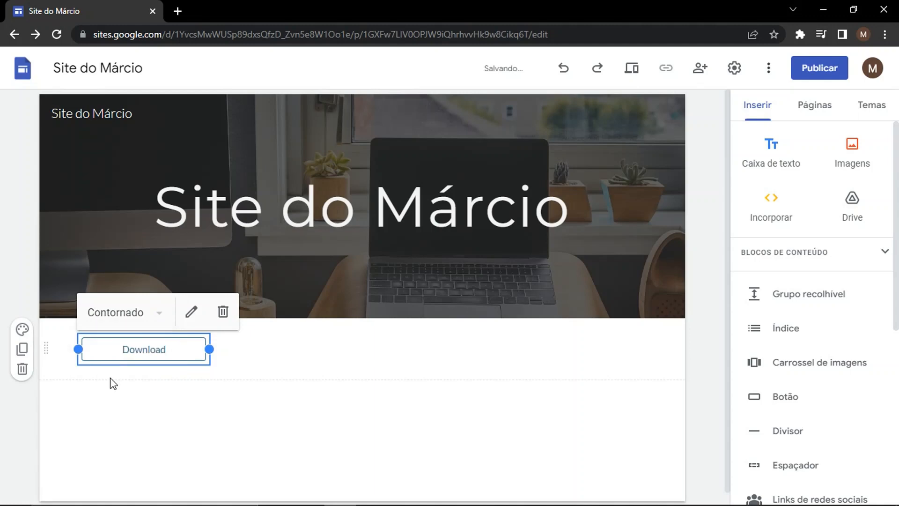
left_click(633, 69)
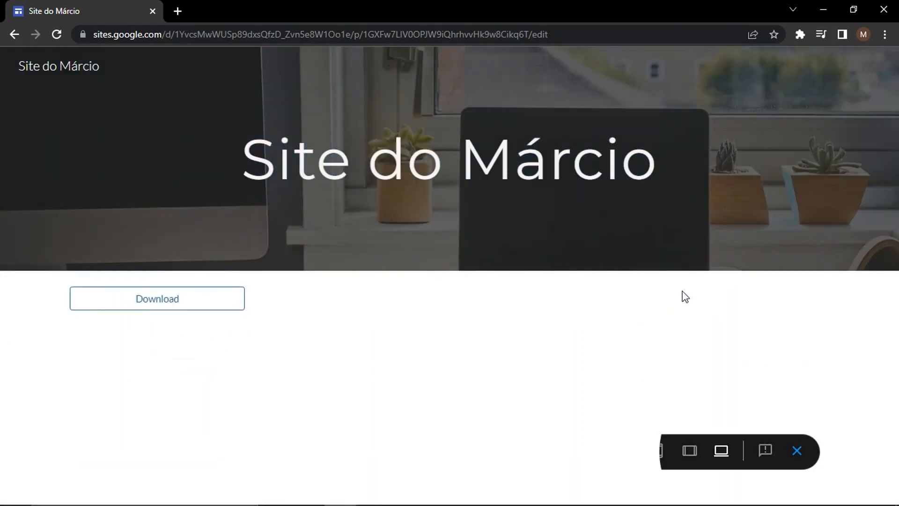
left_click(797, 450)
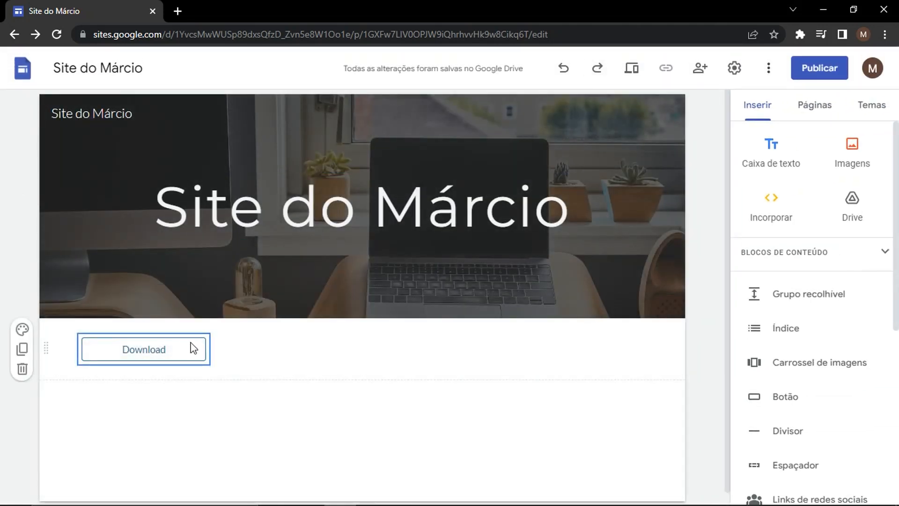
- Shift the Download button slightly to the right within its section and set its style to Preenchido
left_click_drag(190, 344, 195, 347)
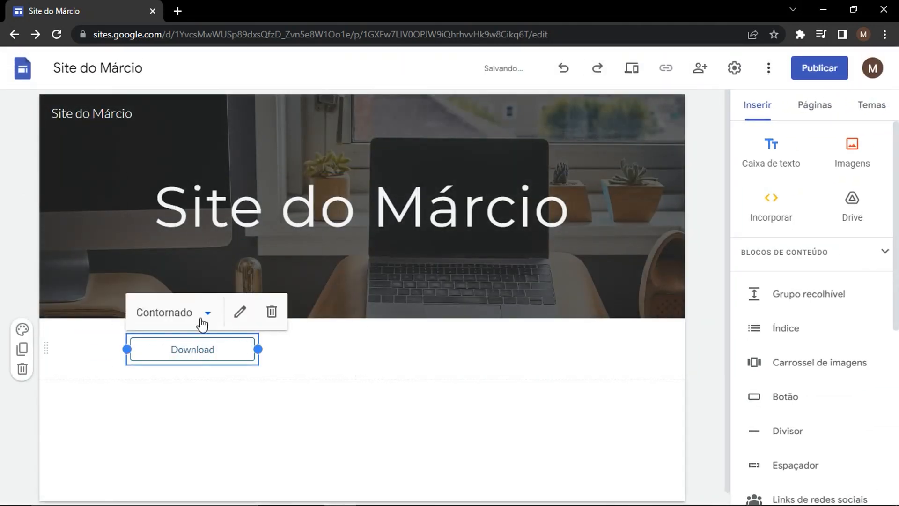
left_click(202, 323)
left_click(136, 349)
left_click(281, 396)
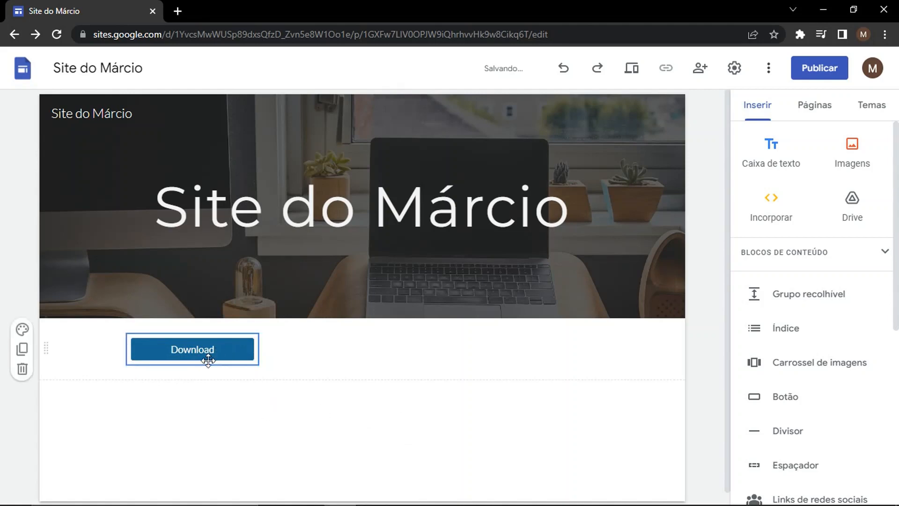
- Preview the page and move the Download button to the horizontal centre of its section
left_click(633, 69)
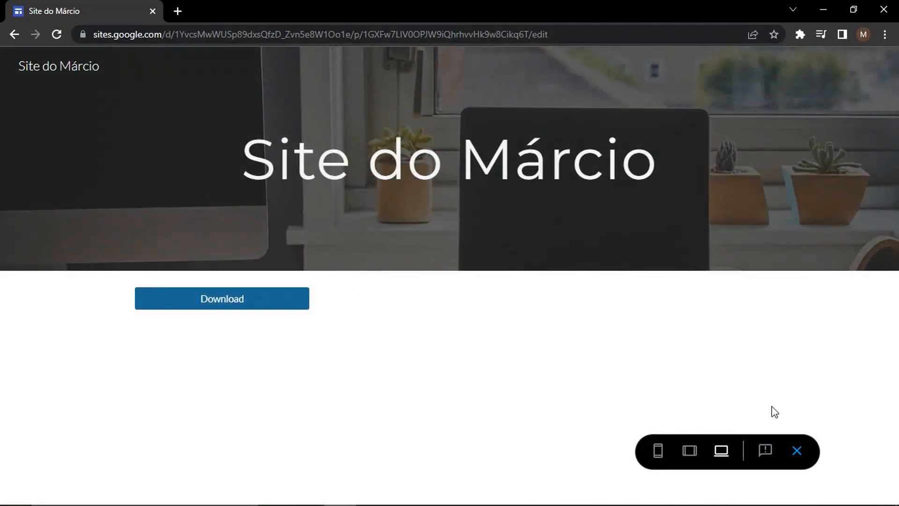
left_click(796, 450)
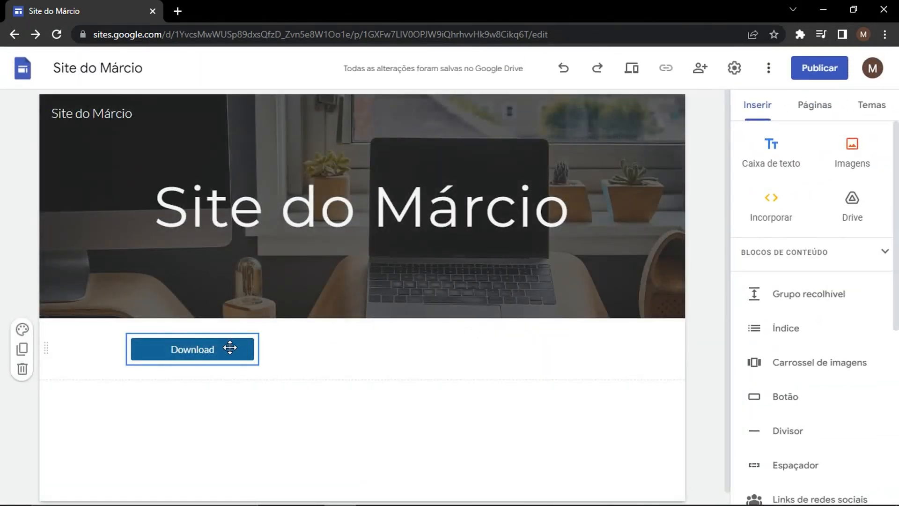
left_click_drag(230, 347, 374, 341)
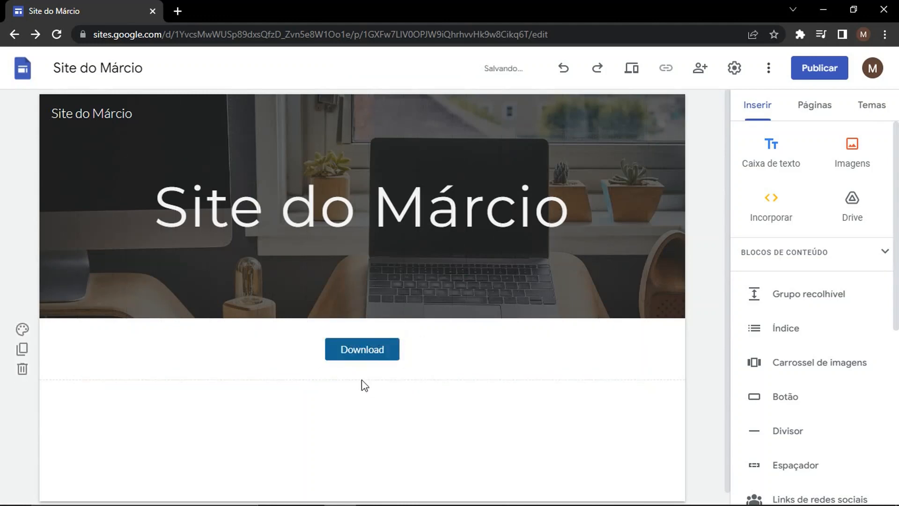
mouse_move(438, 499)
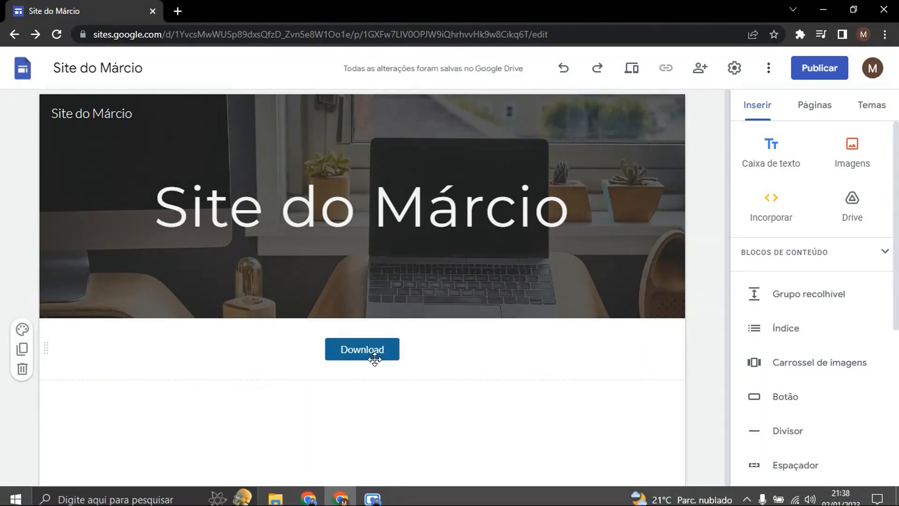
left_click_drag(355, 358, 377, 359)
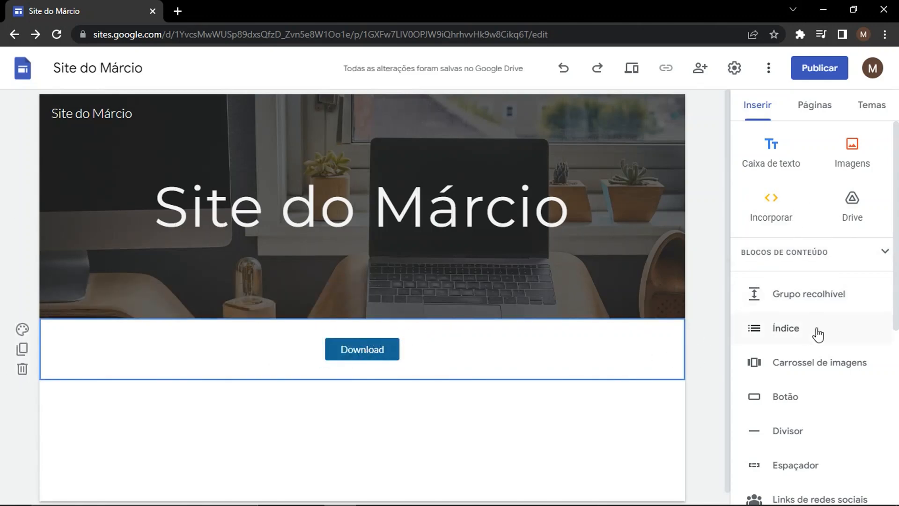
- Insert the content block with one image beside text, and move the Download button beneath its image placeholder
left_click(884, 253)
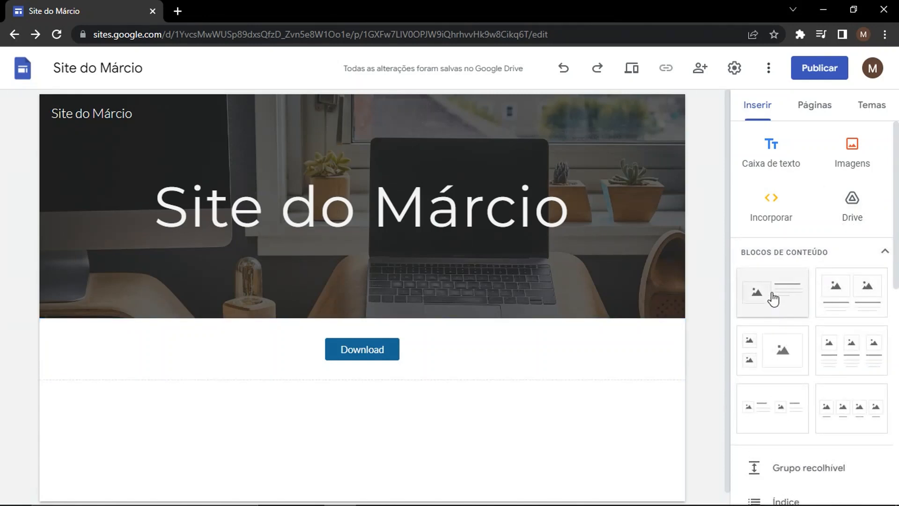
left_click(773, 298)
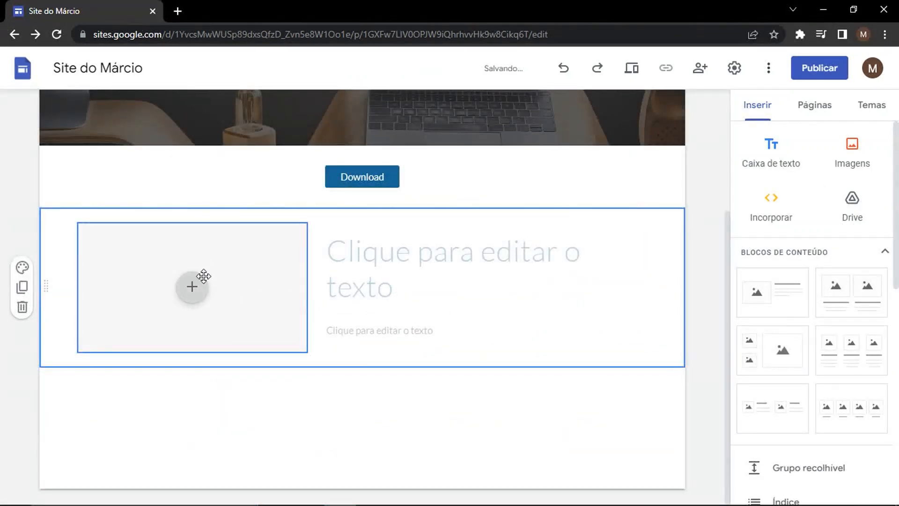
left_click(361, 177)
left_click_drag(361, 176, 185, 359)
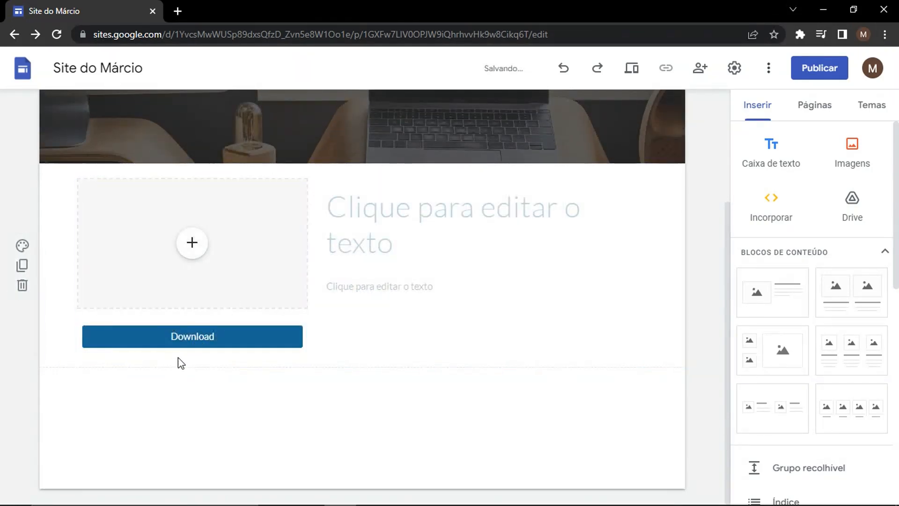
- Rename the button below the image placeholder to "Compre já!", keeping its page link
left_click(183, 336)
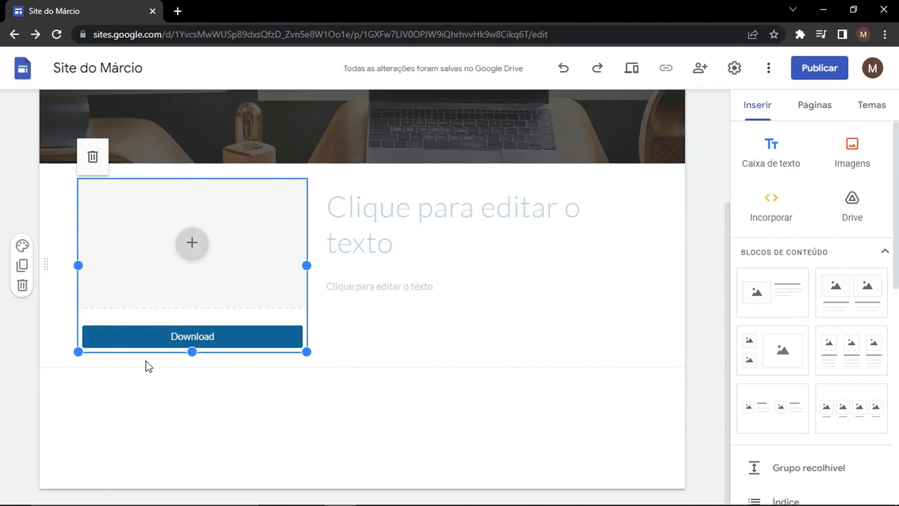
left_click(154, 336)
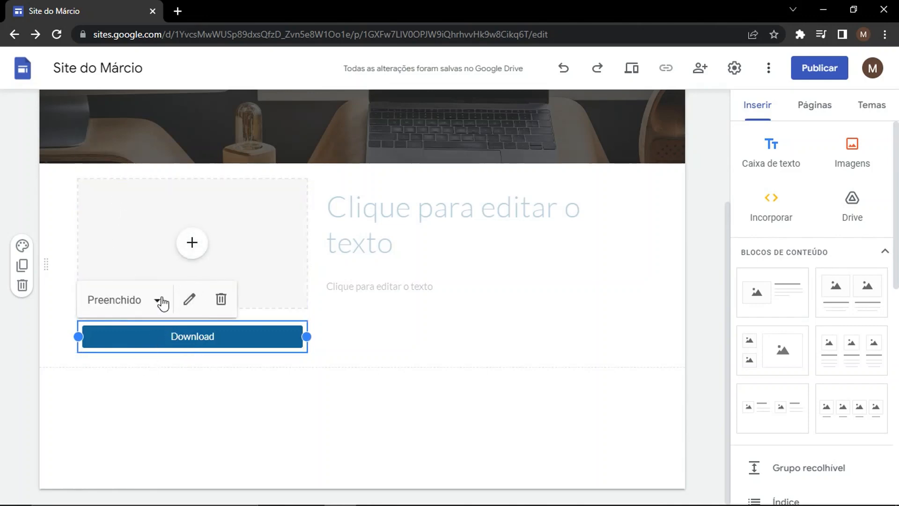
left_click(189, 299)
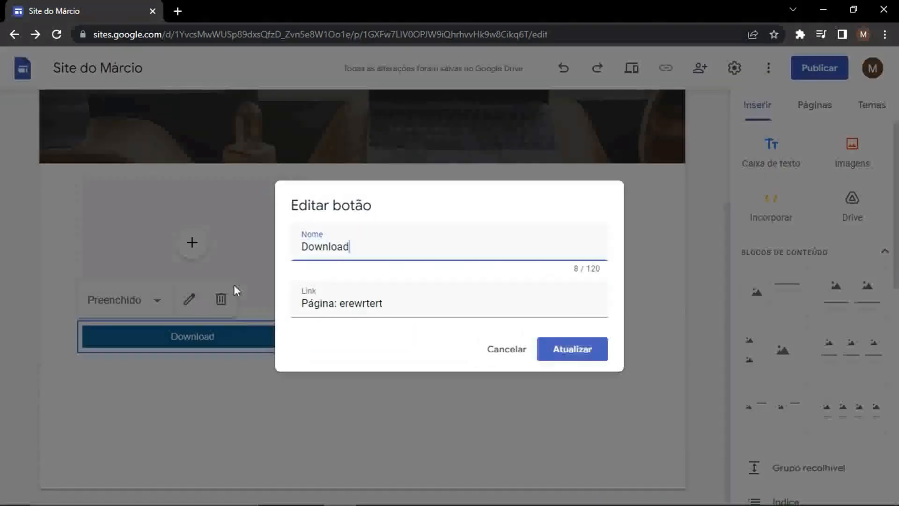
left_click_drag(363, 248, 256, 248)
type("dd")
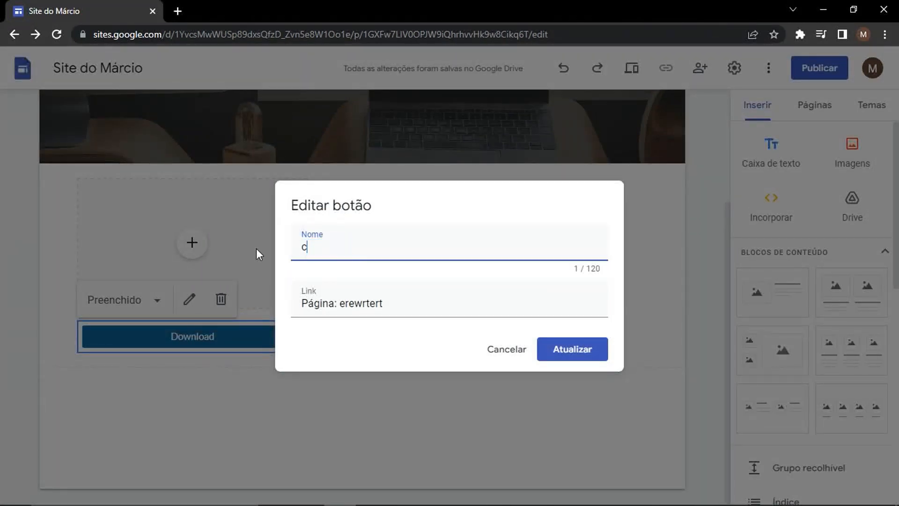
key("BackSpace")
key("BackSpace")
type("C")
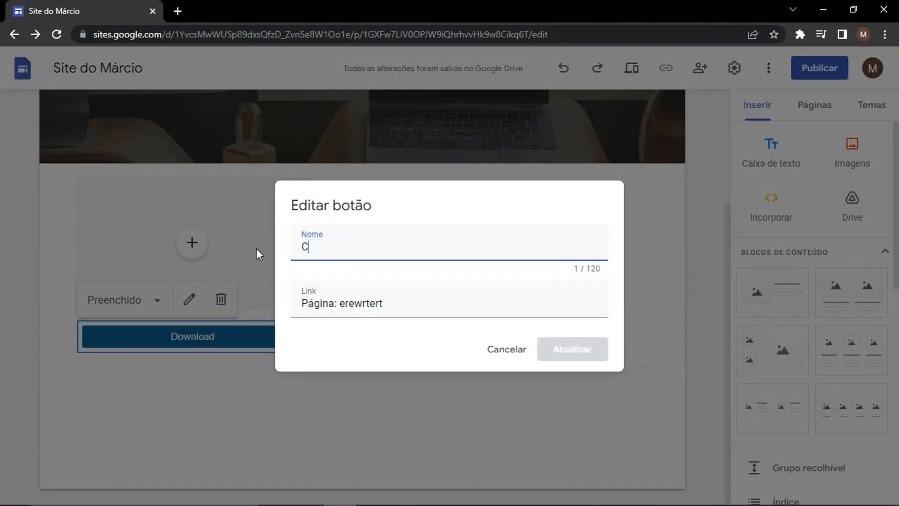
type("ompre já!")
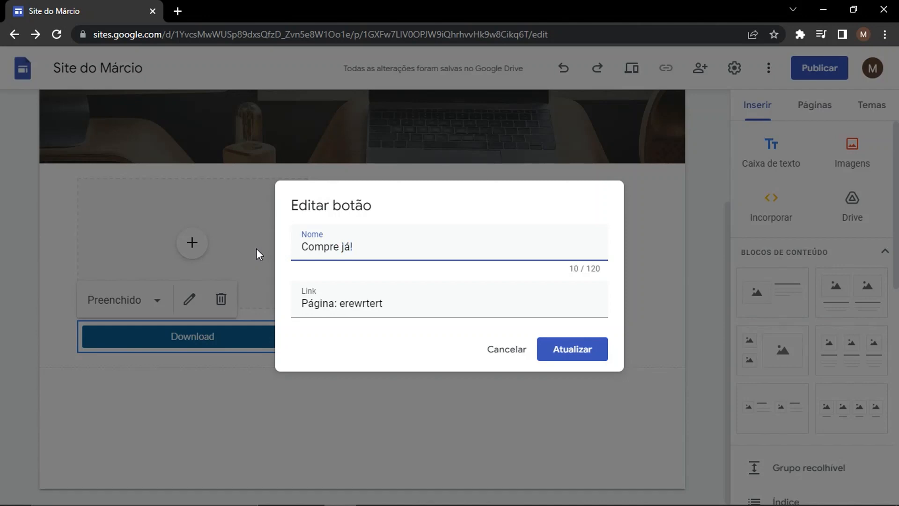
left_click(567, 356)
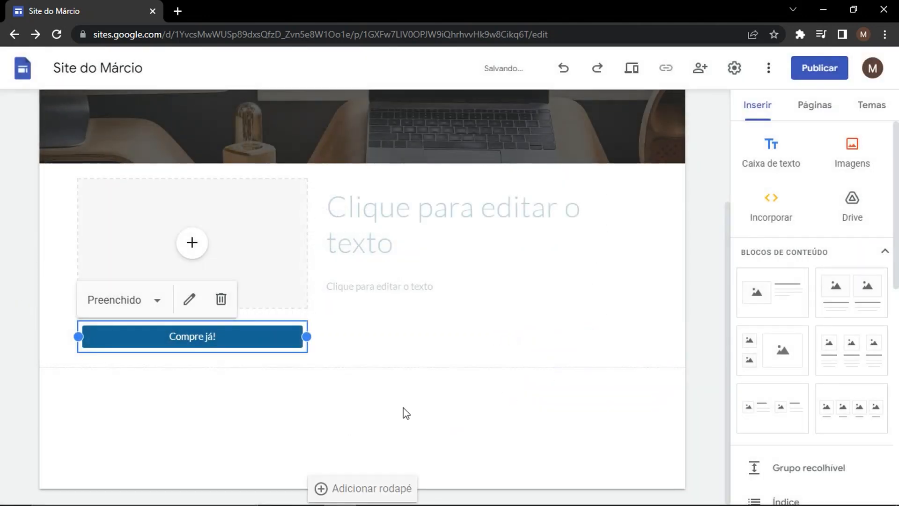
- Fill the image placeholder with the blue "Compliance e Políticas de Proteção de Dados" book picture from Google Images results for "livro", and uncrop it
left_click(230, 383)
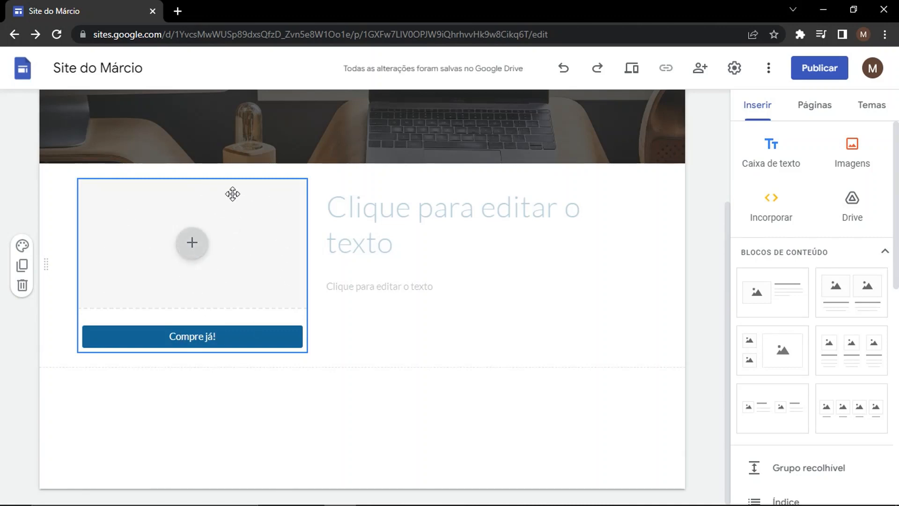
left_click(192, 243)
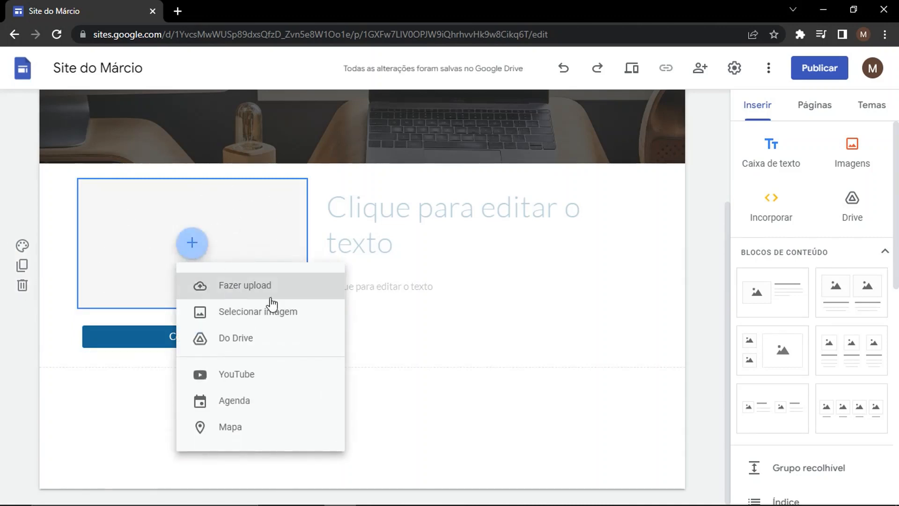
left_click(286, 311)
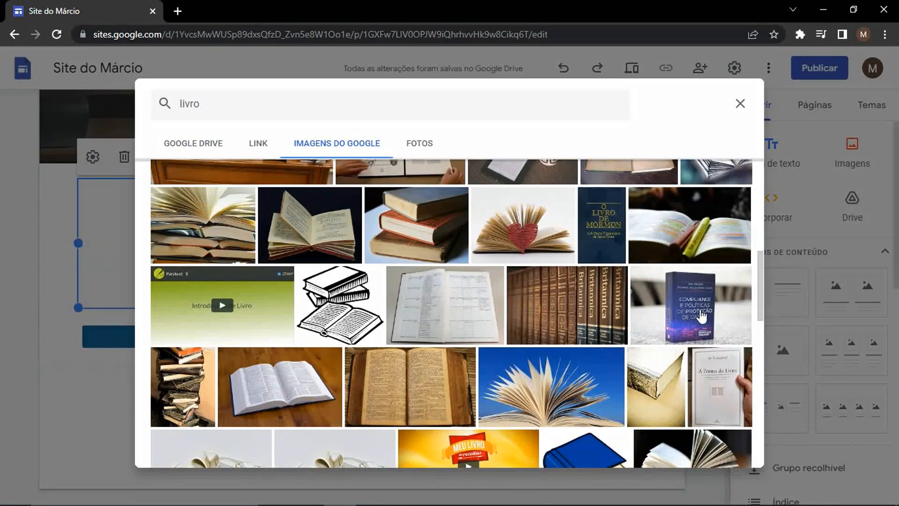
left_click(699, 316)
left_click(720, 449)
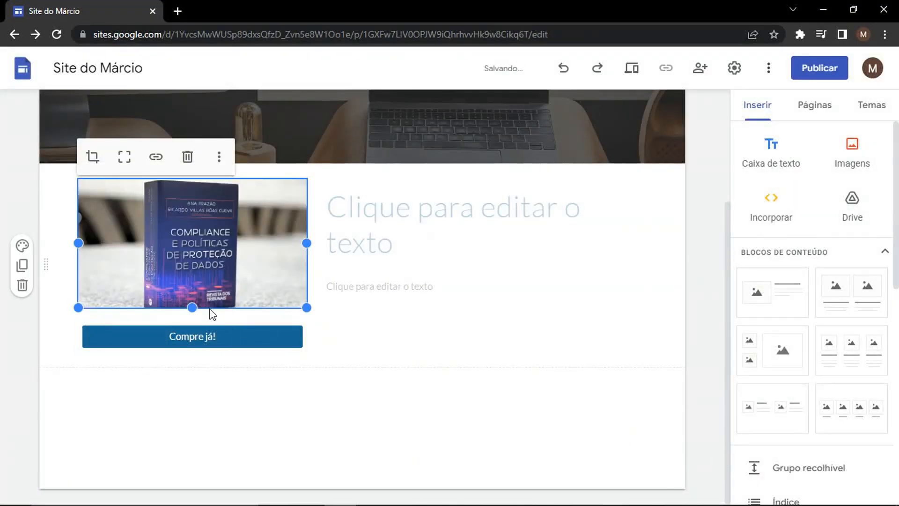
left_click(127, 158)
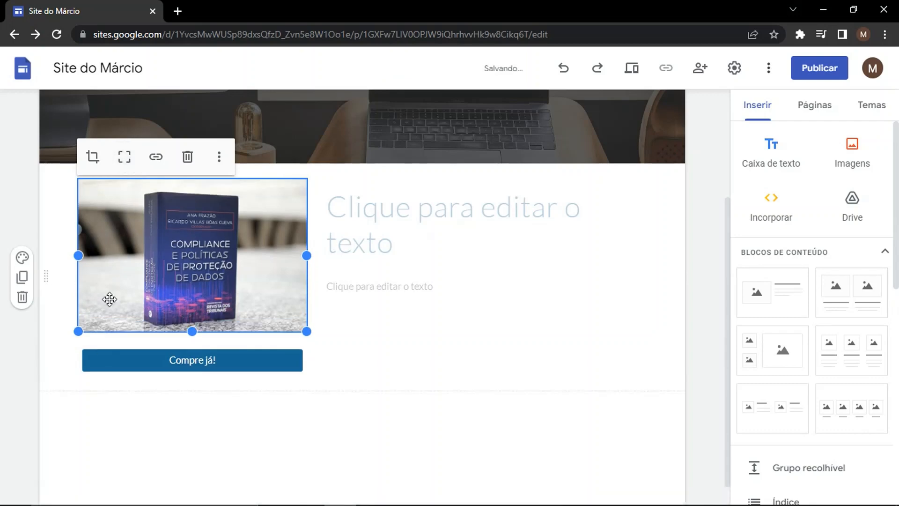
left_click(307, 417)
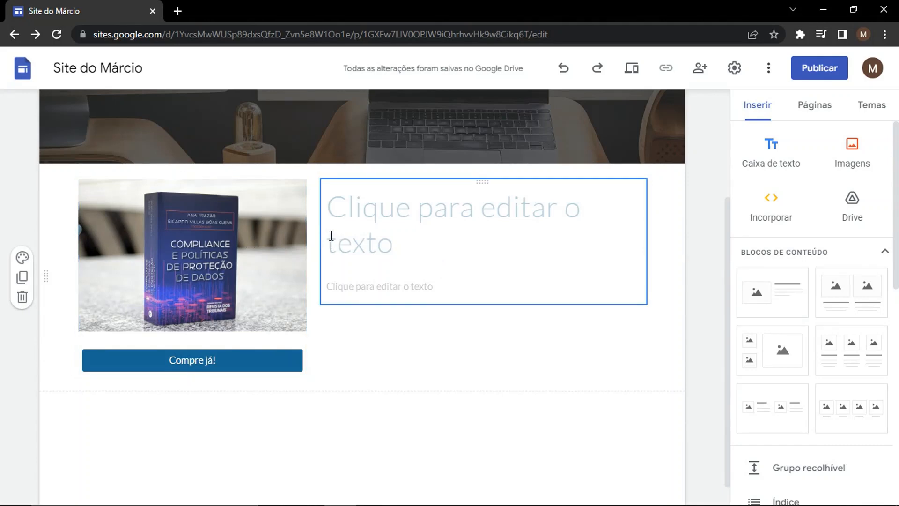
- Apply the Estilo 3 section colour to the book block and reselect the Preenchido style for the "Compre já!" button
left_click(26, 262)
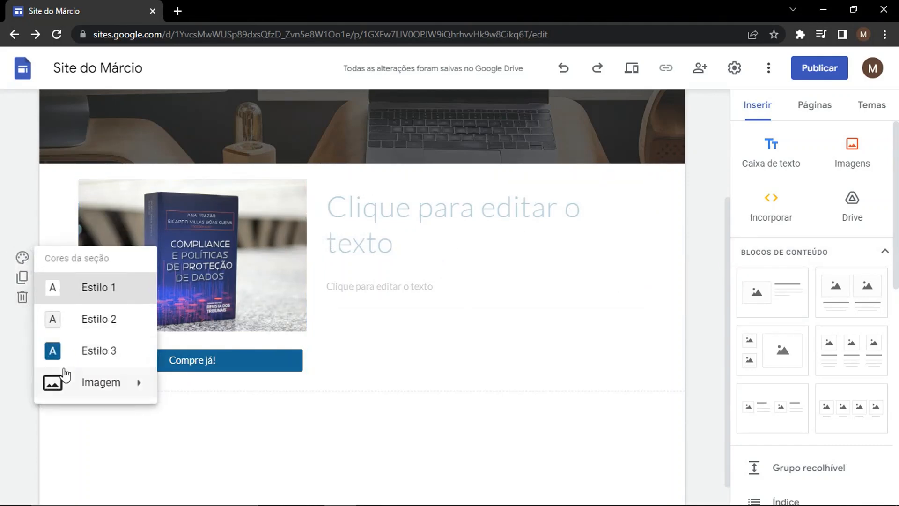
left_click(52, 350)
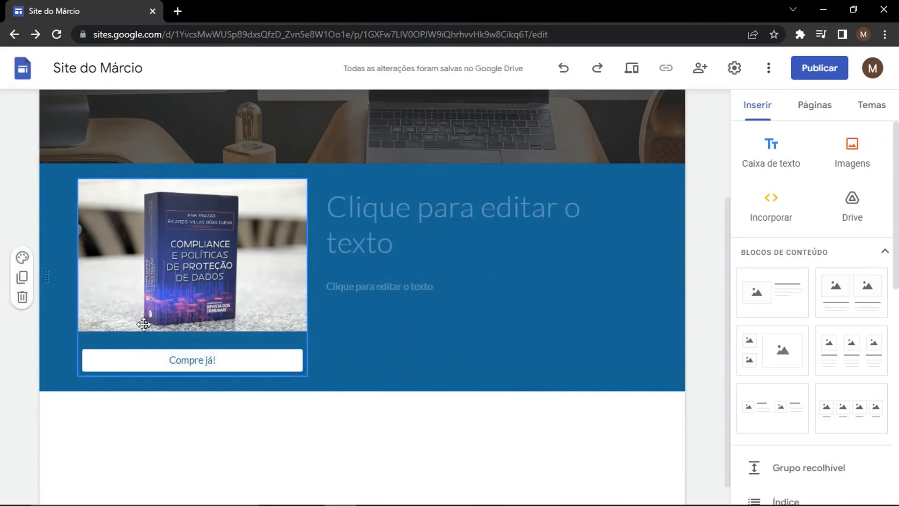
left_click(115, 358)
left_click(115, 358)
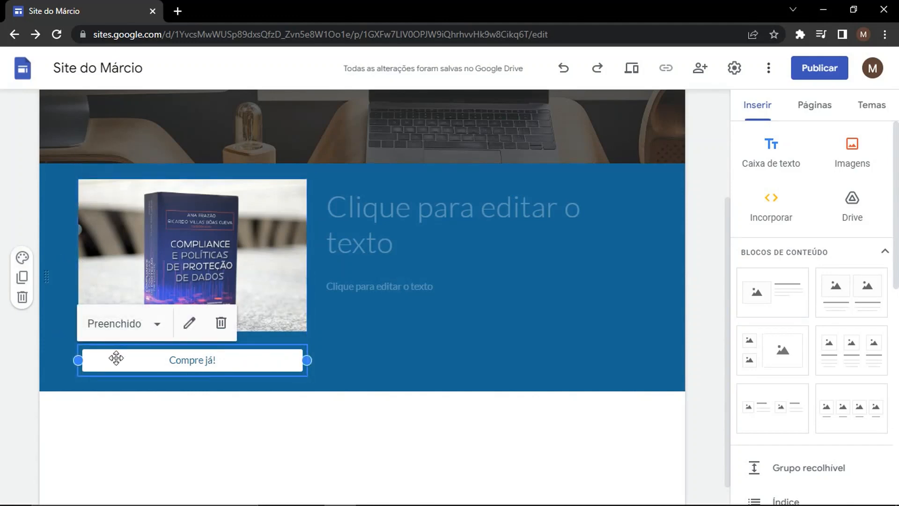
left_click(141, 324)
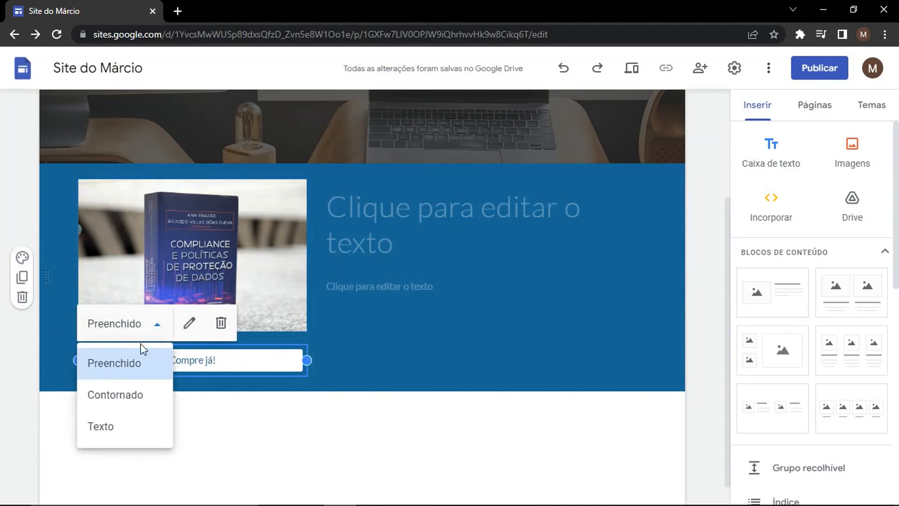
left_click(129, 369)
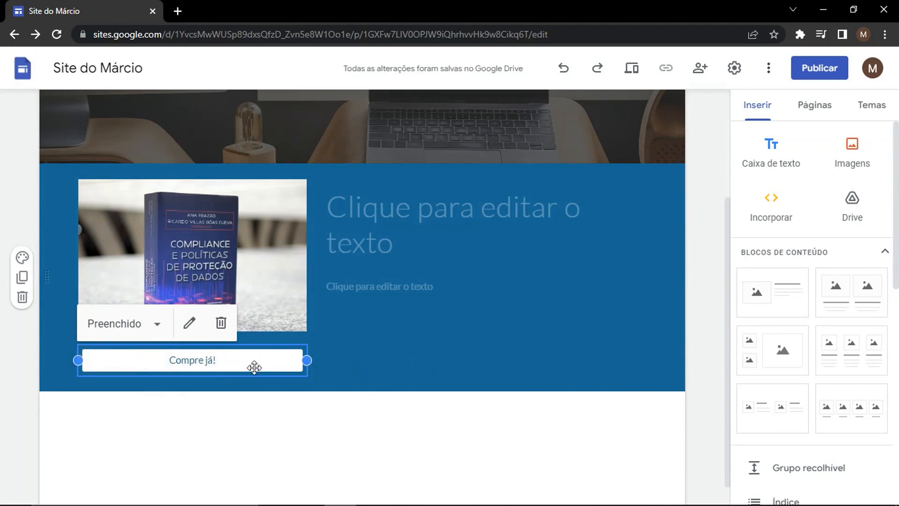
- Apply the Estilo 1 section colour to the book block
left_click(22, 258)
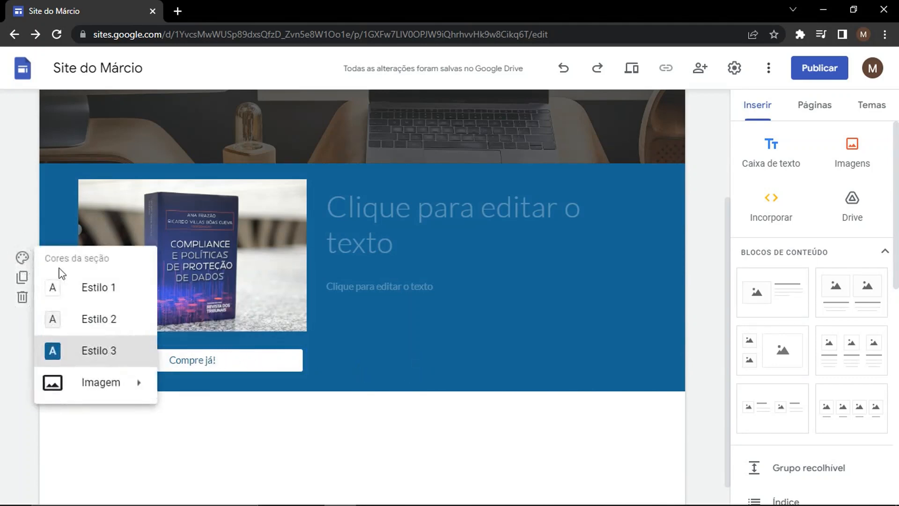
left_click(86, 294)
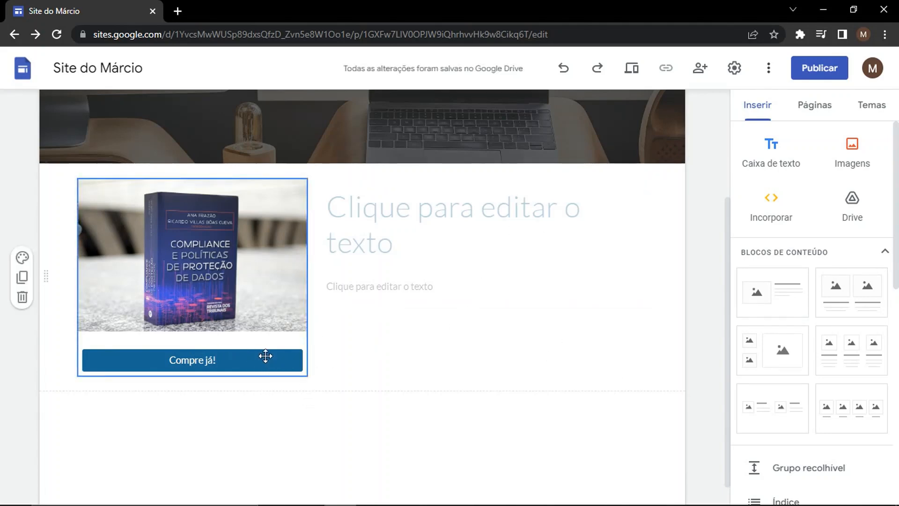
left_click(23, 298)
scroll(857, 398, "down", 5)
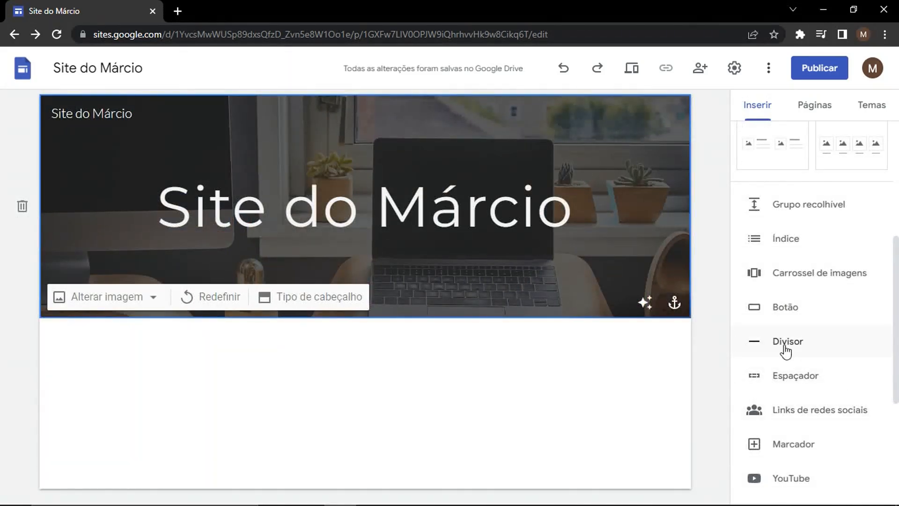
left_click(564, 68)
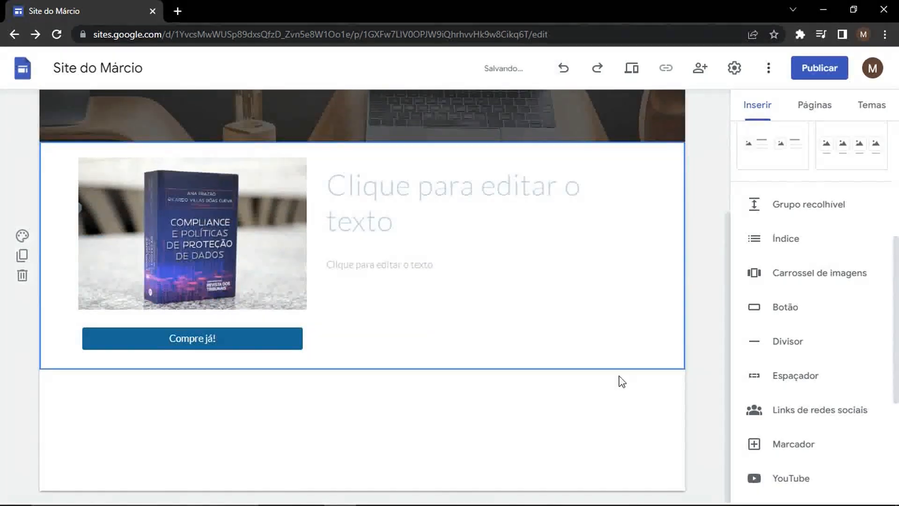
- Insert a divider beneath the book block and check it in the site preview
left_click(790, 352)
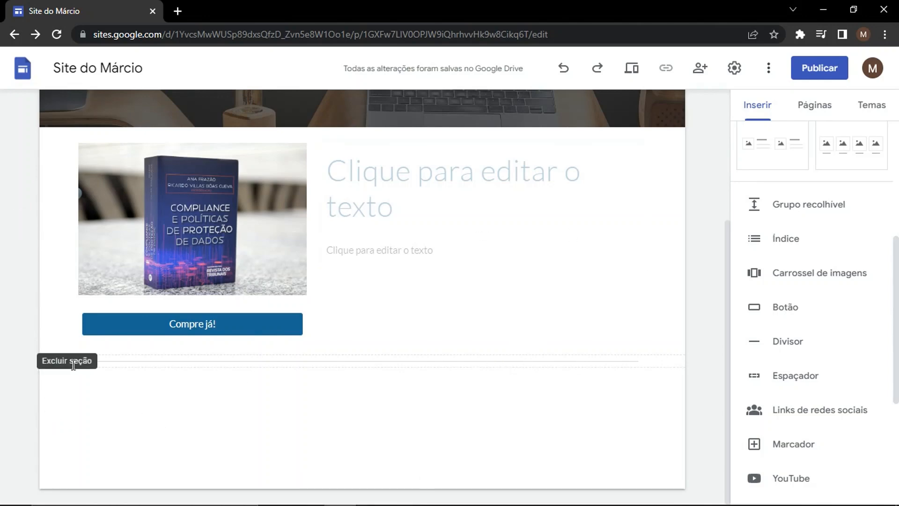
left_click(637, 72)
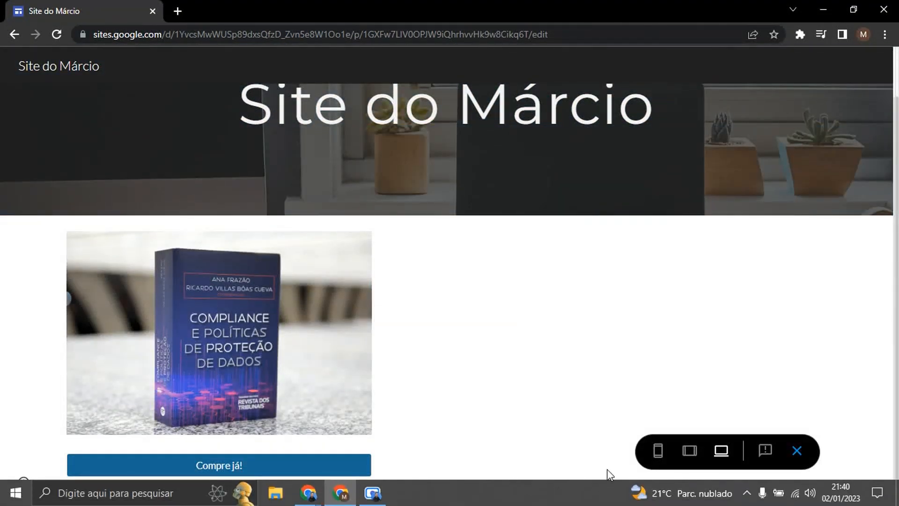
left_click(796, 451)
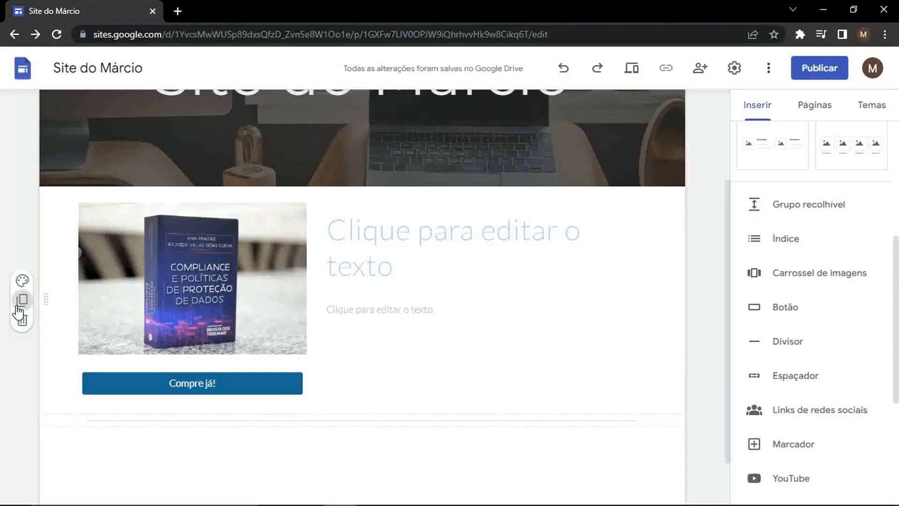
- Duplicate the book section, move the copy below the divider, and preview the page with both blocks
left_click(19, 304)
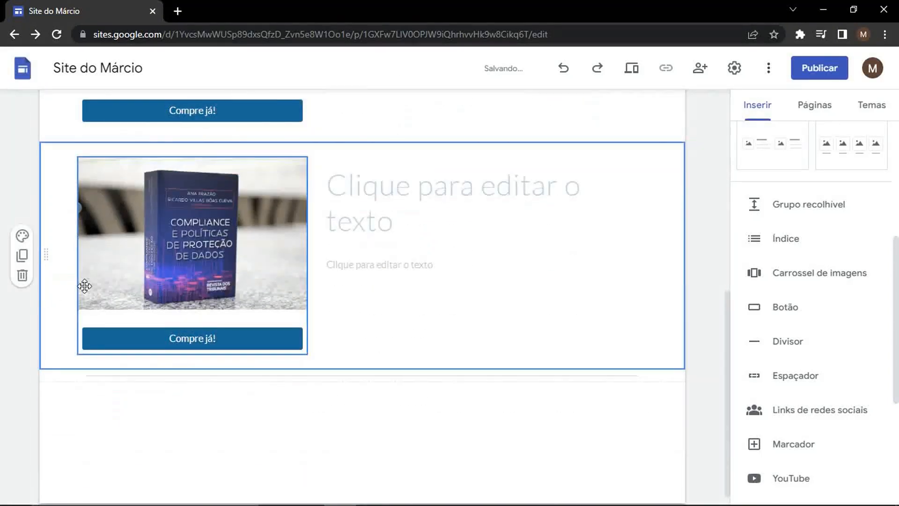
left_click_drag(46, 255, 61, 458)
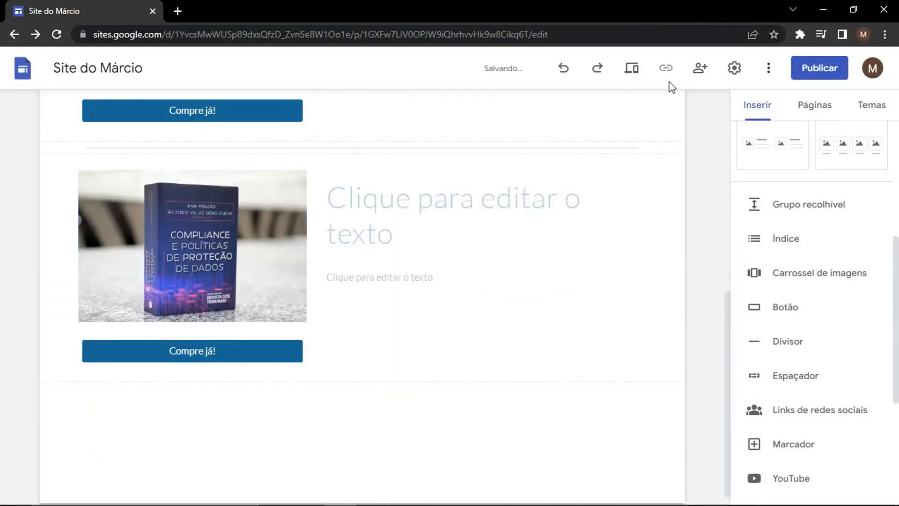
left_click(633, 71)
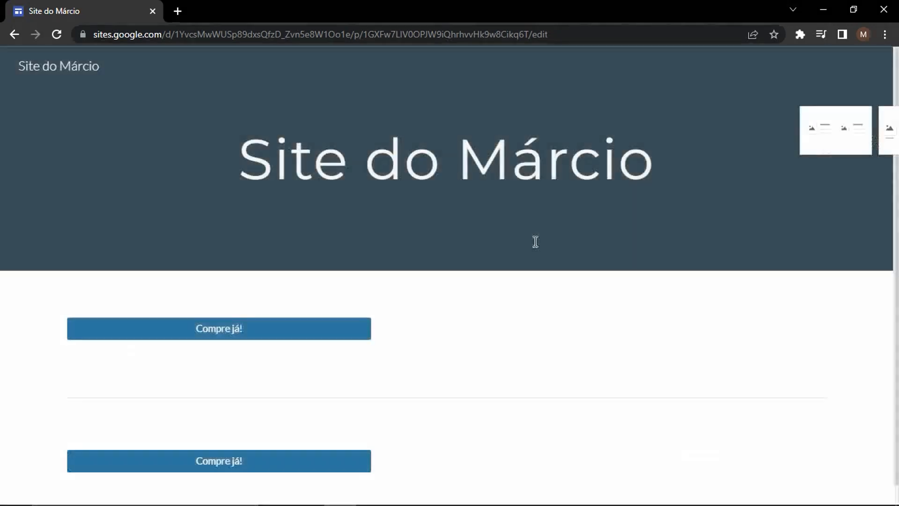
scroll(529, 253, "down", 5)
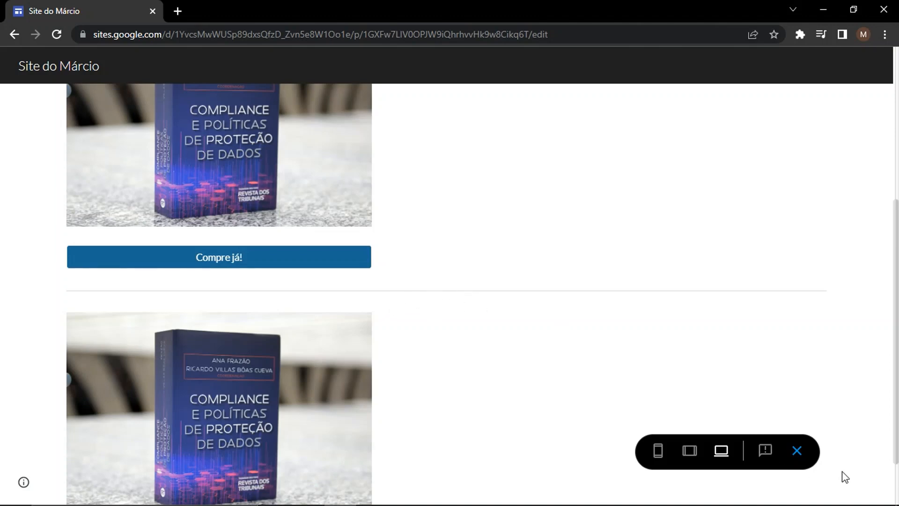
left_click(803, 458)
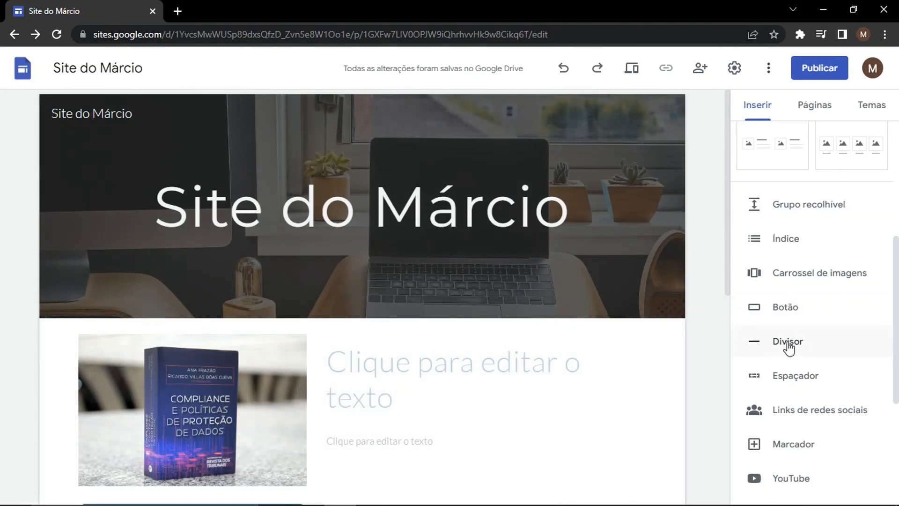
- Insert a spacer between the header and the first book block, try different heights, and stretch it to a large gap
scroll(788, 346, "down", 2)
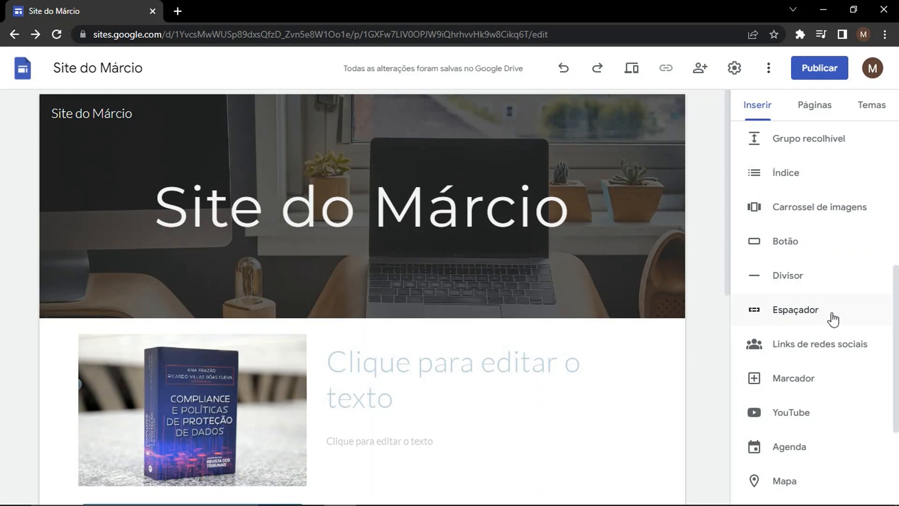
scroll(792, 320, "down", 2)
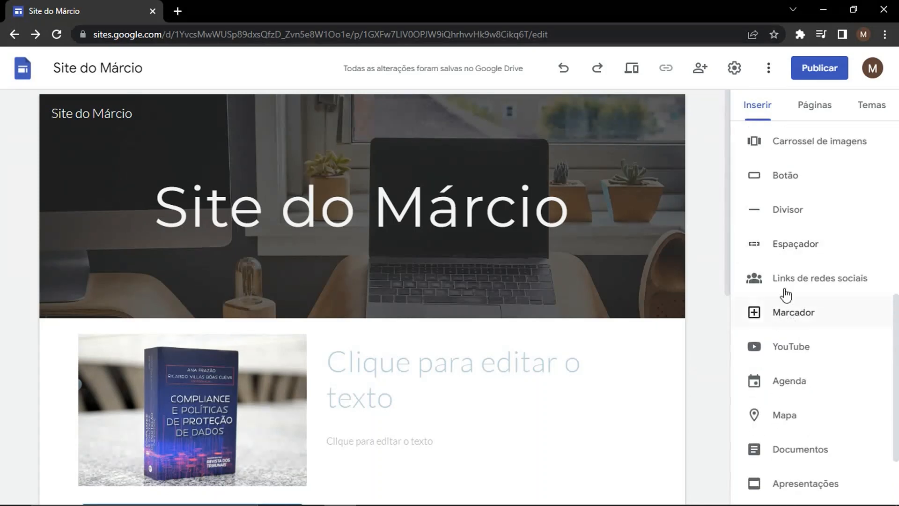
left_click(787, 248)
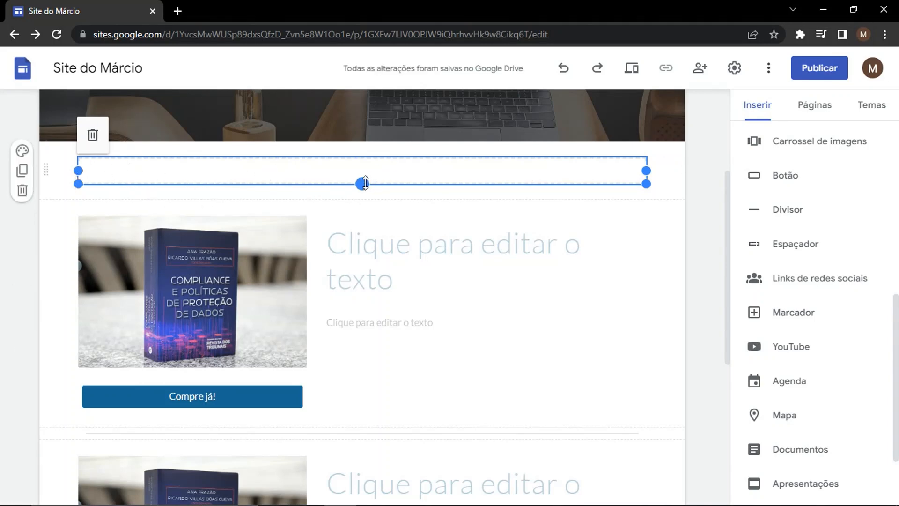
left_click_drag(365, 183, 367, 295)
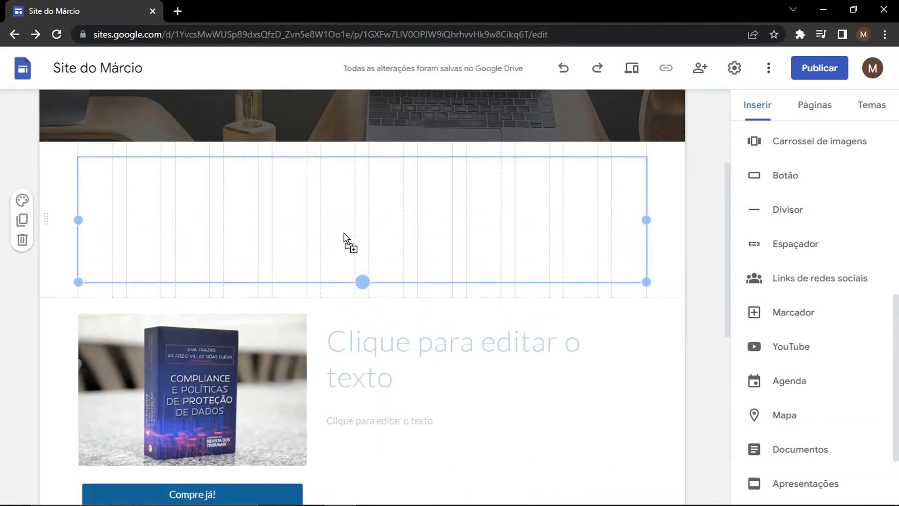
left_click_drag(344, 232, 306, 121)
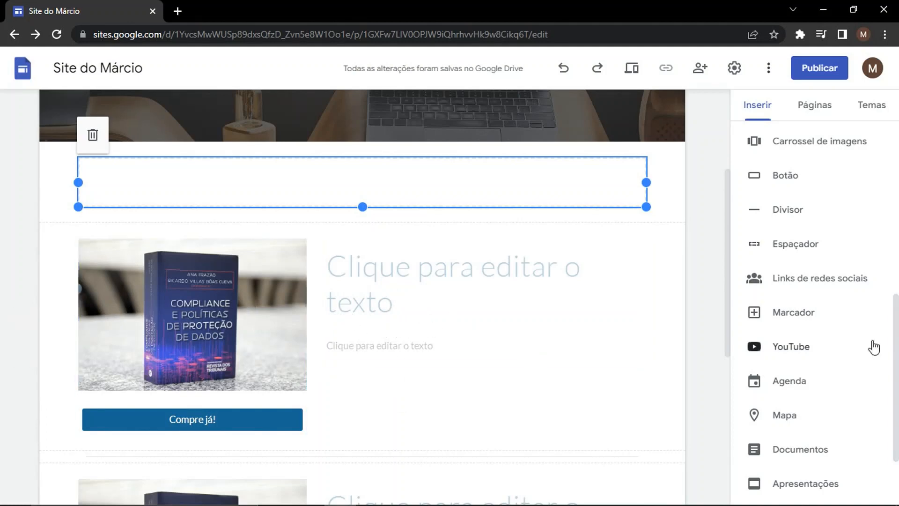
scroll(872, 345, "up", 5)
scroll(778, 295, "up", 3)
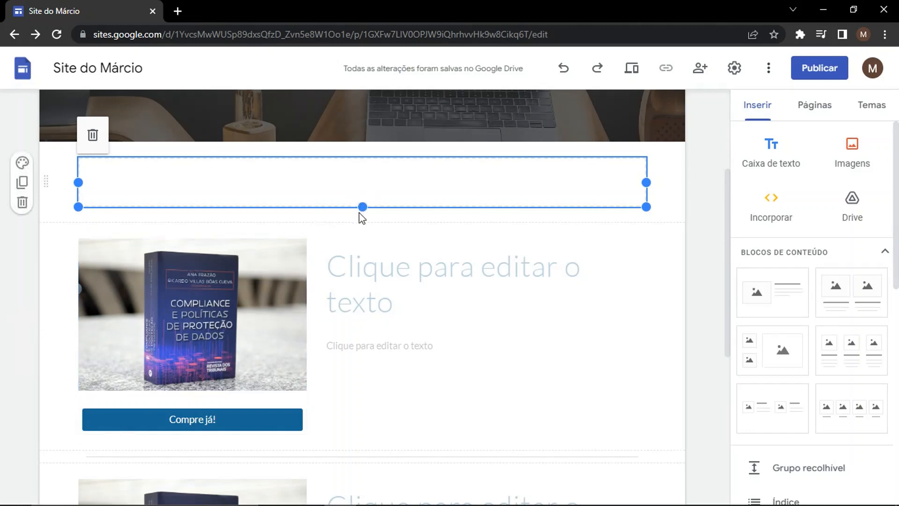
left_click_drag(361, 210, 393, 428)
- Preview the site and examine the gap the spacer leaves between the header and the first book block
left_click(631, 67)
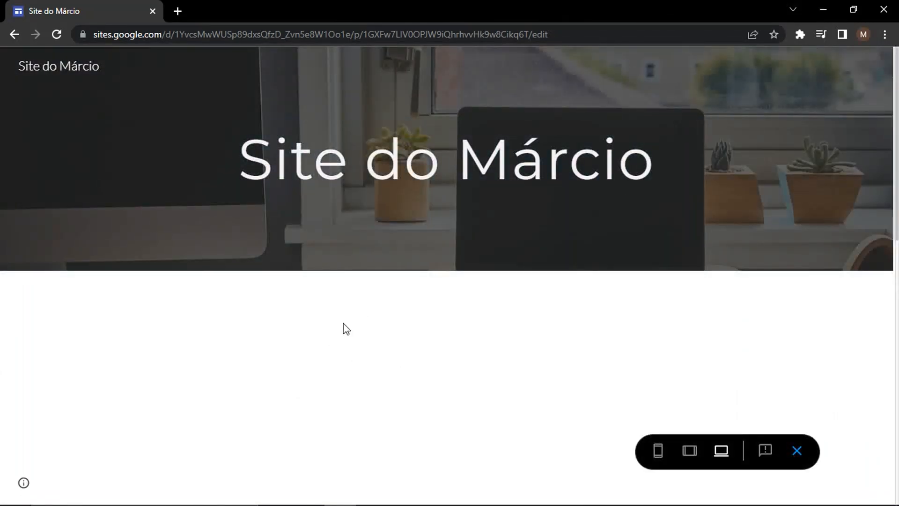
scroll(417, 385, "down", 5)
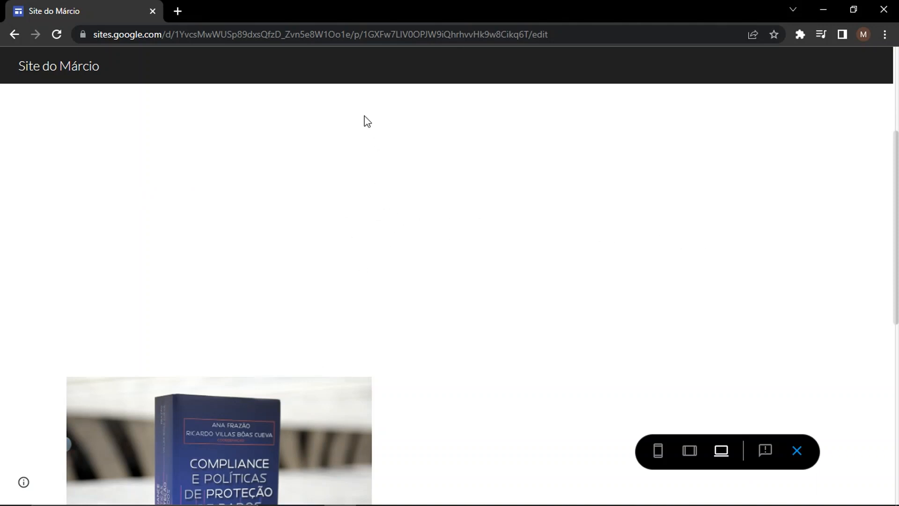
scroll(326, 428, "down", 3)
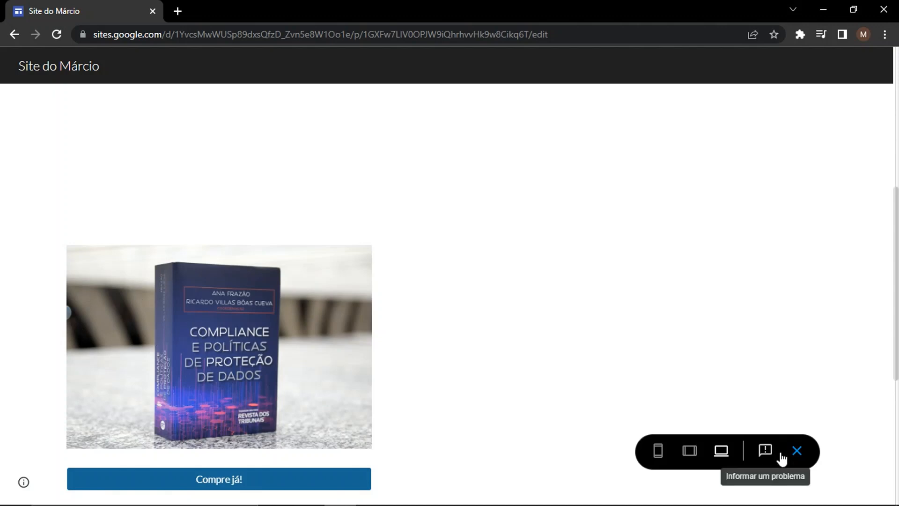
left_click(797, 450)
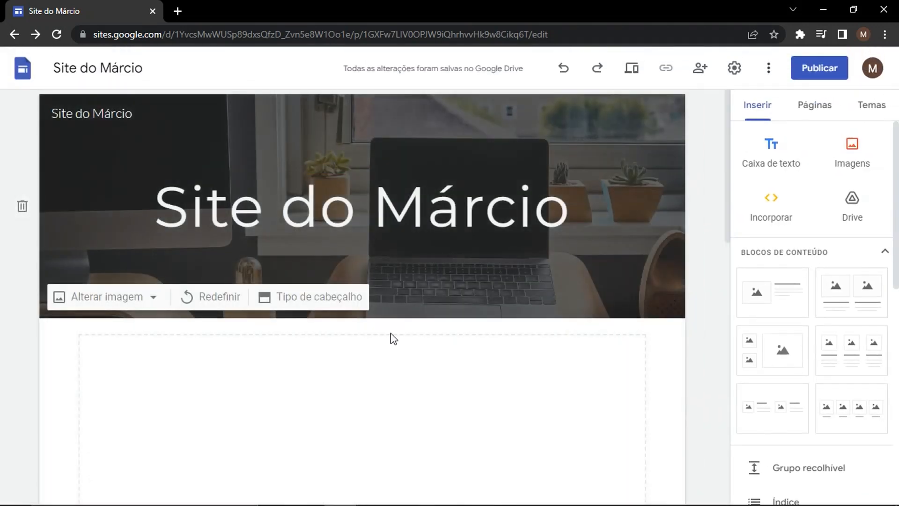
- Shrink the spacer above the first book block to a thin strip
scroll(377, 329, "down", 3)
left_click(399, 319)
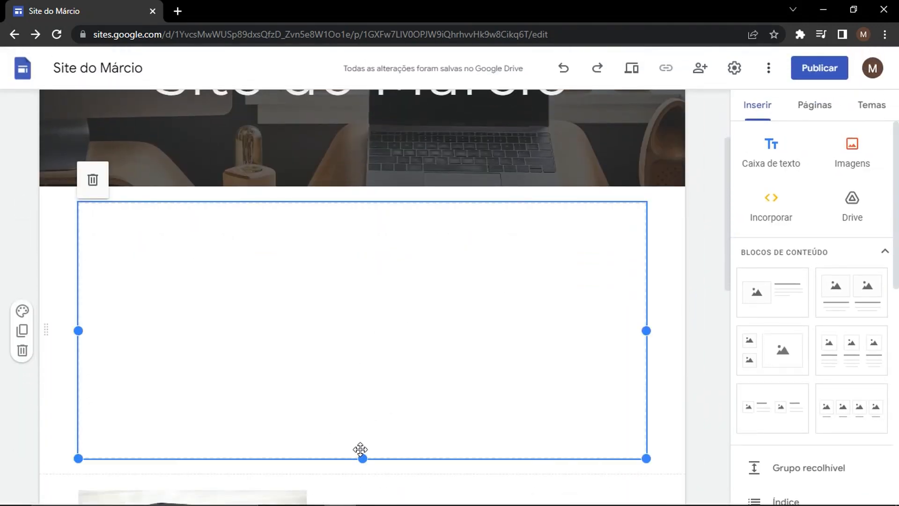
left_click_drag(361, 454, 312, 192)
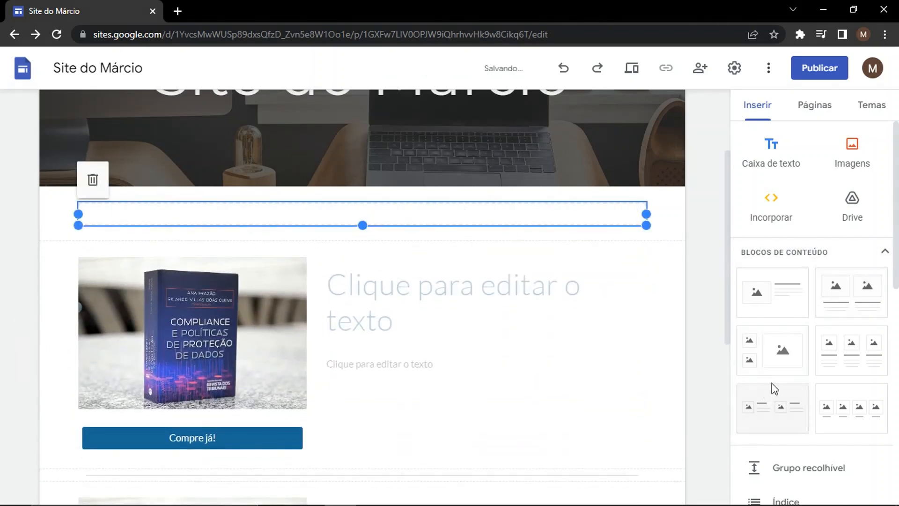
- Delete the spacer, both book sections and the divider, leaving only the header on the page
scroll(775, 387, "down", 5)
scroll(775, 388, "down", 1)
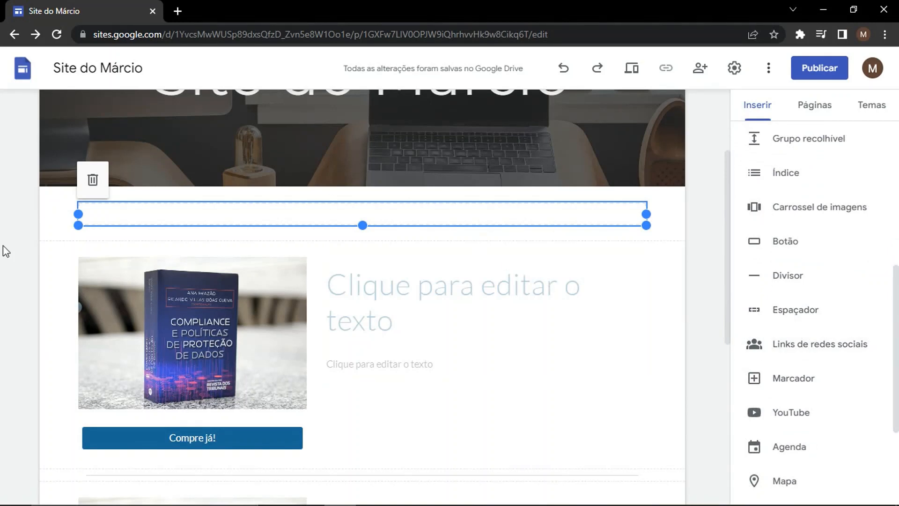
mouse_move(44, 221)
left_click(22, 234)
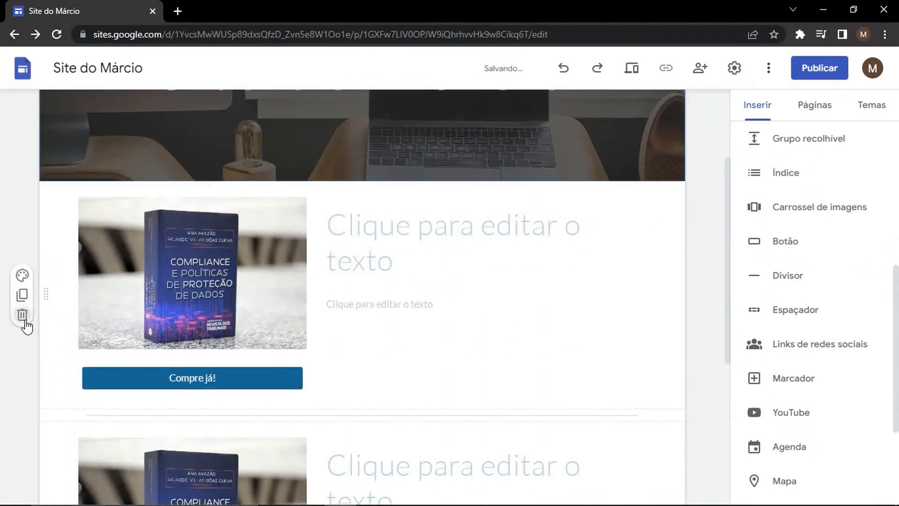
left_click(24, 319)
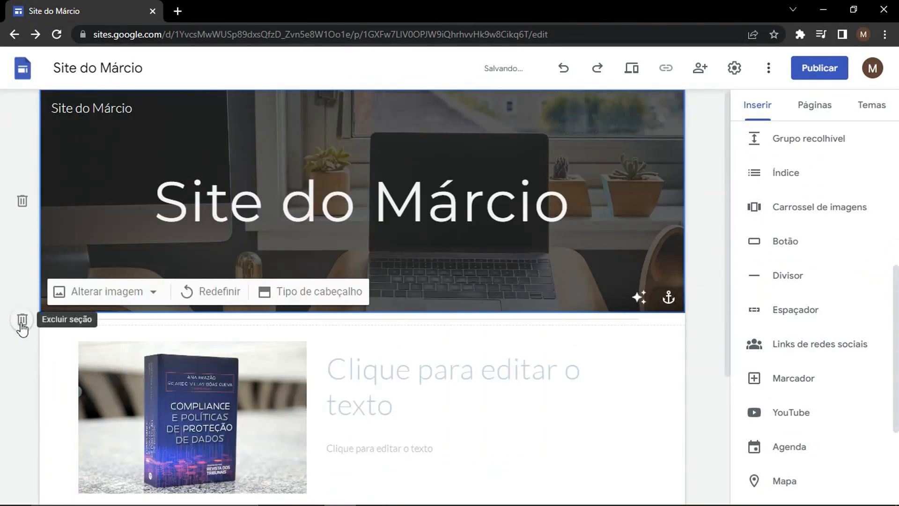
left_click(21, 321)
left_click(28, 448)
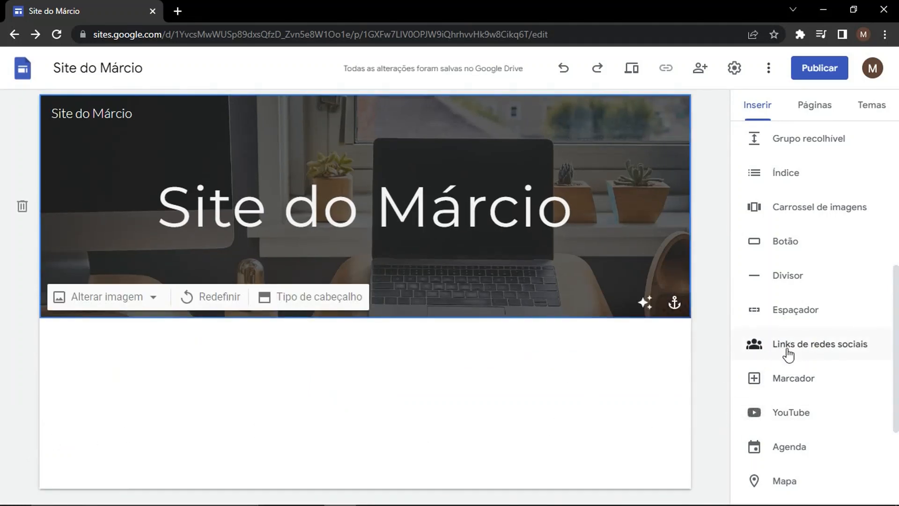
left_click(811, 355)
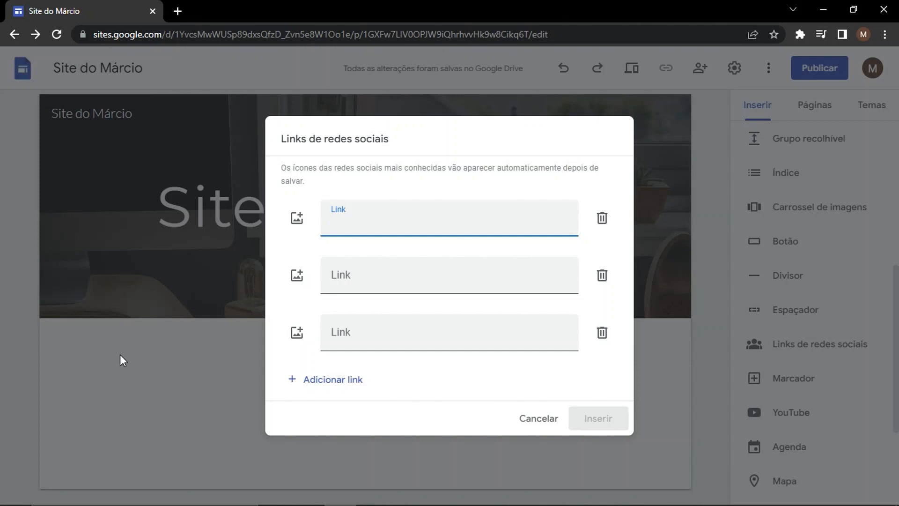
type("www.facebook.com")
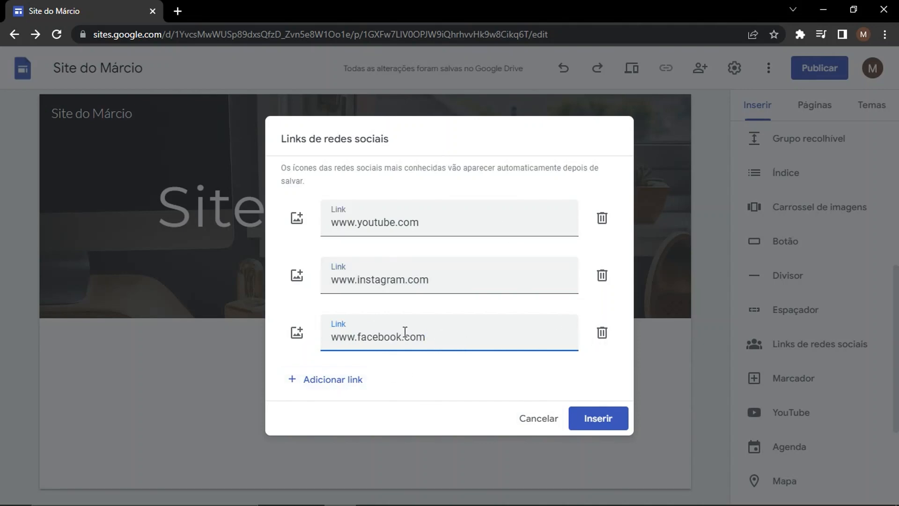
left_click(599, 419)
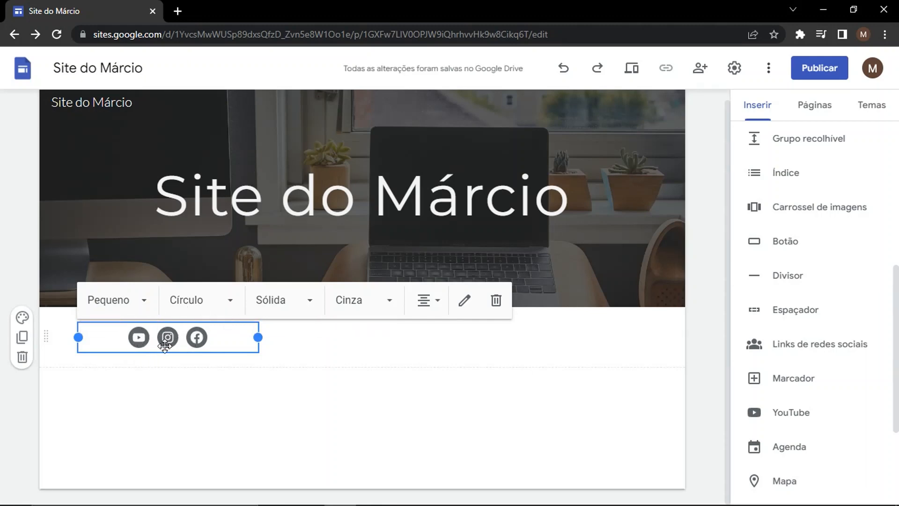
- Reopen the social media links for editing, check the image options for the YouTube link's icon, and update the block
double_click(192, 337)
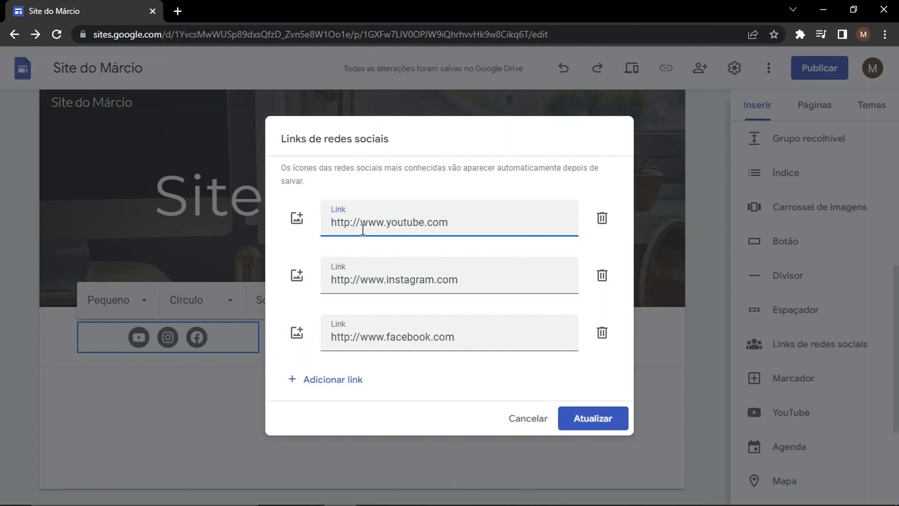
left_click(296, 220)
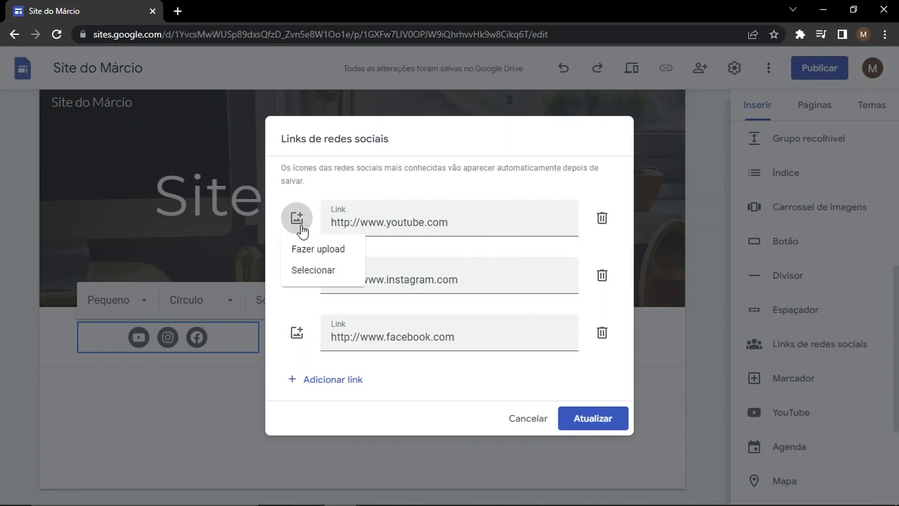
left_click(484, 130)
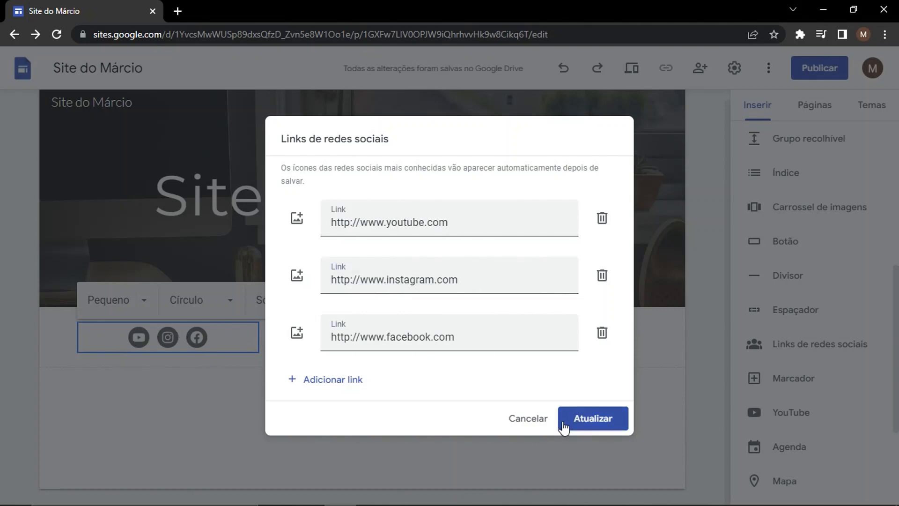
left_click(602, 420)
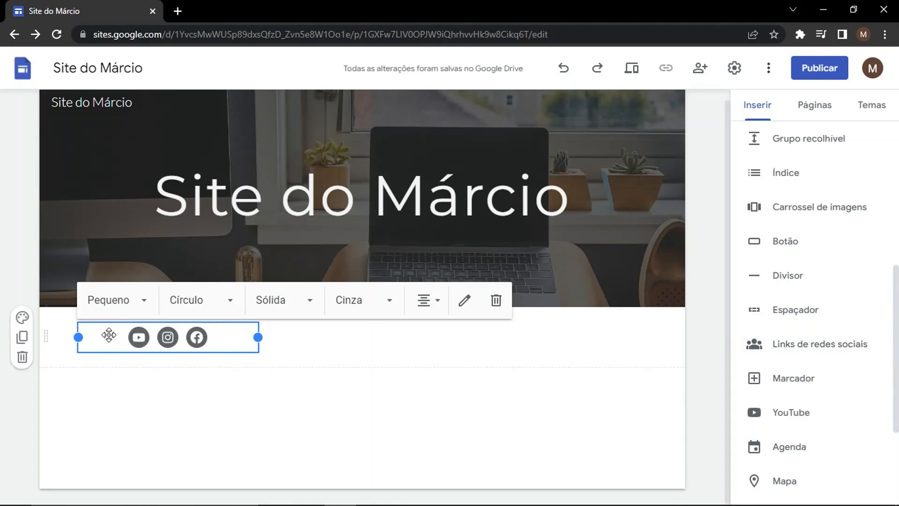
- Try the Média size for the social media icons, then enlarge them to Grande
left_click(146, 313)
left_click(118, 372)
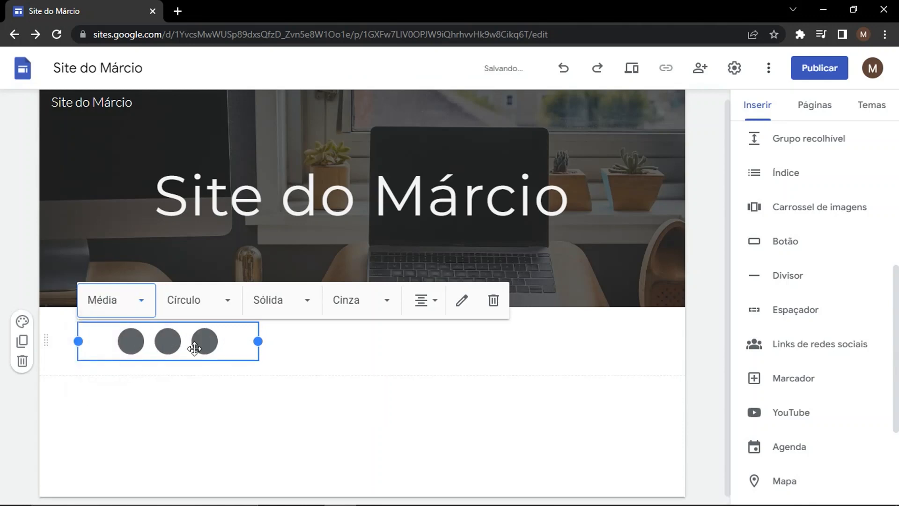
left_click(140, 300)
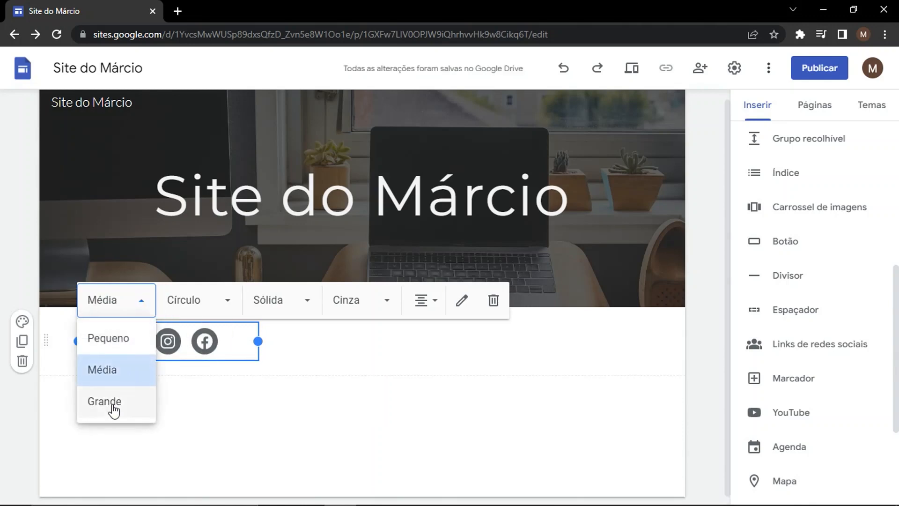
left_click(88, 403)
left_click(134, 312)
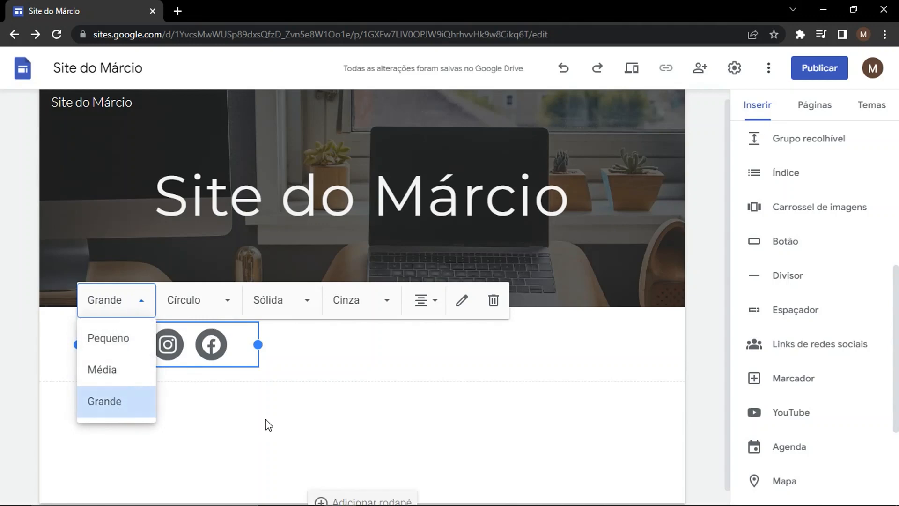
left_click(134, 375)
left_click(145, 346)
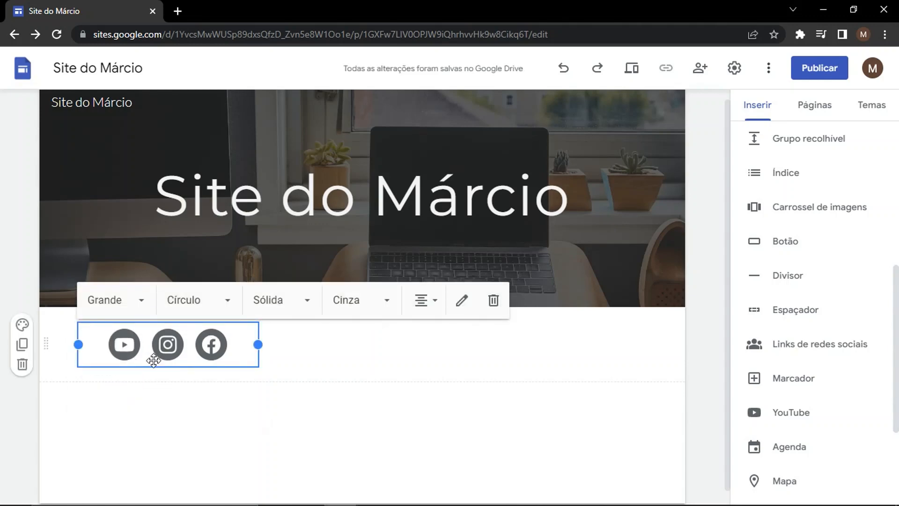
- Try the Quadrado and Nenhuma forma icon shapes, and return the social media icons to Círculo
left_click(195, 311)
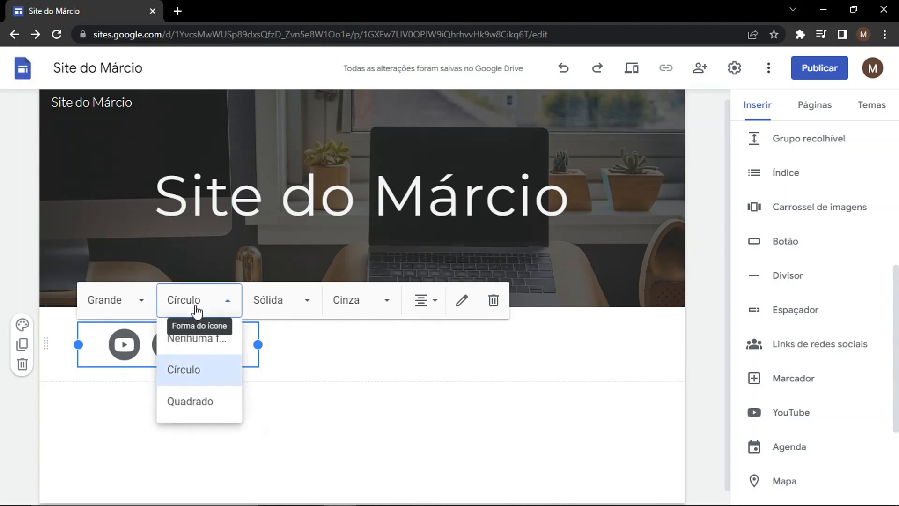
left_click(205, 407)
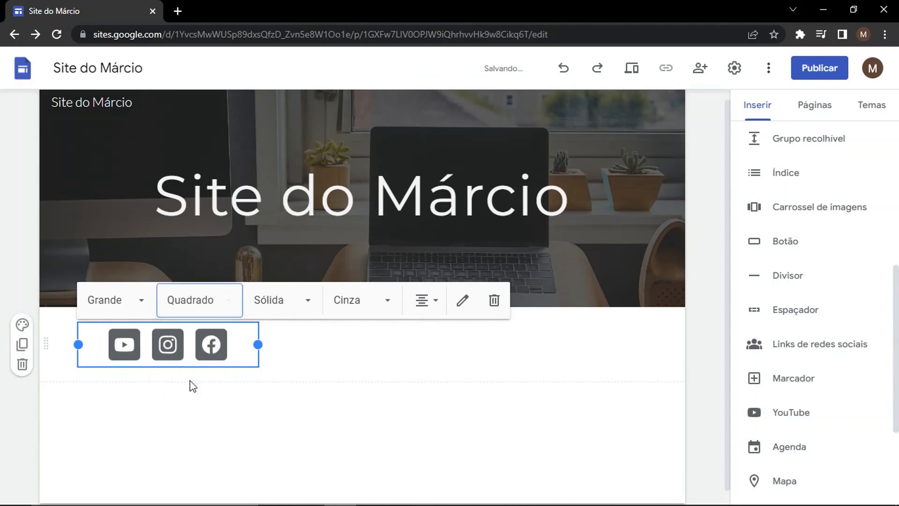
left_click(218, 312)
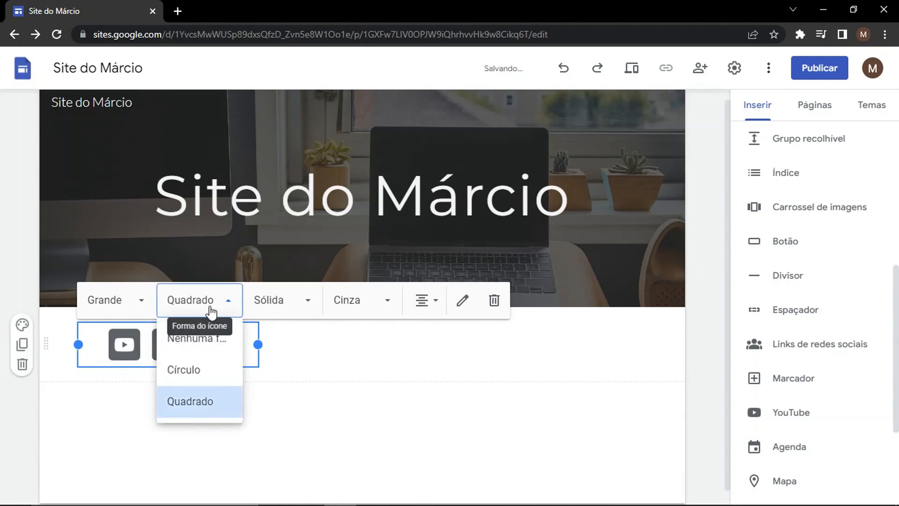
left_click(197, 339)
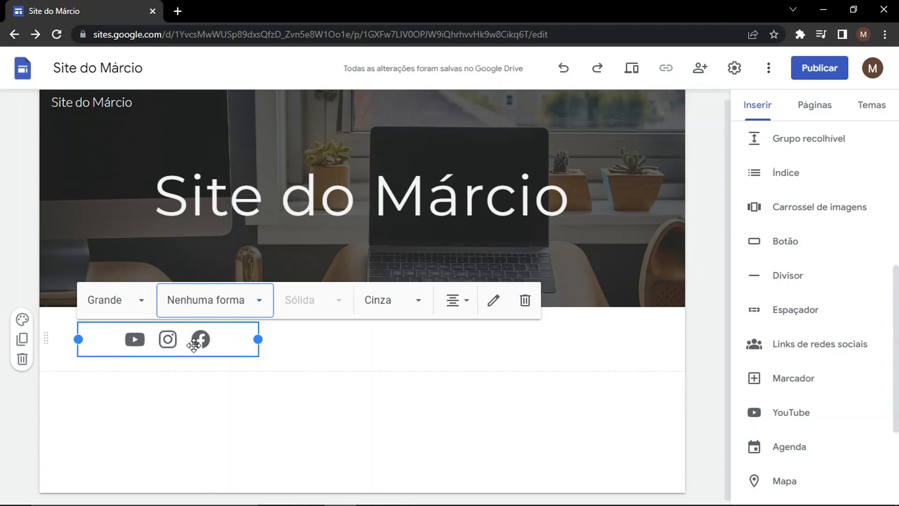
left_click(221, 311)
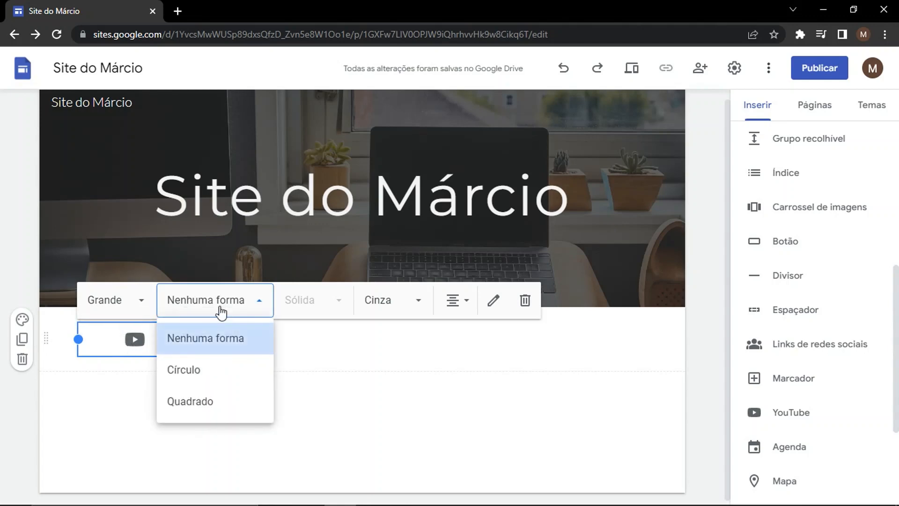
left_click(220, 311)
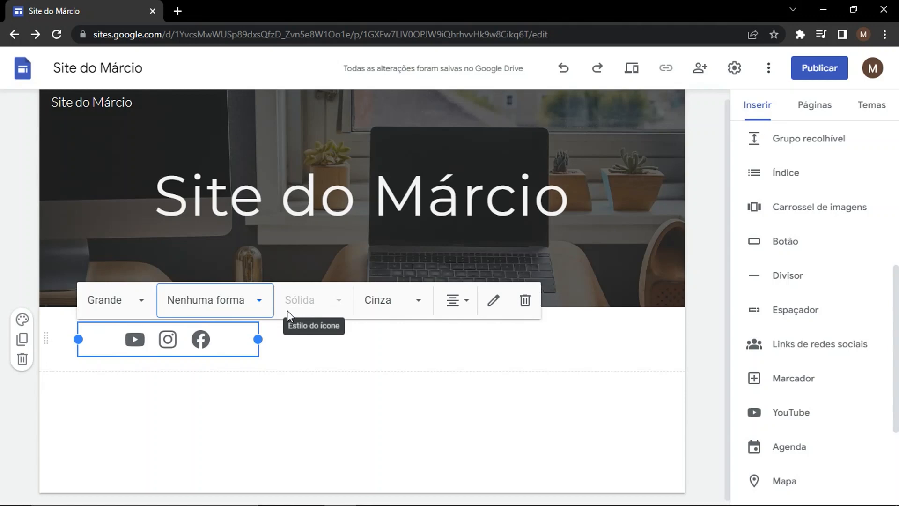
left_click(216, 307)
left_click(196, 372)
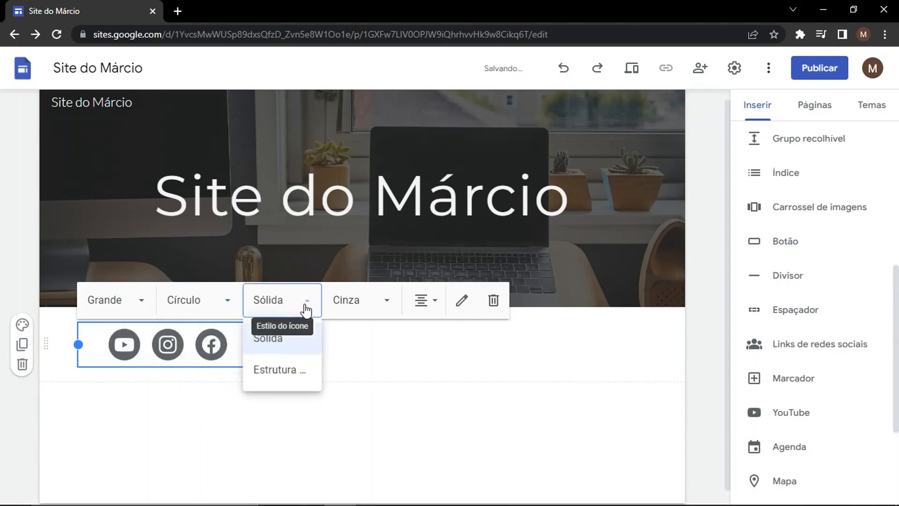
- Try the Estrutura de tópicos style on the social media icons and set it back to Sólida
left_click(306, 304)
left_click(286, 369)
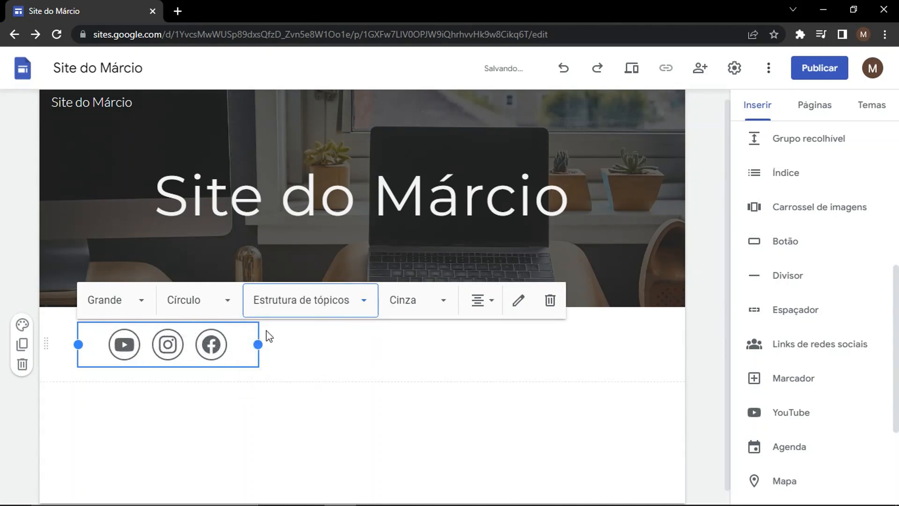
left_click(308, 301)
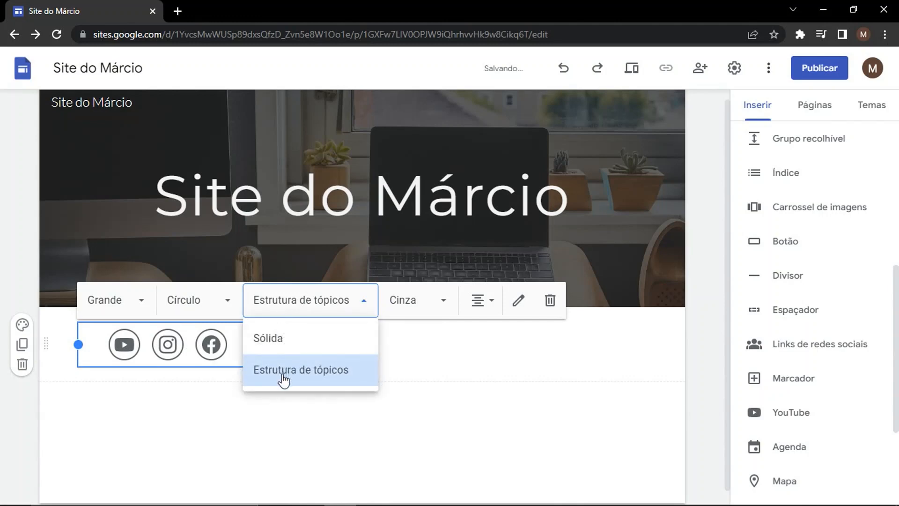
left_click(284, 335)
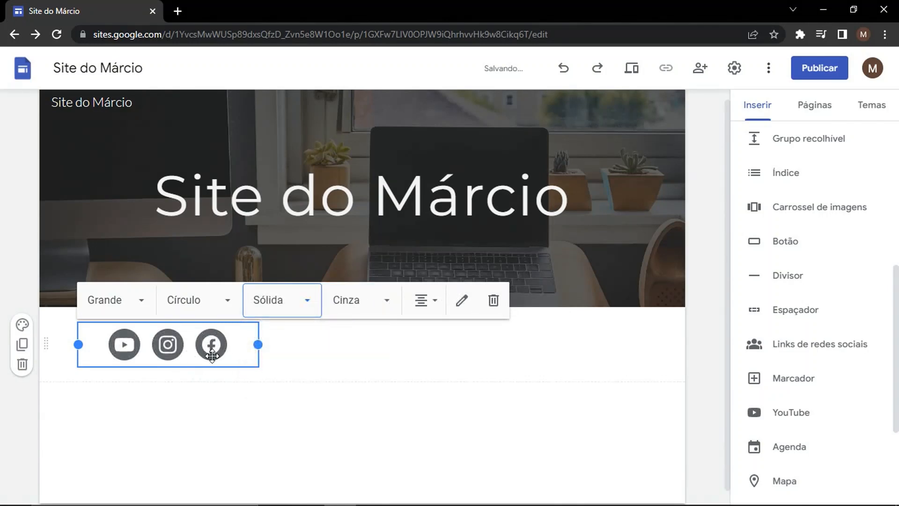
- Try the social media icons in the colours Coloridos, Preto and Branco
left_click(380, 305)
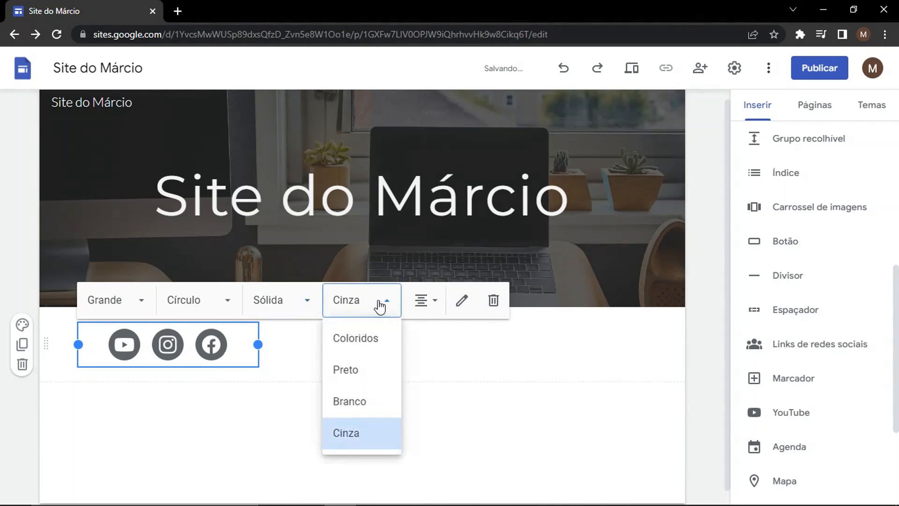
left_click(374, 345)
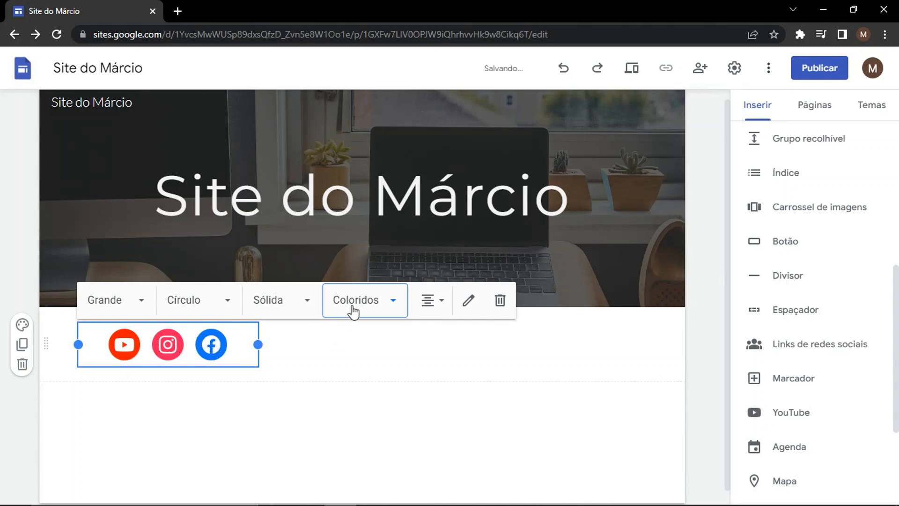
left_click(354, 312)
left_click(347, 370)
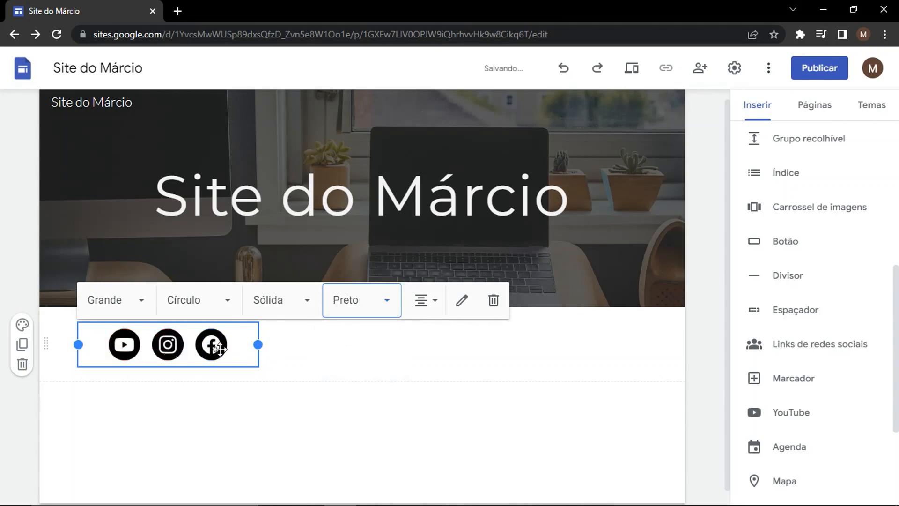
left_click(372, 314)
left_click(356, 402)
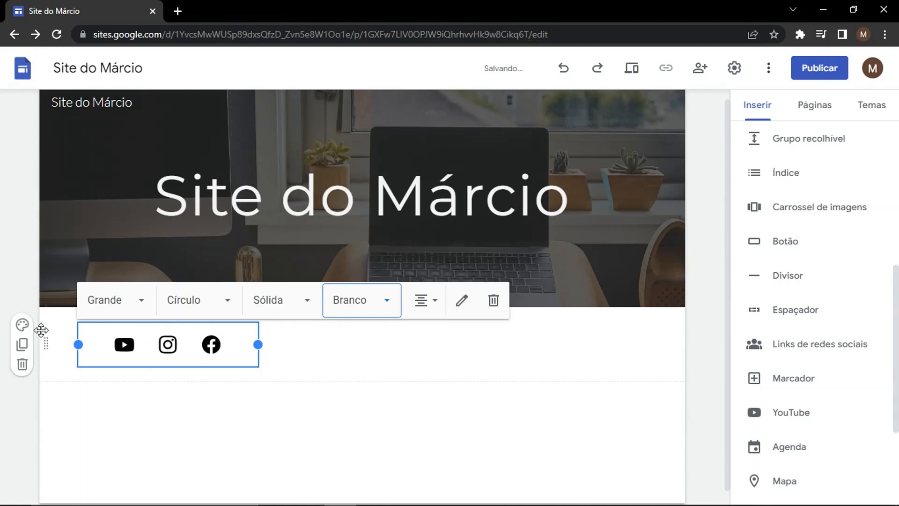
- Apply section colour Estilo 3 to the social media section and set the icon colour to Cinza
left_click(22, 326)
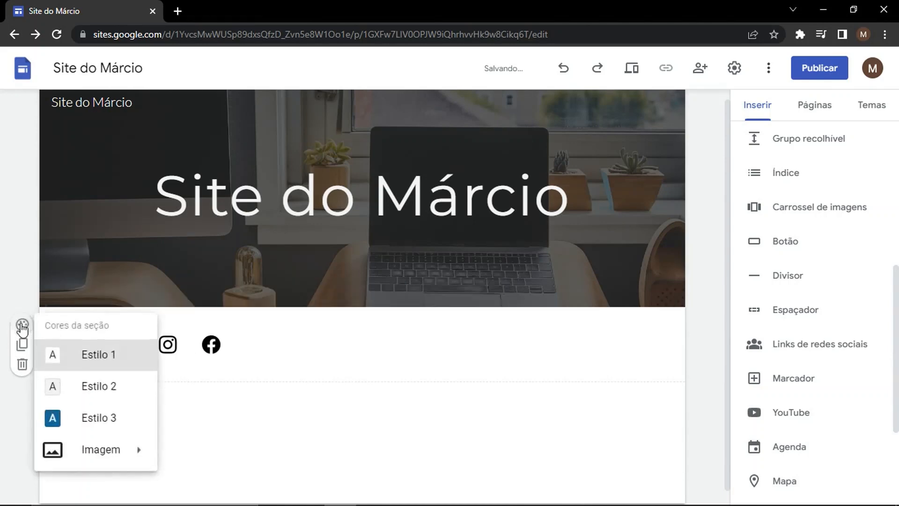
left_click(76, 422)
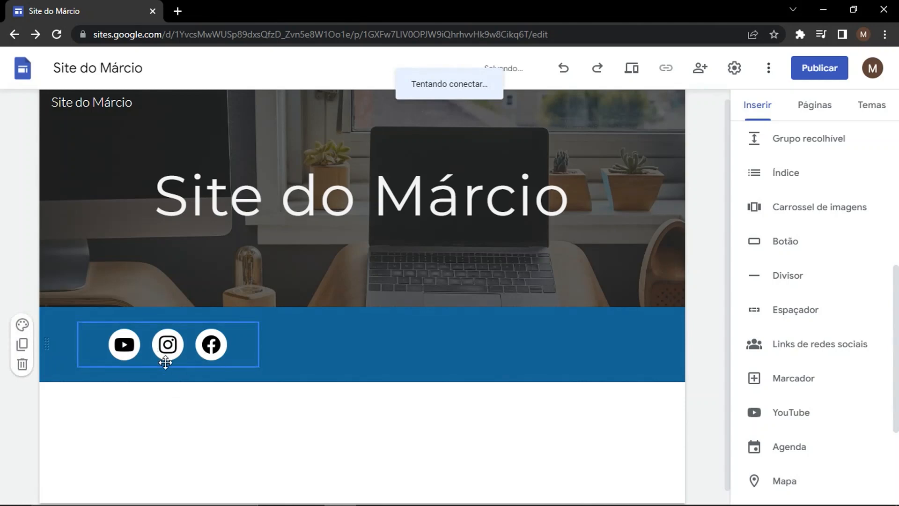
left_click(234, 344)
left_click(344, 304)
left_click(349, 433)
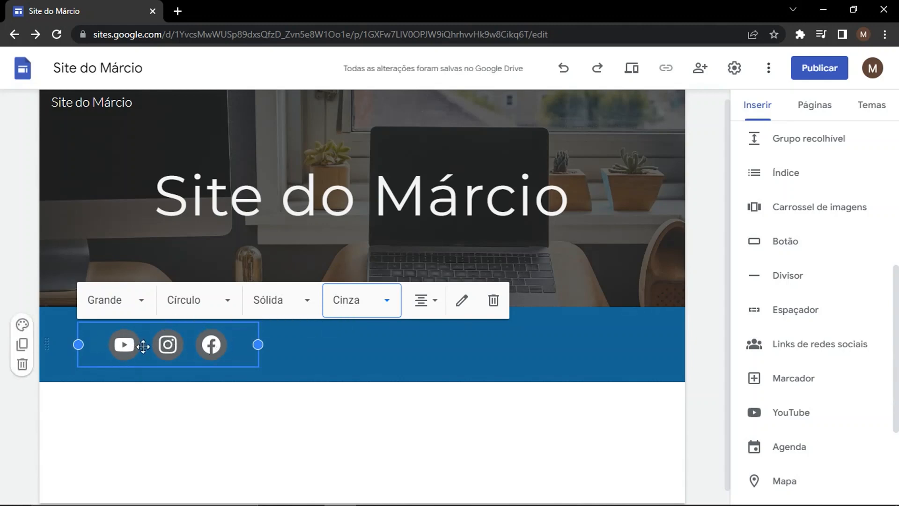
left_click(313, 429)
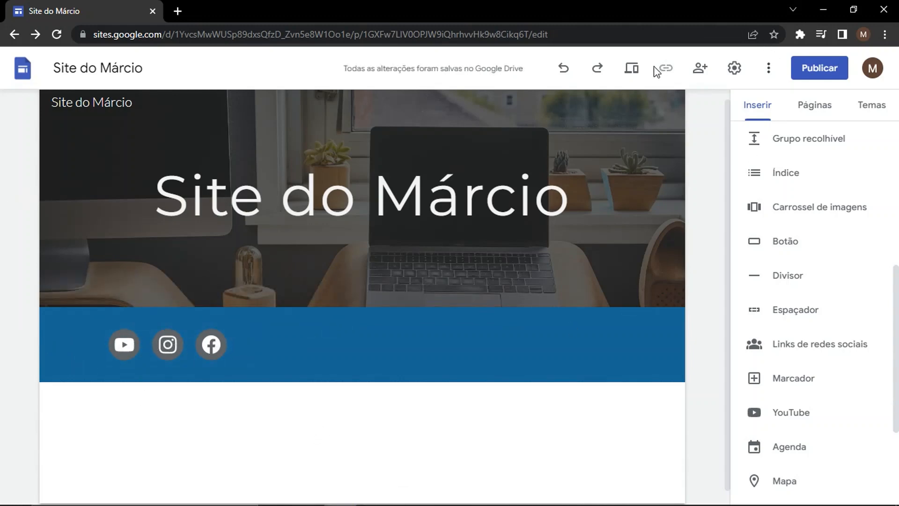
- Preview the site, test the YouTube and Instagram icon links, and return to the editor
left_click(631, 74)
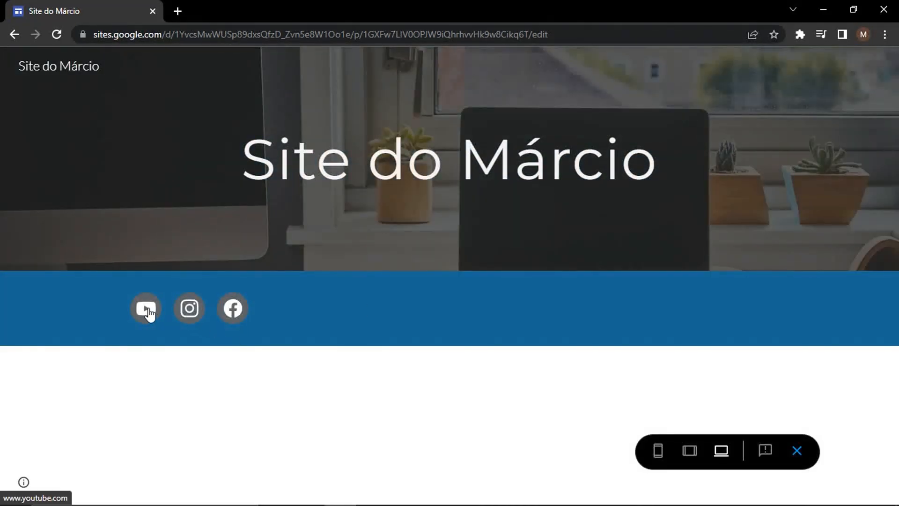
left_click(148, 309)
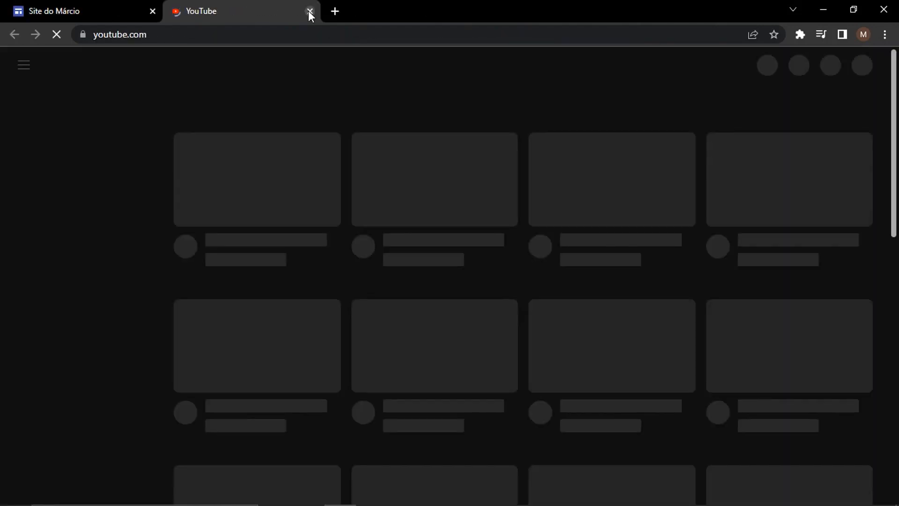
left_click(310, 11)
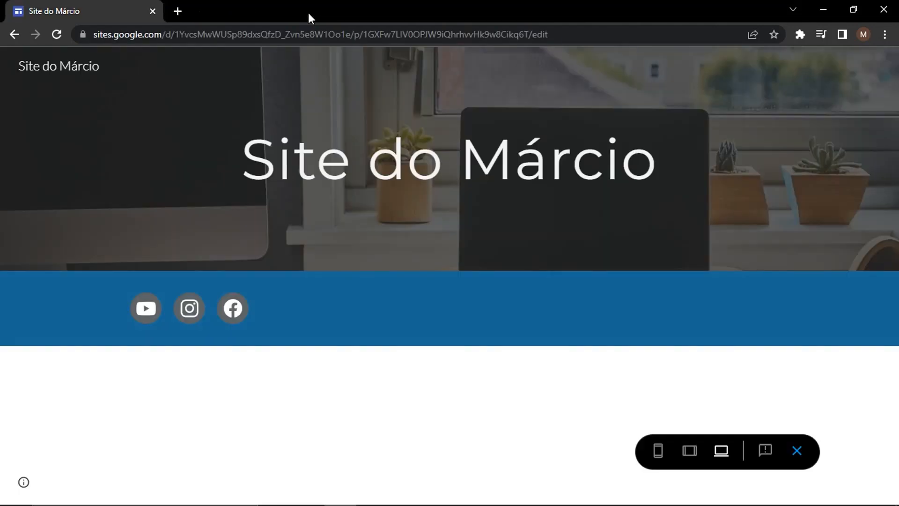
left_click(189, 309)
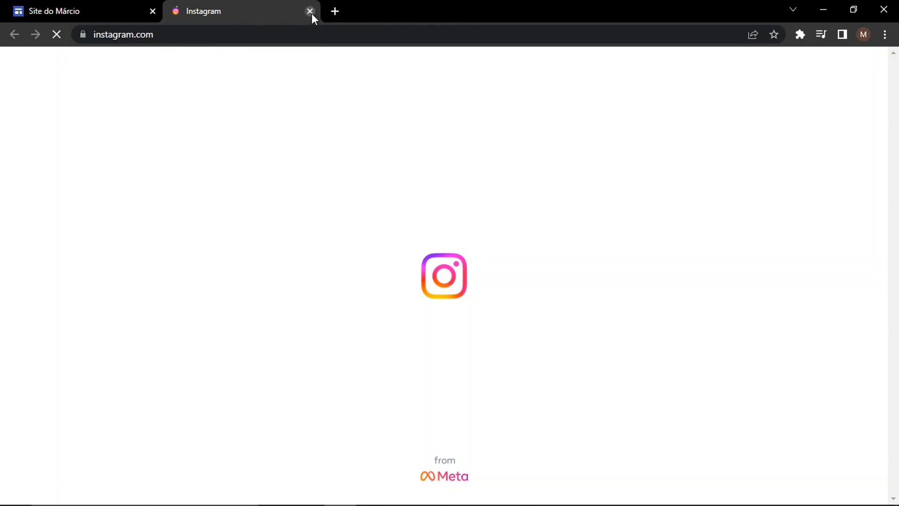
left_click(310, 12)
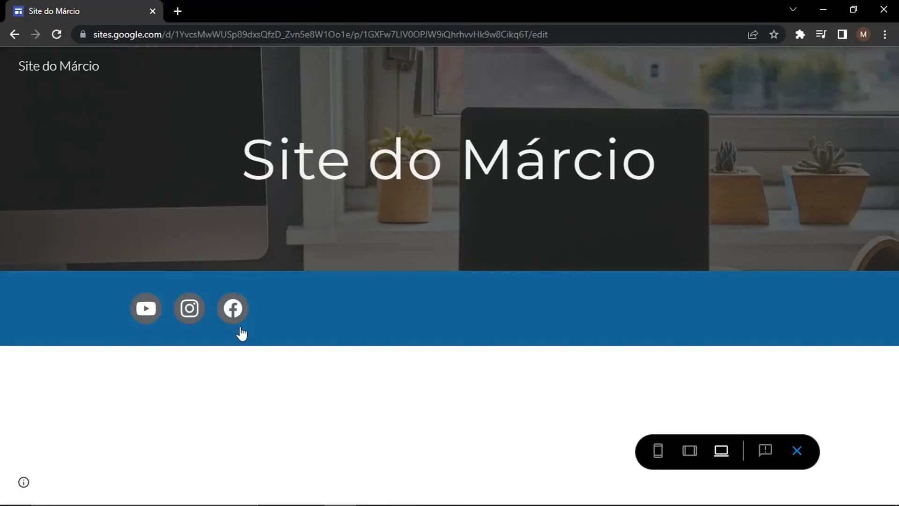
left_click(796, 450)
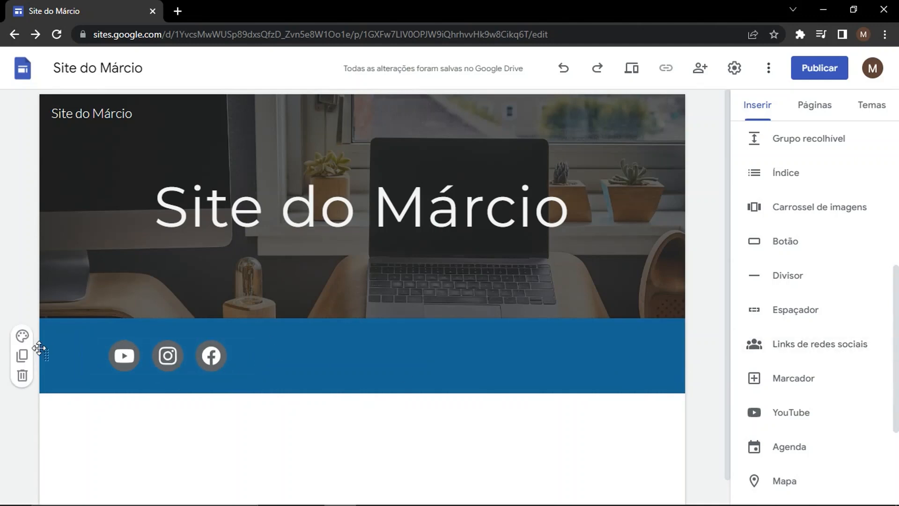
- Delete the social media links section and insert a placeholder (Marcador) below the header
left_click(22, 374)
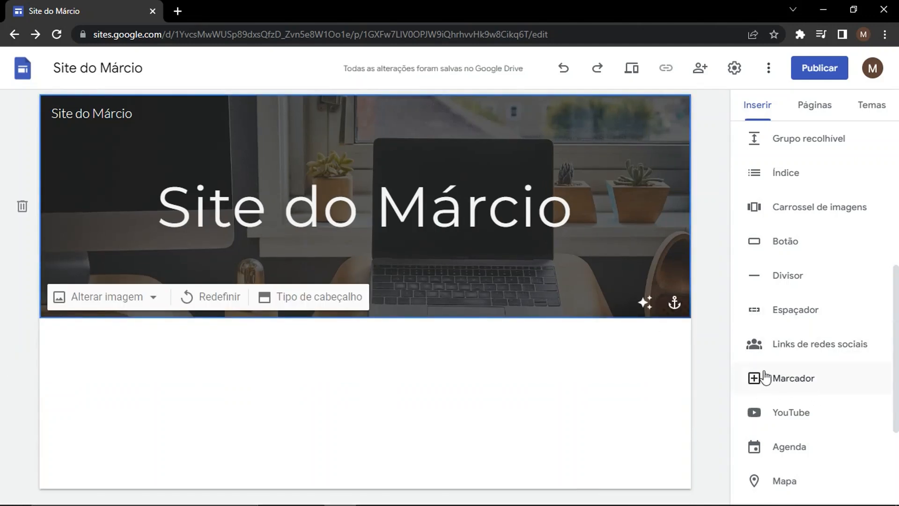
left_click(780, 380)
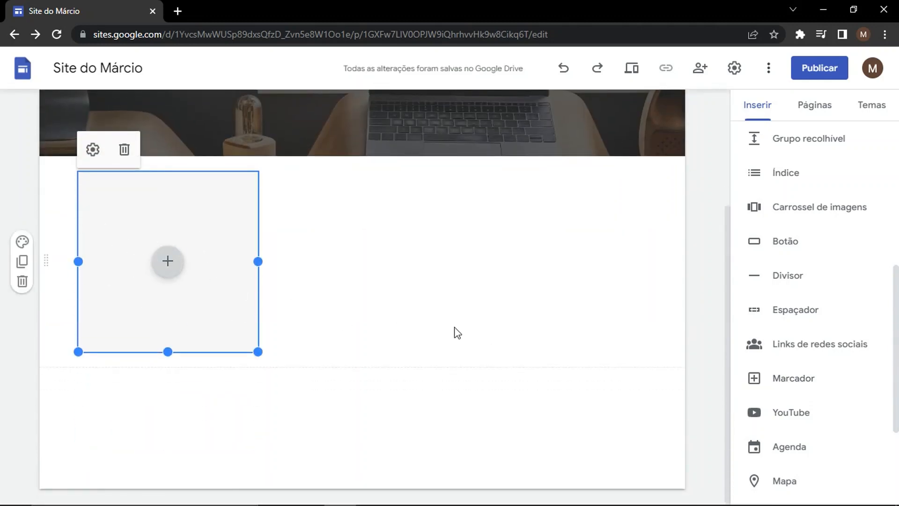
- Insert the content block with one image beside text, and check the content options of its image placeholder
scroll(666, 323, "up", 3)
scroll(892, 251, "up", 5)
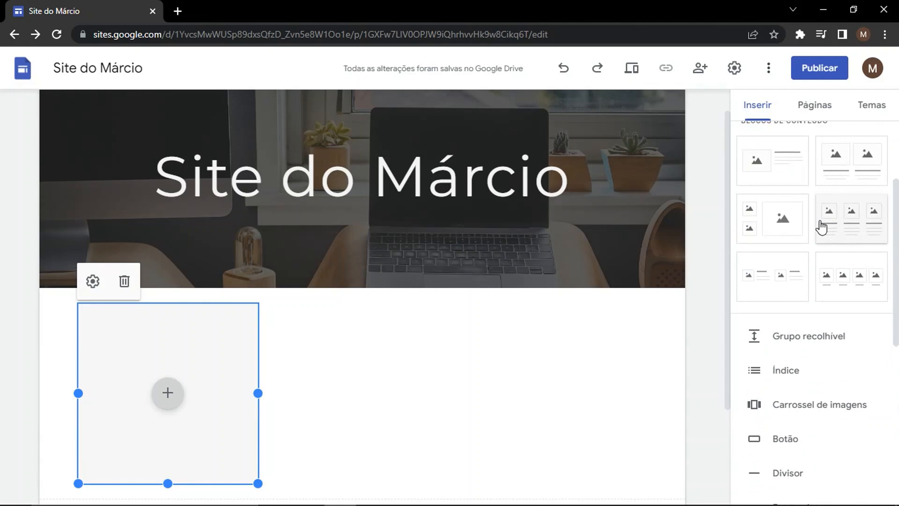
left_click(776, 169)
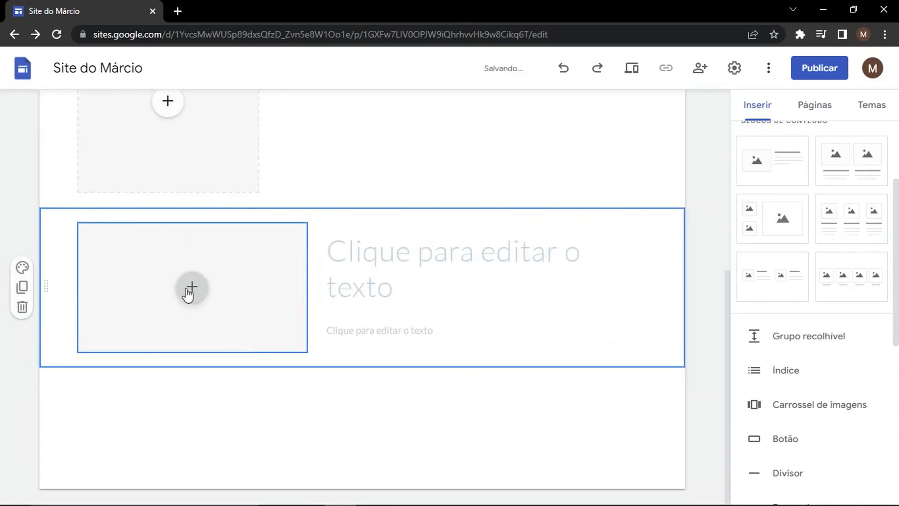
left_click(199, 295)
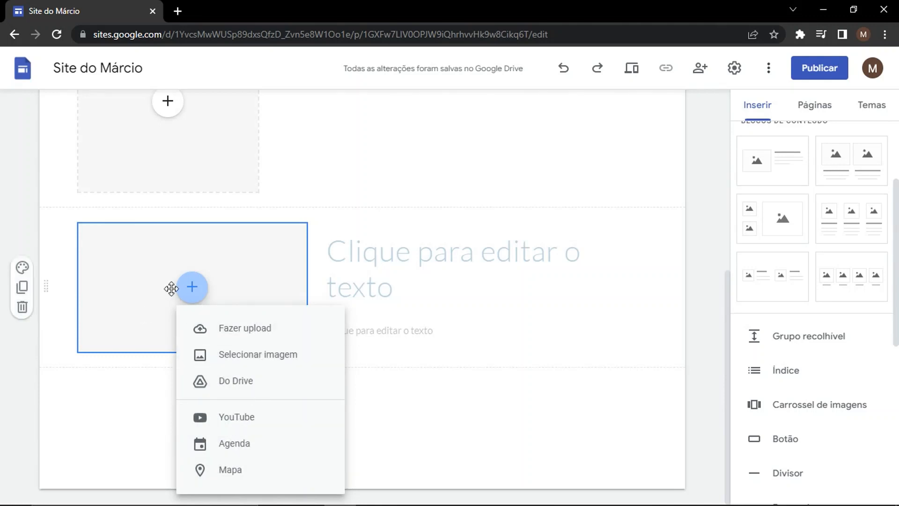
left_click(478, 415)
- Examine the content options of the standalone placeholder and compare them with the elements and content blocks available to insert
scroll(478, 414, "up", 3)
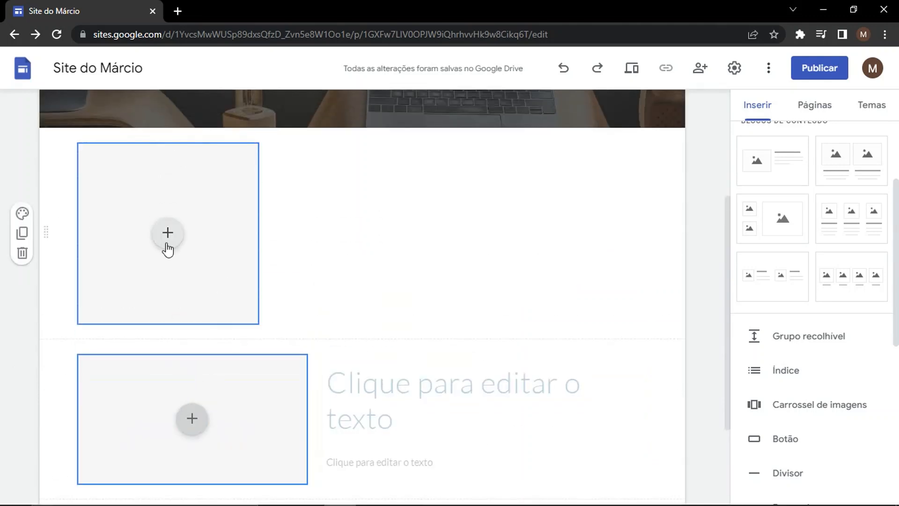
left_click(168, 233)
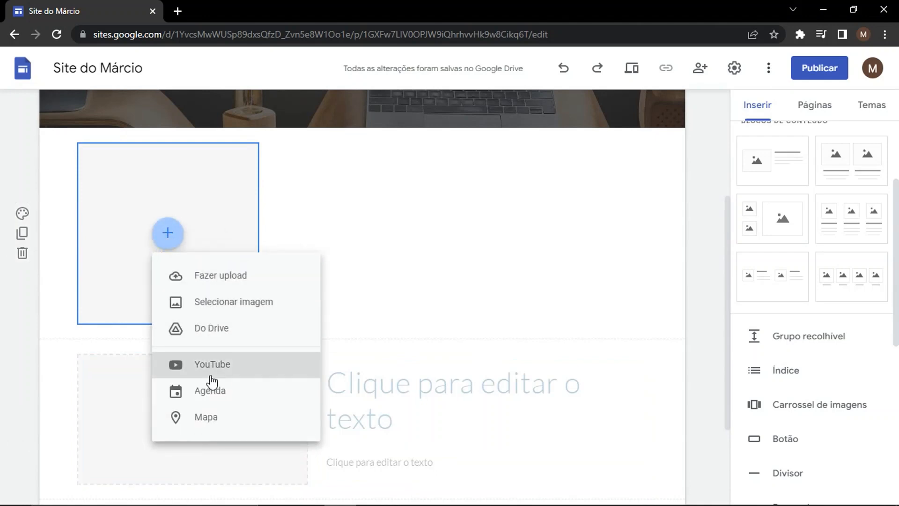
left_click(328, 234)
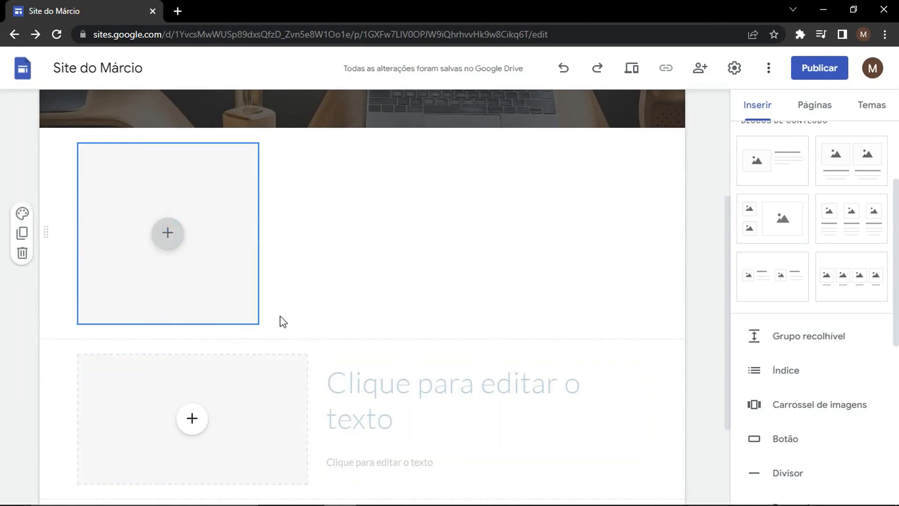
scroll(865, 381, "down", 5)
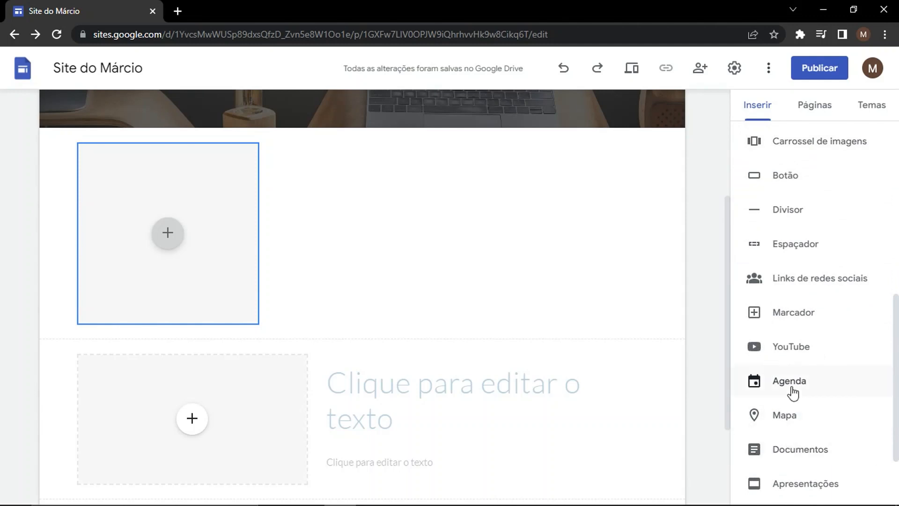
left_click(167, 233)
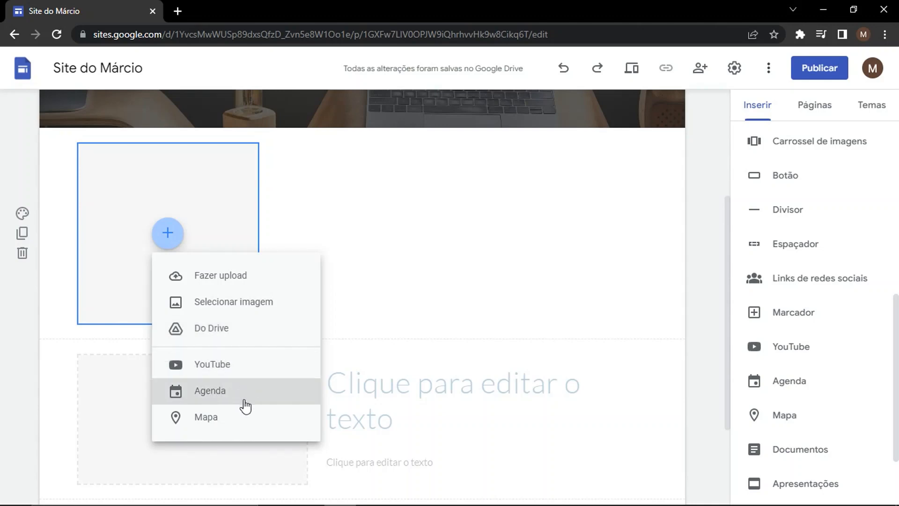
left_click(328, 217)
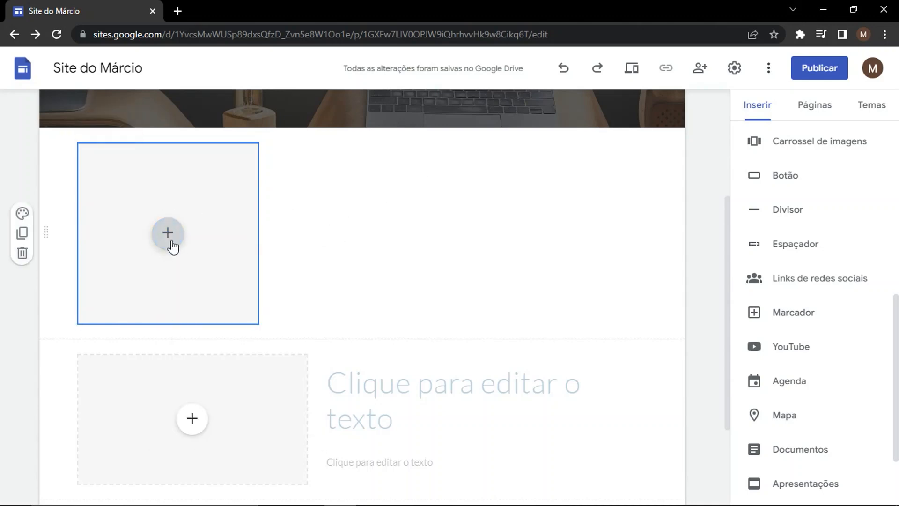
scroll(200, 308, "down", 3)
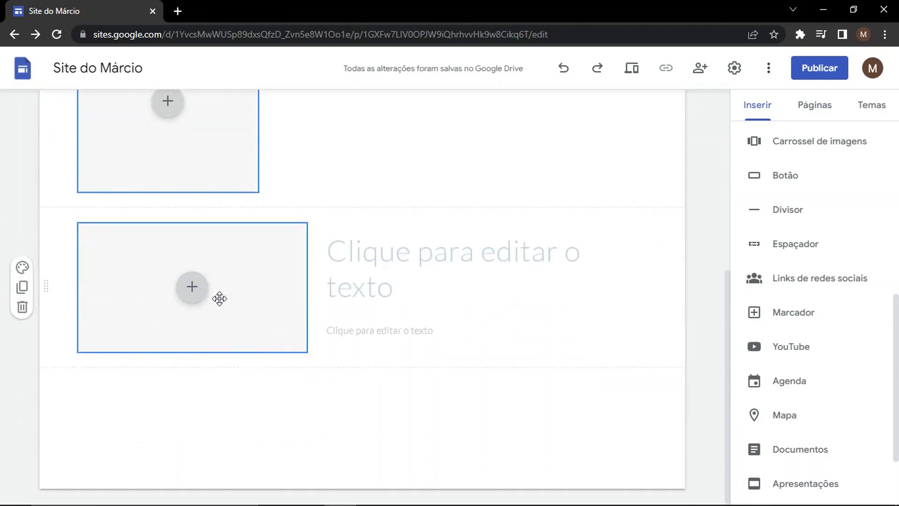
scroll(772, 255, "up", 4)
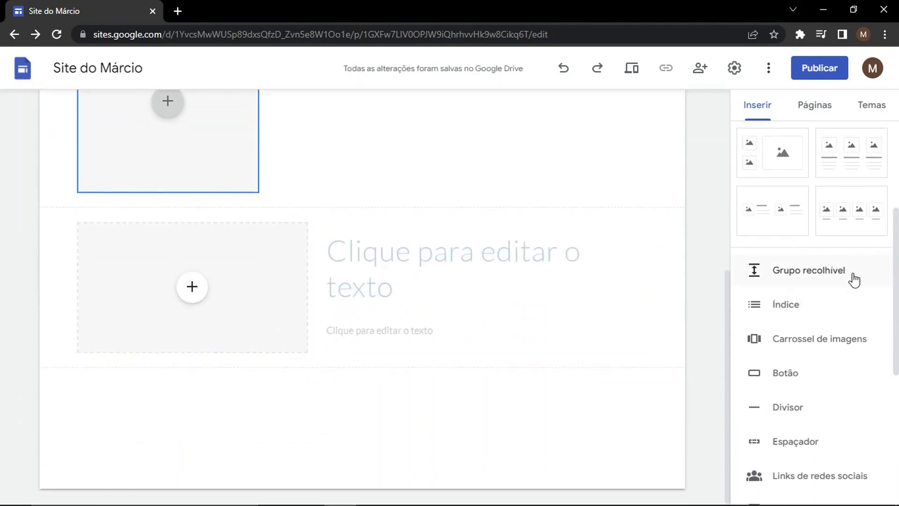
scroll(833, 194, "up", 4)
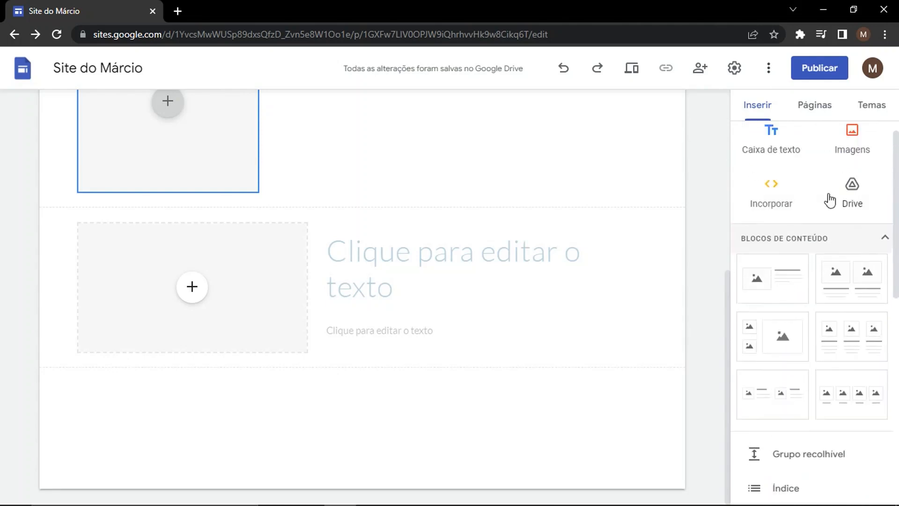
scroll(775, 309, "down", 3)
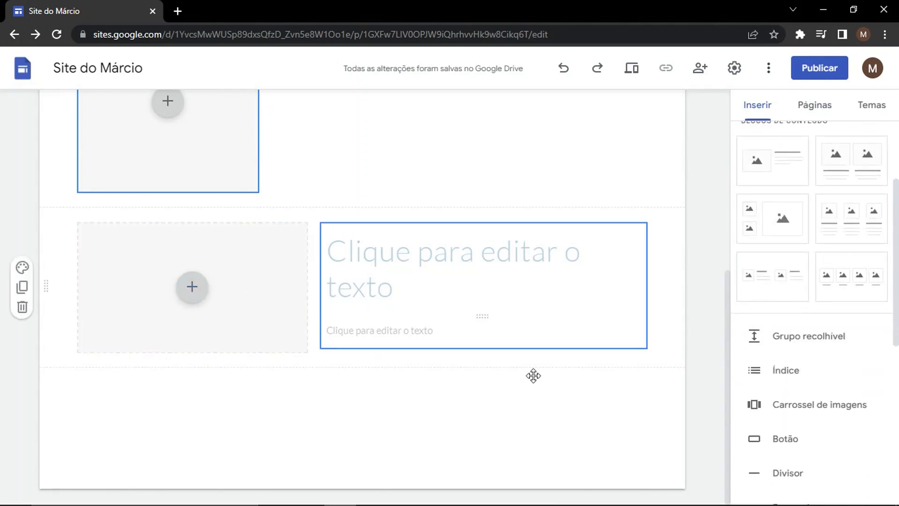
scroll(827, 447, "down", 6)
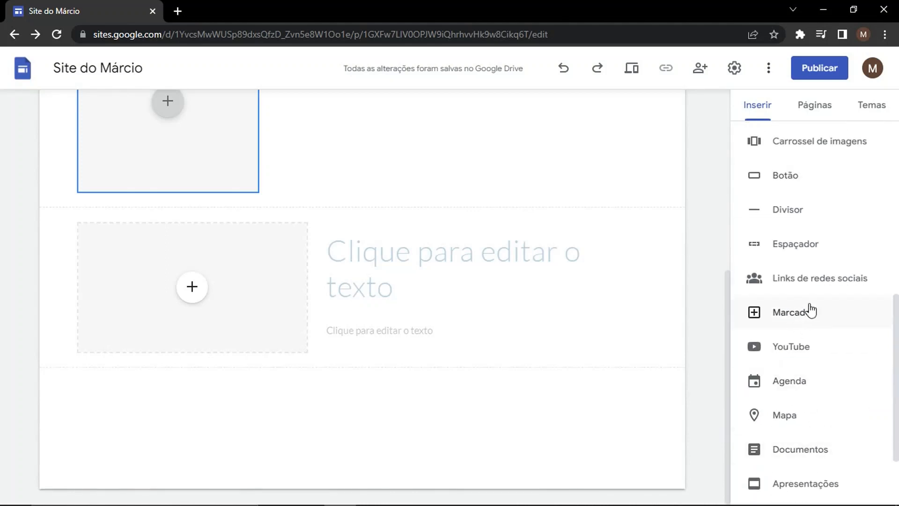
- Search YouTube for "youtube creators" to fill the placeholder below the header
left_click(786, 356)
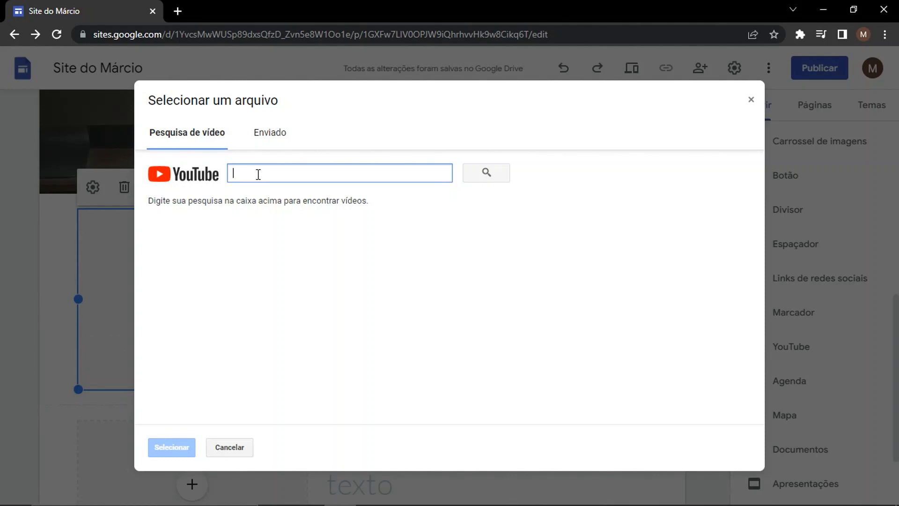
type("youtube crea")
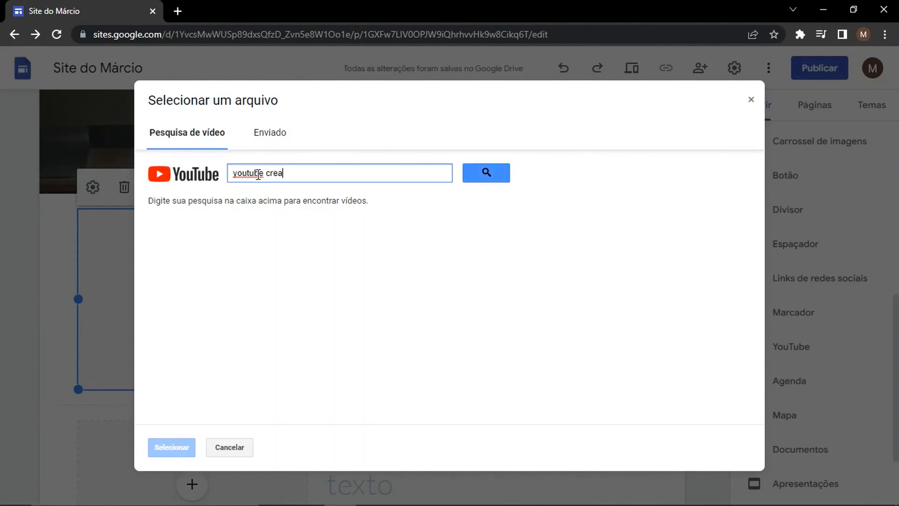
type("tors")
key("Return")
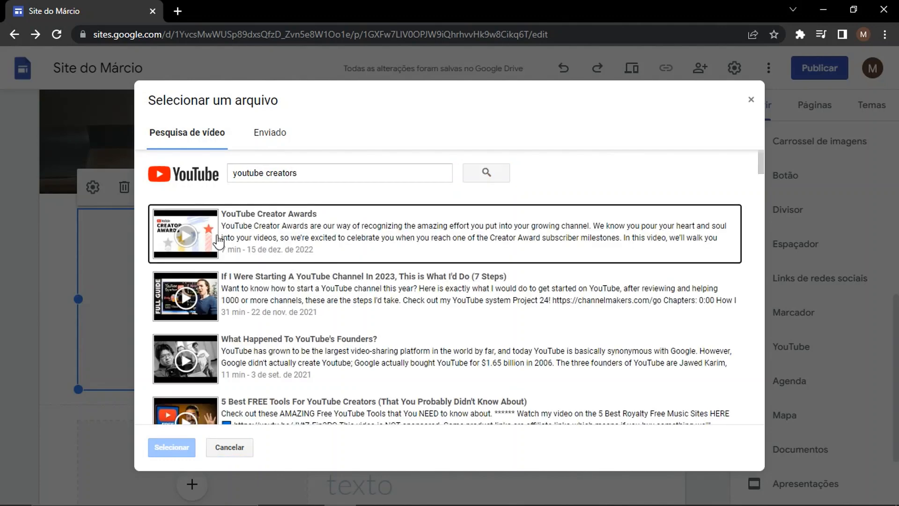
- Insert the video "5 Best FREE Tools For YouTube Creators (That You Probably Didn't Know About)", then enlarge and centre it in its section
scroll(245, 238, "down", 3)
scroll(237, 200, "up", 3)
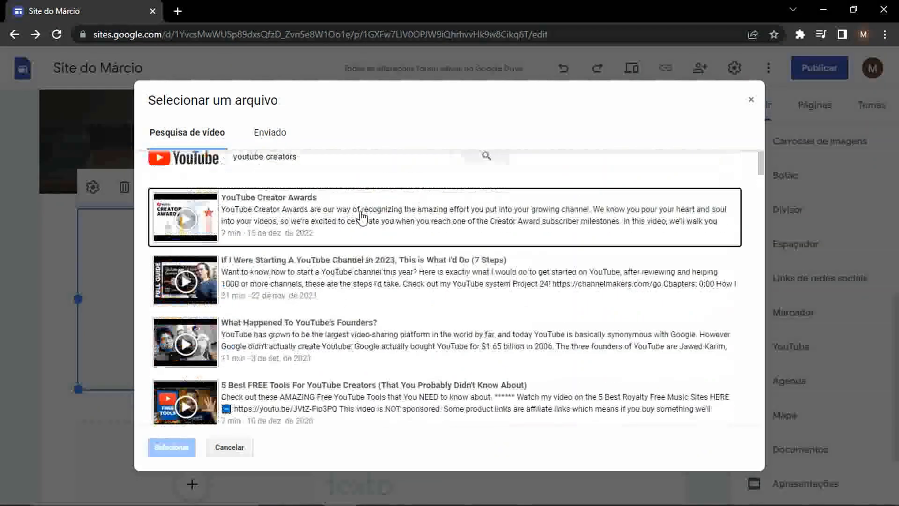
scroll(271, 252, "down", 3)
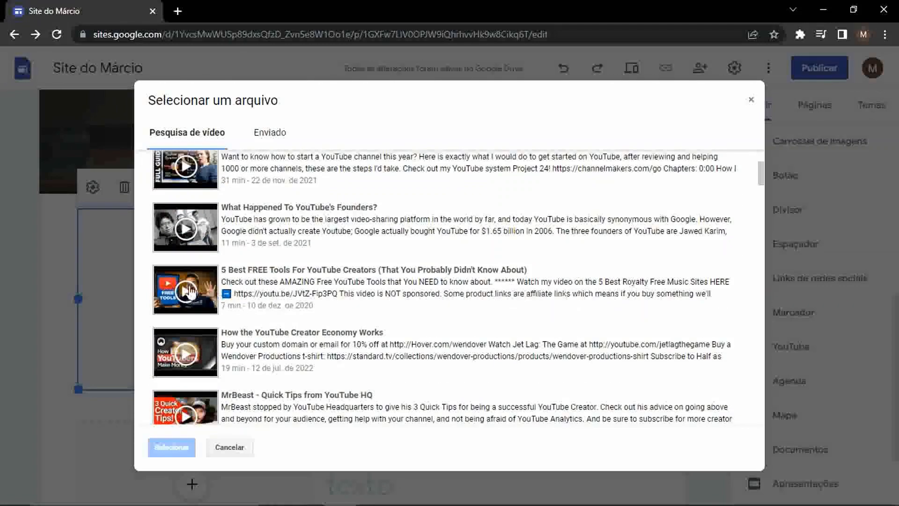
left_click(206, 314)
left_click(185, 447)
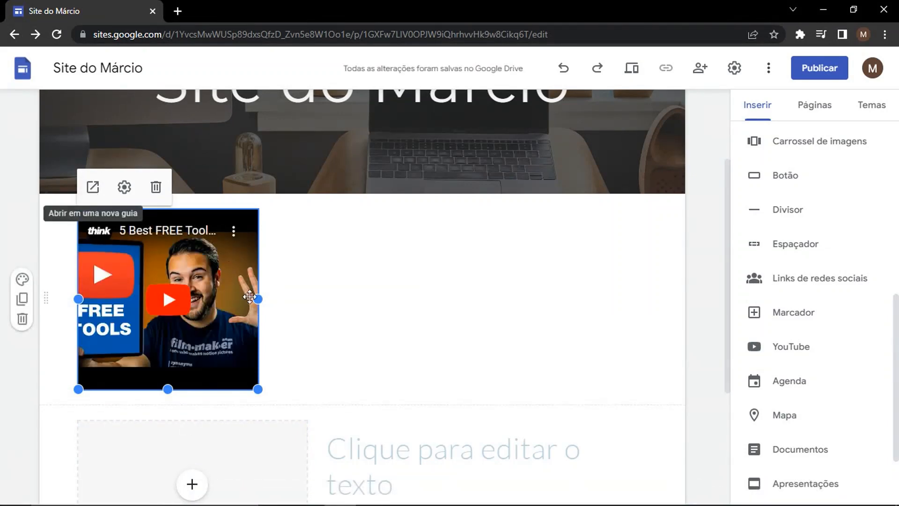
left_click_drag(257, 300, 372, 307)
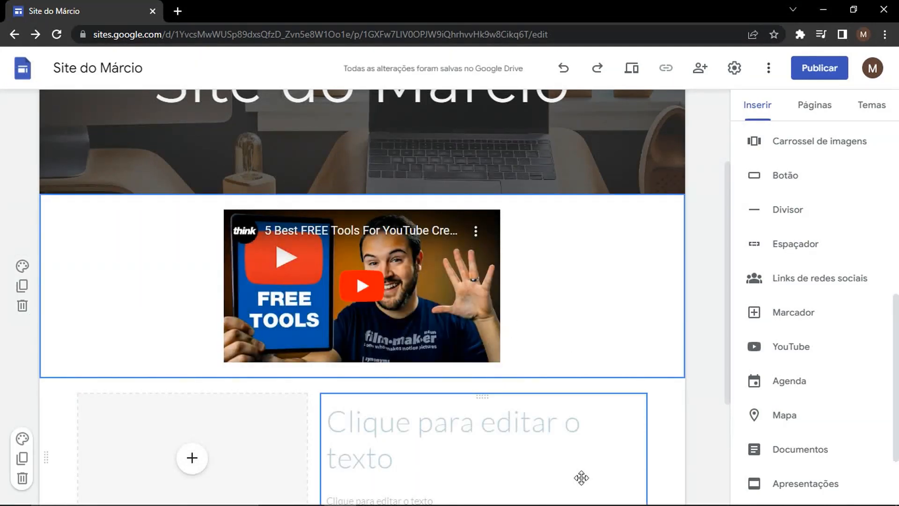
scroll(584, 373, "down", 3)
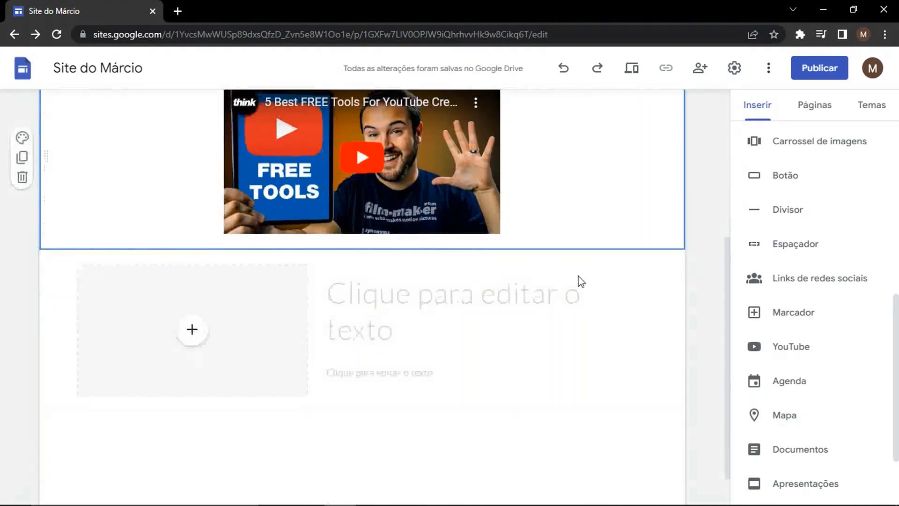
left_click(193, 329)
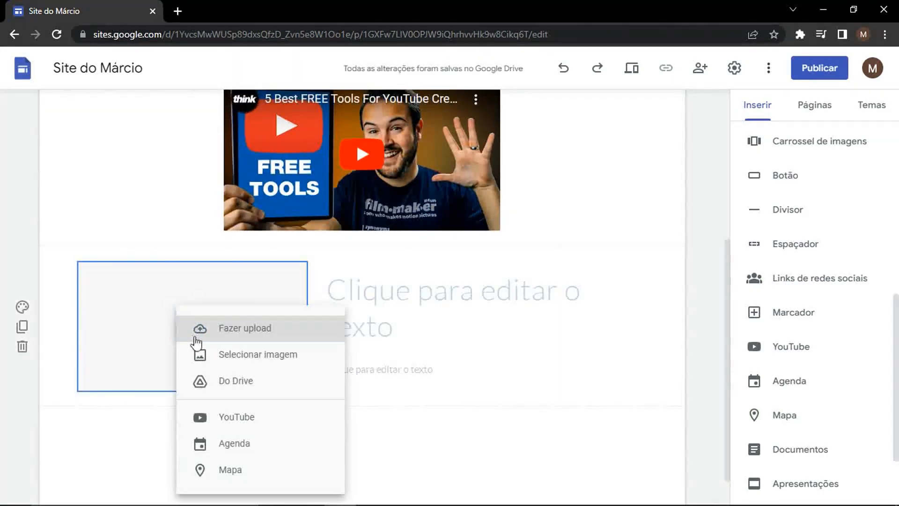
left_click(240, 427)
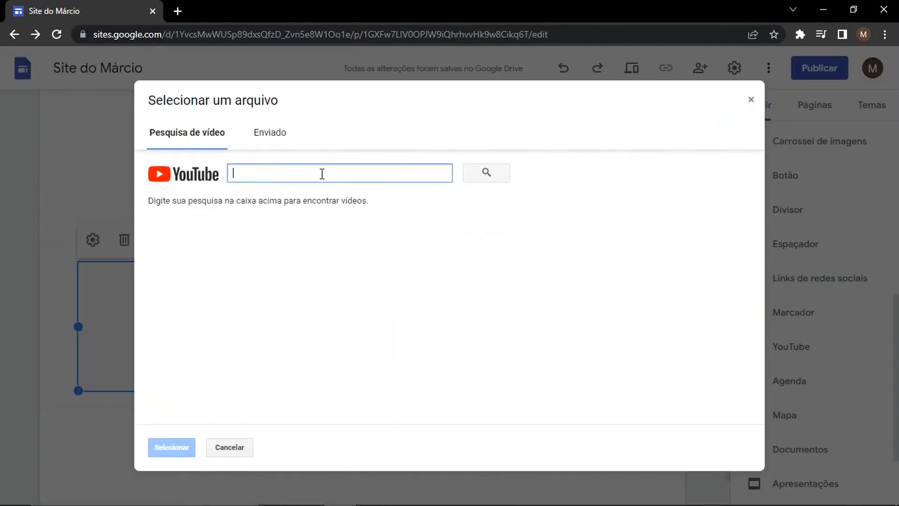
left_click(227, 449)
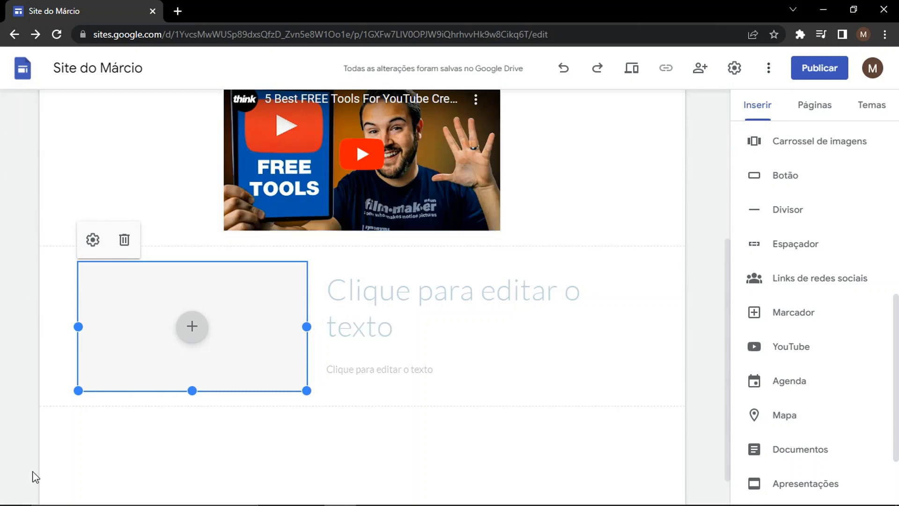
- Fill the content block's image placeholder with the account owner's personal calendar (Agenda)
scroll(280, 385, "up", 1)
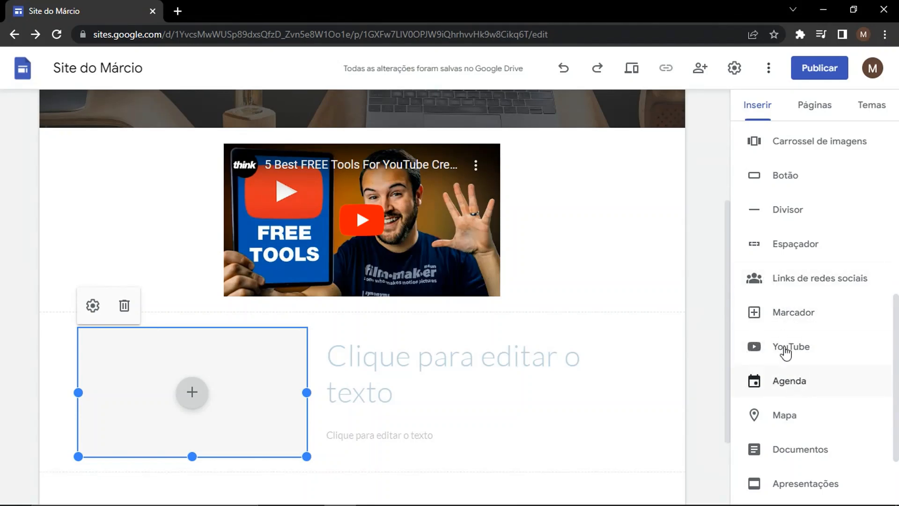
left_click(192, 393)
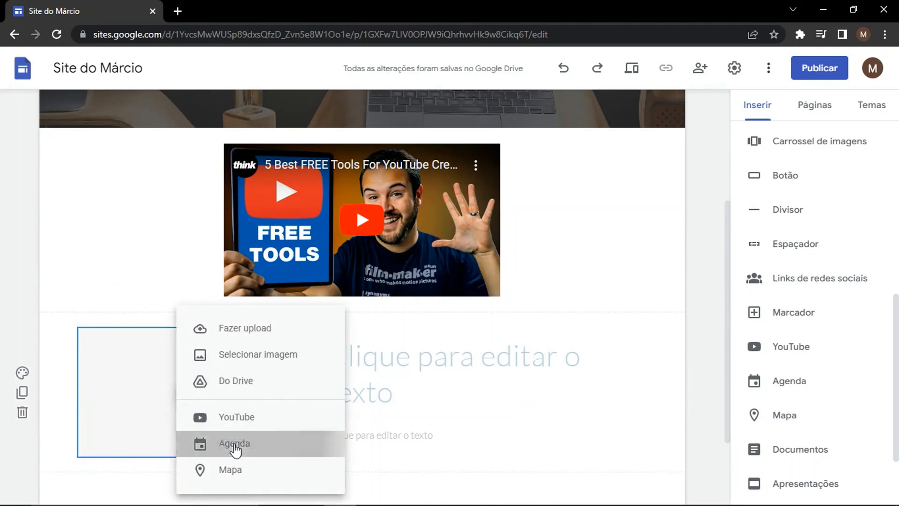
left_click(234, 444)
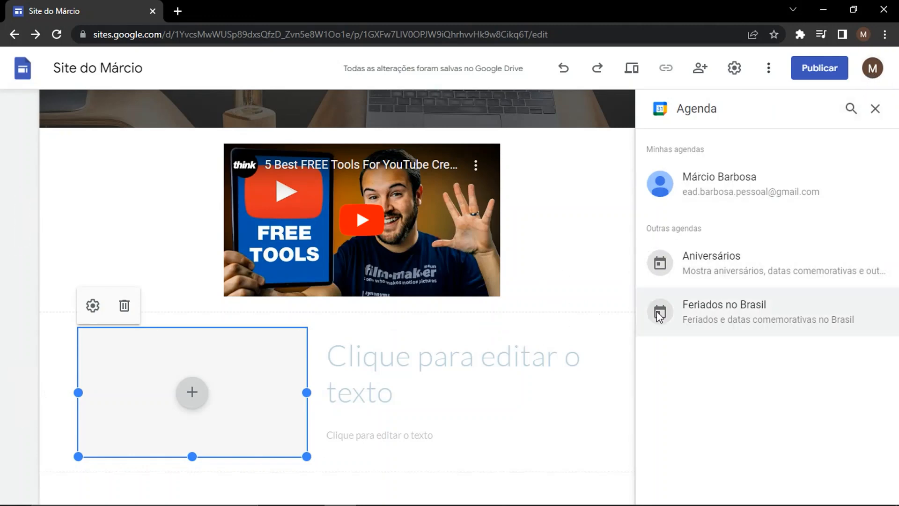
left_click(702, 194)
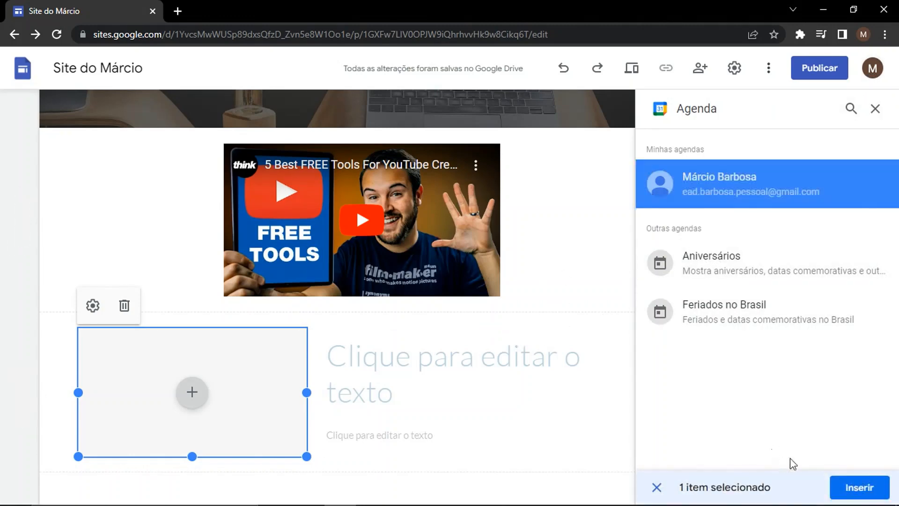
left_click(859, 486)
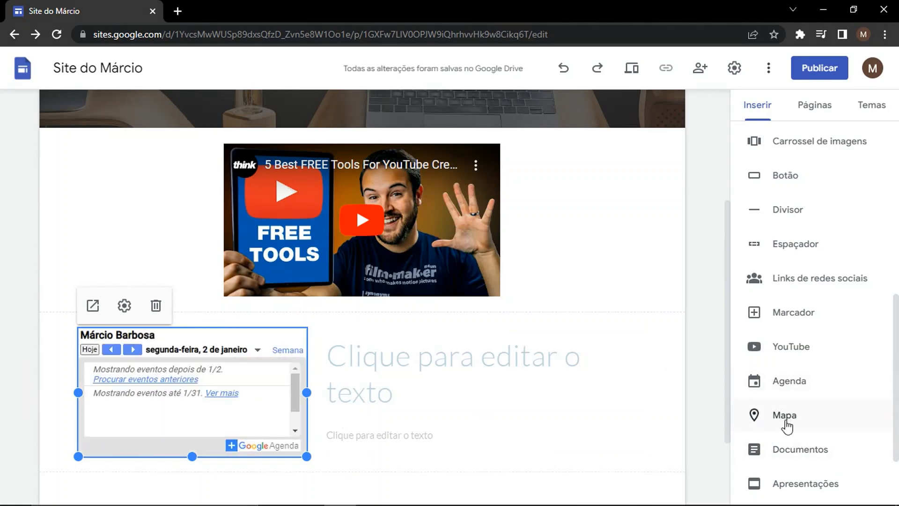
- Insert a Google Maps map of São José dos Pinhais, PR, Brasil below the content block and centre it in its section
scroll(342, 425, "down", 2)
left_click(272, 421)
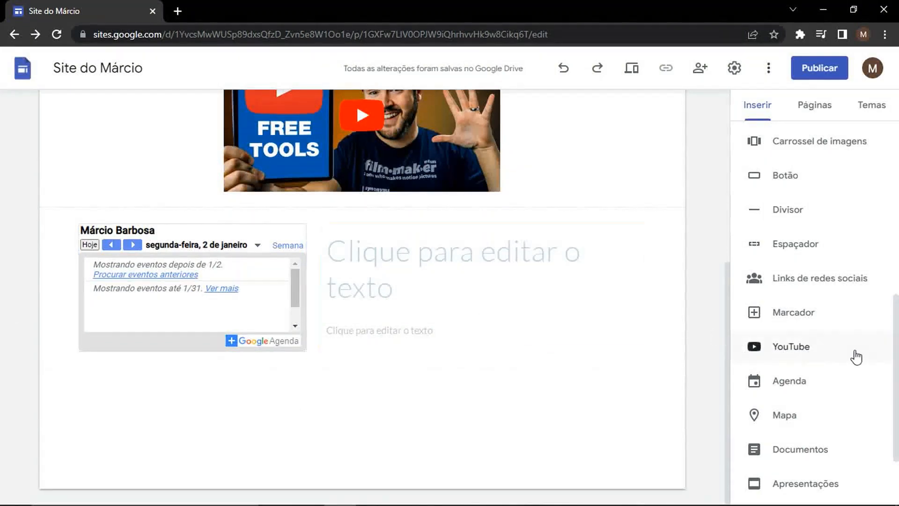
left_click(785, 420)
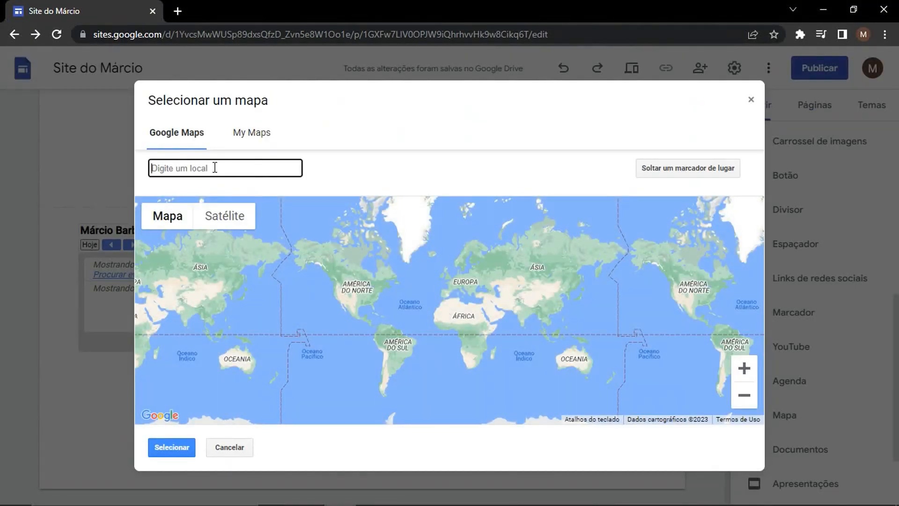
type("s")
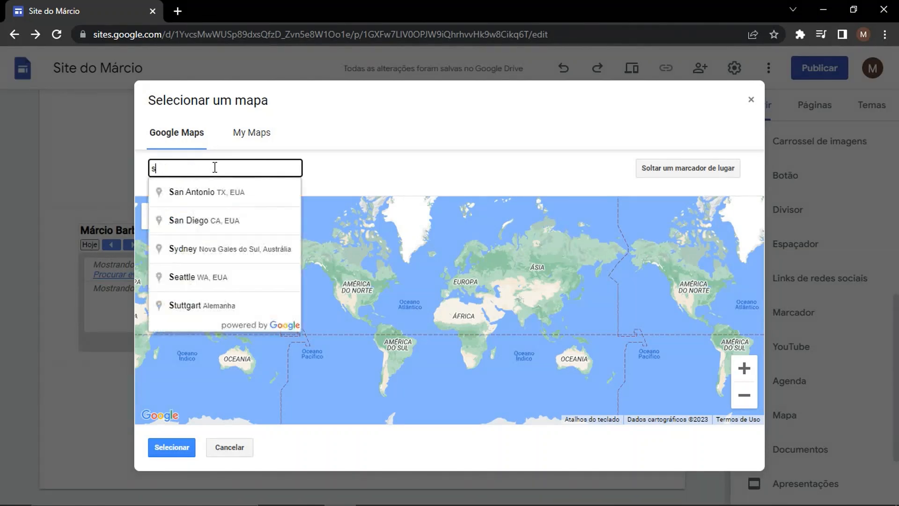
type("ão josé d")
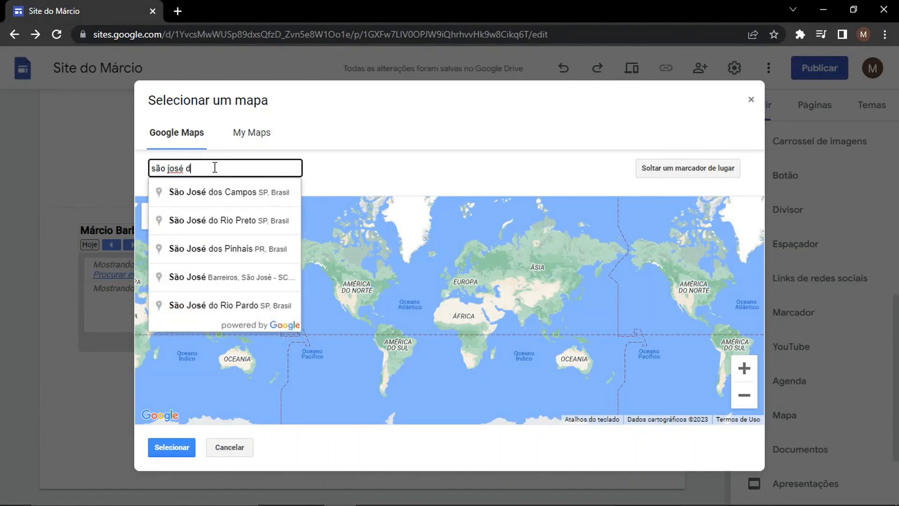
type("os pinhais")
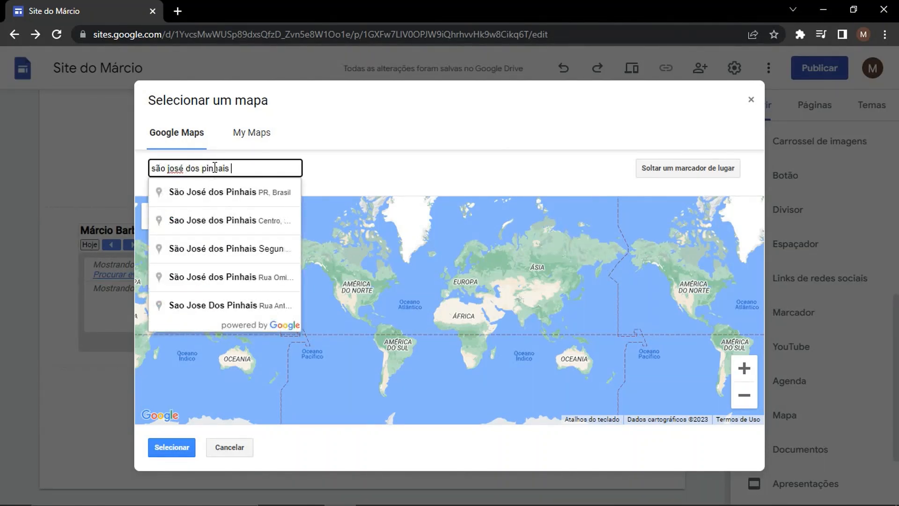
left_click(240, 202)
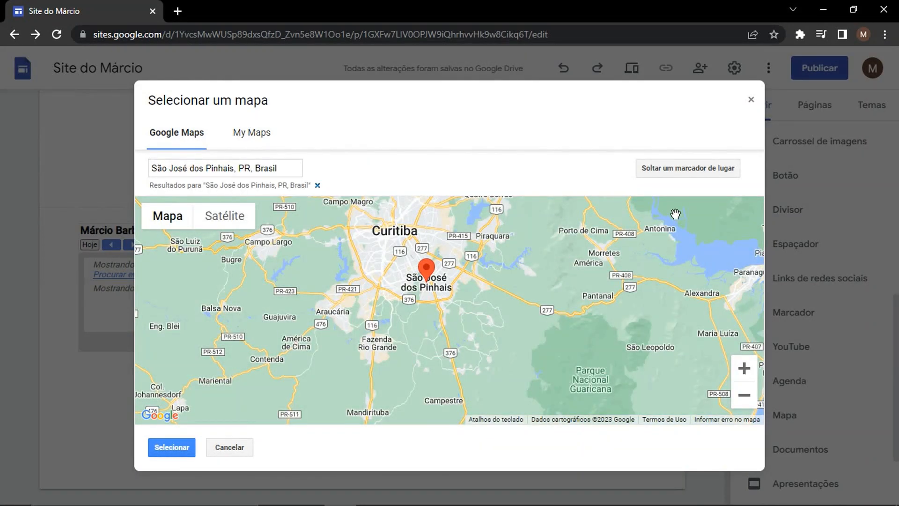
left_click(161, 454)
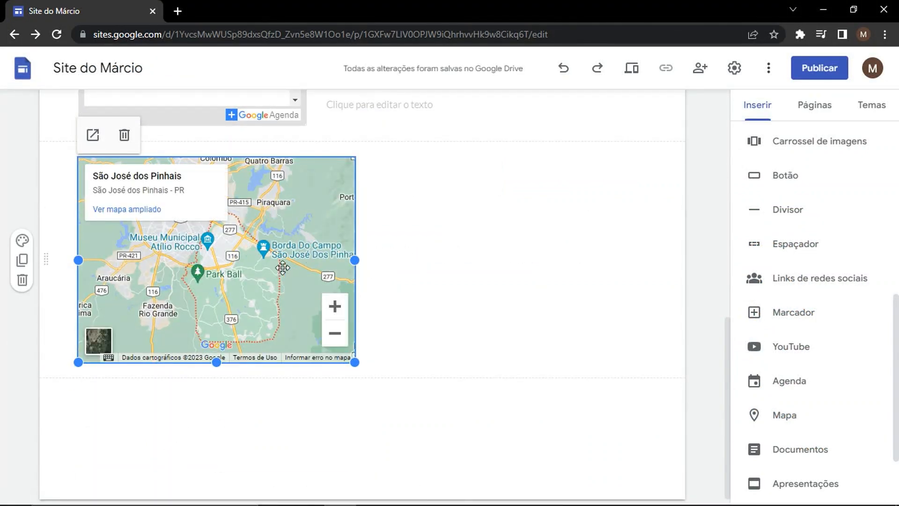
left_click_drag(251, 305, 344, 253)
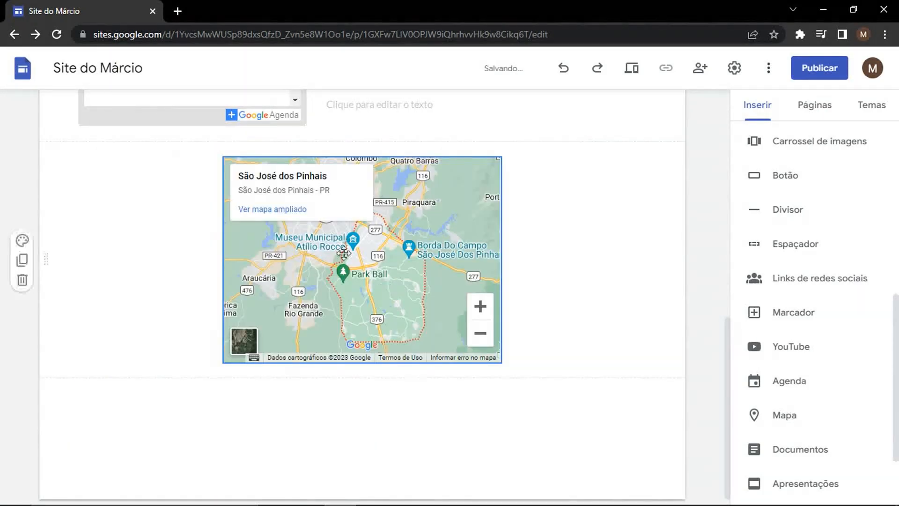
- Delete the map, calendar content block and YouTube video sections, keeping only the page header
left_click(570, 306)
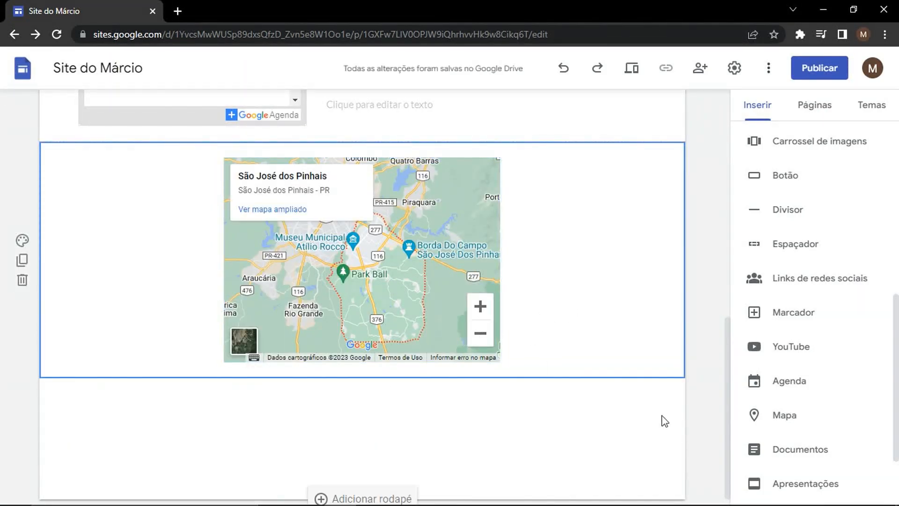
scroll(783, 425, "down", 2)
scroll(781, 387, "down", 1)
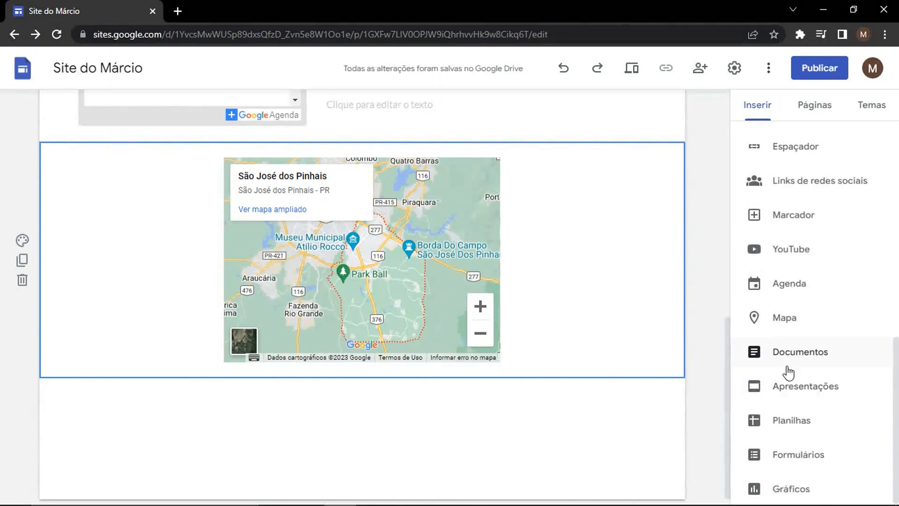
left_click(22, 279)
left_click(22, 307)
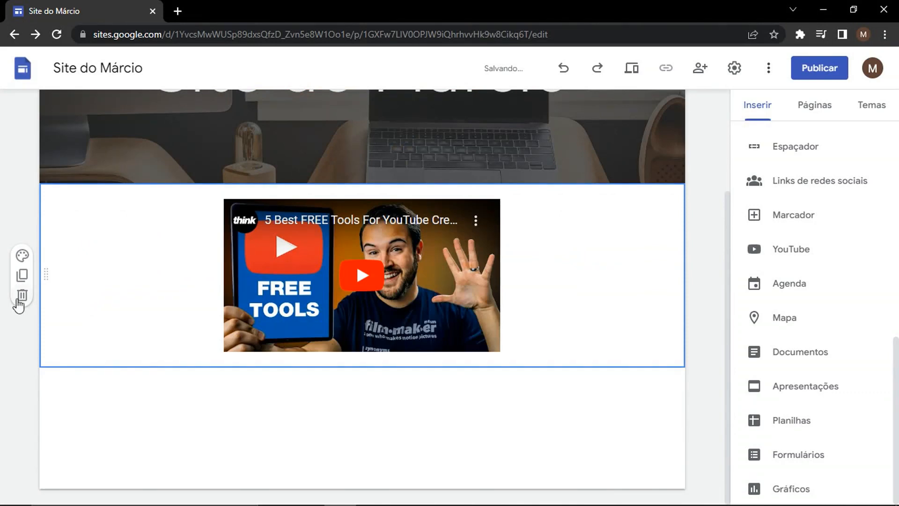
left_click(21, 300)
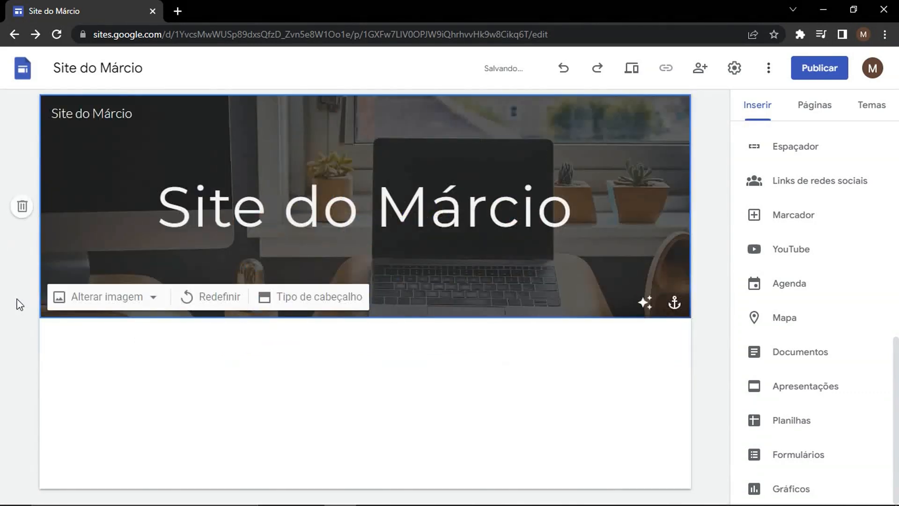
- Check the Drive documents (Documentos) and presentations (Apresentações) available for insertion, without inserting any
left_click(798, 359)
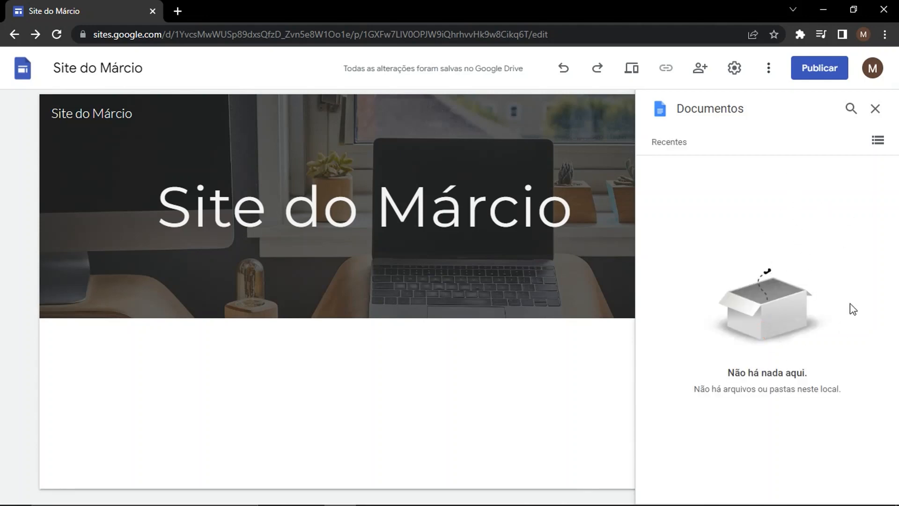
left_click(875, 109)
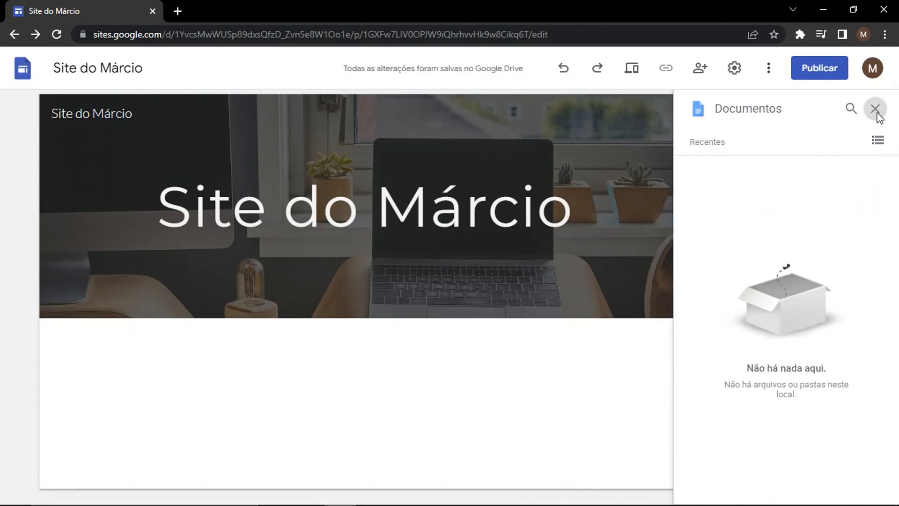
left_click(799, 396)
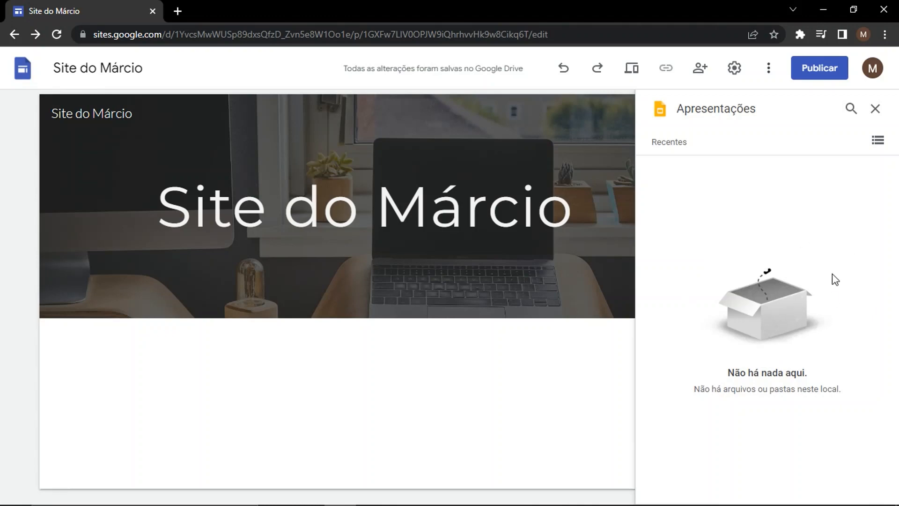
left_click(875, 109)
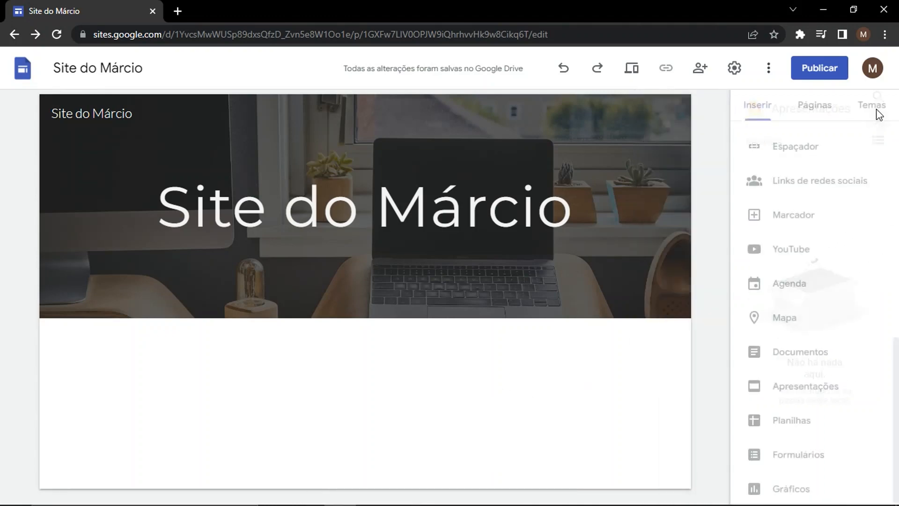
- Insert the spreadsheet Teste1 below the header
left_click(790, 418)
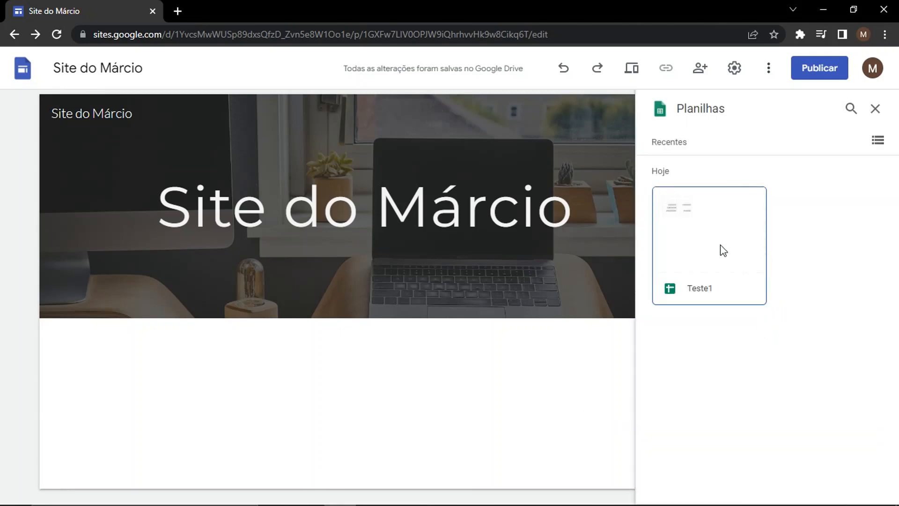
left_click(707, 240)
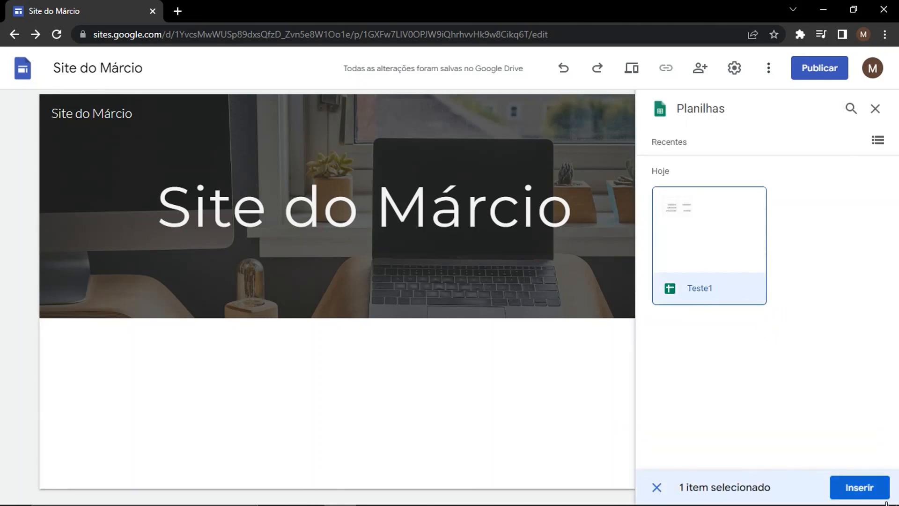
left_click(861, 486)
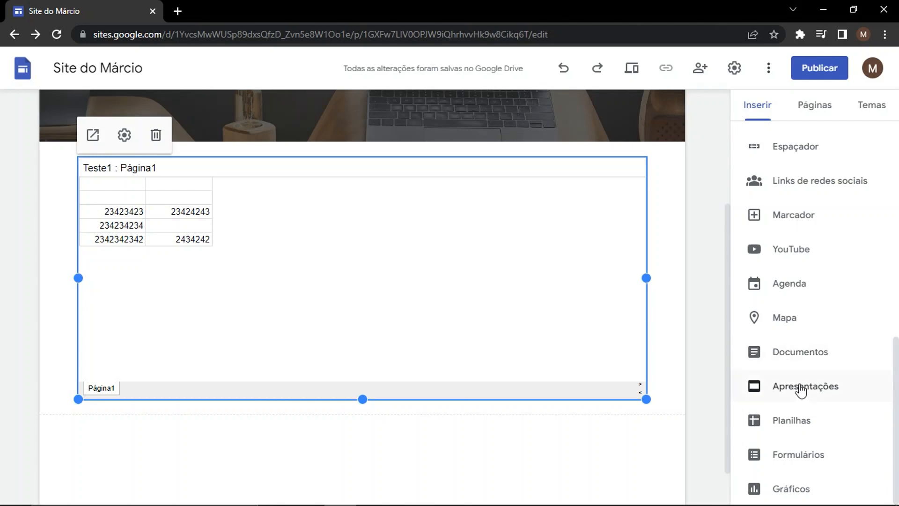
- Check the forms (Formulários) and the chart source files (Gráficos) available for insertion, without inserting any
left_click(798, 455)
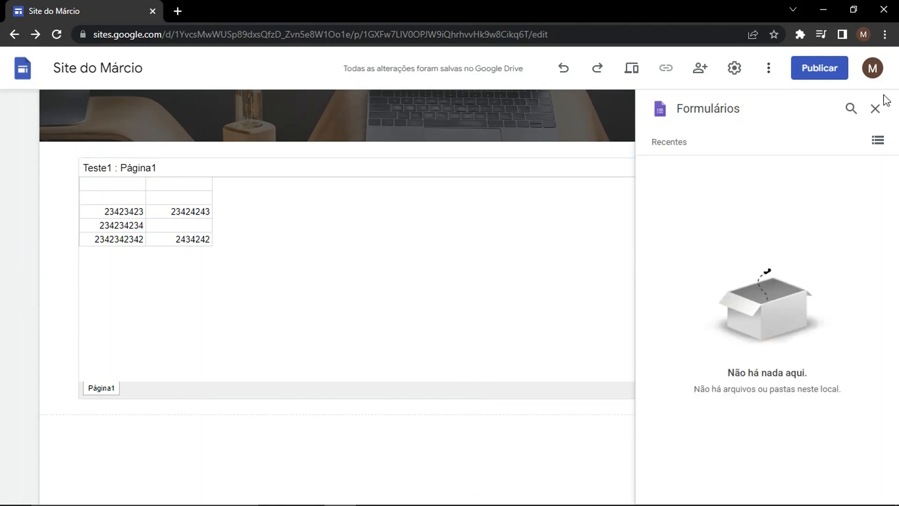
left_click(875, 109)
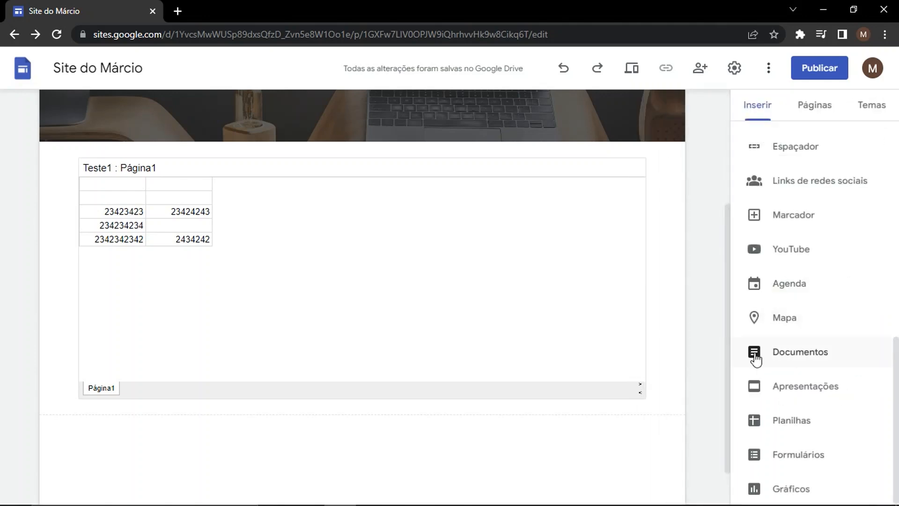
left_click(799, 490)
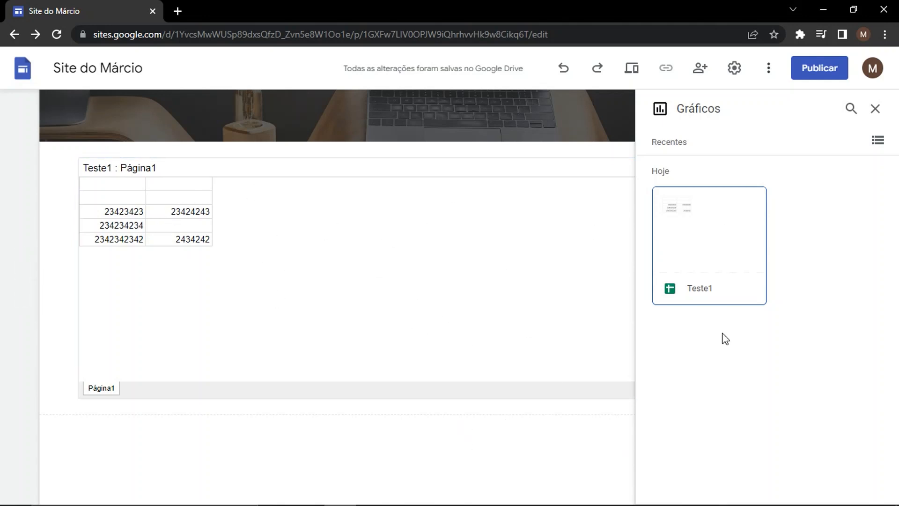
left_click(875, 110)
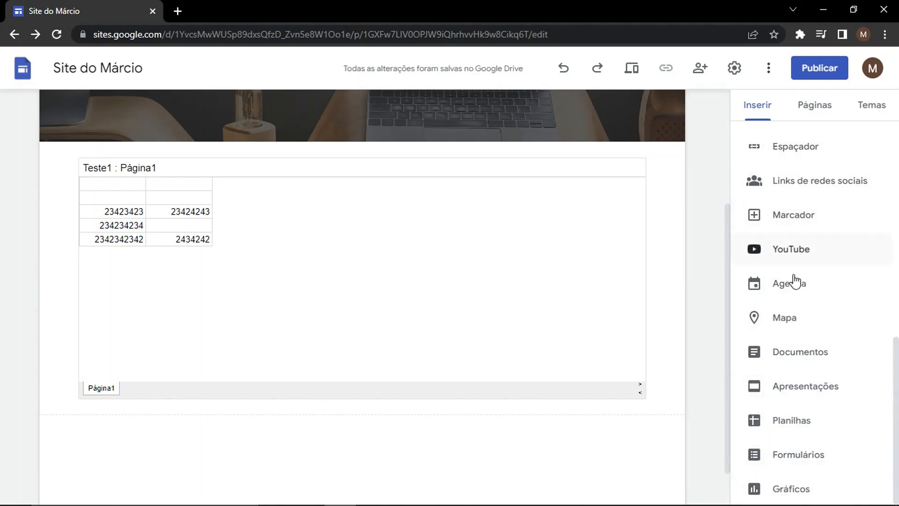
- Delete the section containing the Teste1 spreadsheet below the header
scroll(789, 391, "up", 8)
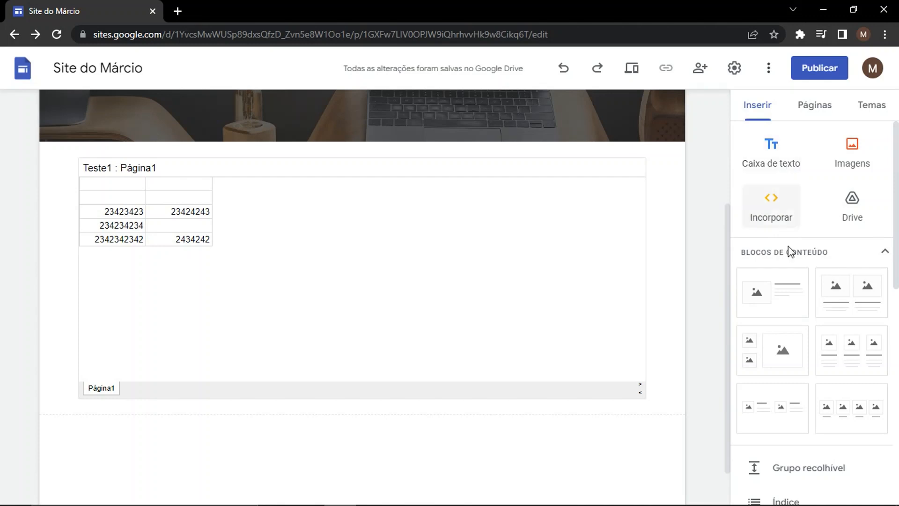
scroll(829, 422, "down", 4)
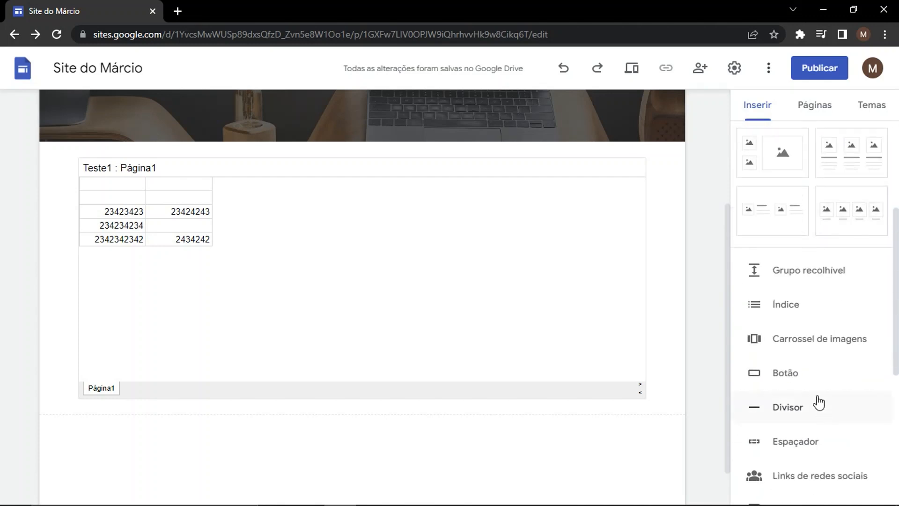
scroll(818, 401, "down", 4)
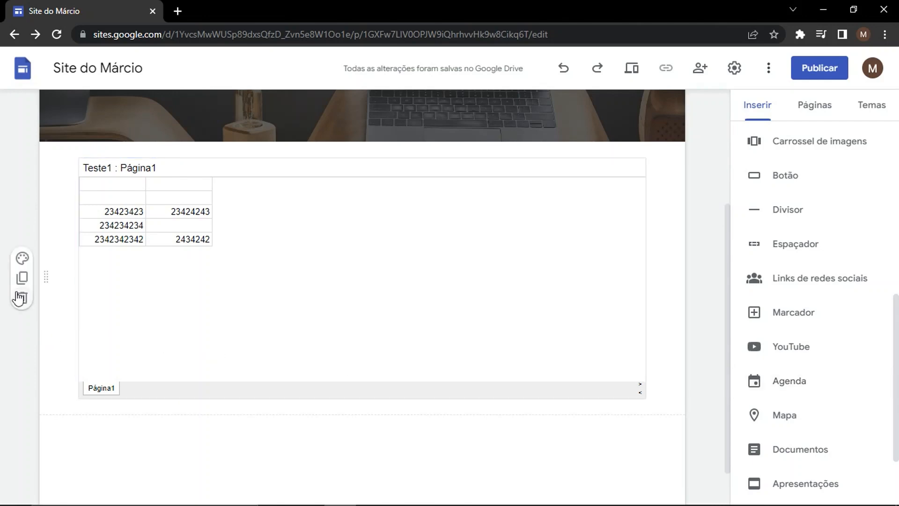
left_click(18, 298)
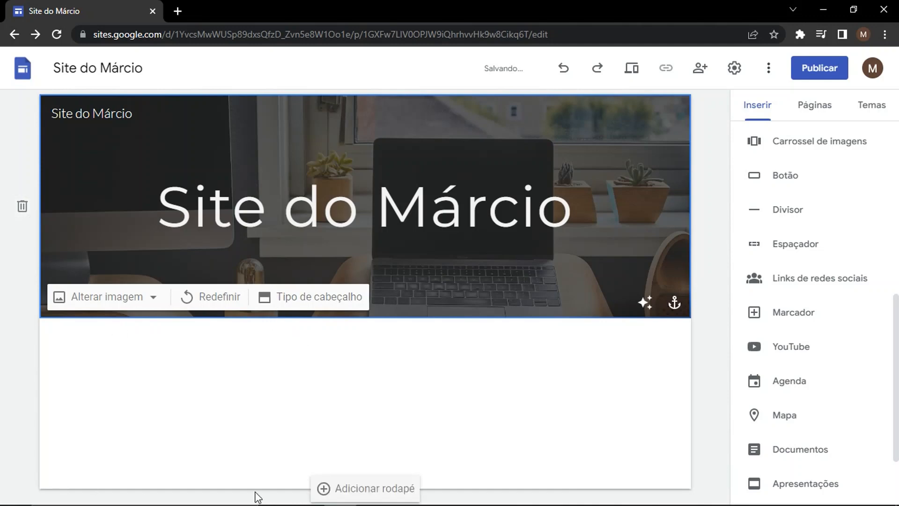